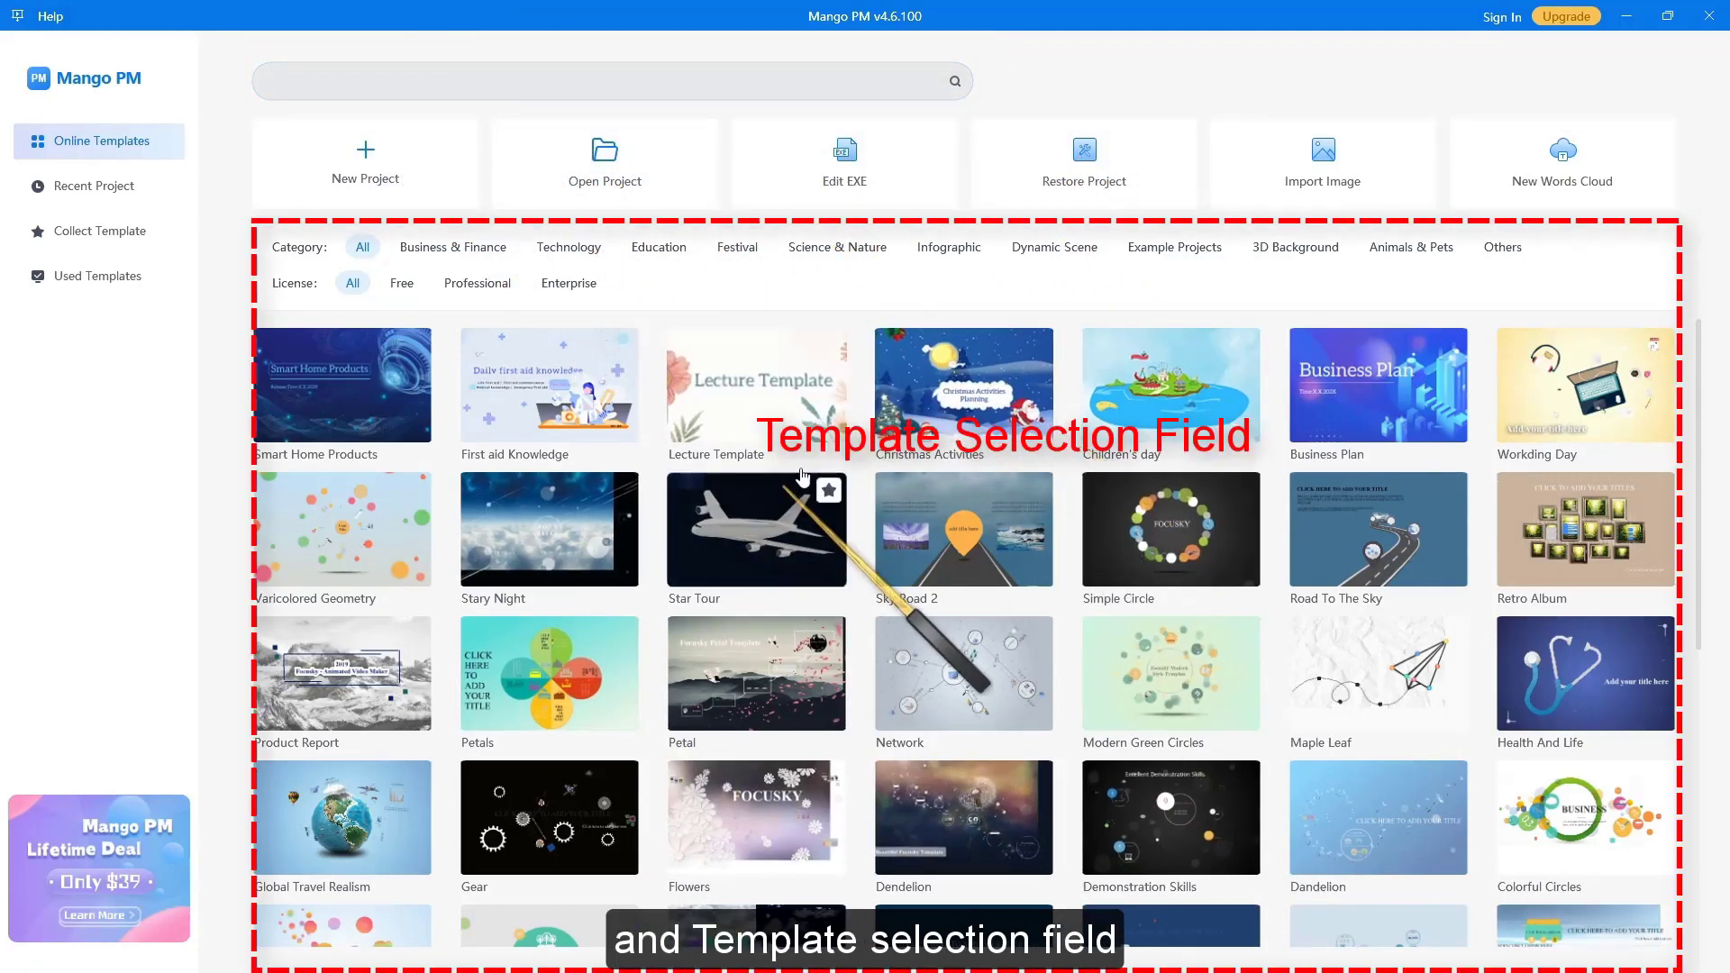
Open the account sign-up form and go through its email and password fields
{"action": "left_click", "coordinate": [1503, 17]}
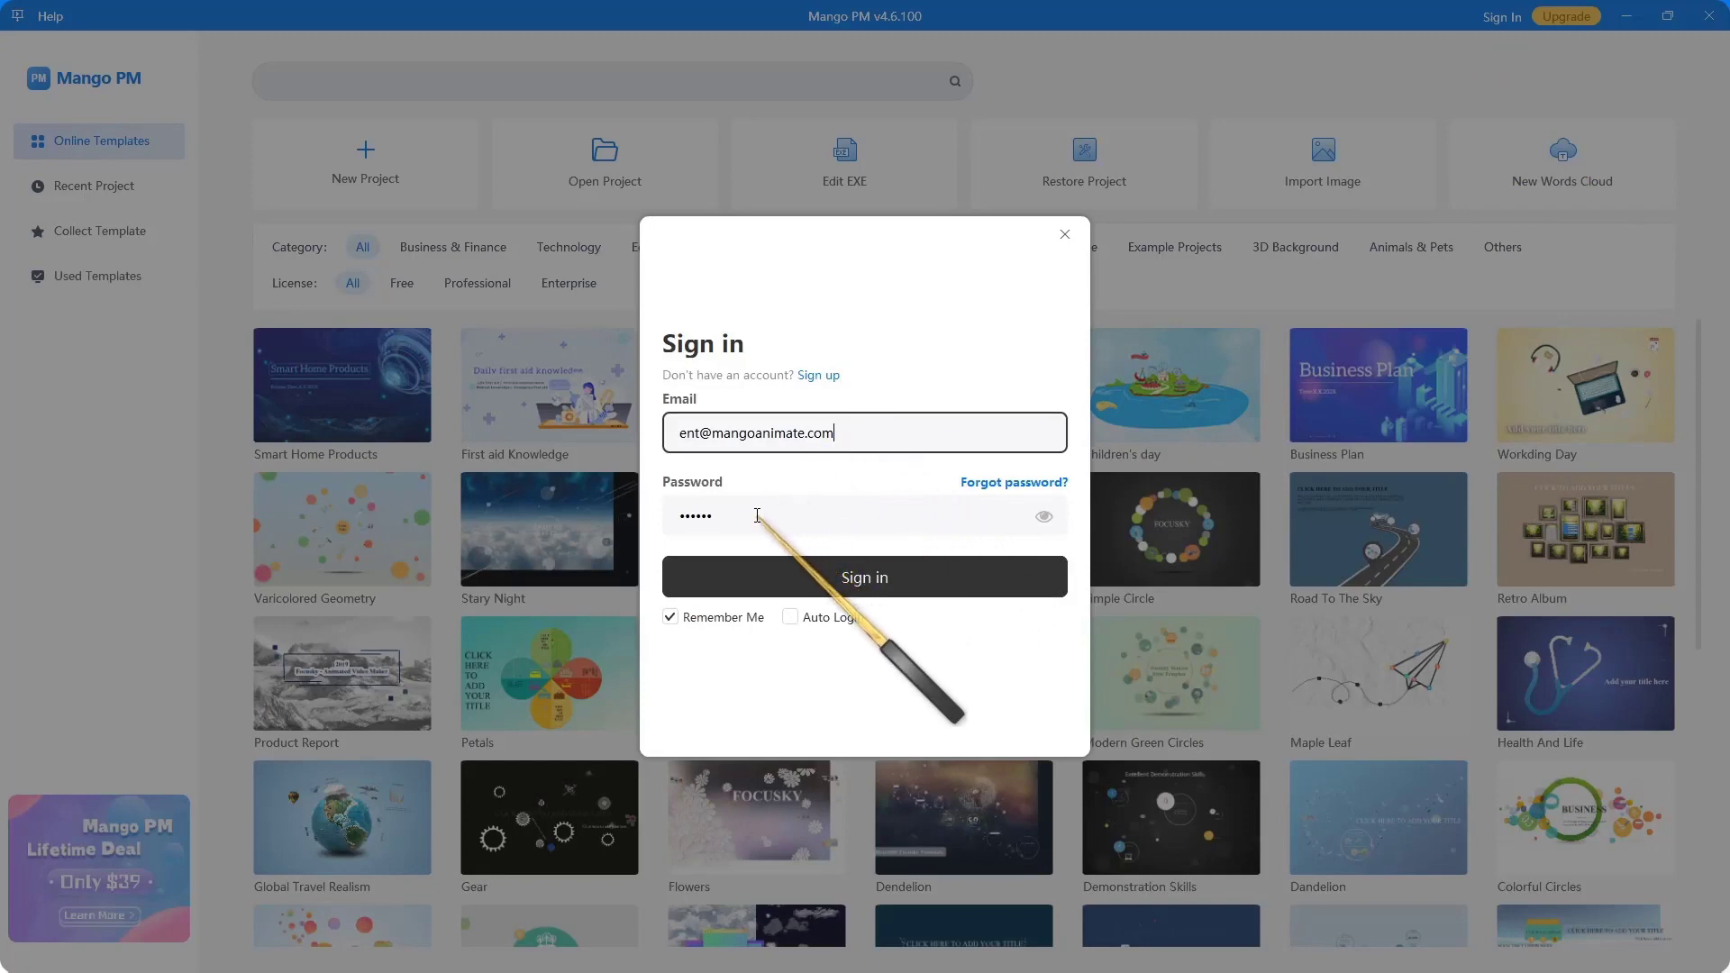
{"action": "left_click", "coordinate": [826, 382]}
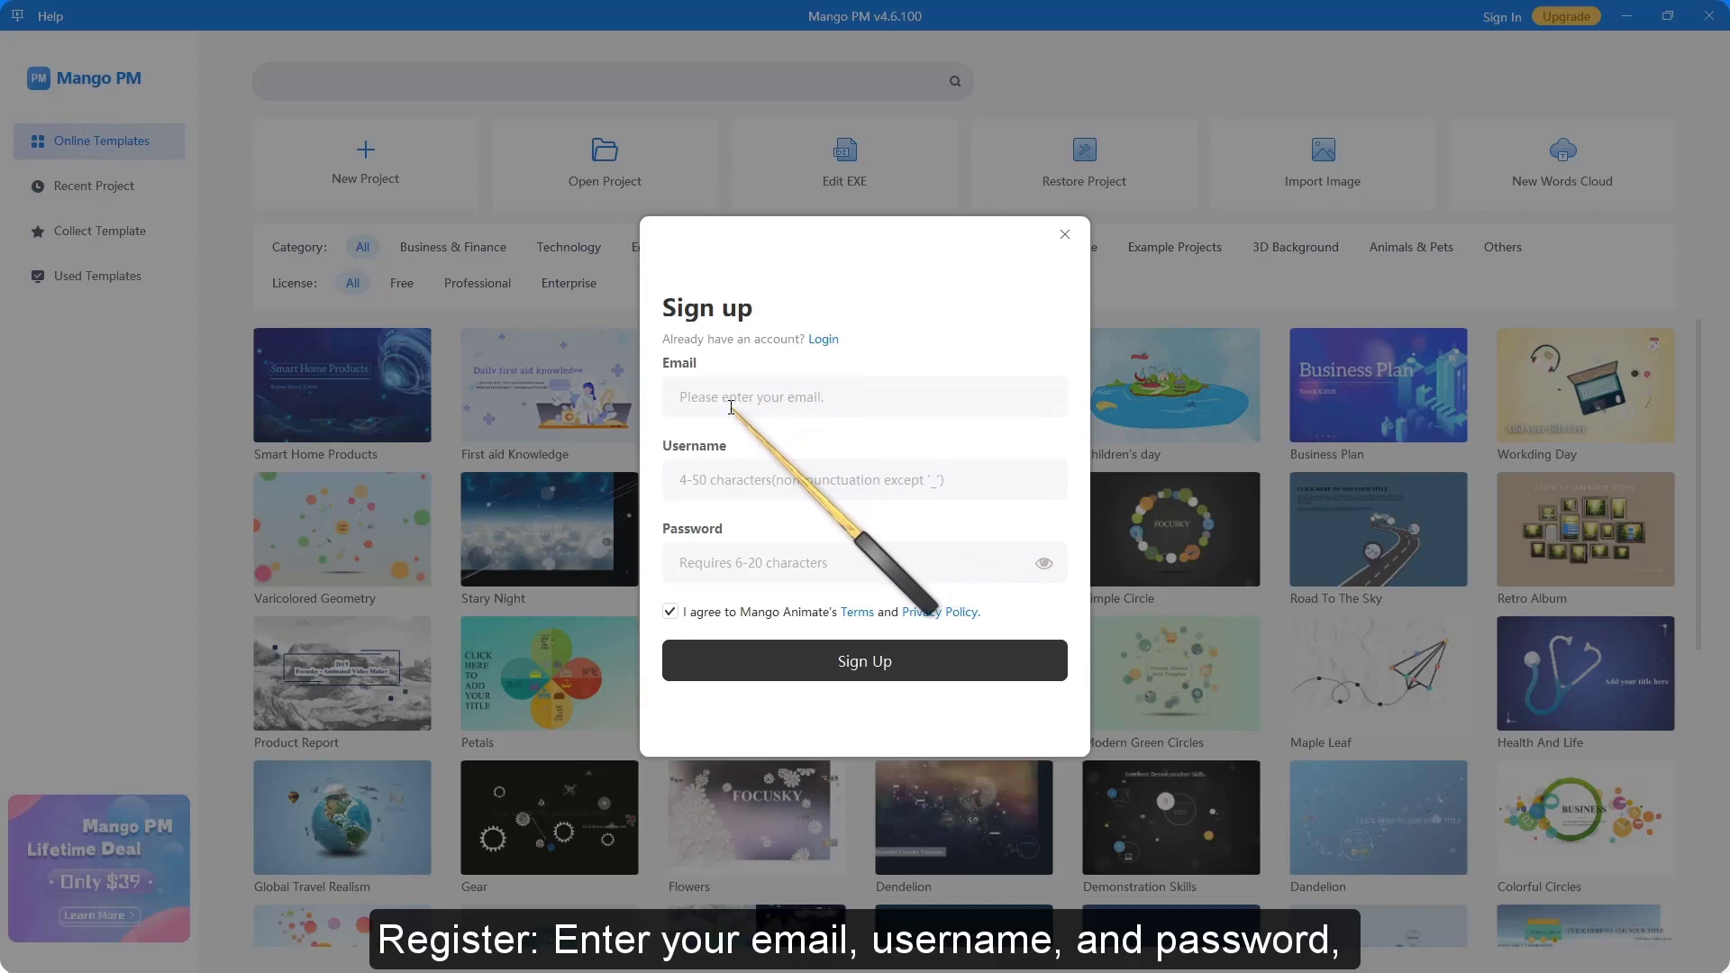
{"action": "left_click", "coordinate": [726, 399]}
{"action": "left_click", "coordinate": [733, 560]}
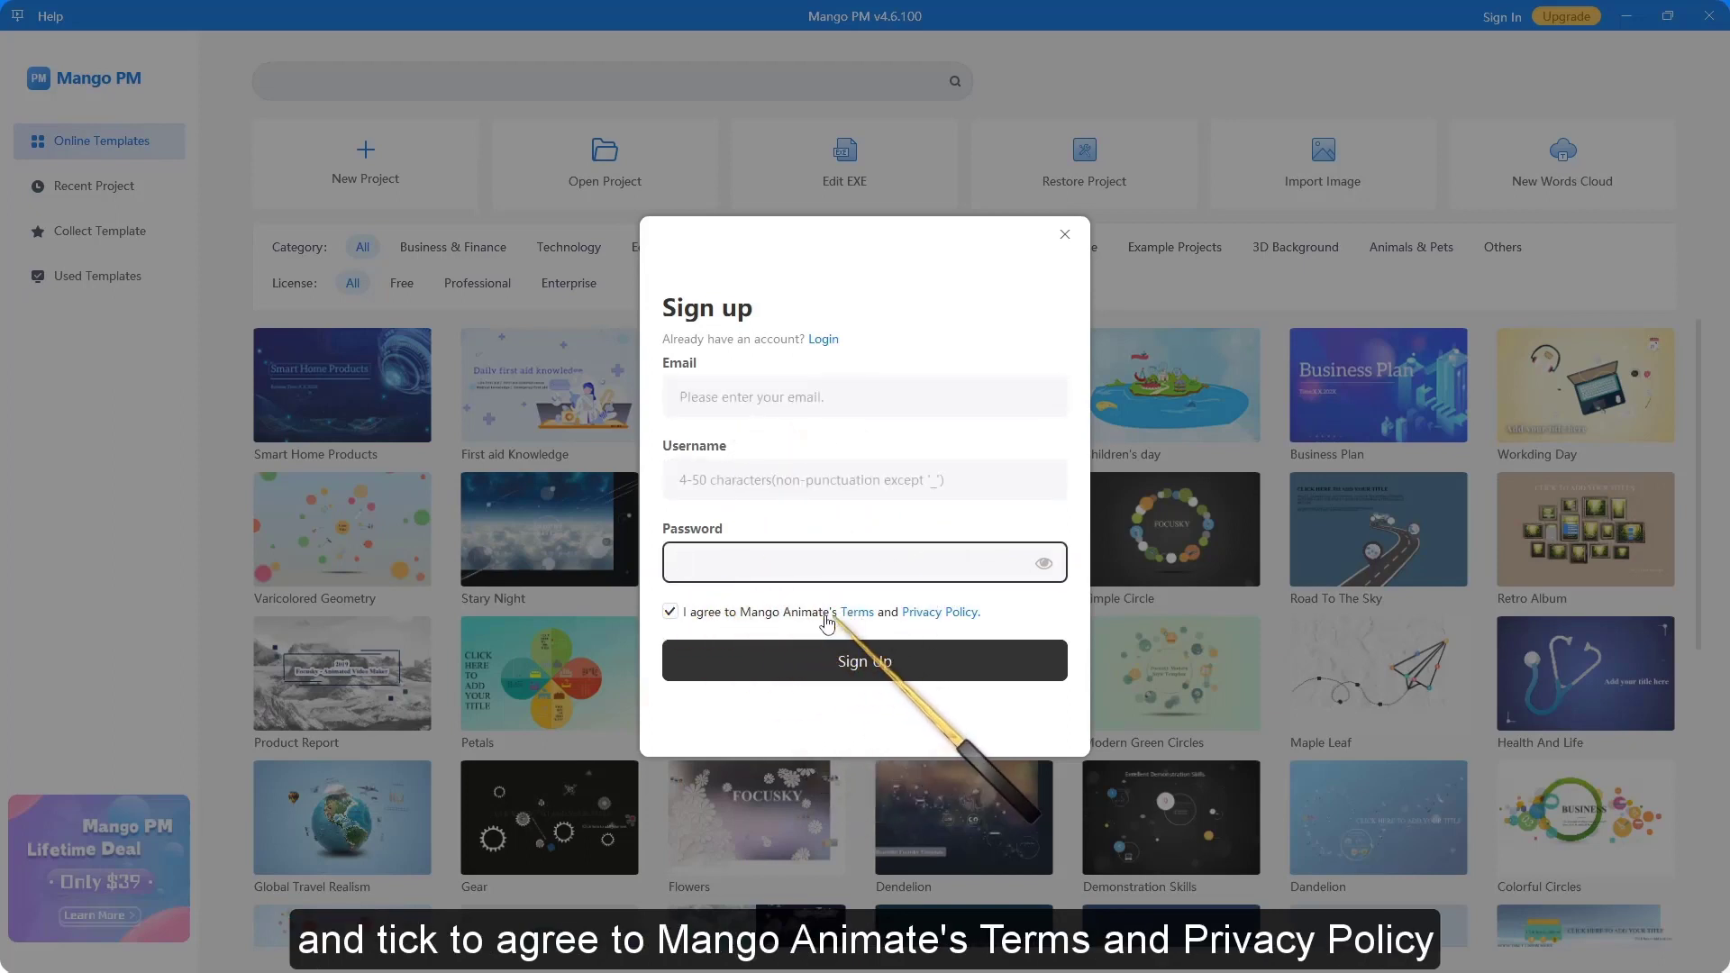
Return to the login form and sign in with the remembered account credentials
{"action": "left_click", "coordinate": [822, 340]}
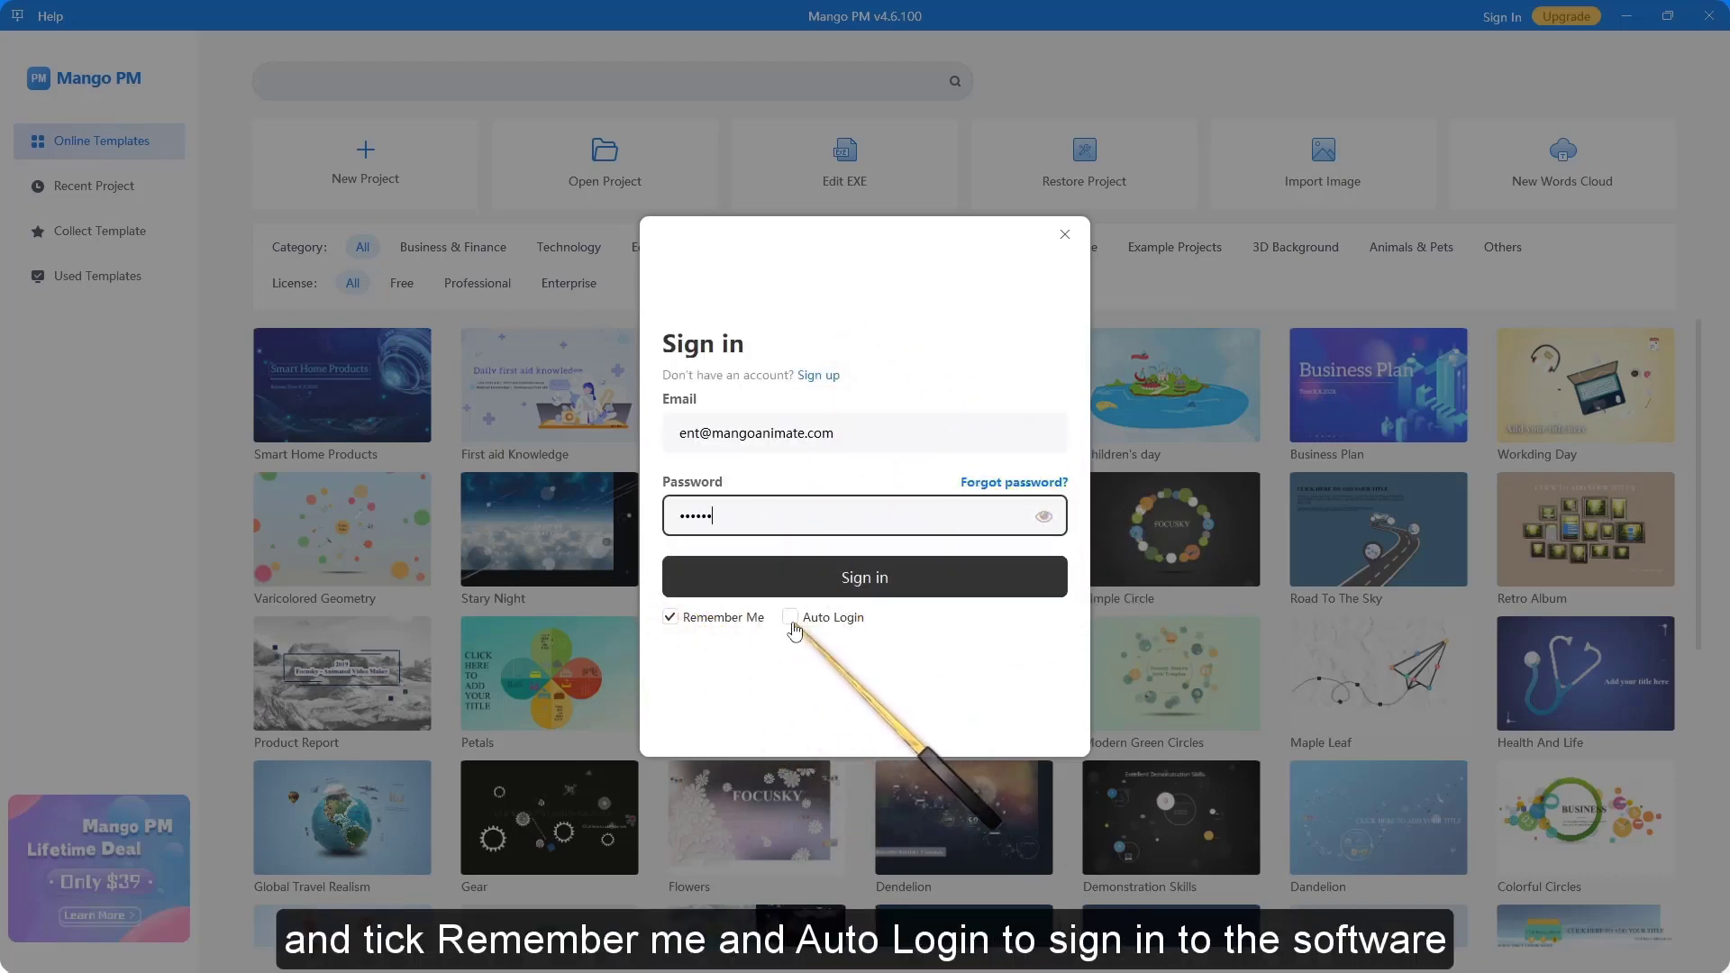
{"action": "left_click", "coordinate": [884, 590]}
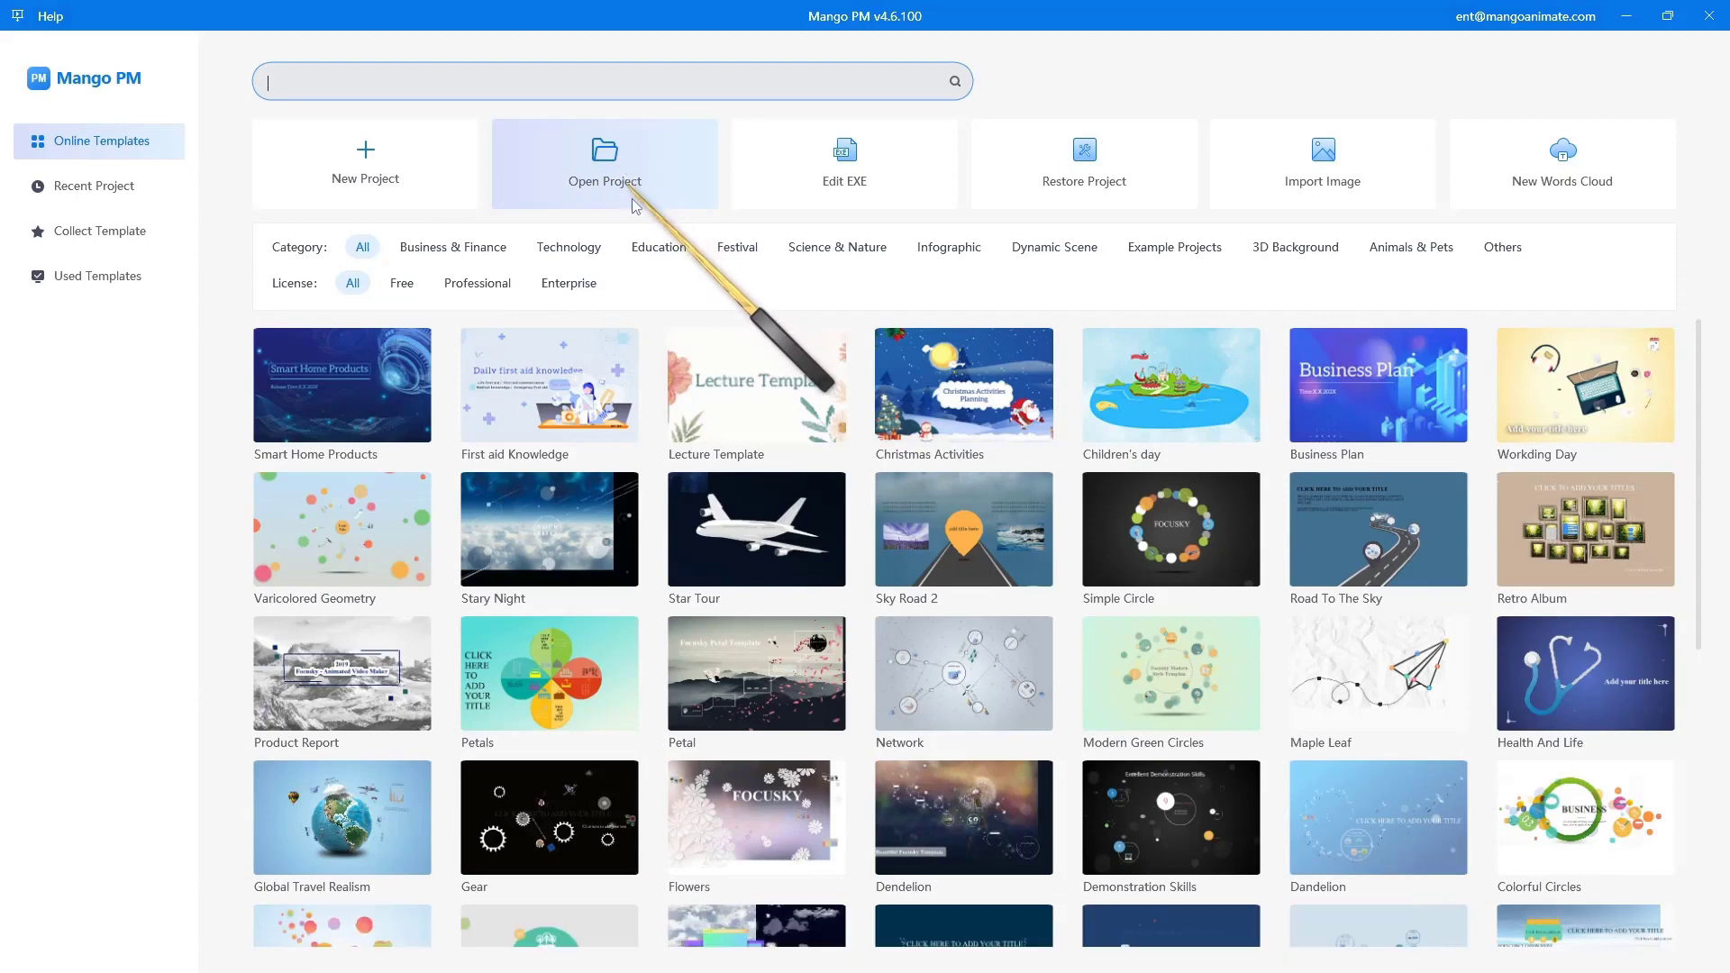
Create a new project from the blank Format layout with a 16:9 screen ratio
{"action": "mouse_move", "coordinate": [1032, 635]}
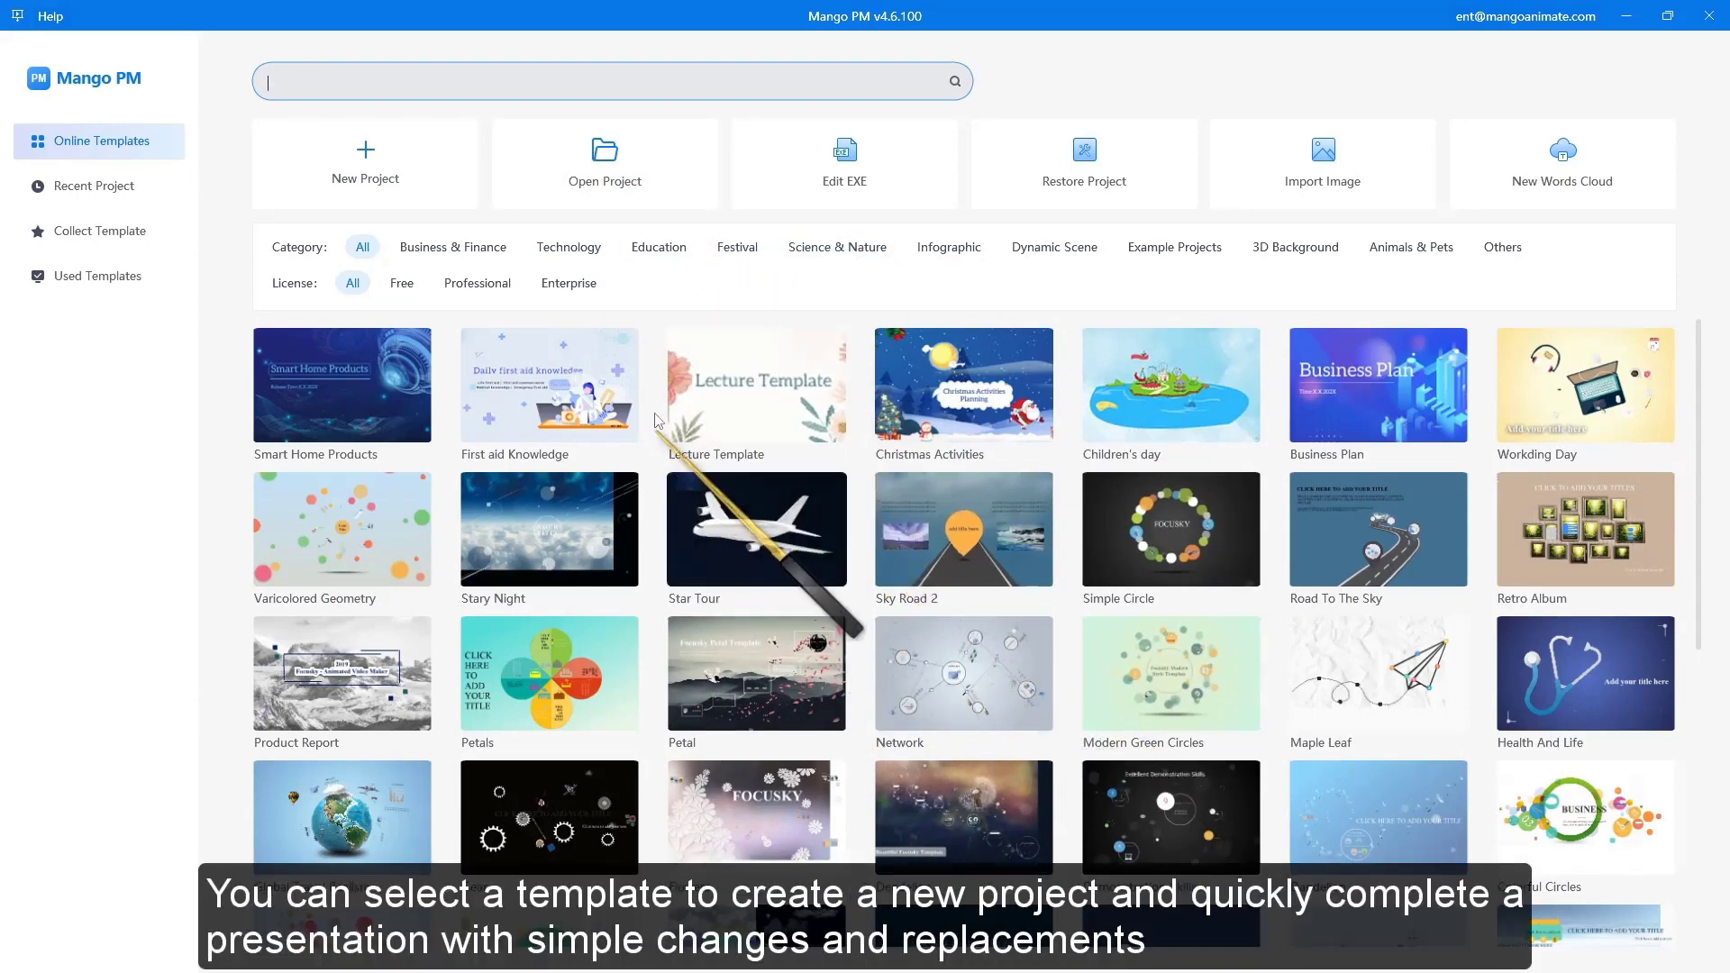
{"action": "mouse_move", "coordinate": [735, 378]}
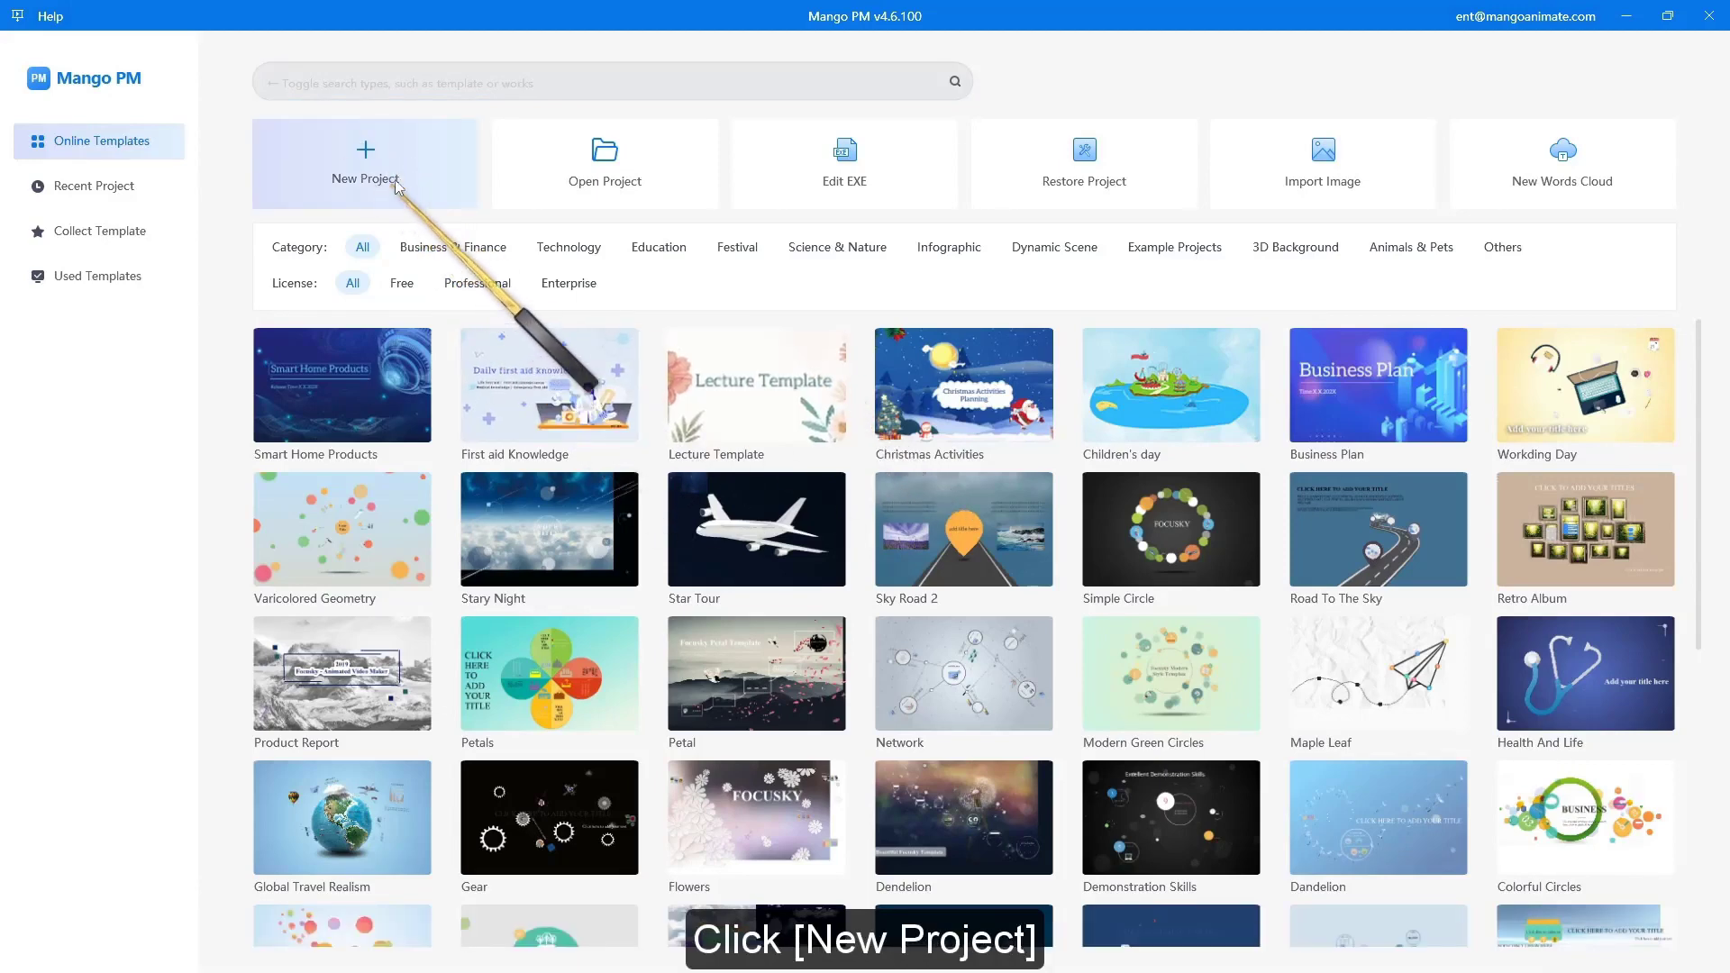
{"action": "left_click", "coordinate": [367, 171]}
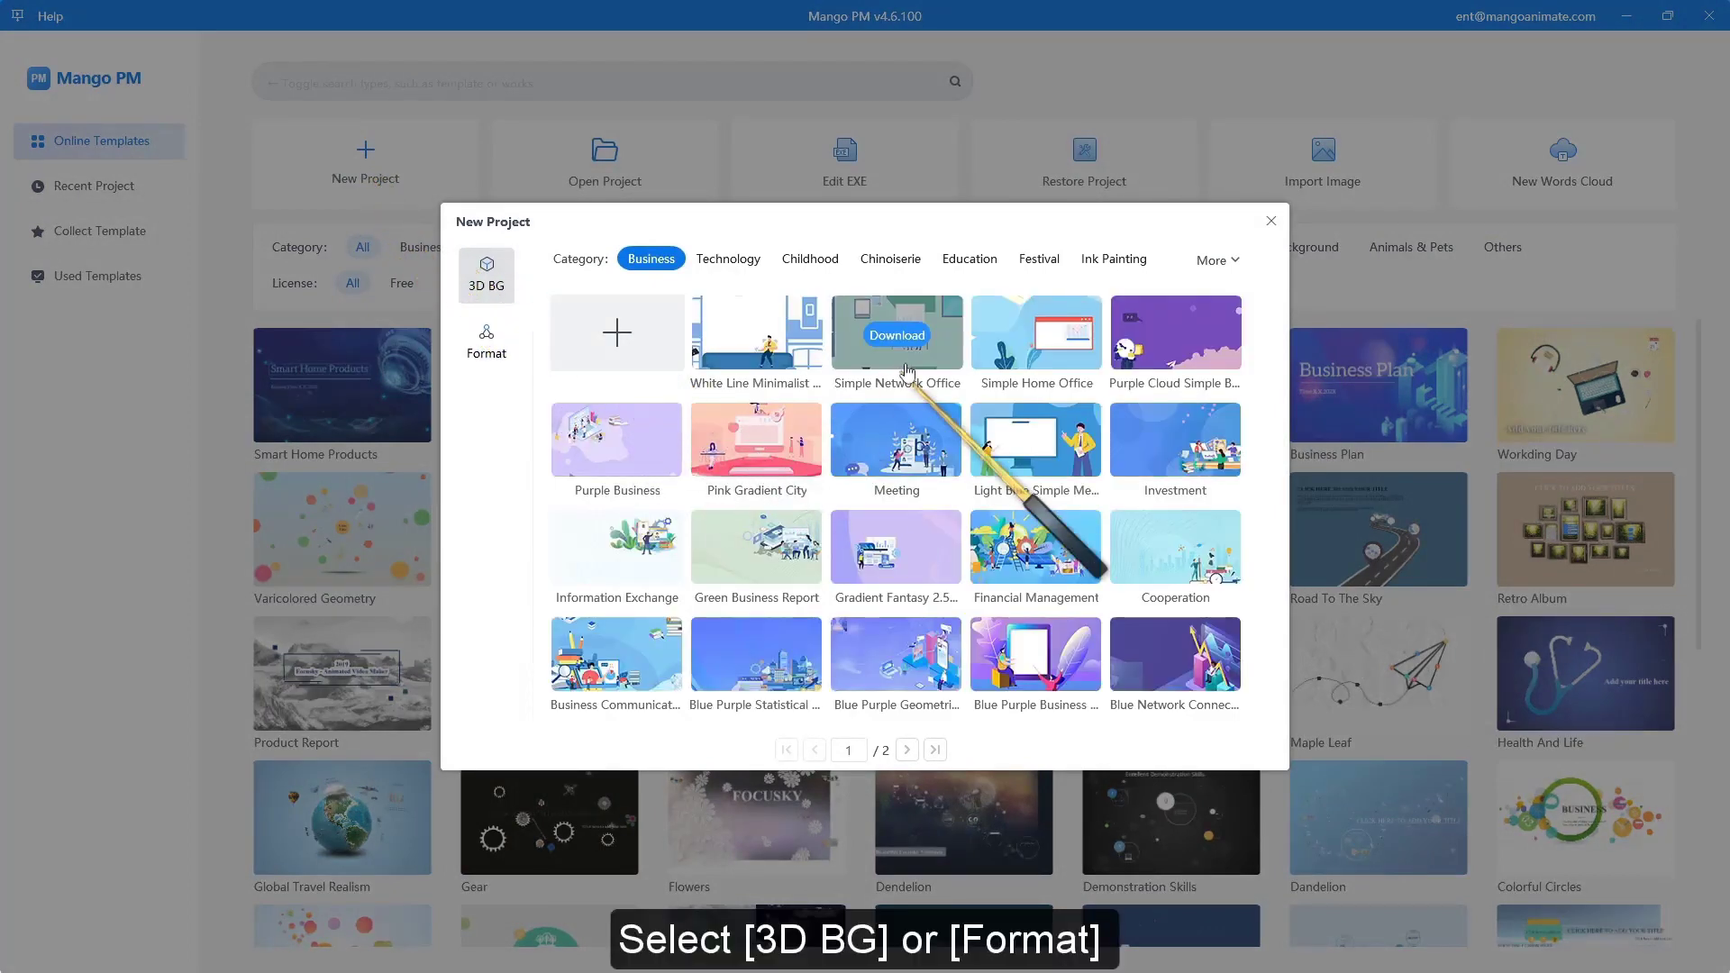
{"action": "left_click", "coordinate": [486, 340]}
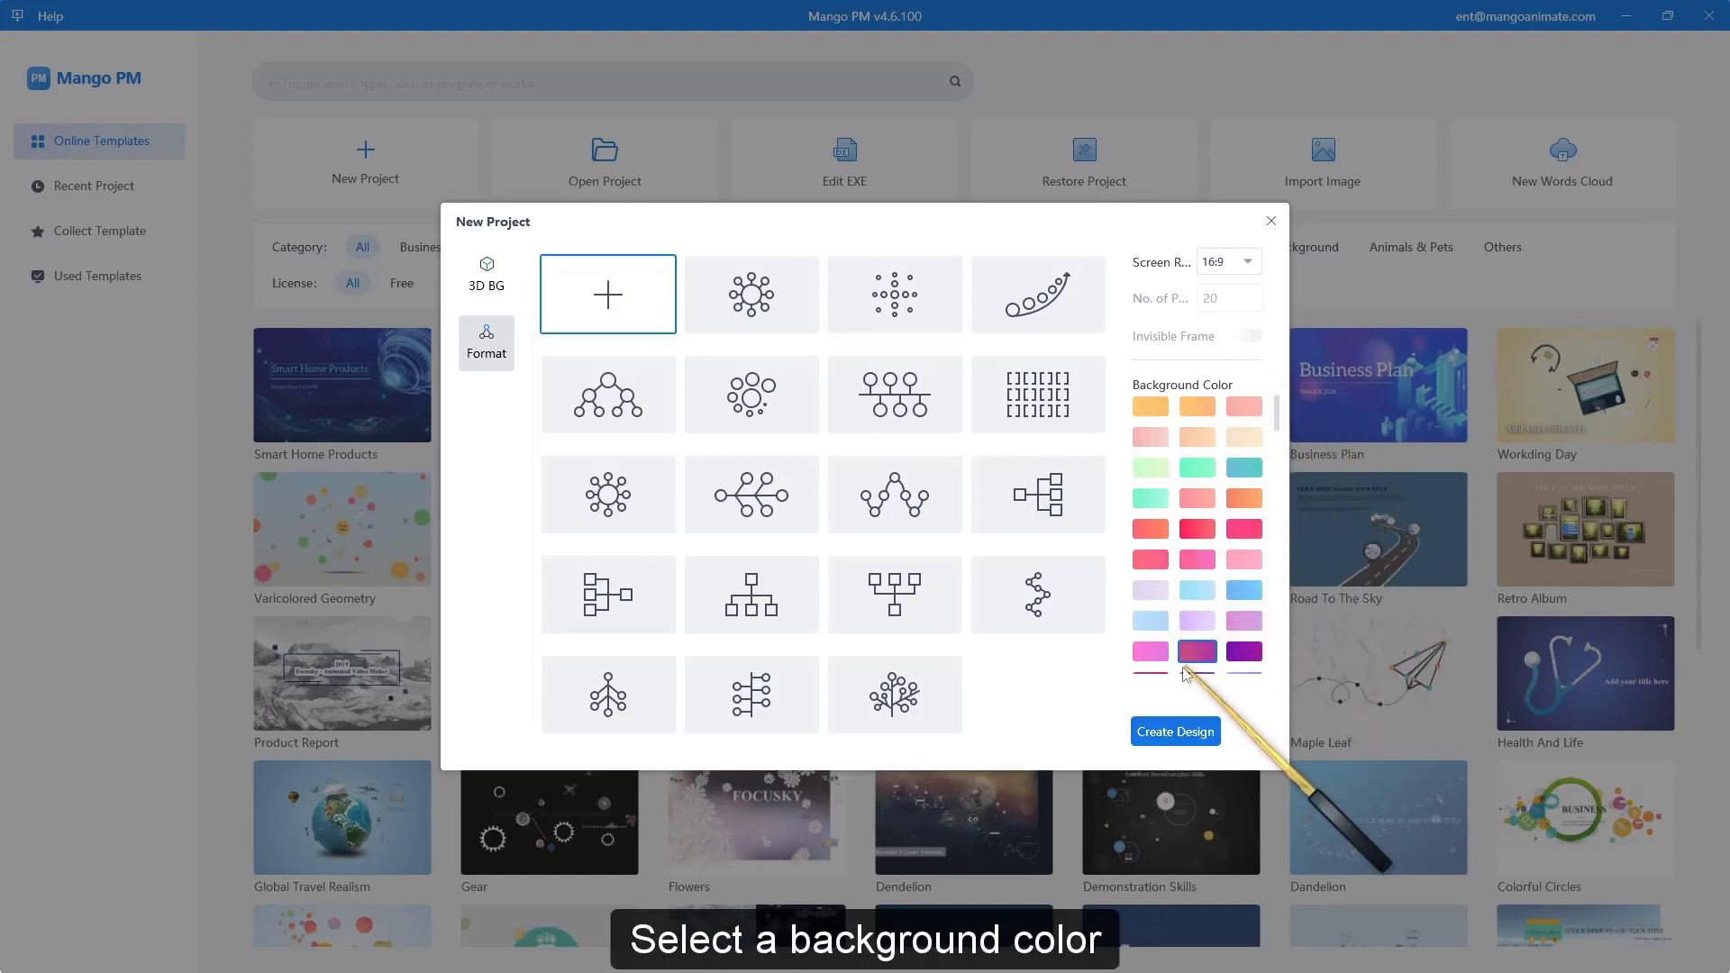
{"action": "left_click", "coordinate": [1176, 731]}
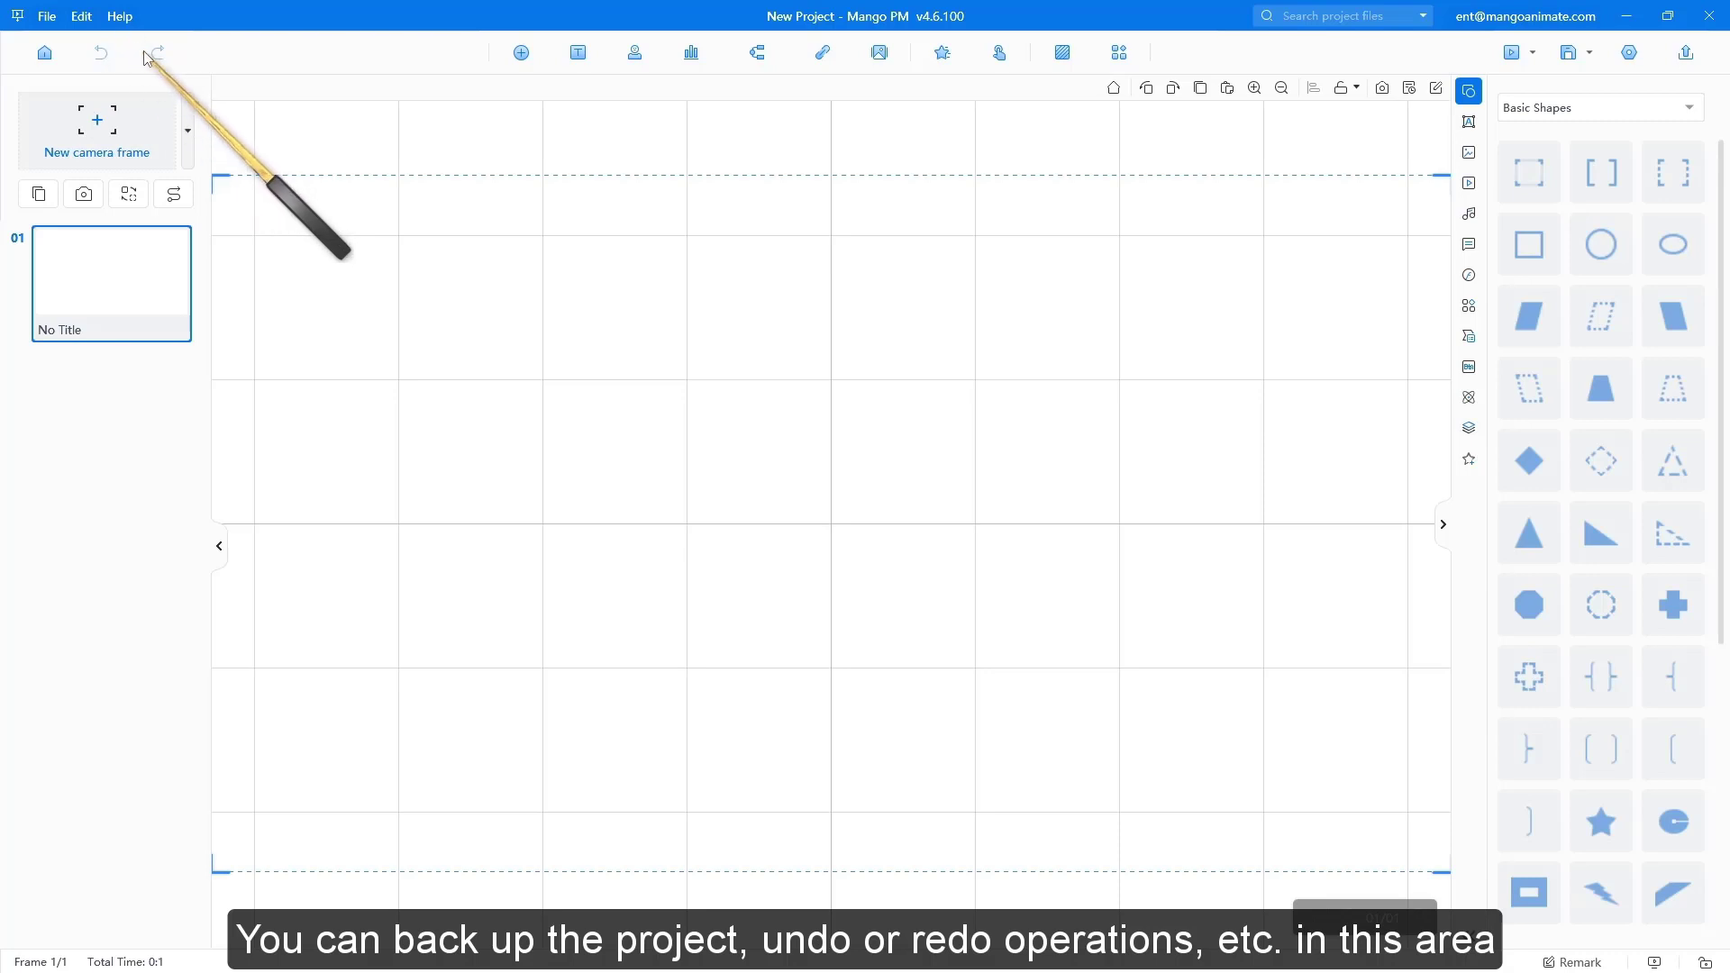
Look through the help options and the software data folders that can be opened
{"action": "left_click", "coordinate": [129, 20]}
{"action": "mouse_move", "coordinate": [231, 48]}
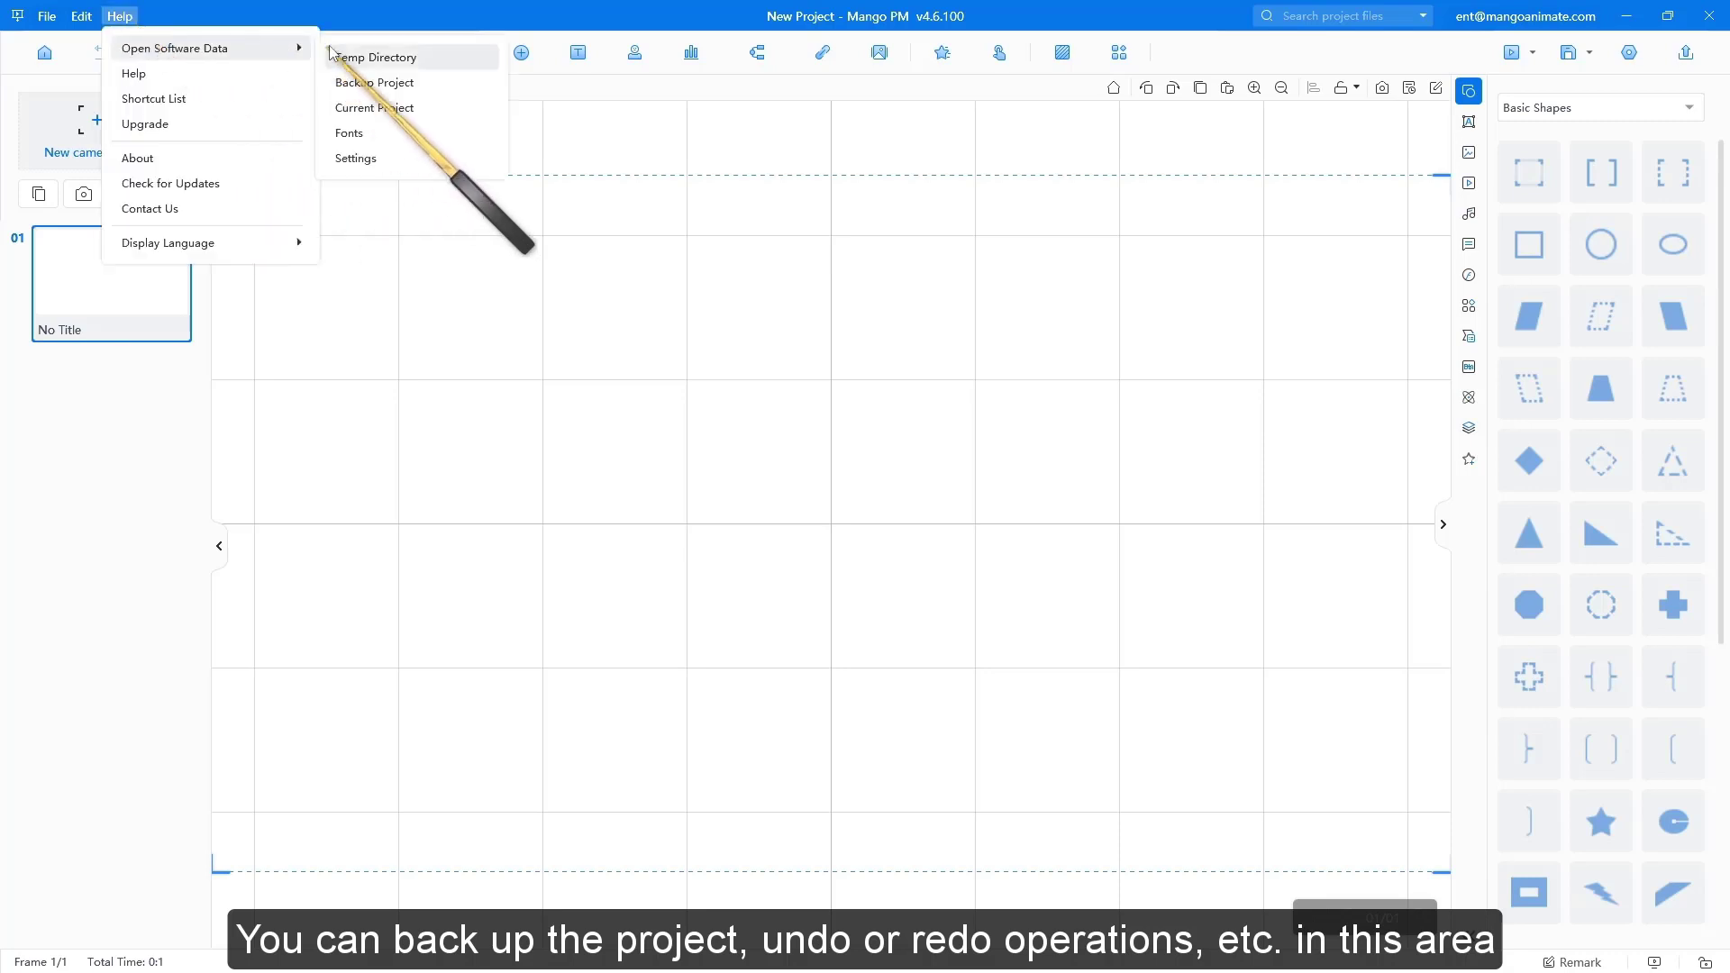
{"action": "left_click", "coordinate": [367, 12]}
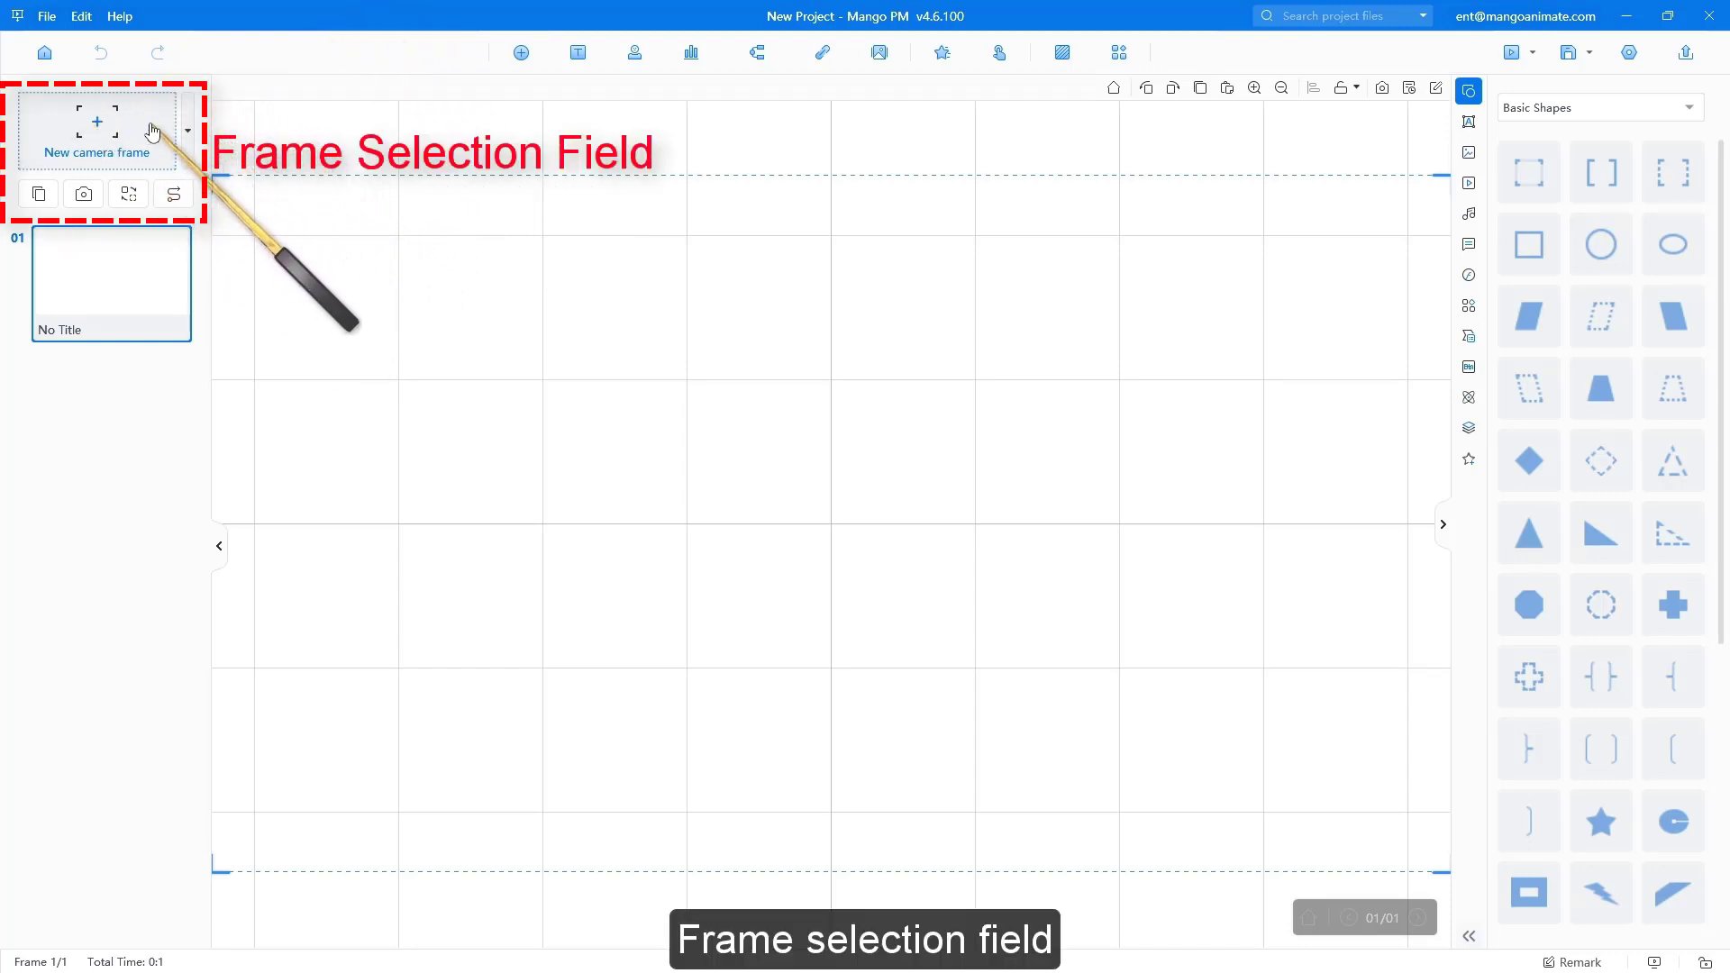
Add a second camera frame to the canvas, shrink it and place it near the canvas centre
{"action": "left_click", "coordinate": [188, 133]}
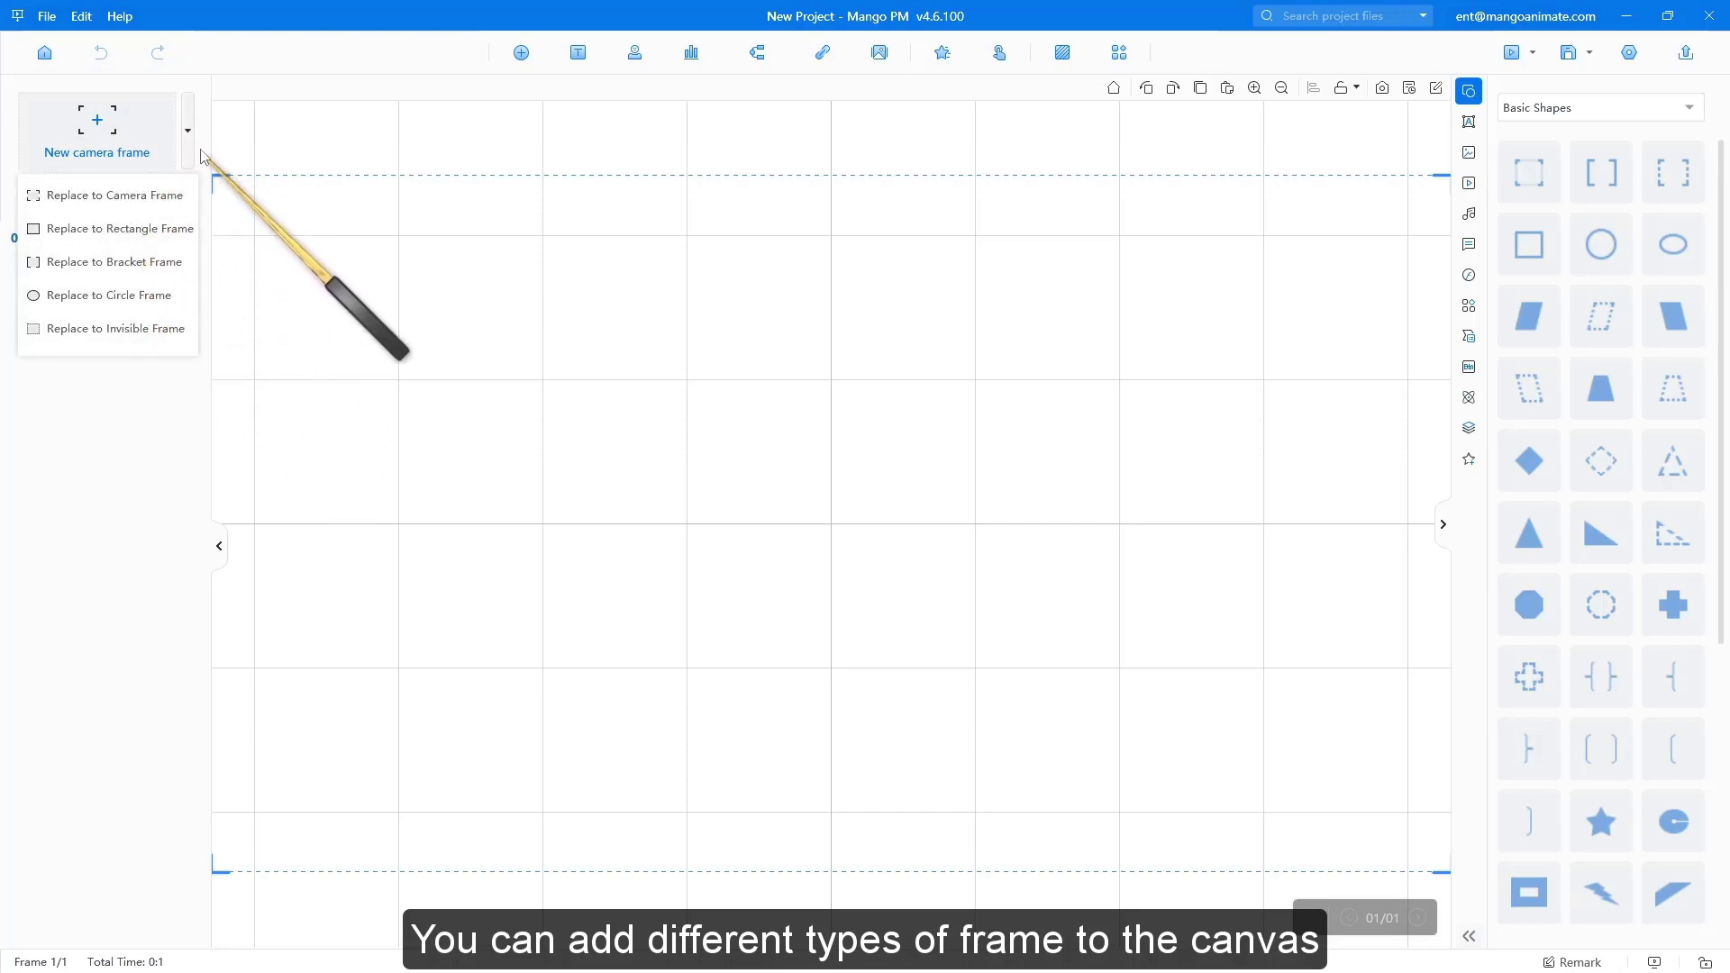
{"action": "left_click", "coordinate": [191, 135]}
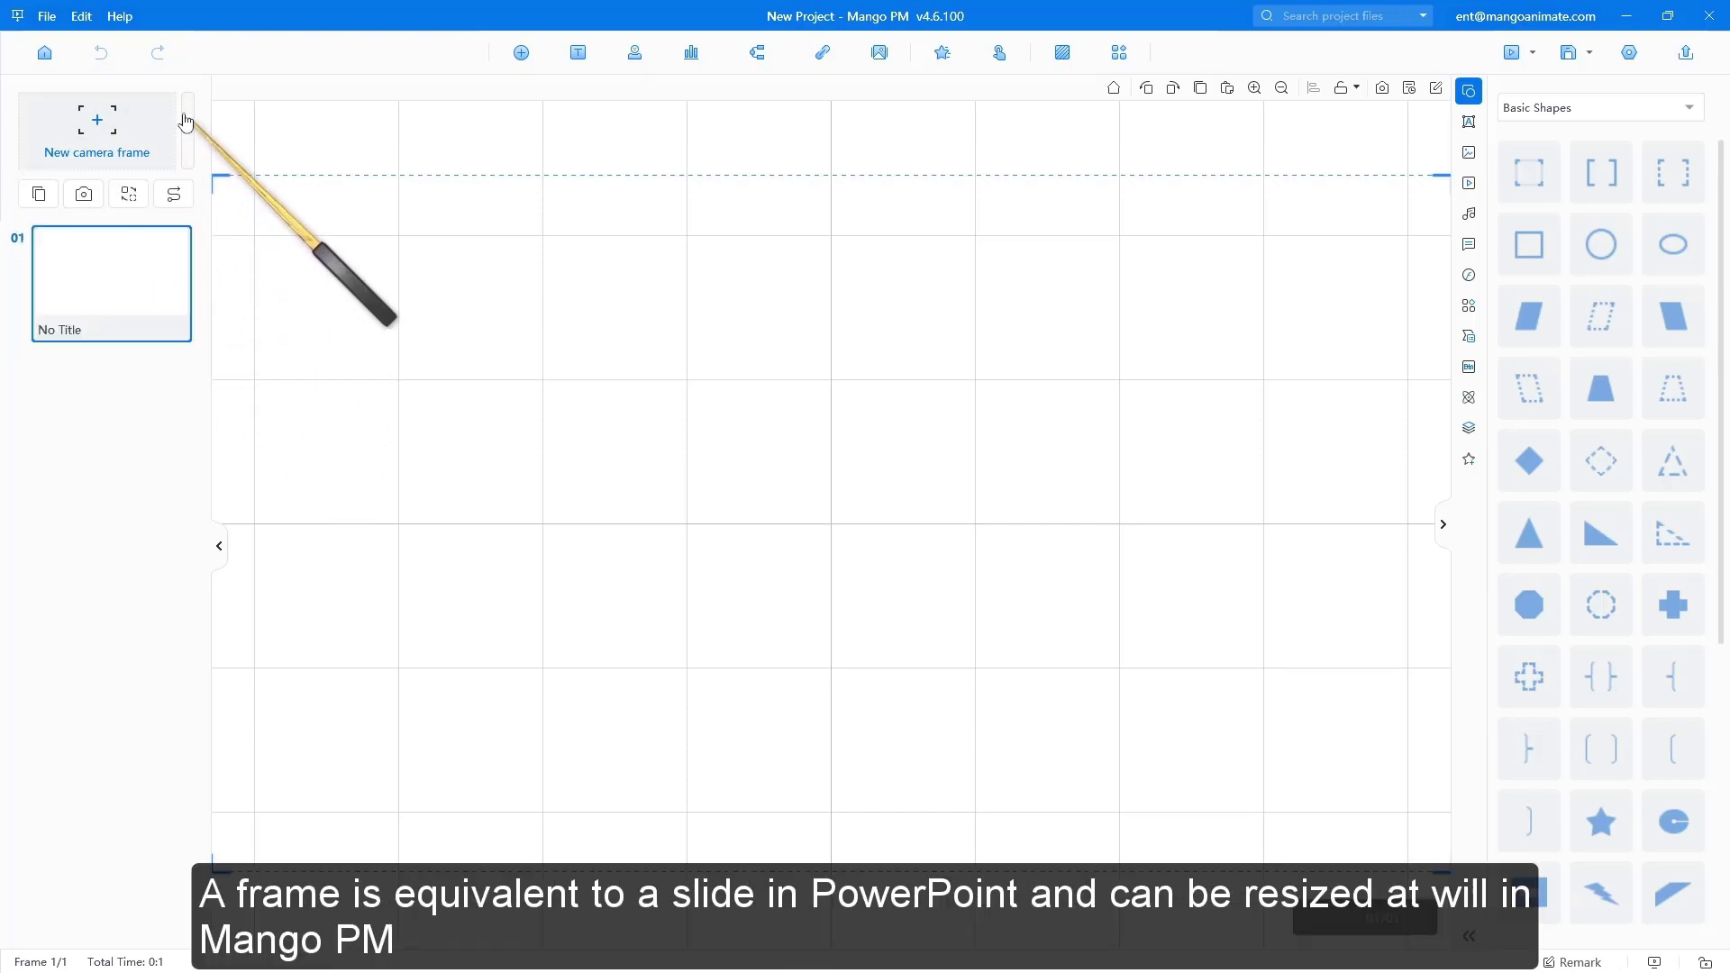
{"action": "left_click_drag", "start_coordinate": [106, 126], "coordinate": [1203, 703]}
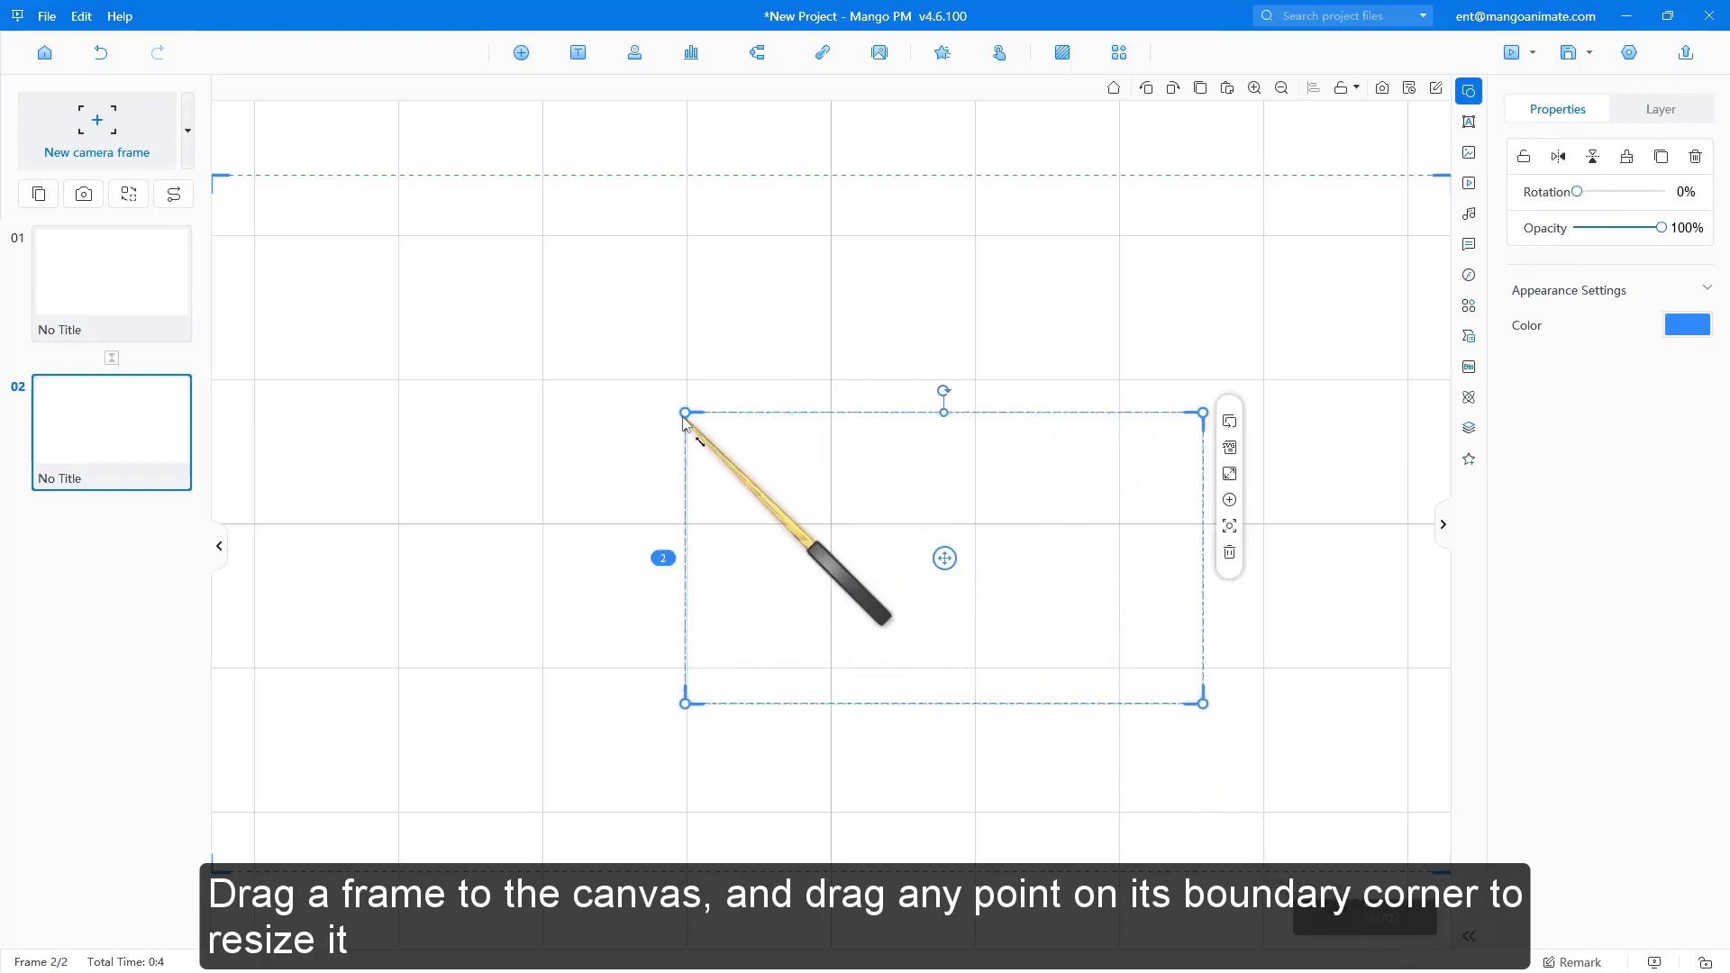
{"action": "left_click_drag", "start_coordinate": [682, 415], "coordinate": [1051, 629]}
{"action": "left_click_drag", "start_coordinate": [1127, 669], "coordinate": [820, 513]}
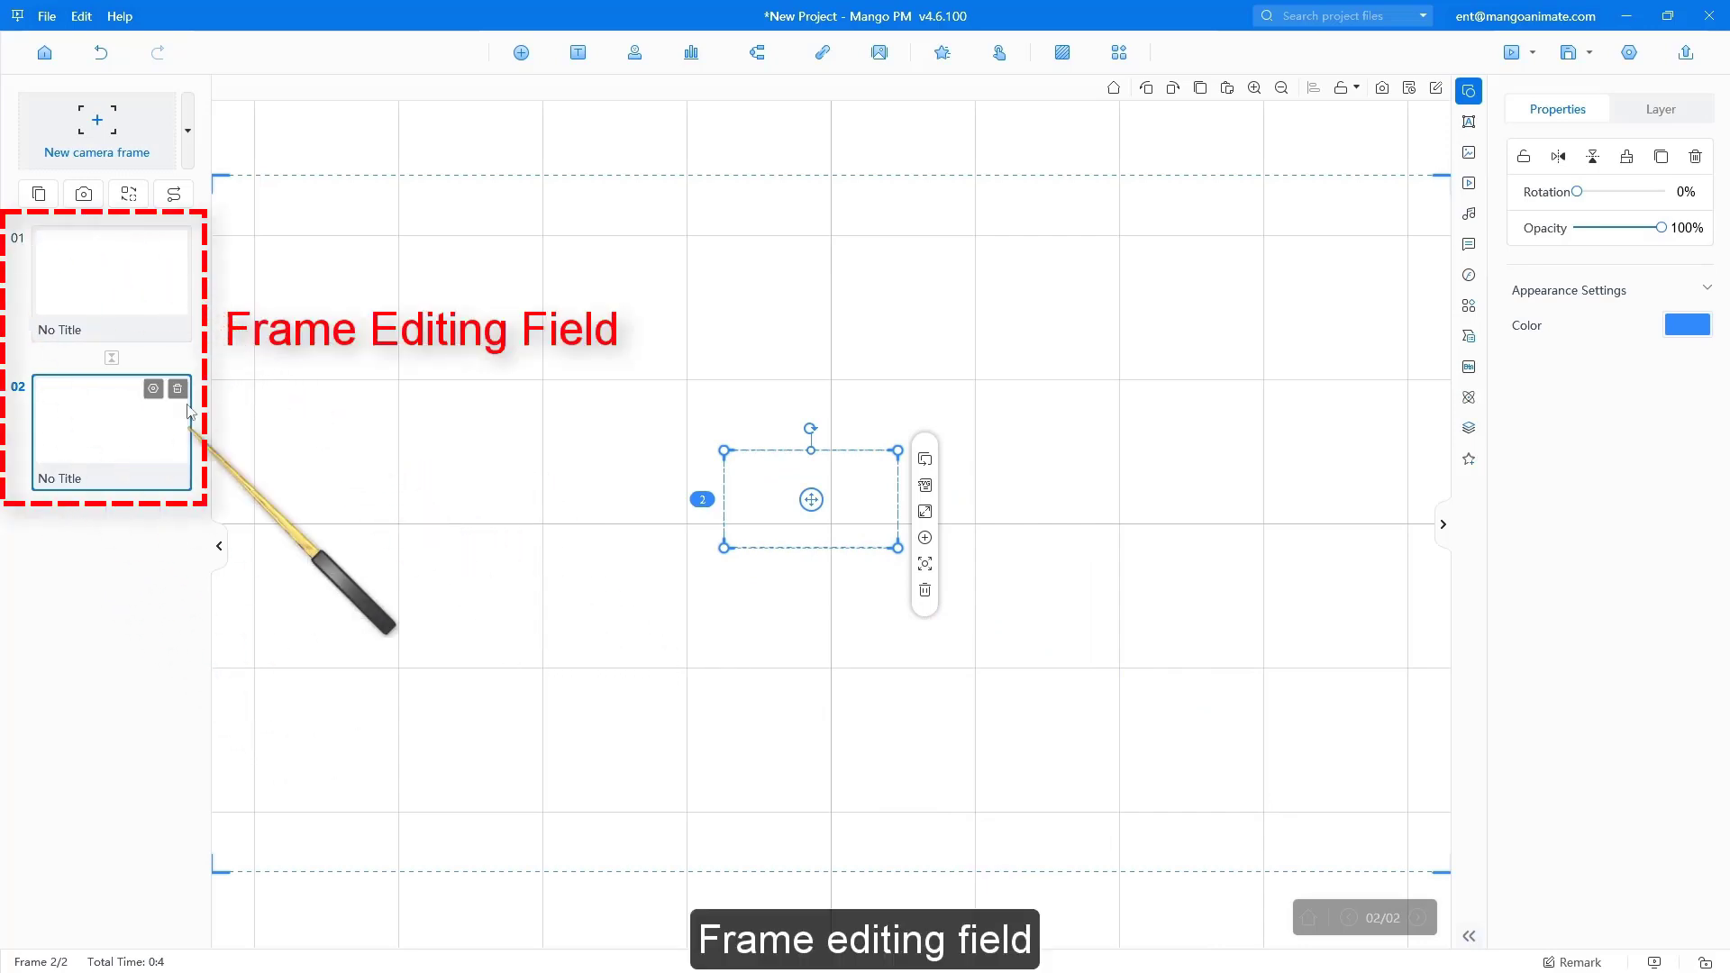
Try moving the two frames up and down in the frame order
{"action": "mouse_move", "coordinate": [90, 238]}
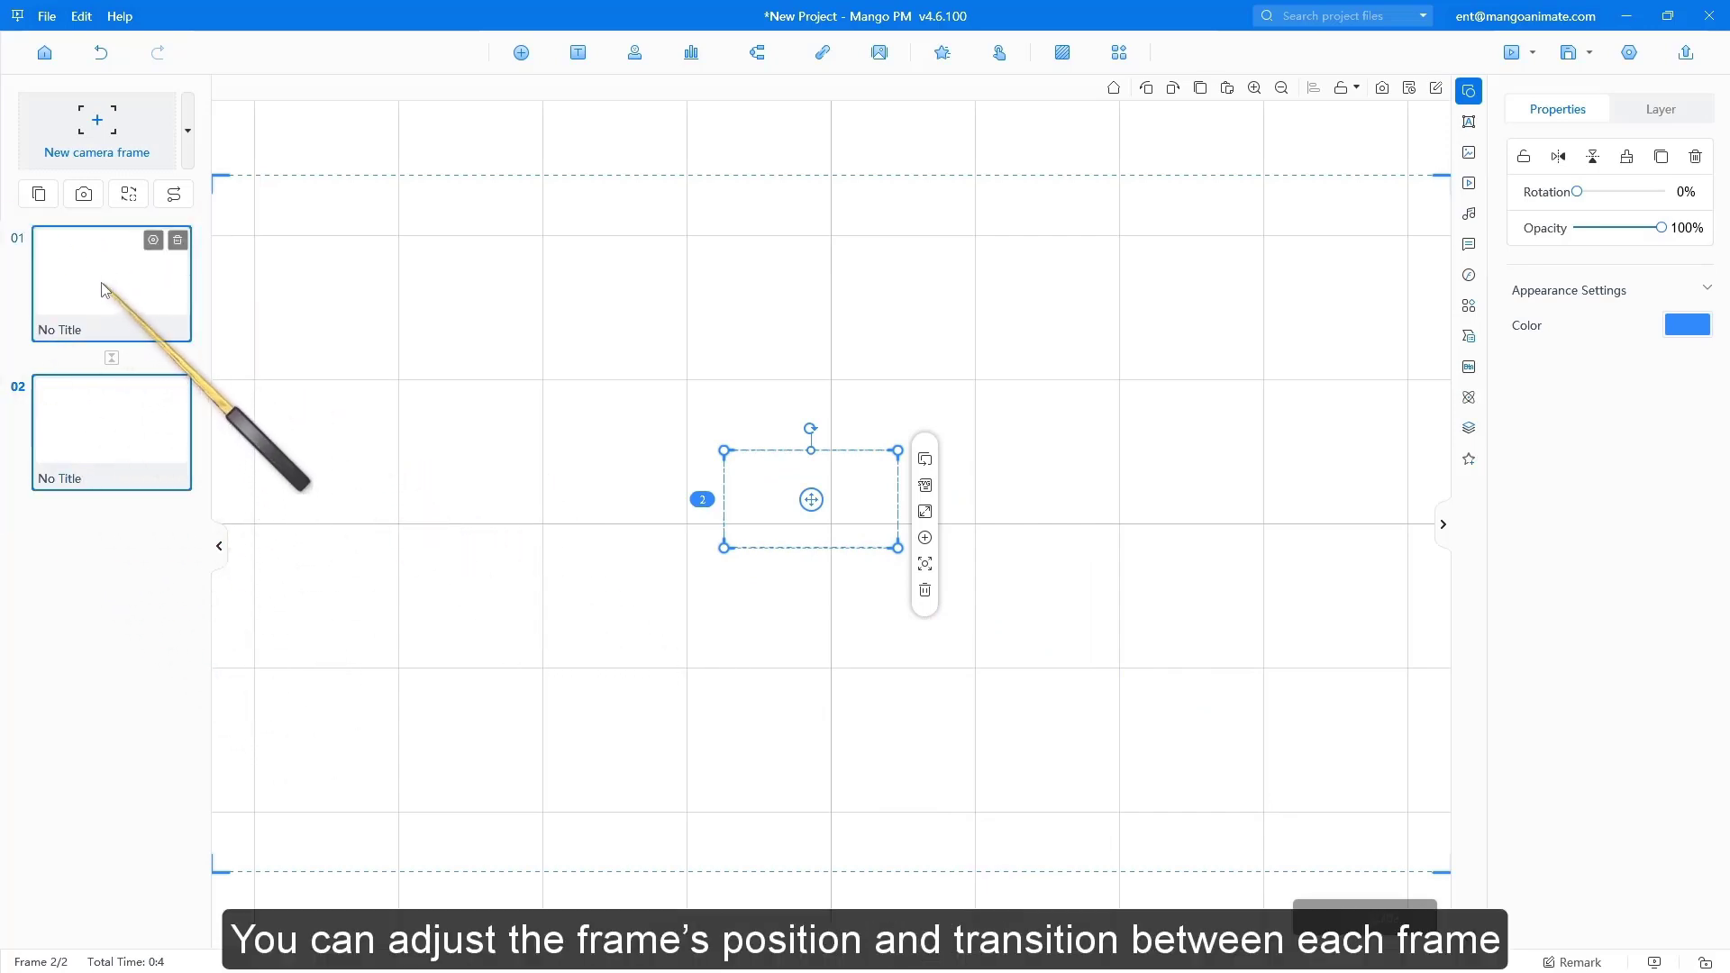
{"action": "left_click", "coordinate": [103, 297]}
{"action": "left_click_drag", "start_coordinate": [123, 471], "coordinate": [127, 402]}
{"action": "left_click", "coordinate": [135, 270]}
{"action": "left_click_drag", "start_coordinate": [136, 270], "coordinate": [135, 456]}
{"action": "left_click", "coordinate": [108, 324]}
{"action": "left_click", "coordinate": [87, 426]}
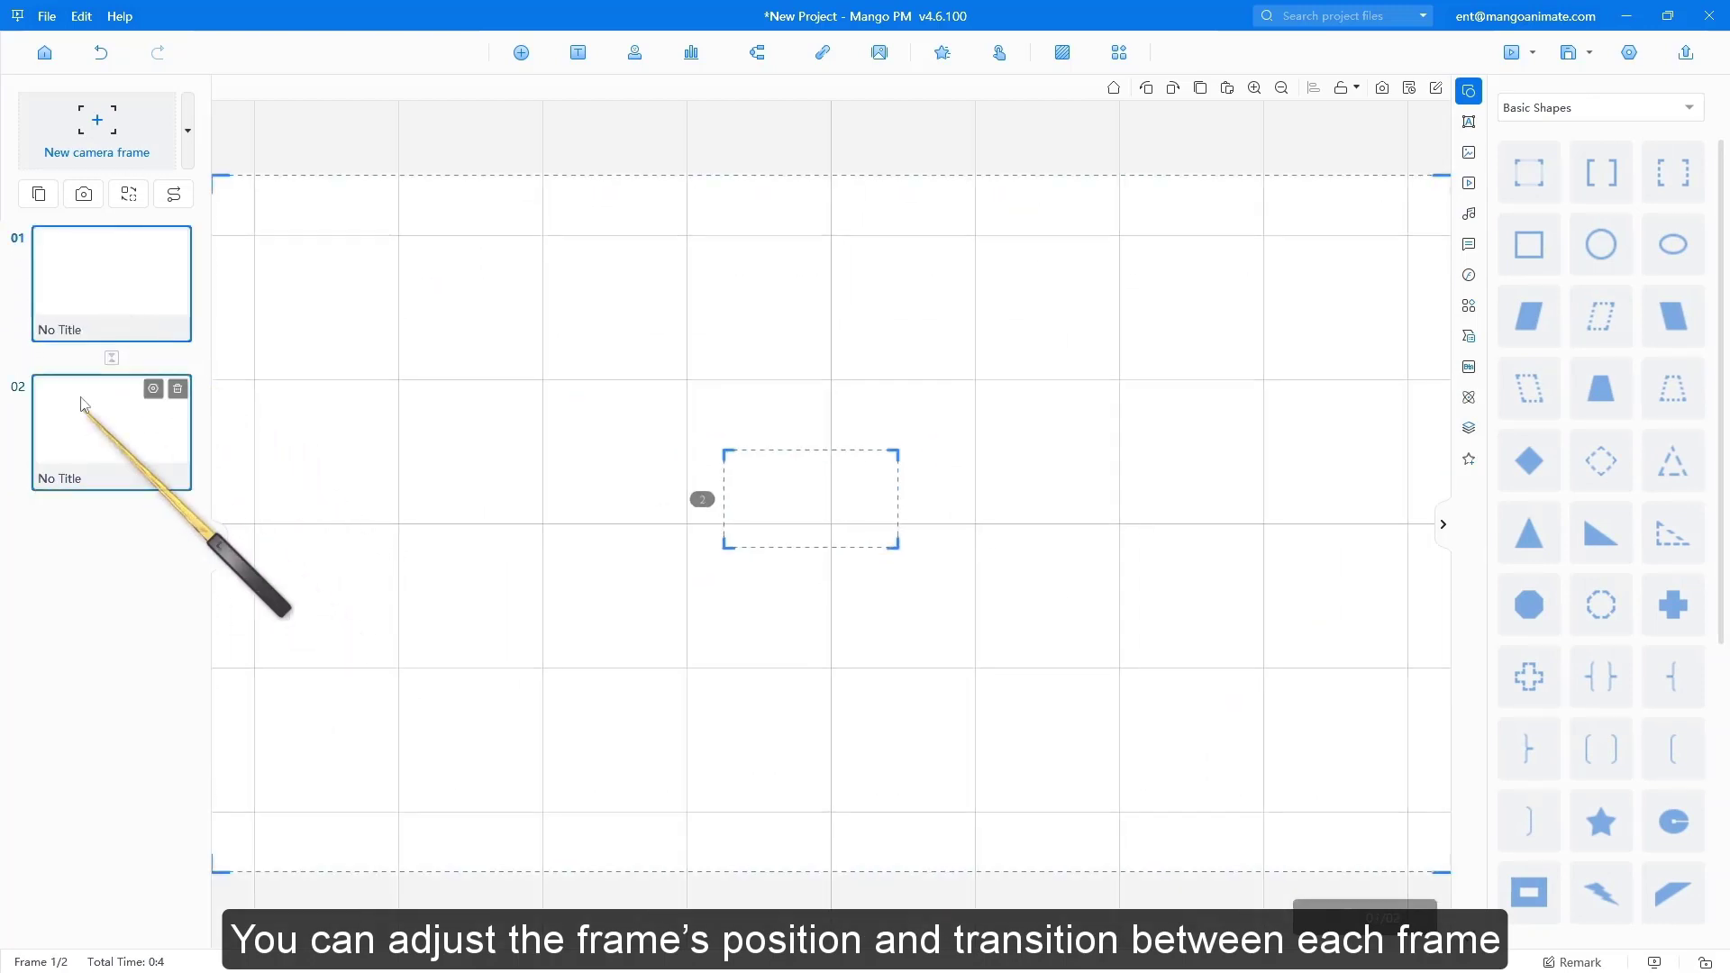
View the transition animation options between frames 1 and 2
{"action": "left_click", "coordinate": [111, 360]}
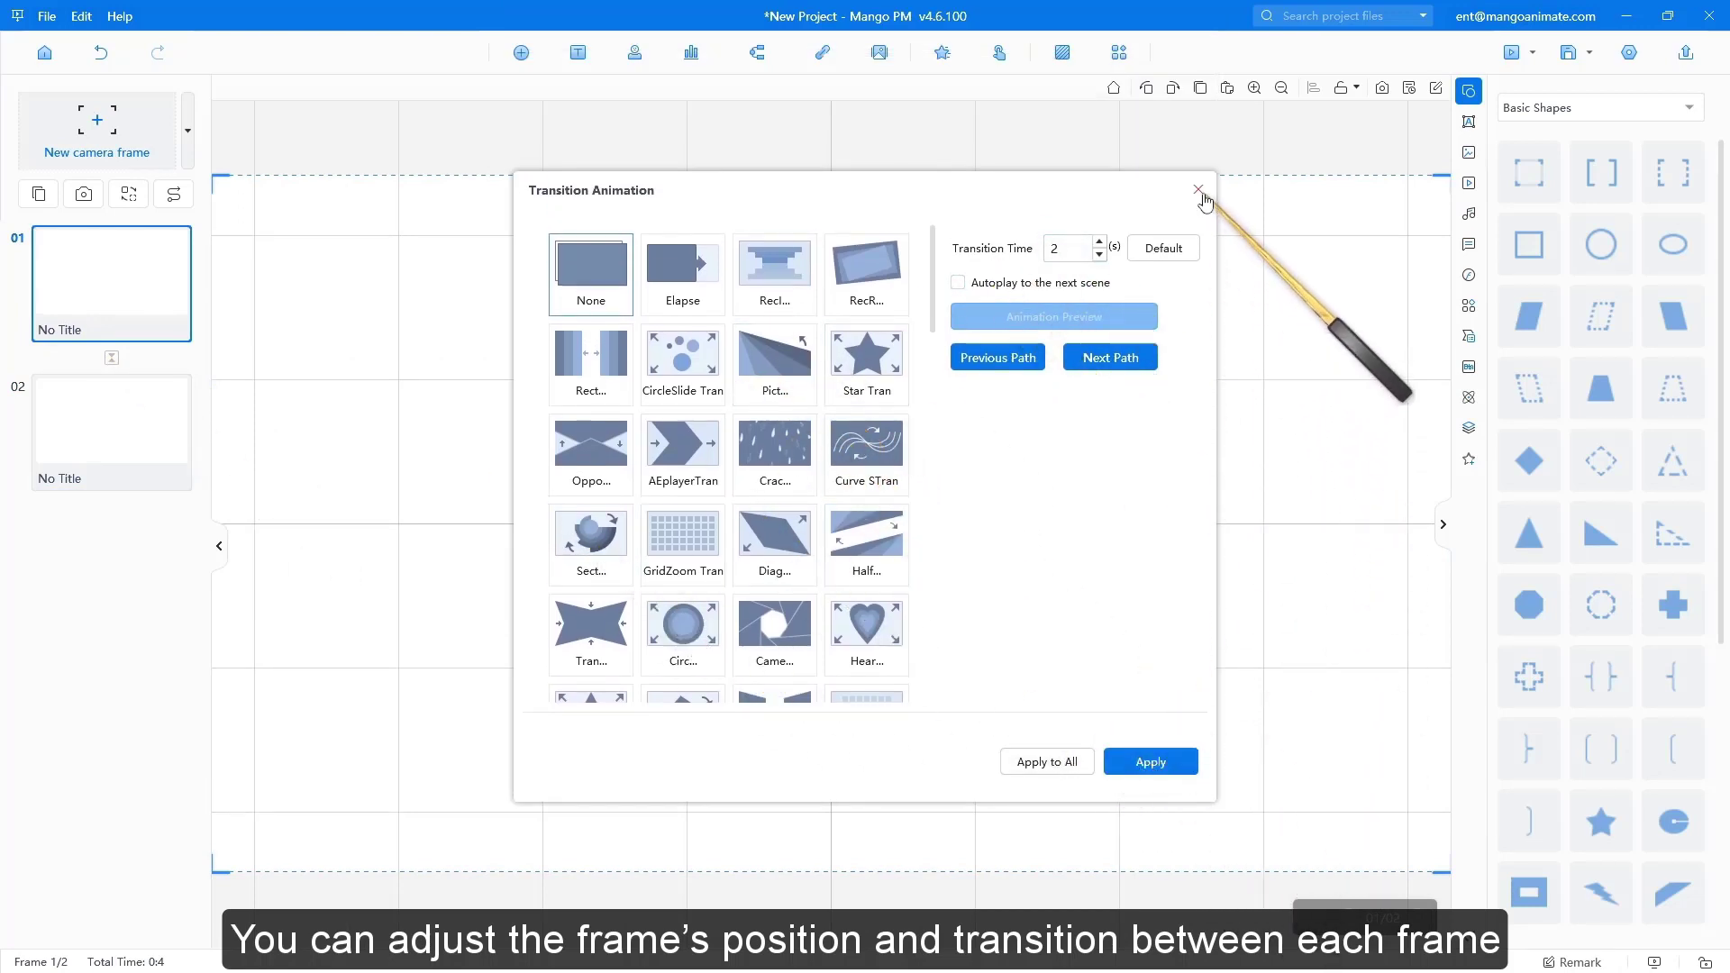
{"action": "left_click", "coordinate": [1199, 189]}
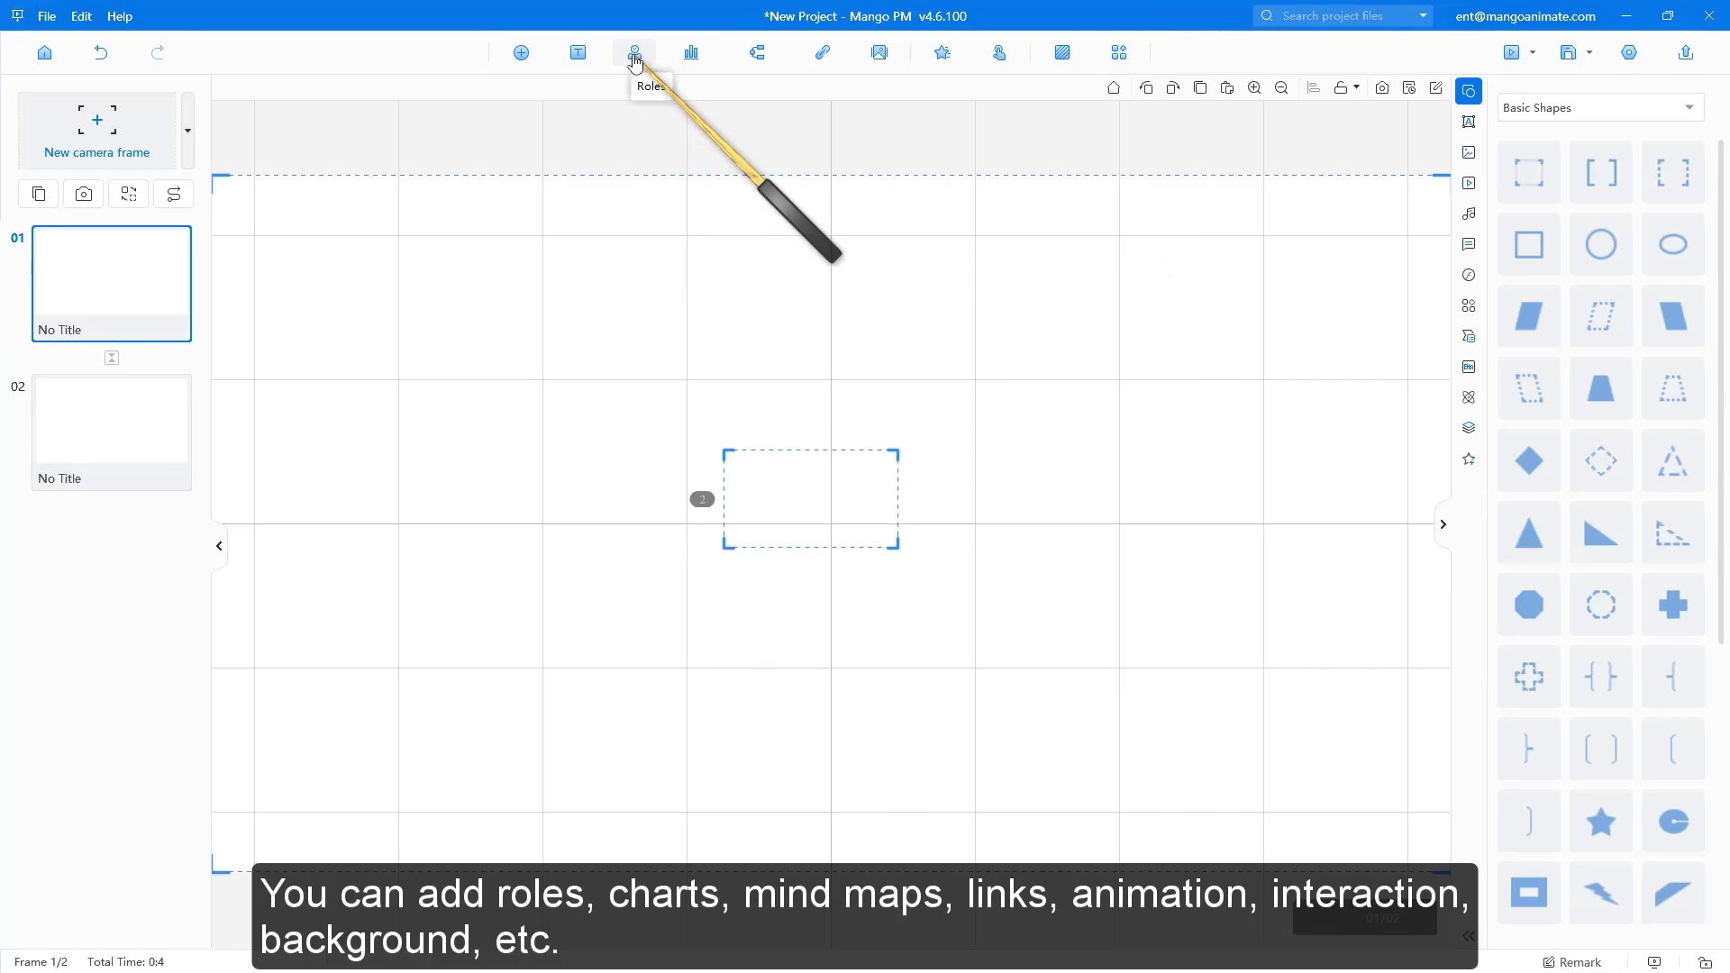
Look through the available roles, chart types and mind map structures without inserting any
{"action": "left_click", "coordinate": [635, 54]}
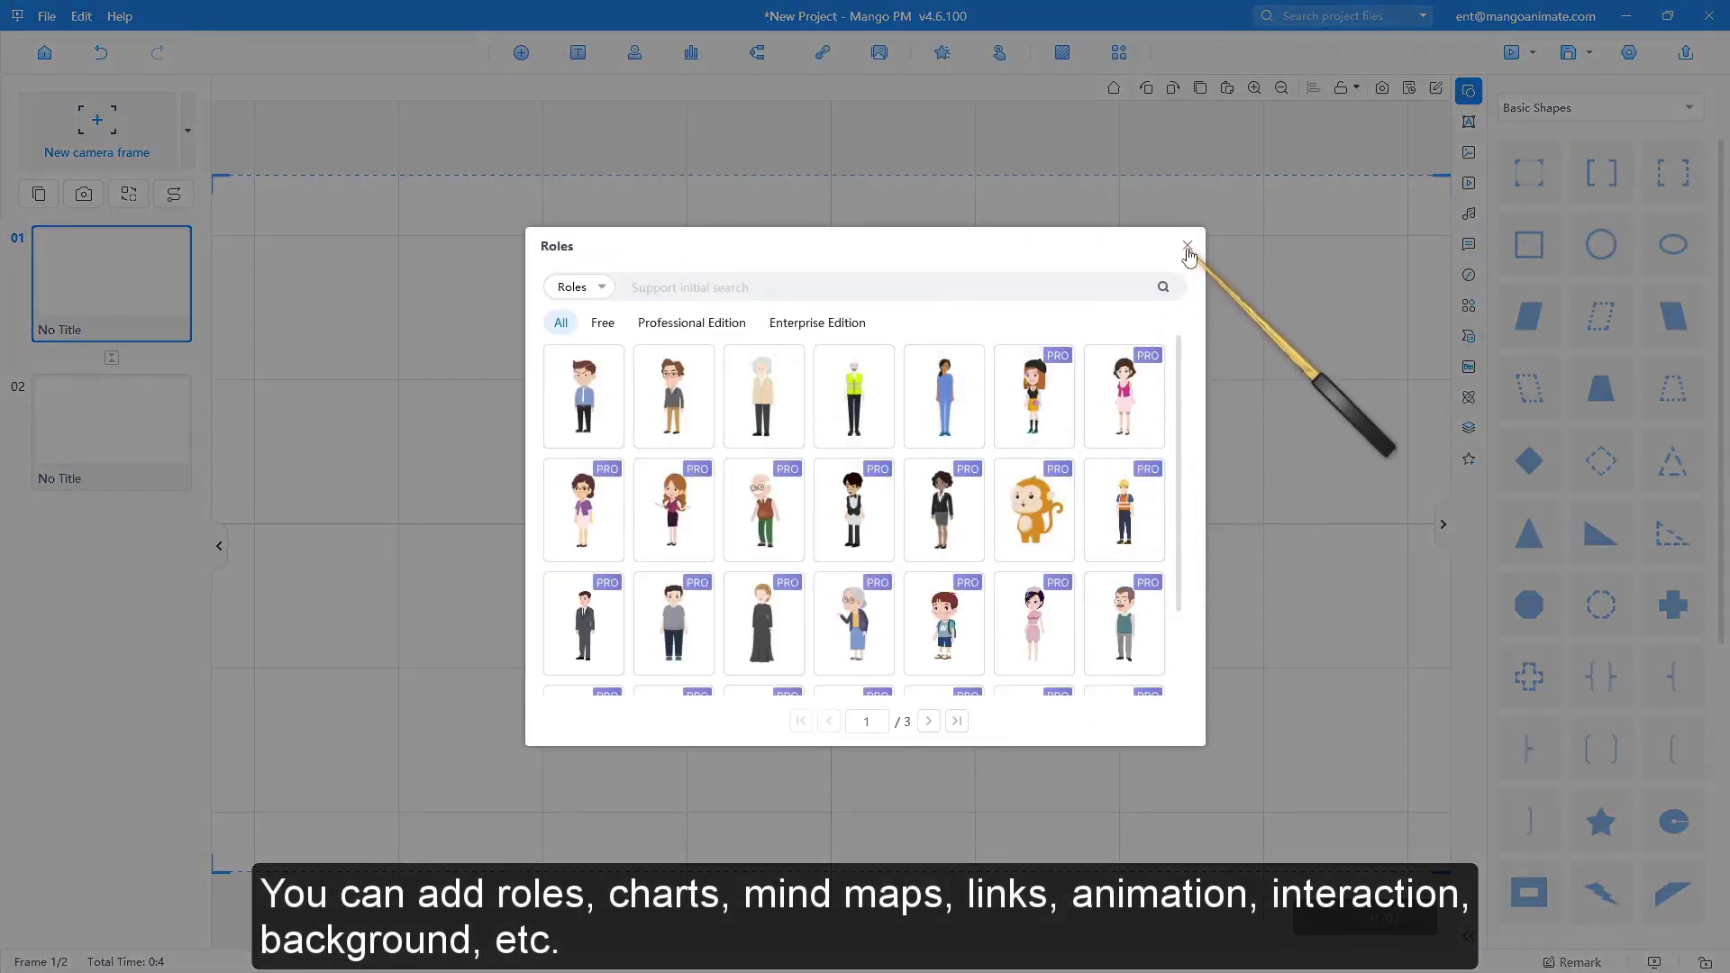
{"action": "left_click", "coordinate": [1187, 245]}
{"action": "left_click", "coordinate": [691, 52]}
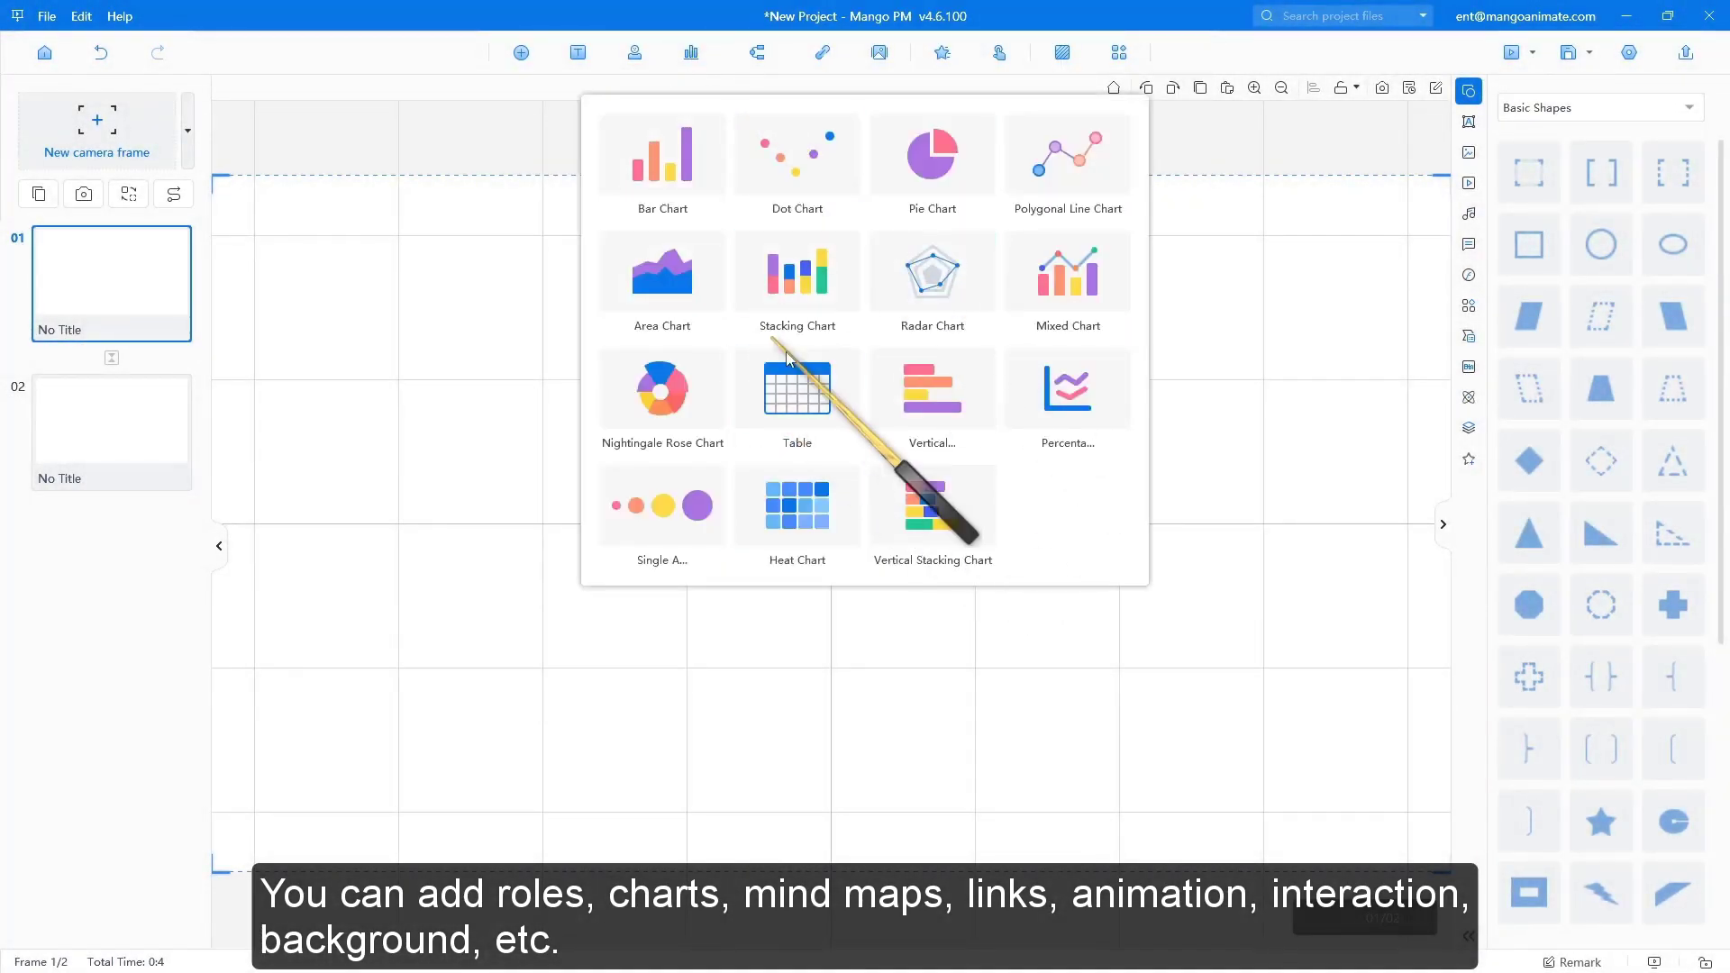
{"action": "left_click", "coordinate": [1170, 162]}
{"action": "left_click", "coordinate": [758, 52]}
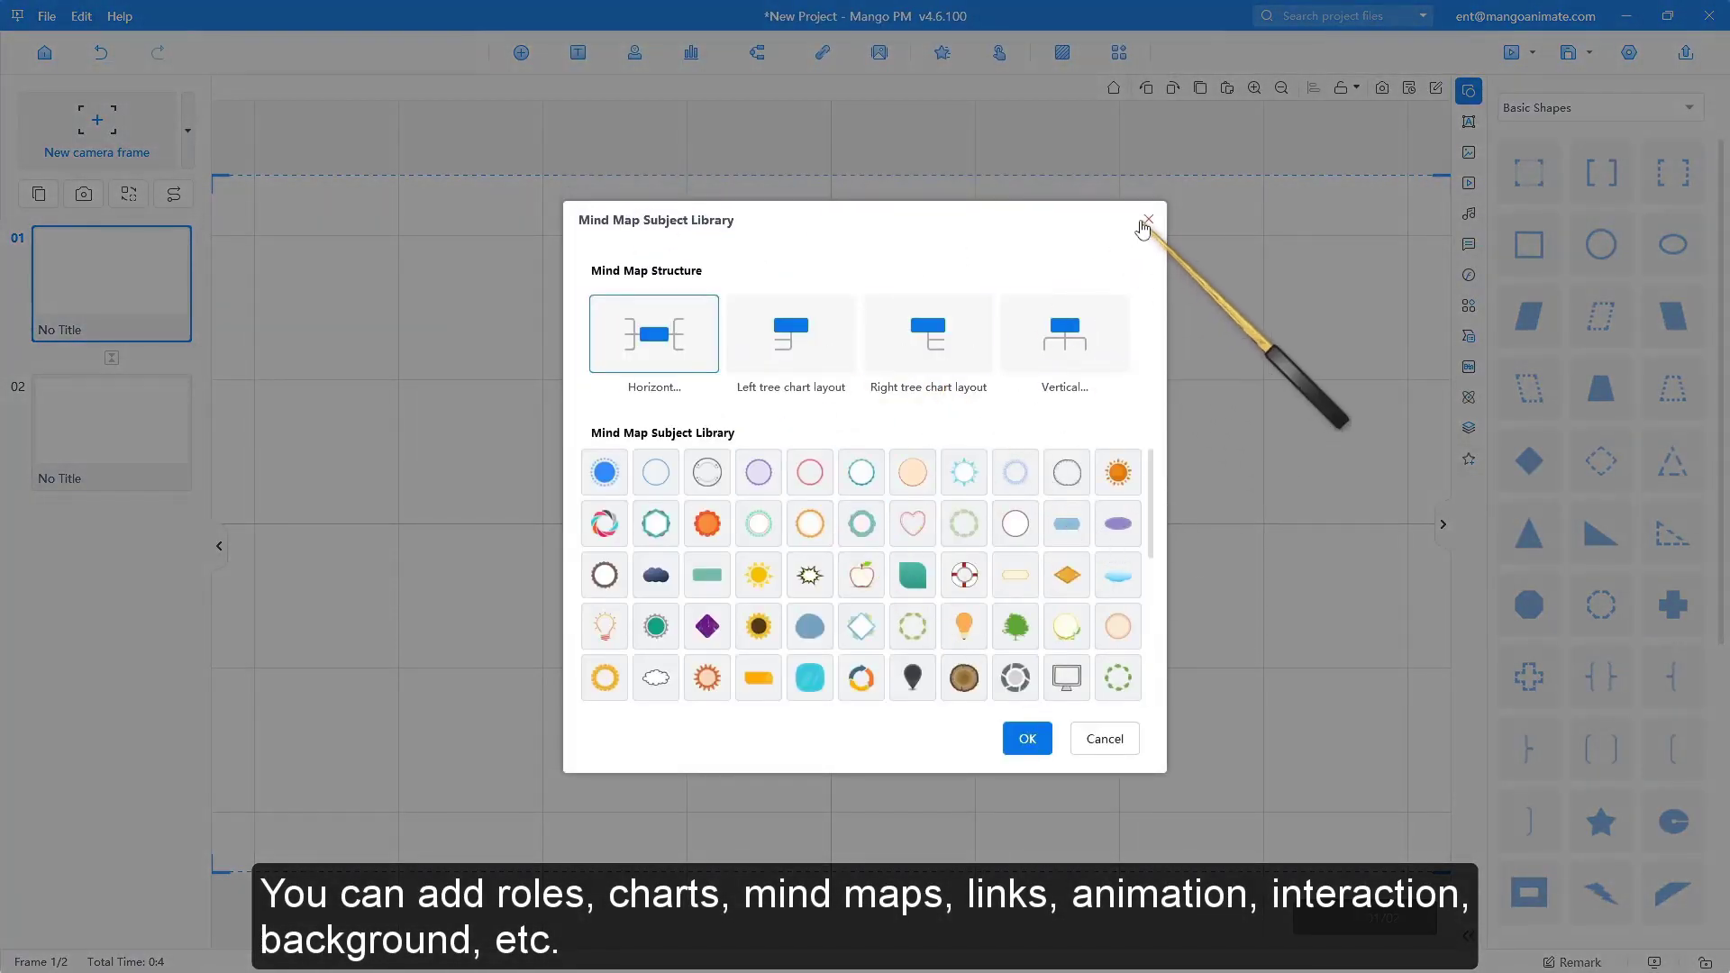
{"action": "left_click", "coordinate": [1145, 222]}
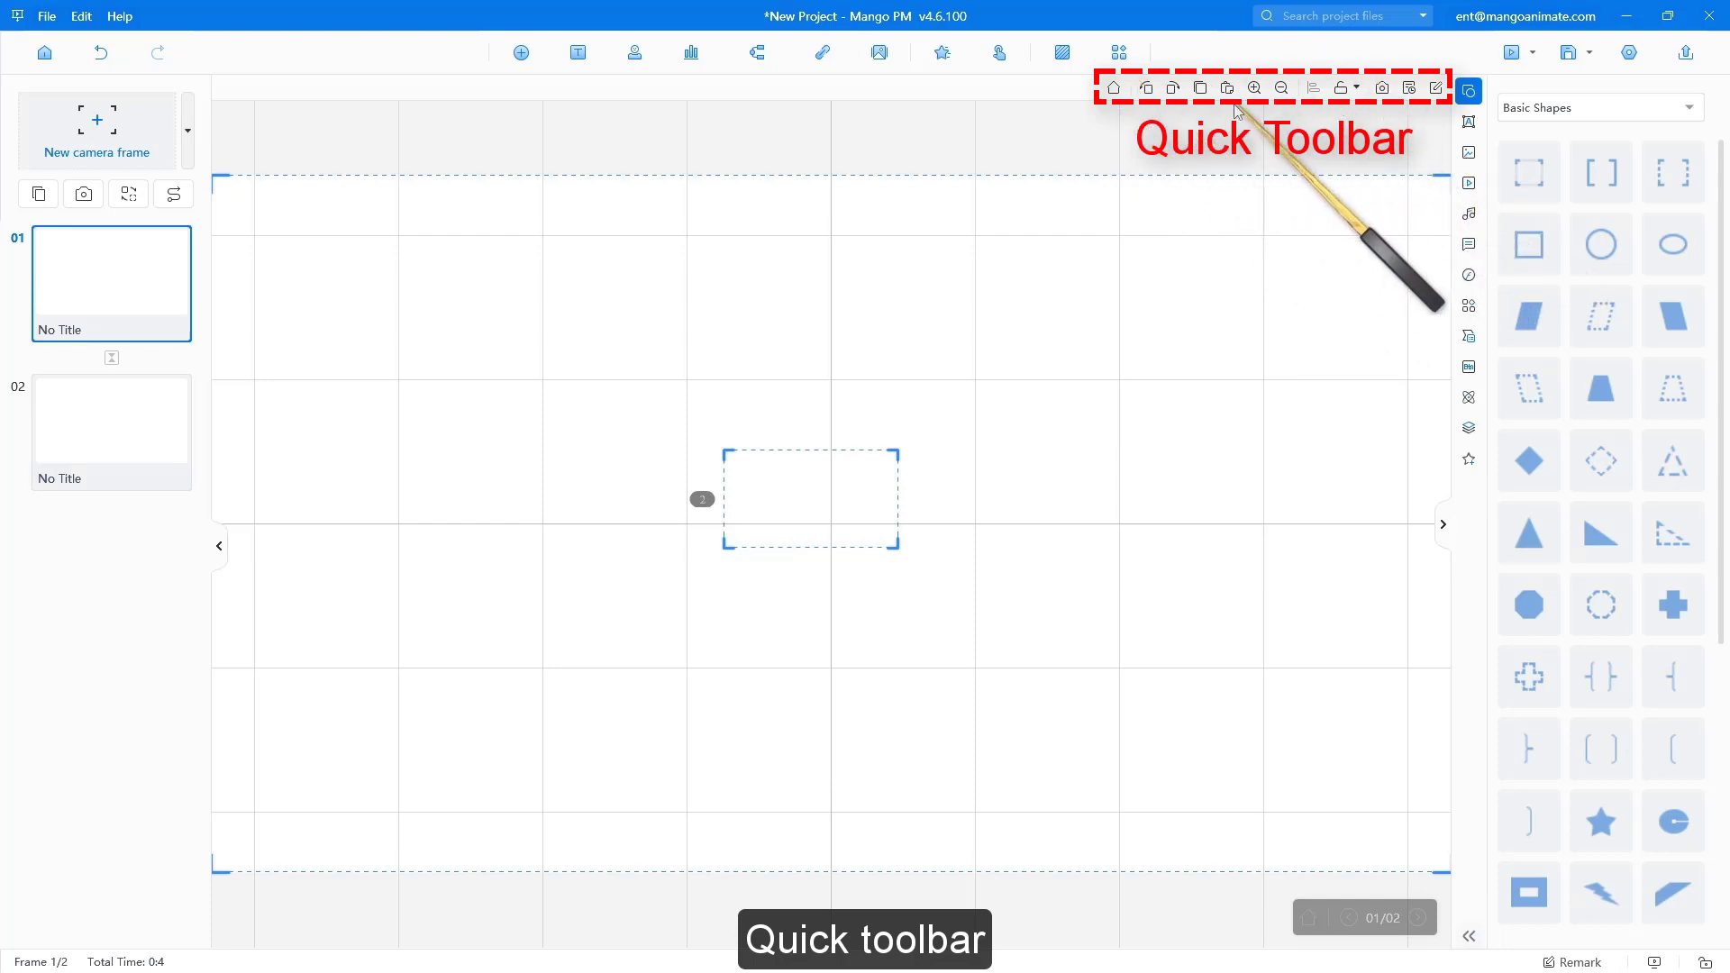
Try rotating and zooming the canvas in both directions, and view the screen ratio options
{"action": "left_click", "coordinate": [1148, 94]}
{"action": "left_click", "coordinate": [1173, 94]}
{"action": "left_click", "coordinate": [1149, 95]}
{"action": "left_click", "coordinate": [1172, 93]}
{"action": "left_click", "coordinate": [1254, 90]}
{"action": "left_click", "coordinate": [1281, 88]}
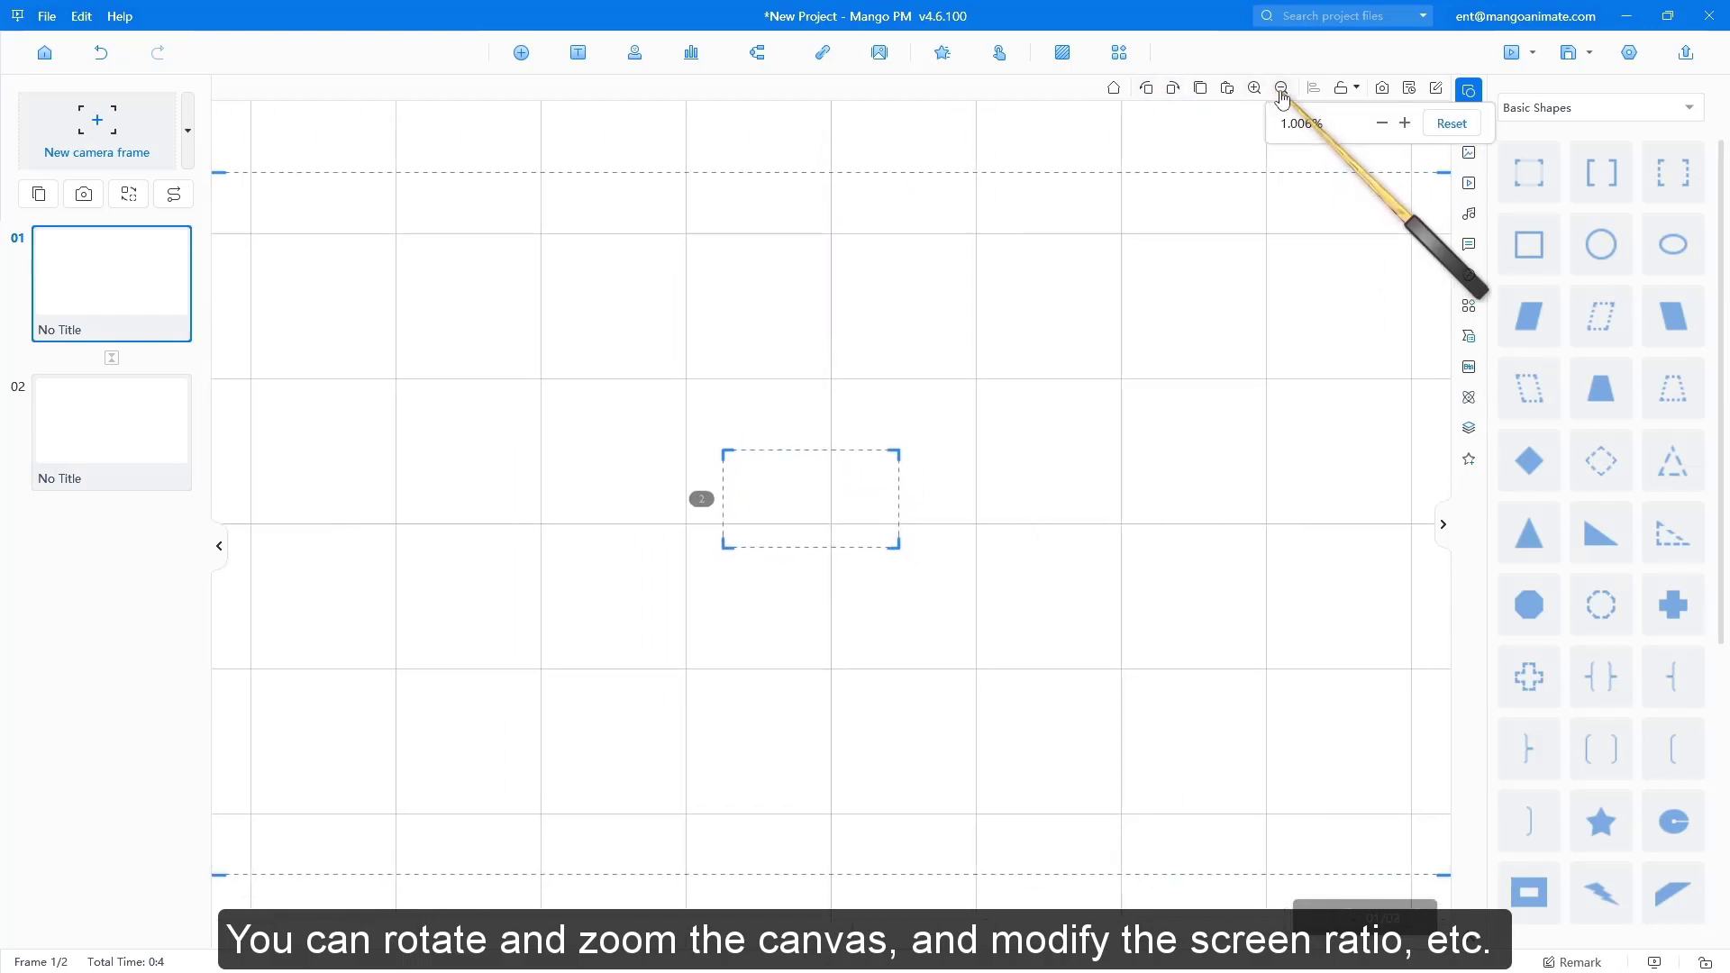
{"action": "left_click", "coordinate": [1410, 89]}
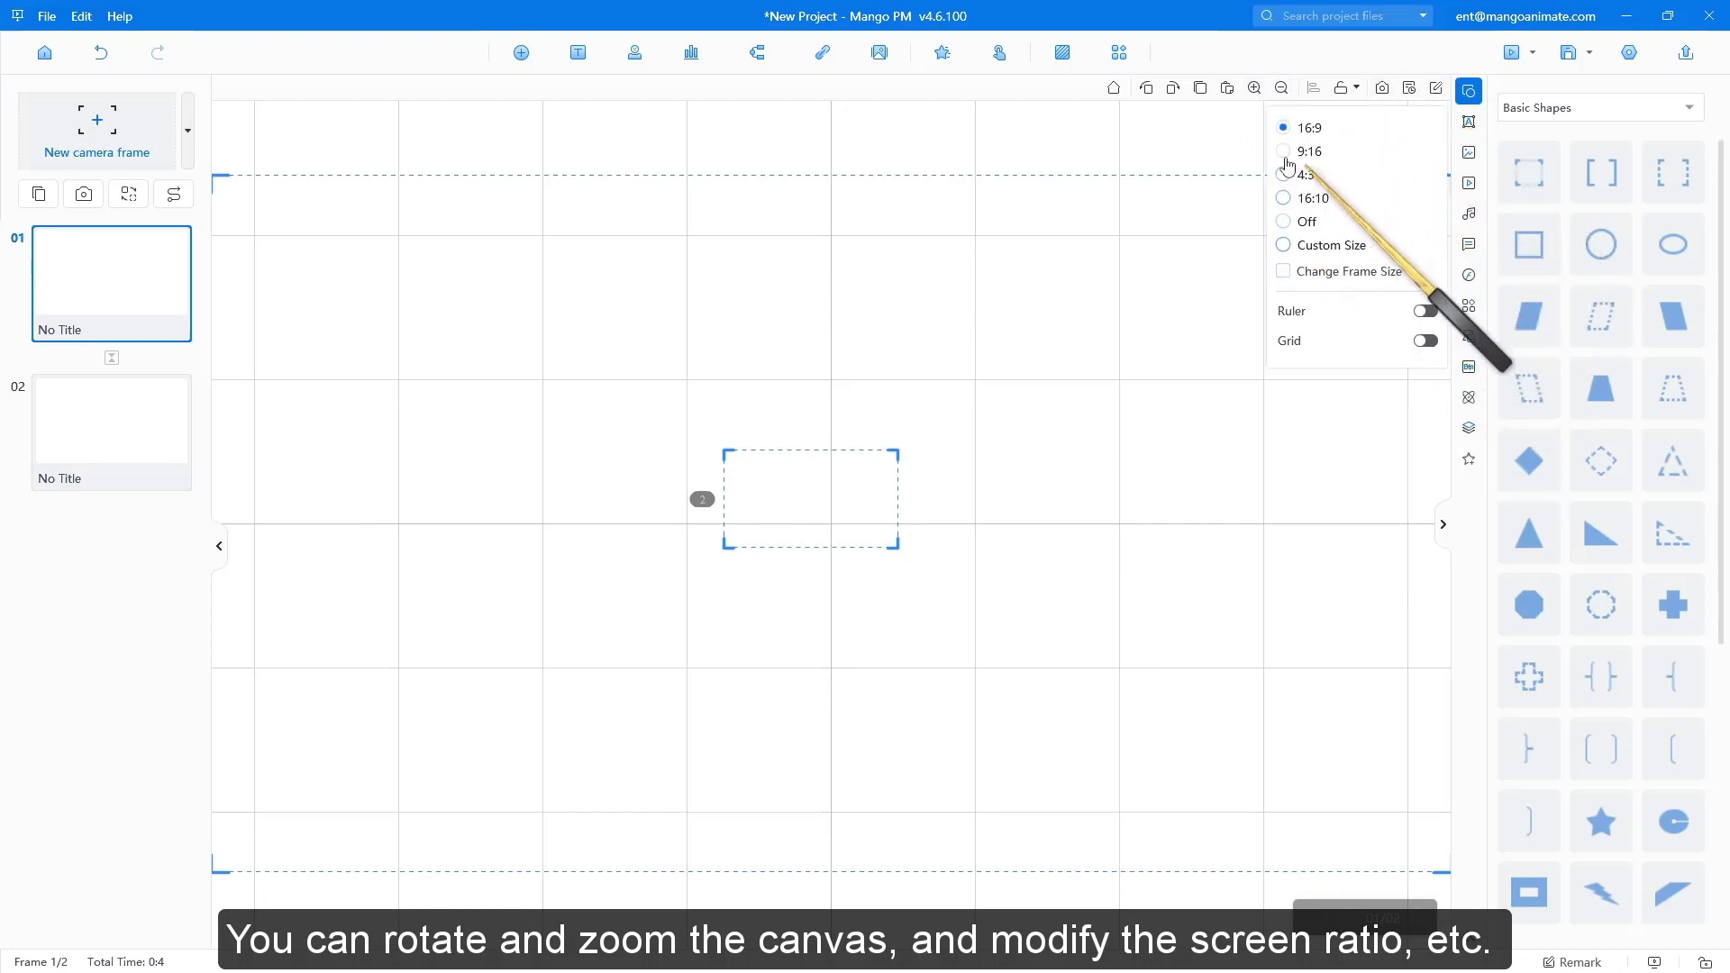
{"action": "left_click", "coordinate": [1128, 147]}
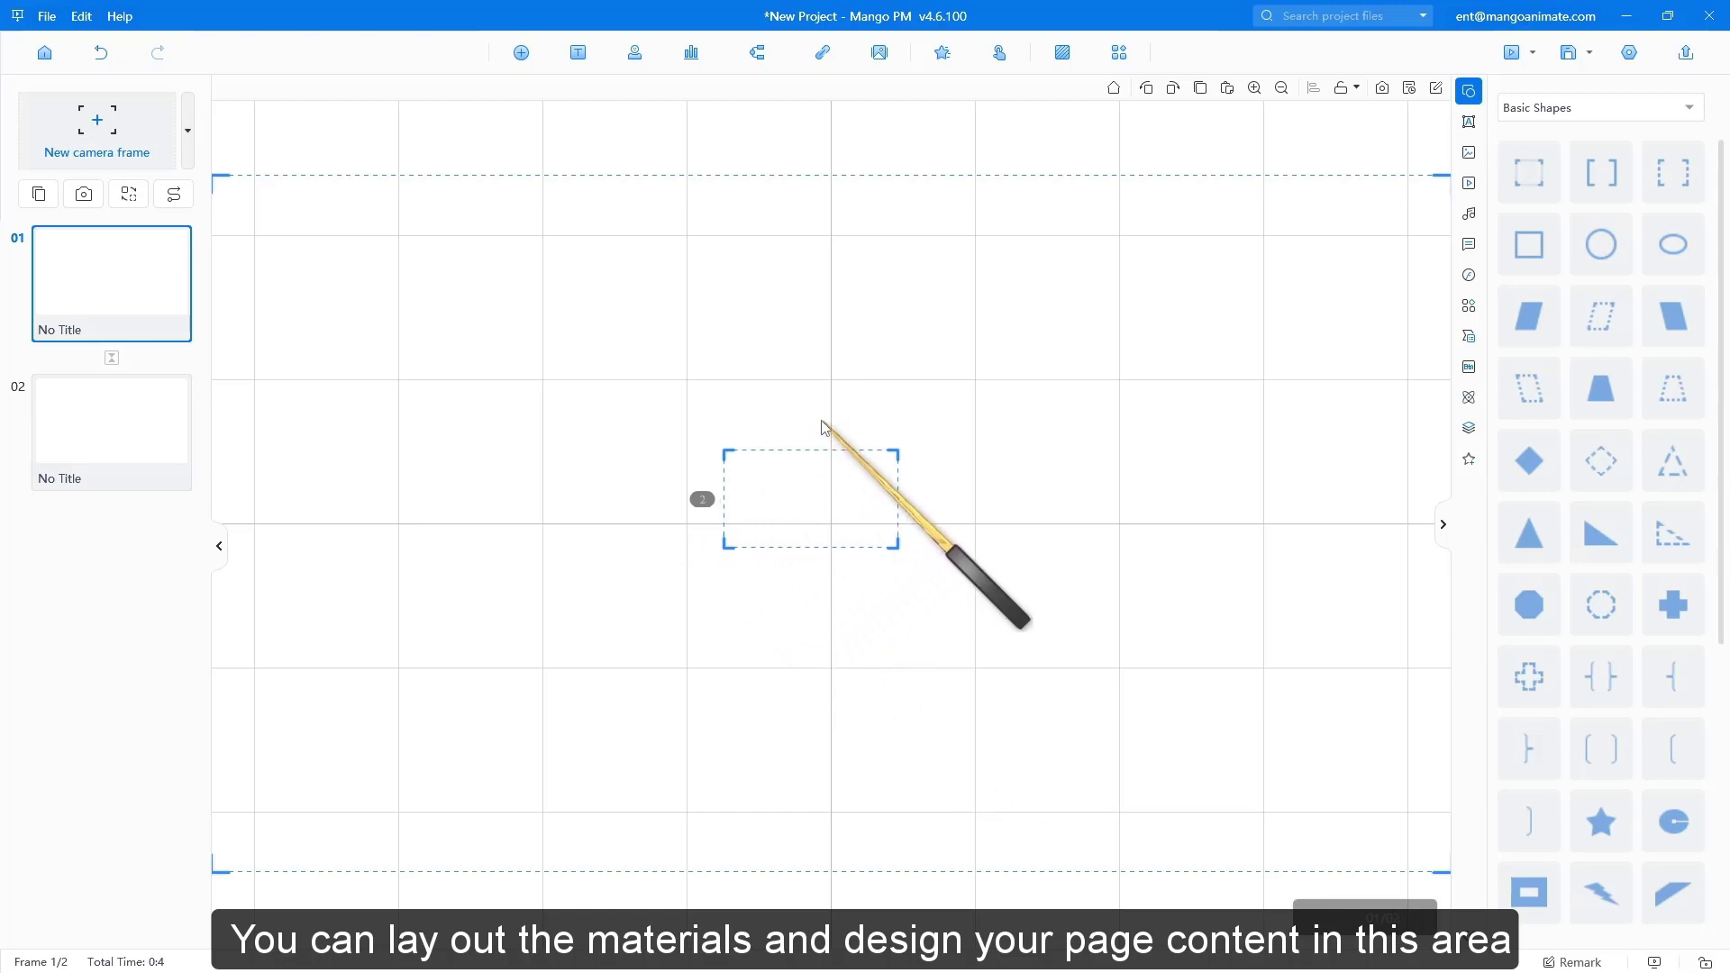
Examine the canvas and its two frames at different zoom levels
{"action": "scroll", "coordinate": [937, 437], "scroll_direction": "down", "scroll_amount": 3}
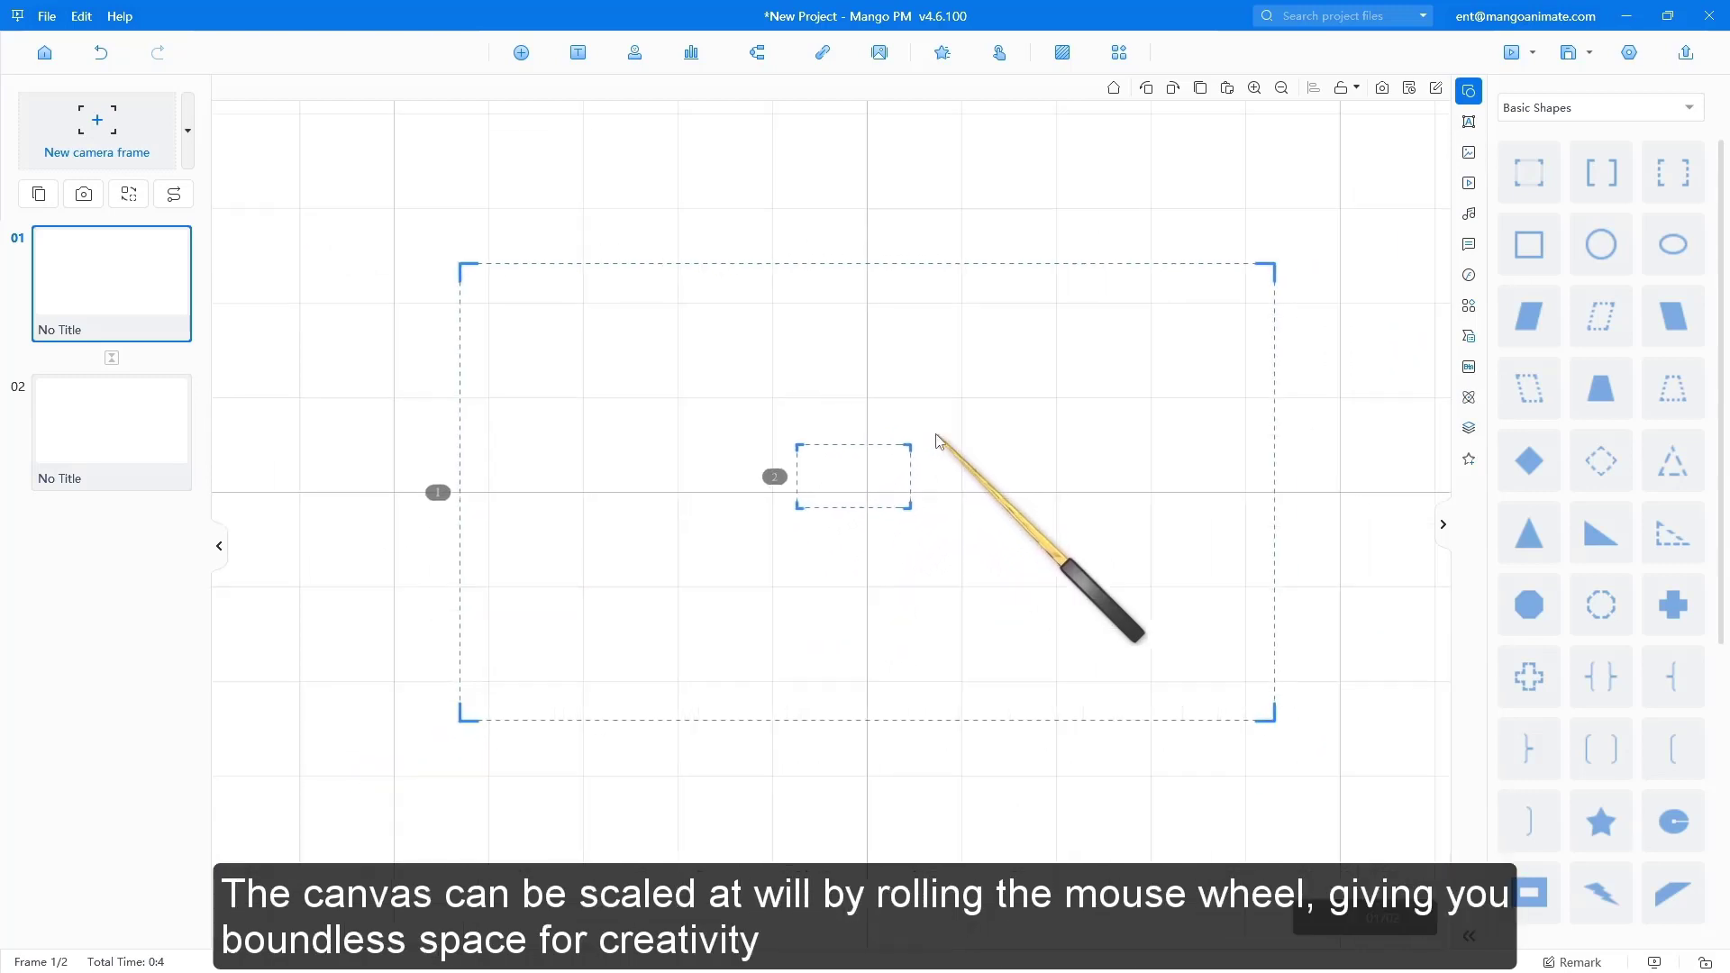
{"action": "scroll", "coordinate": [938, 439], "scroll_direction": "up", "scroll_amount": 3}
{"action": "scroll", "coordinate": [937, 439], "scroll_direction": "down", "scroll_amount": 3}
{"action": "scroll", "coordinate": [937, 439], "scroll_direction": "up", "scroll_amount": 4}
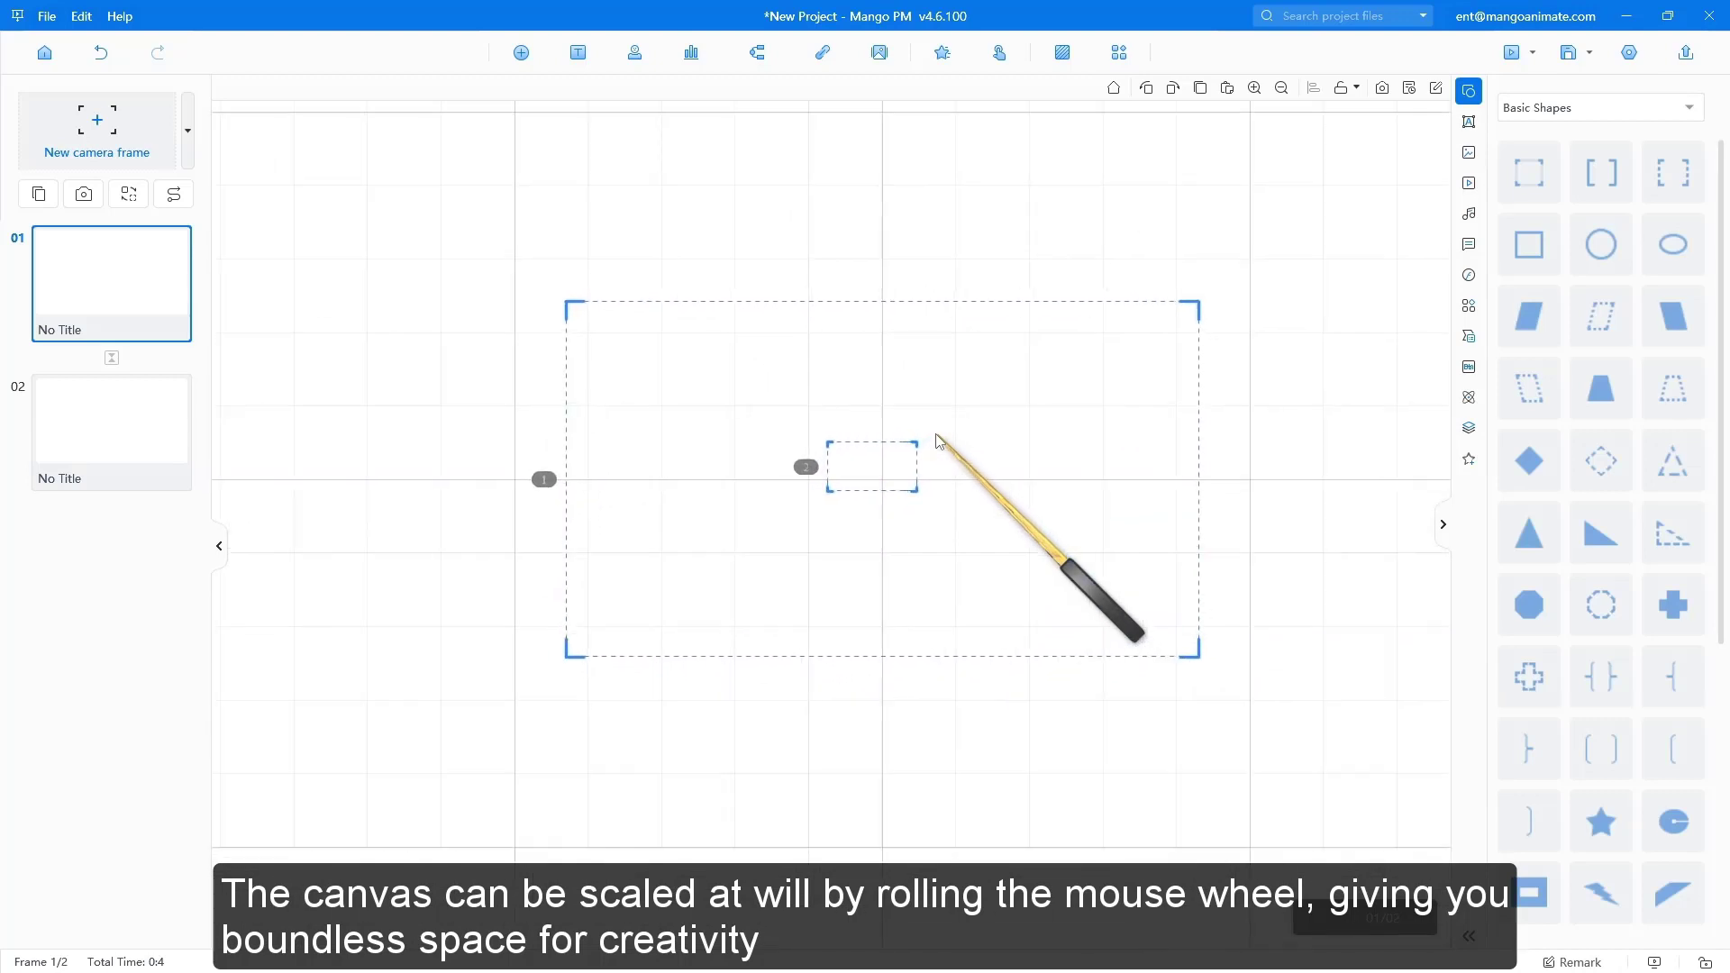
{"action": "scroll", "coordinate": [937, 439], "scroll_direction": "up", "scroll_amount": 6}
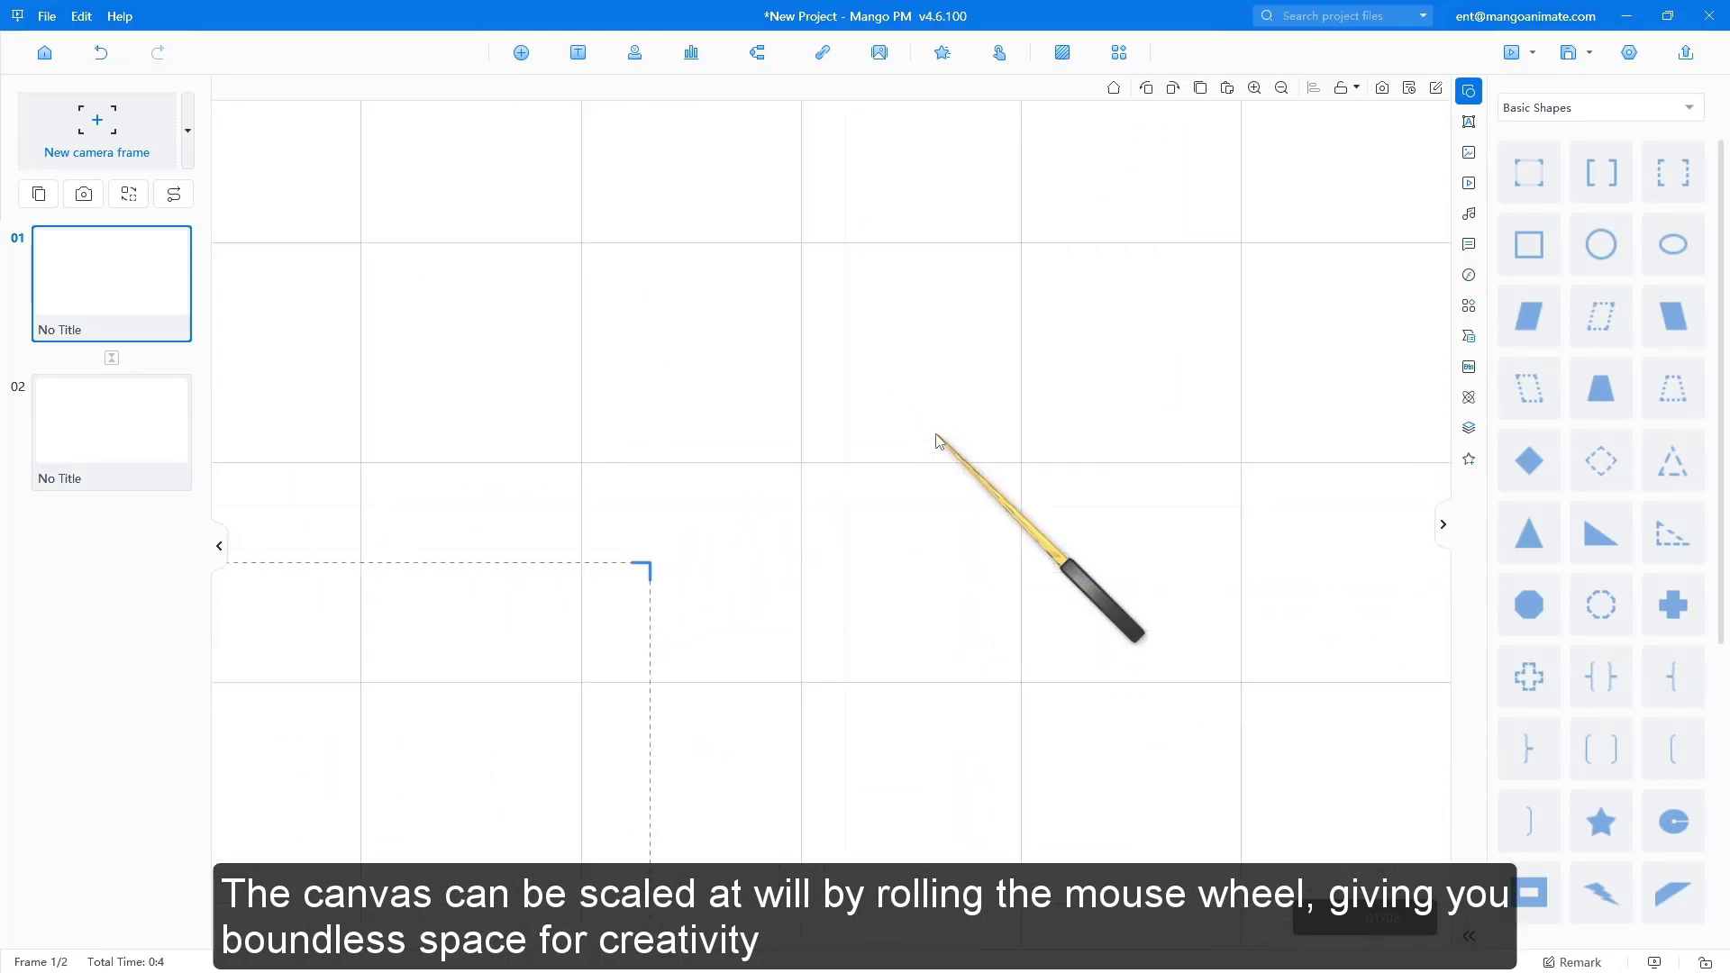
{"action": "scroll", "coordinate": [938, 439], "scroll_direction": "down", "scroll_amount": 6}
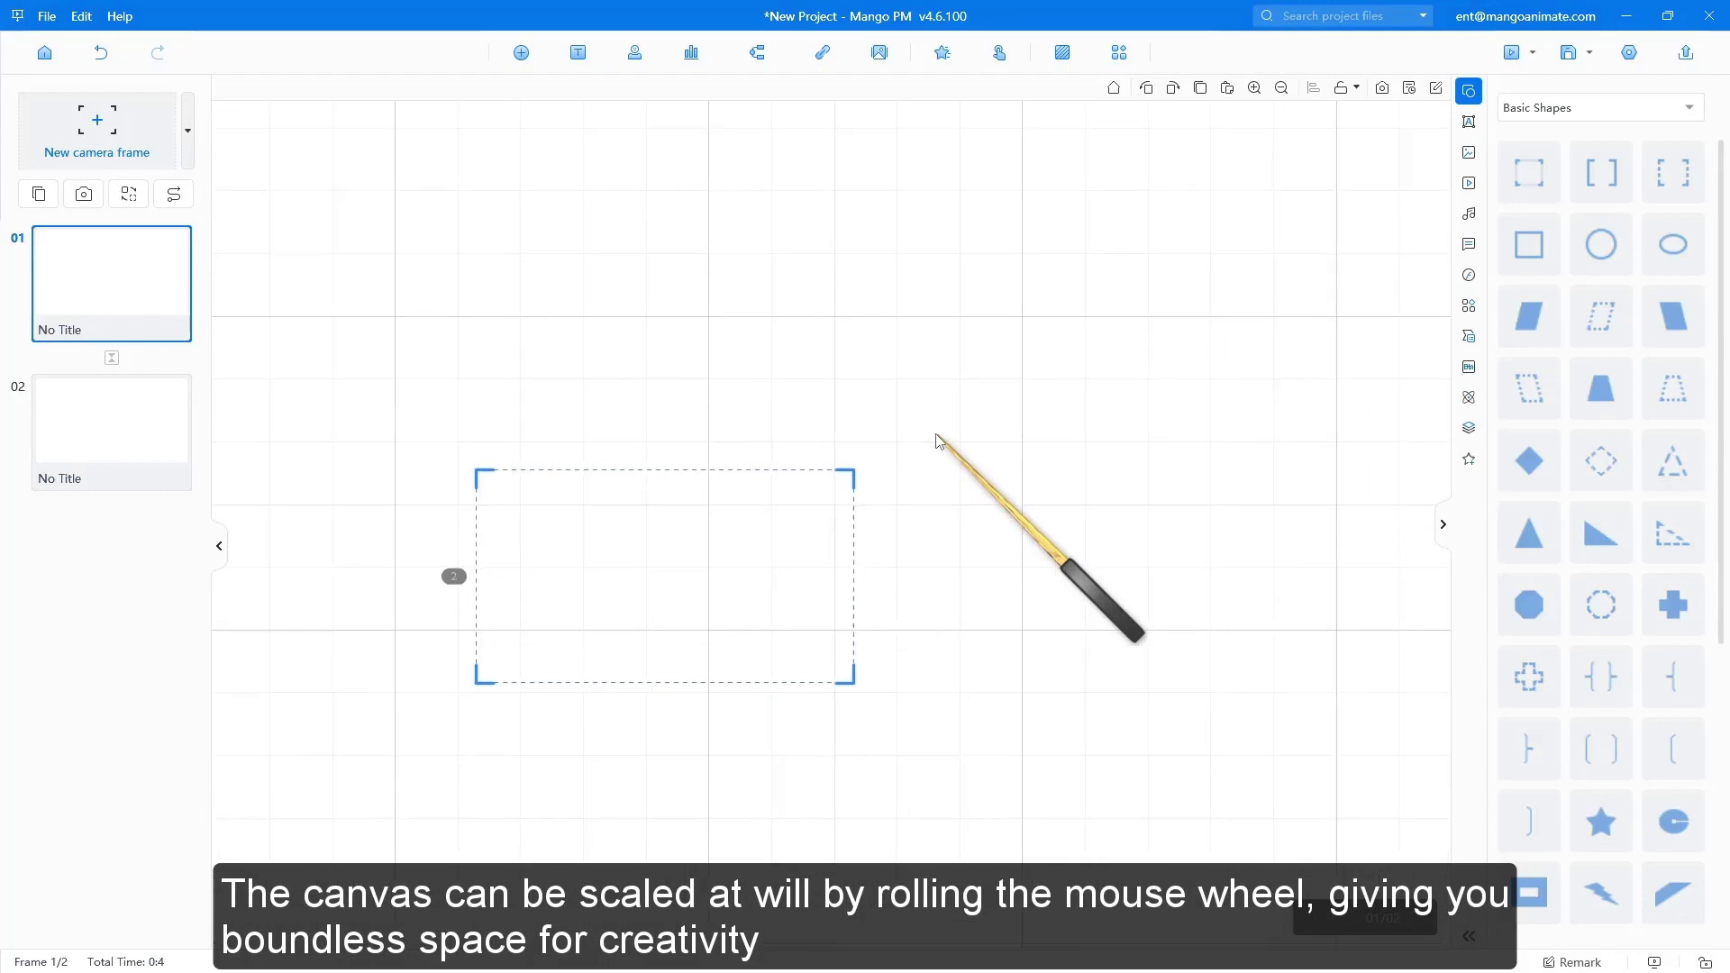
{"action": "scroll", "coordinate": [937, 439], "scroll_direction": "down", "scroll_amount": 1}
{"action": "scroll", "coordinate": [936, 436], "scroll_direction": "down", "scroll_amount": 1}
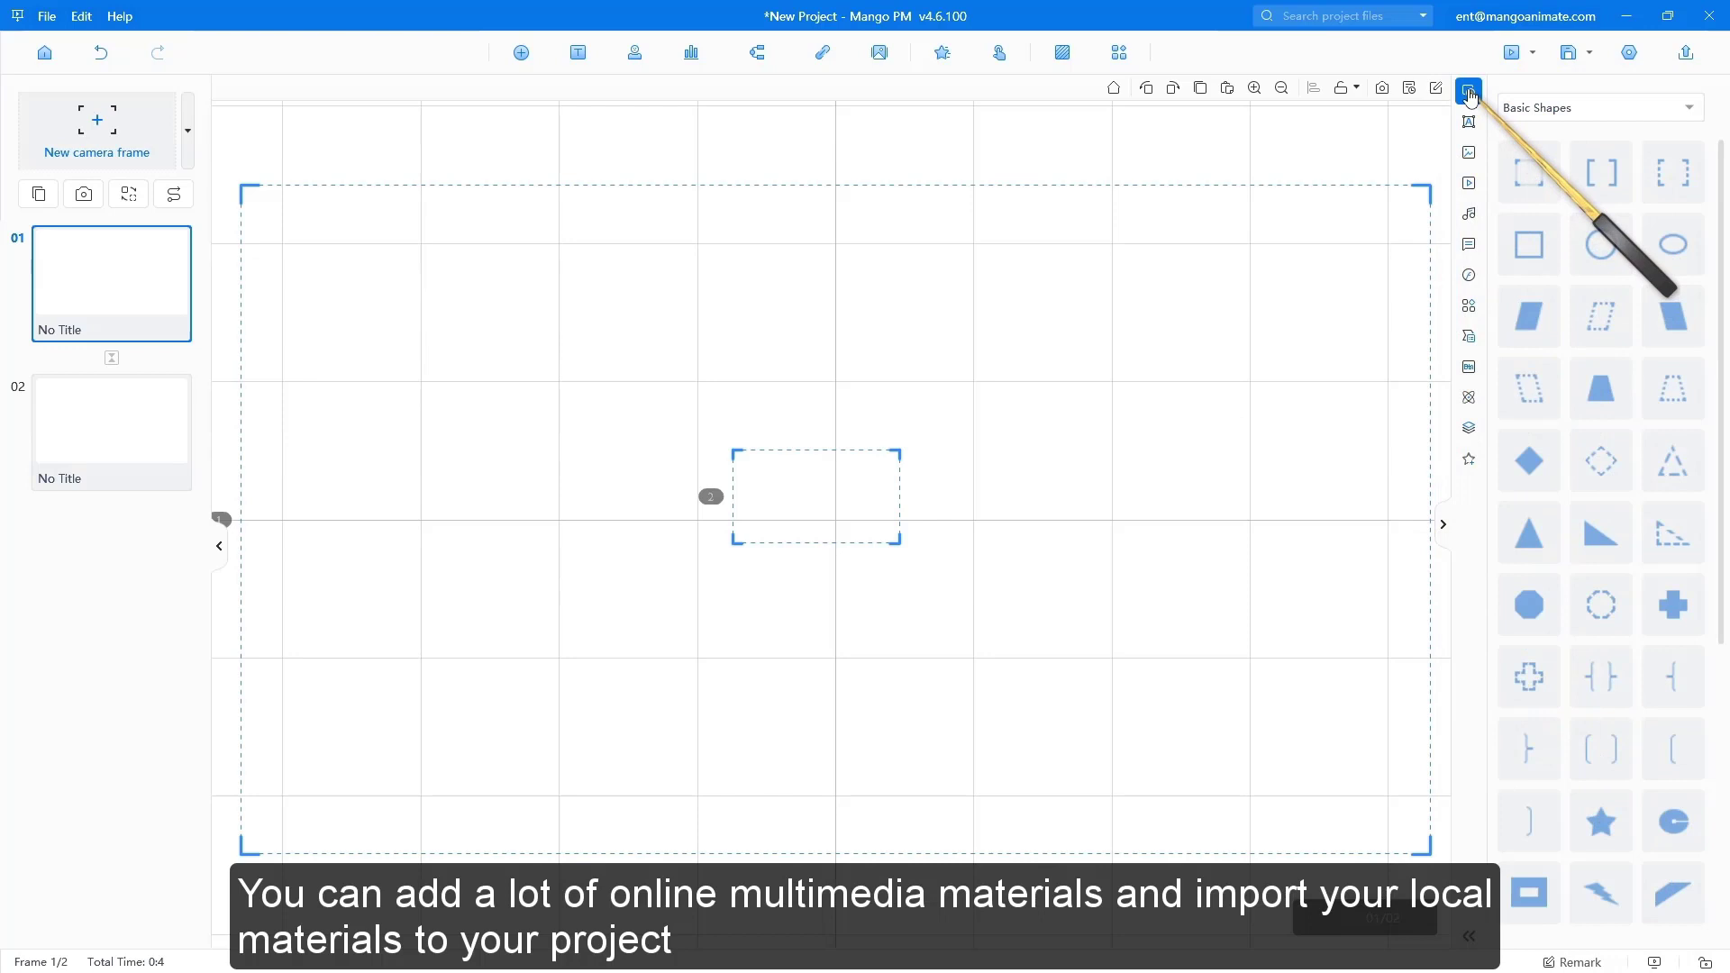
Place a parallelogram outline in the upper right of frame 1 and add bold orange text reading "asdsd" below it
{"action": "left_click_drag", "start_coordinate": [1532, 317], "coordinate": [1035, 403]}
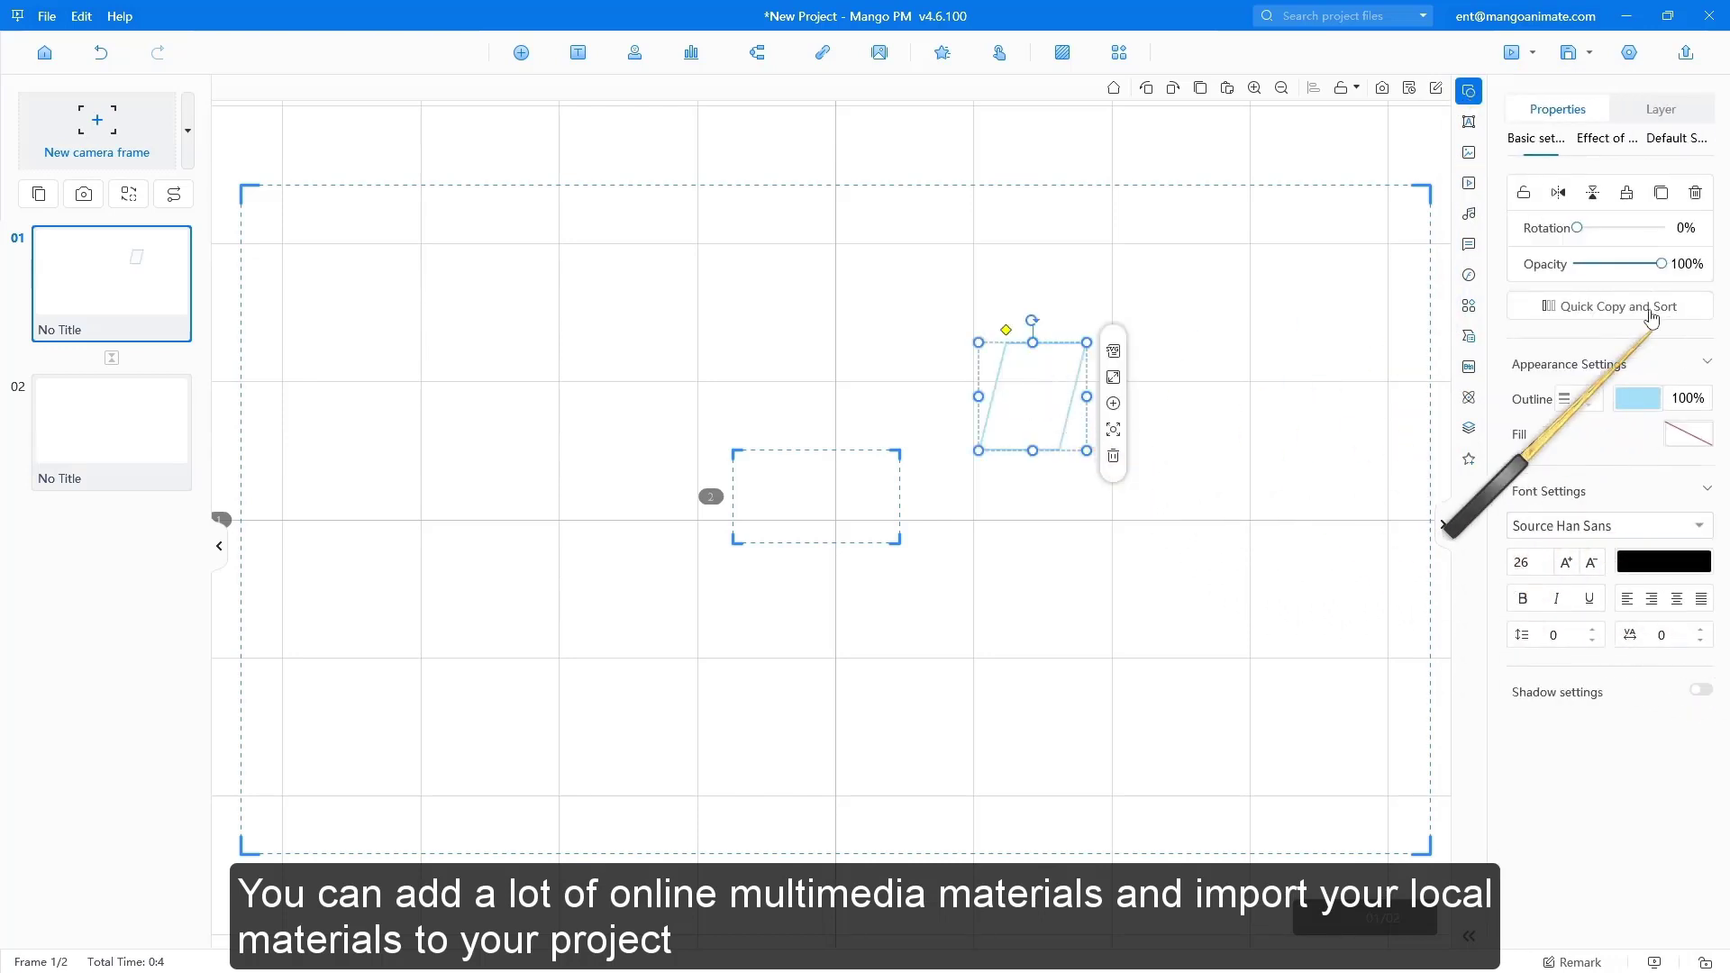
{"action": "left_click", "coordinate": [1469, 126]}
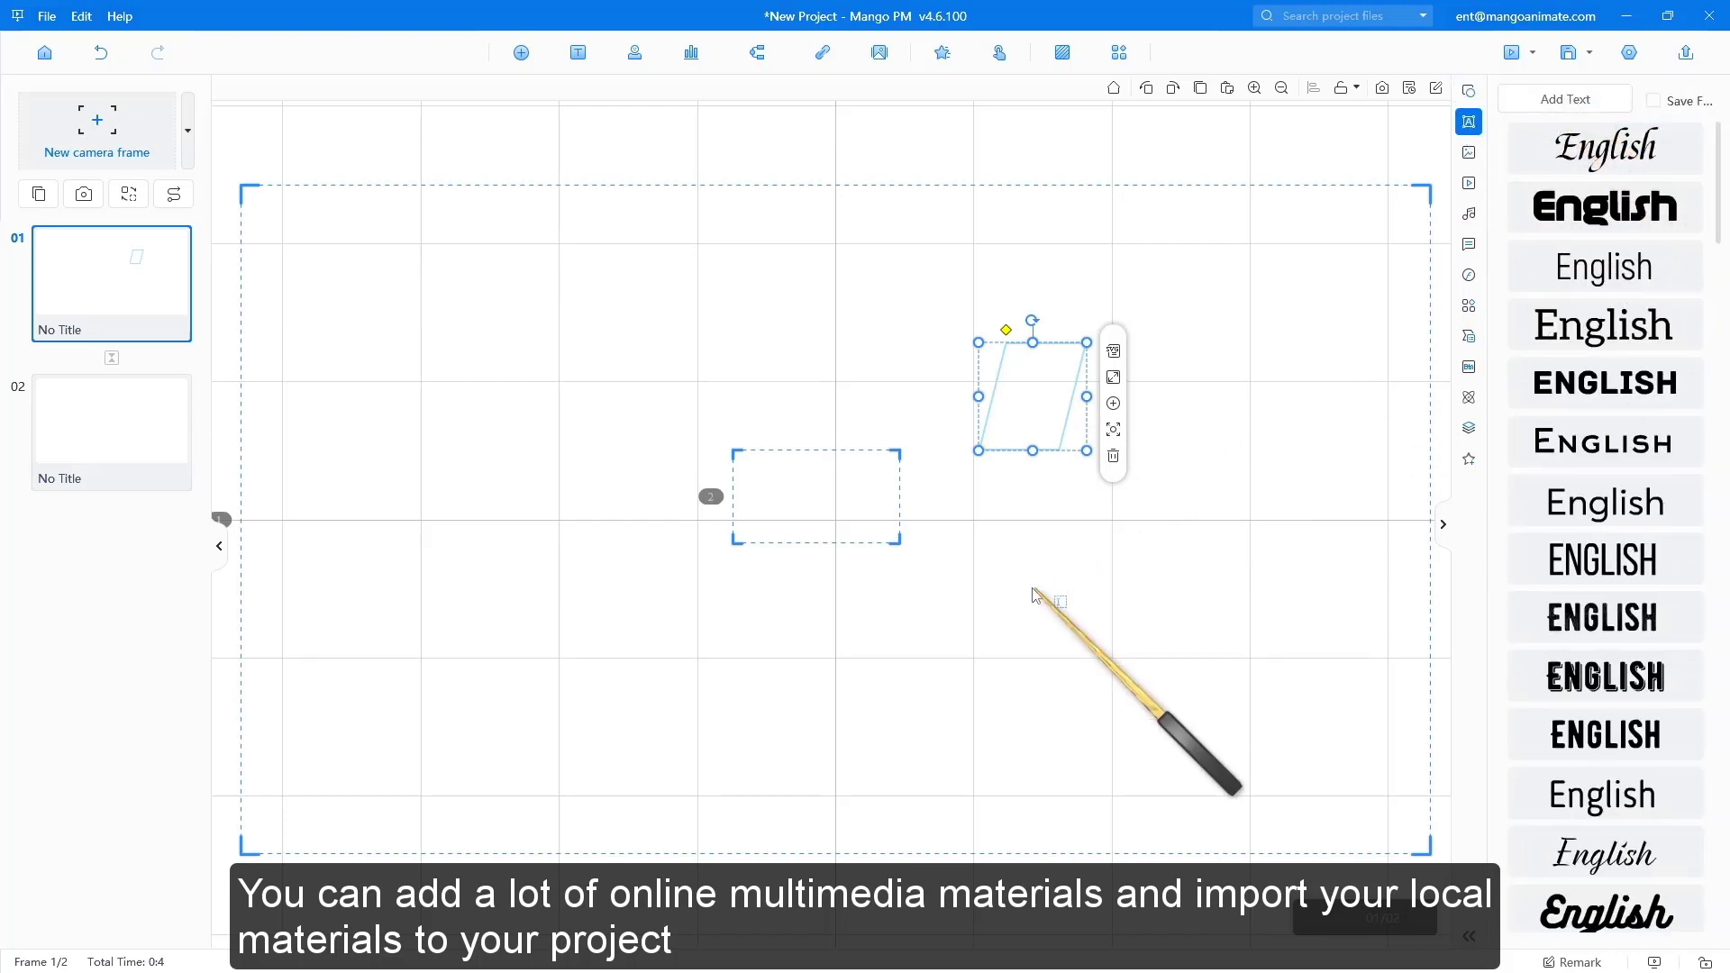
{"action": "left_click", "coordinate": [989, 545]}
{"action": "type", "text": "as"}
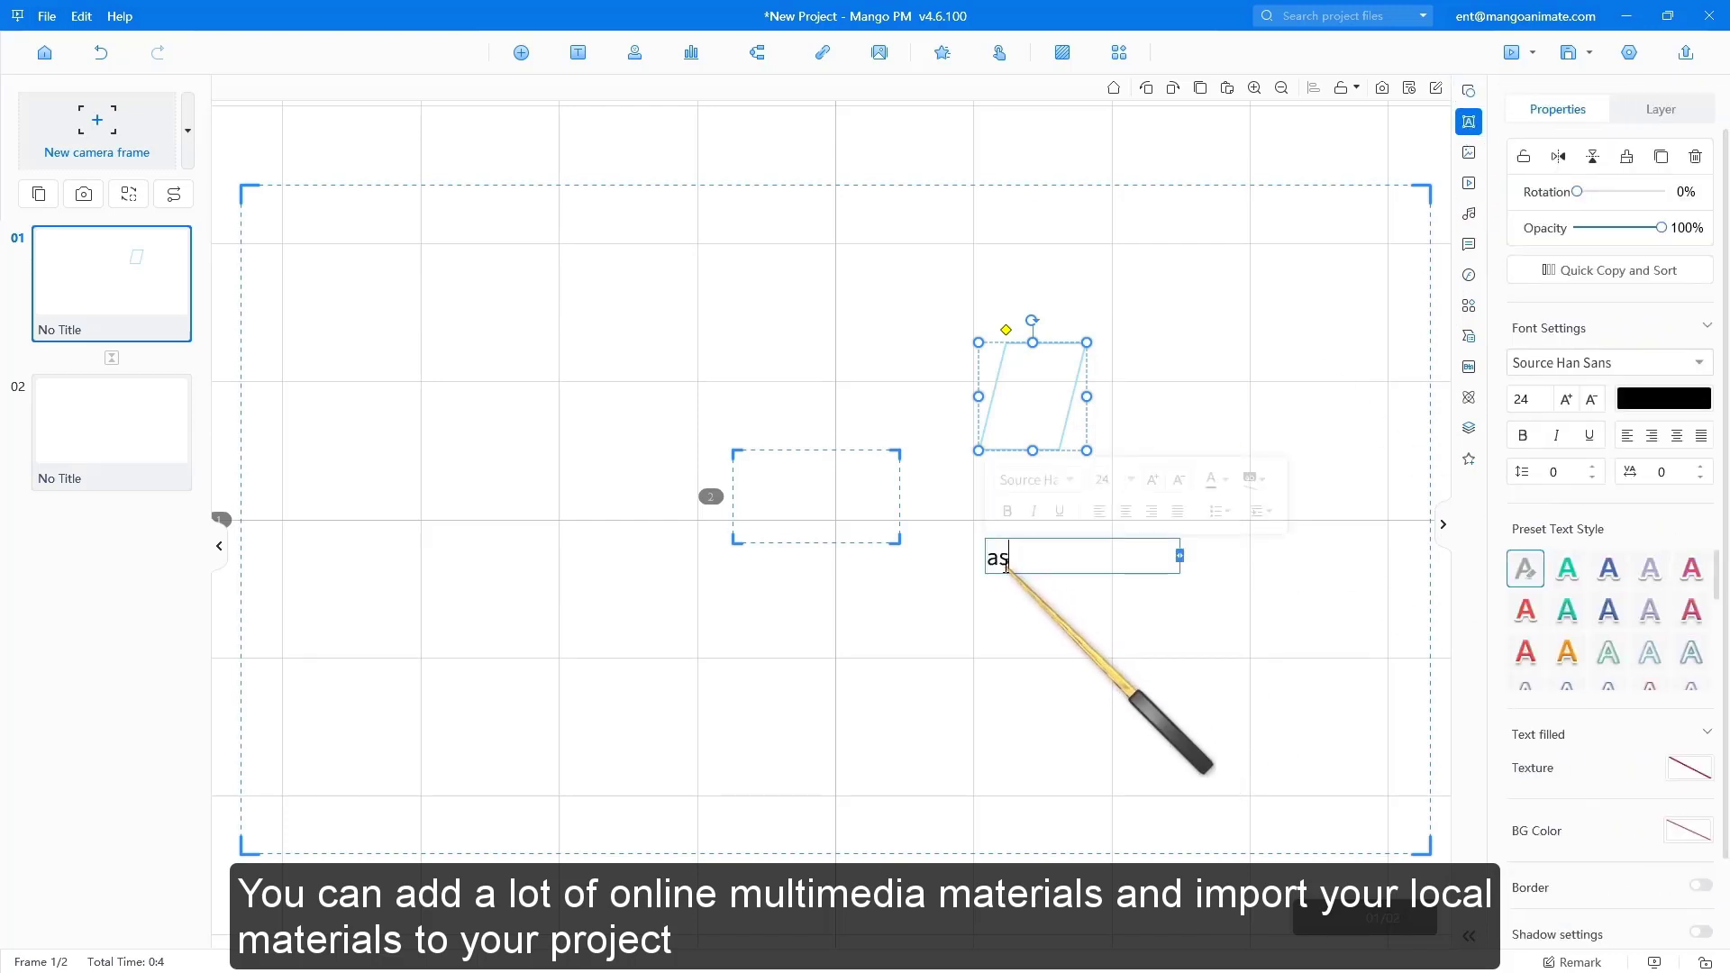
{"action": "type", "text": "dsd"}
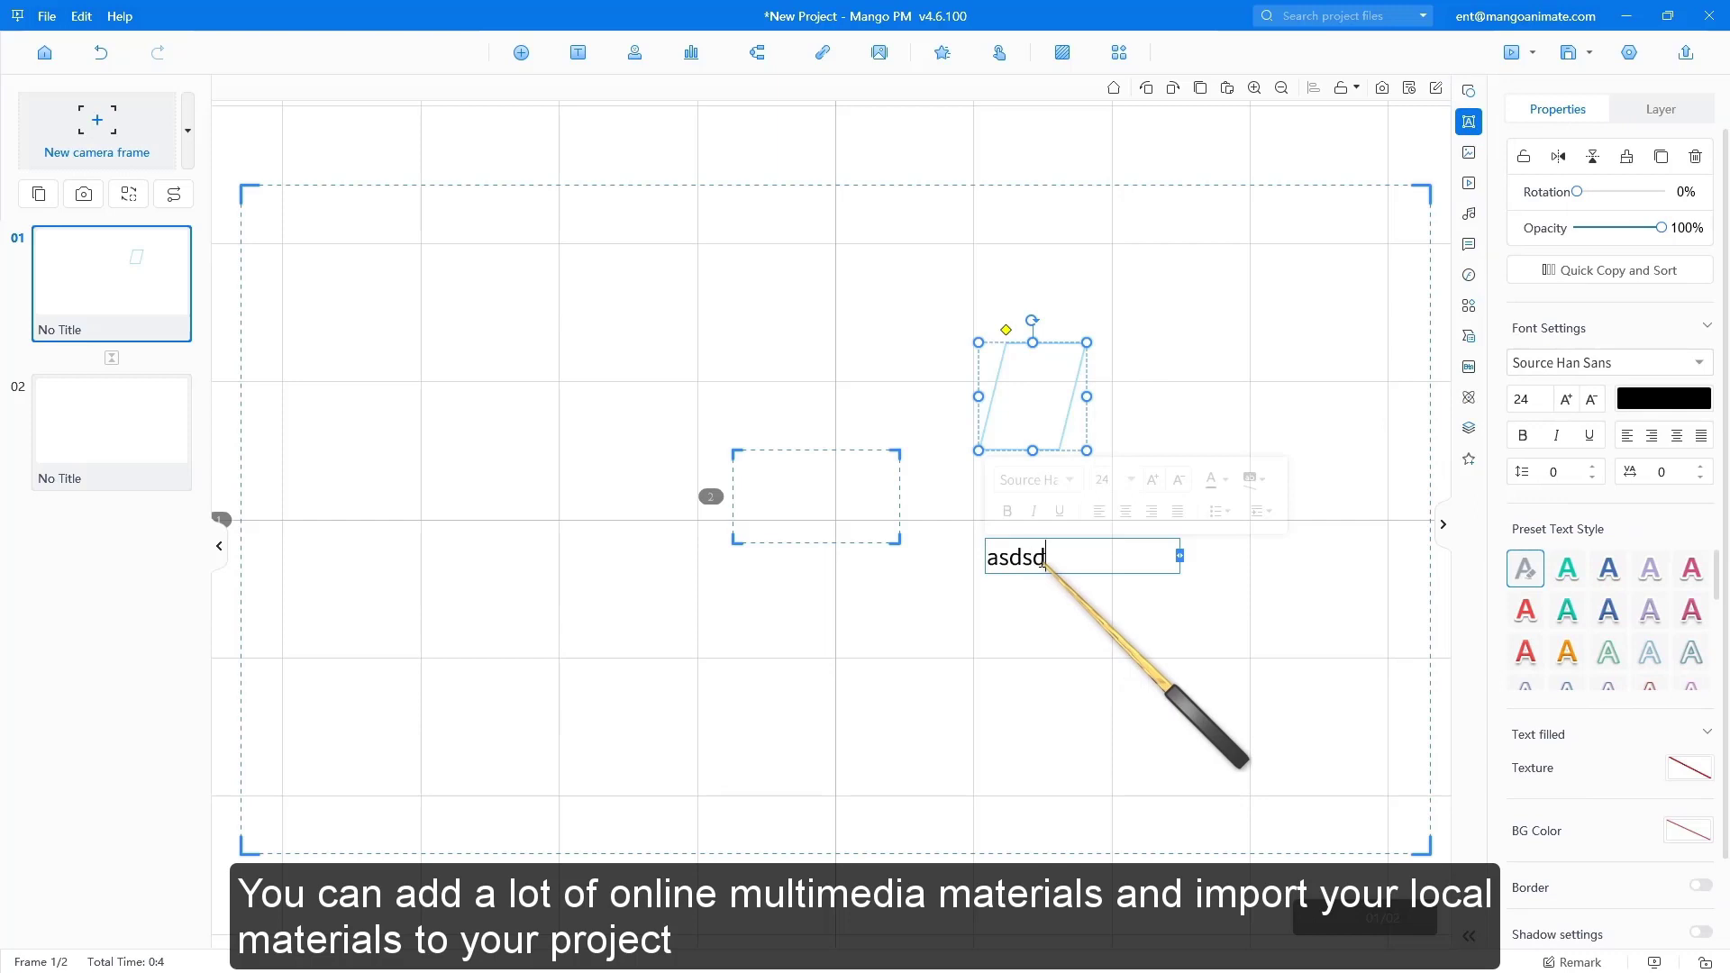
{"action": "left_click", "coordinate": [1637, 405]}
{"action": "left_click", "coordinate": [1550, 461]}
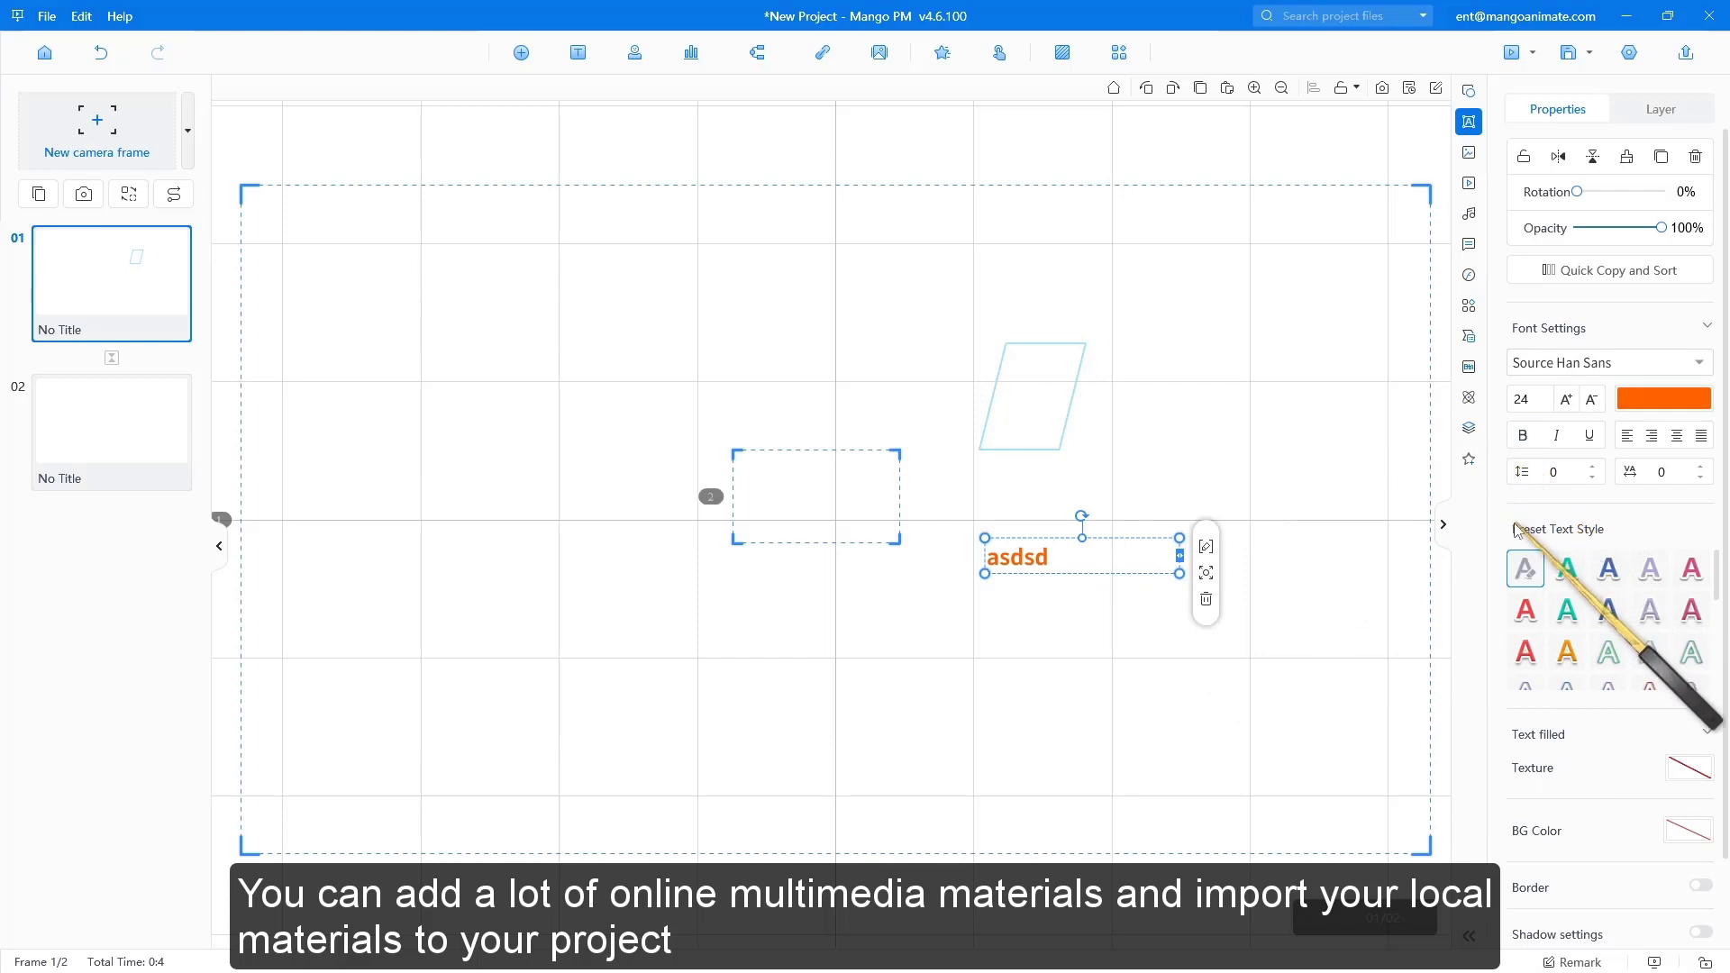
Import the local tree image 2.svg from the Desktop onto the canvas
{"action": "left_click", "coordinate": [1470, 160]}
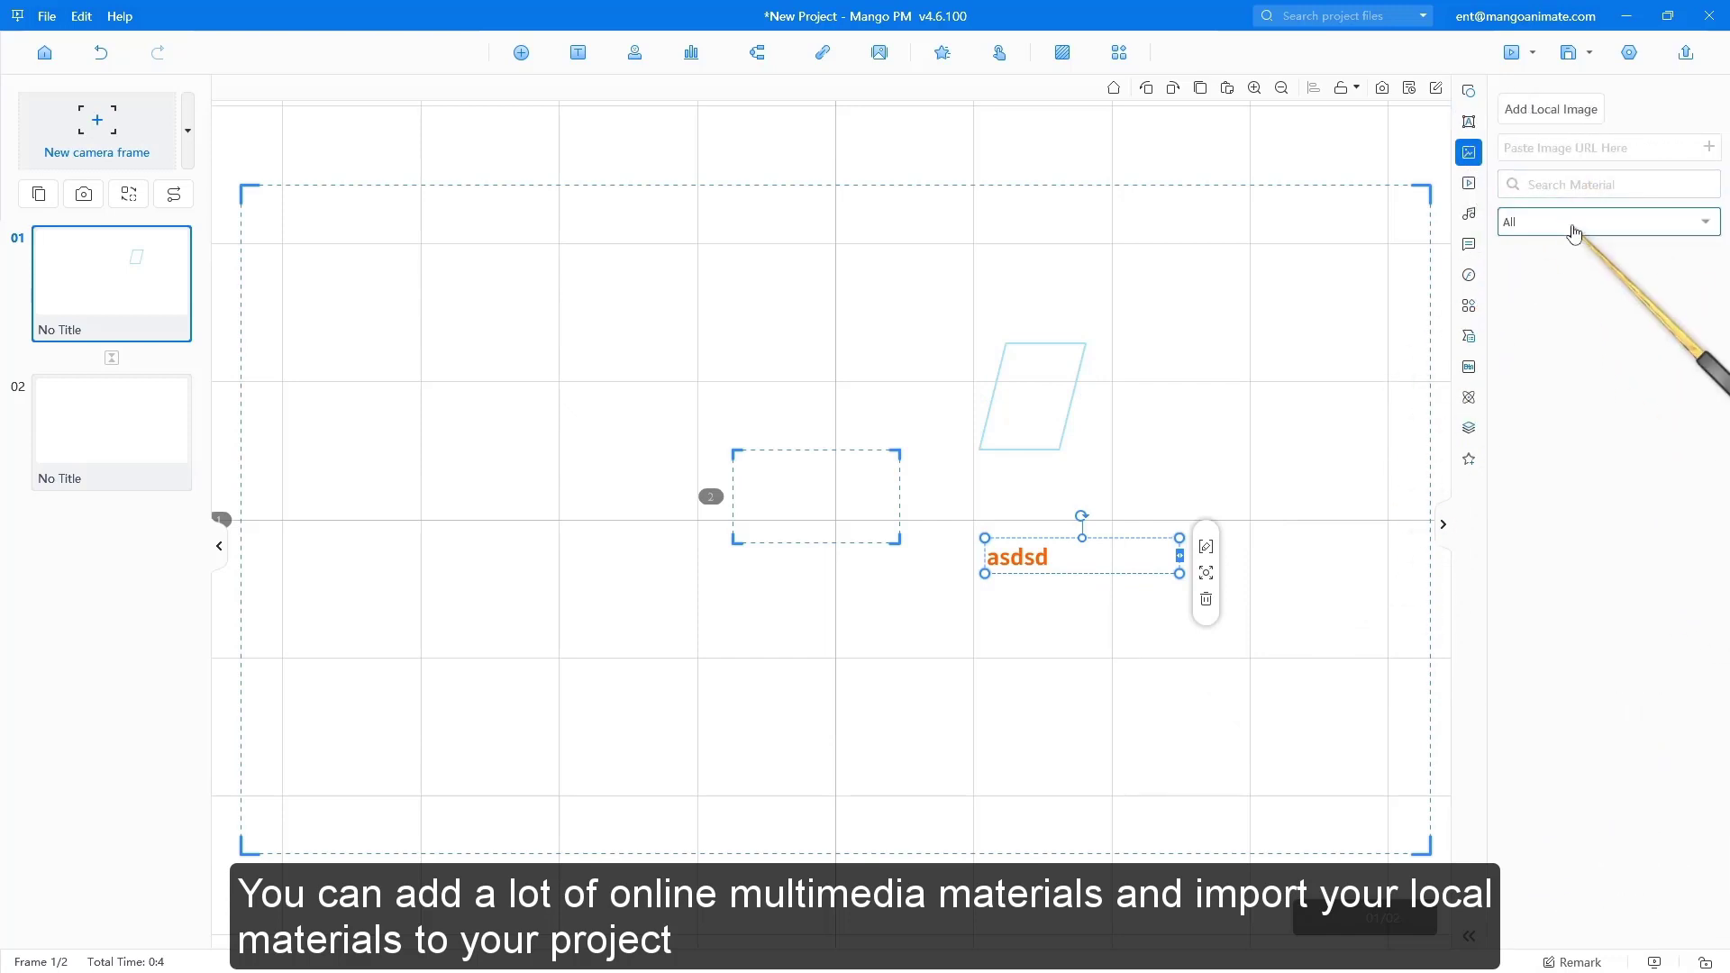
{"action": "left_click", "coordinate": [1555, 110]}
{"action": "left_click", "coordinate": [547, 401]}
{"action": "left_click", "coordinate": [952, 580]}
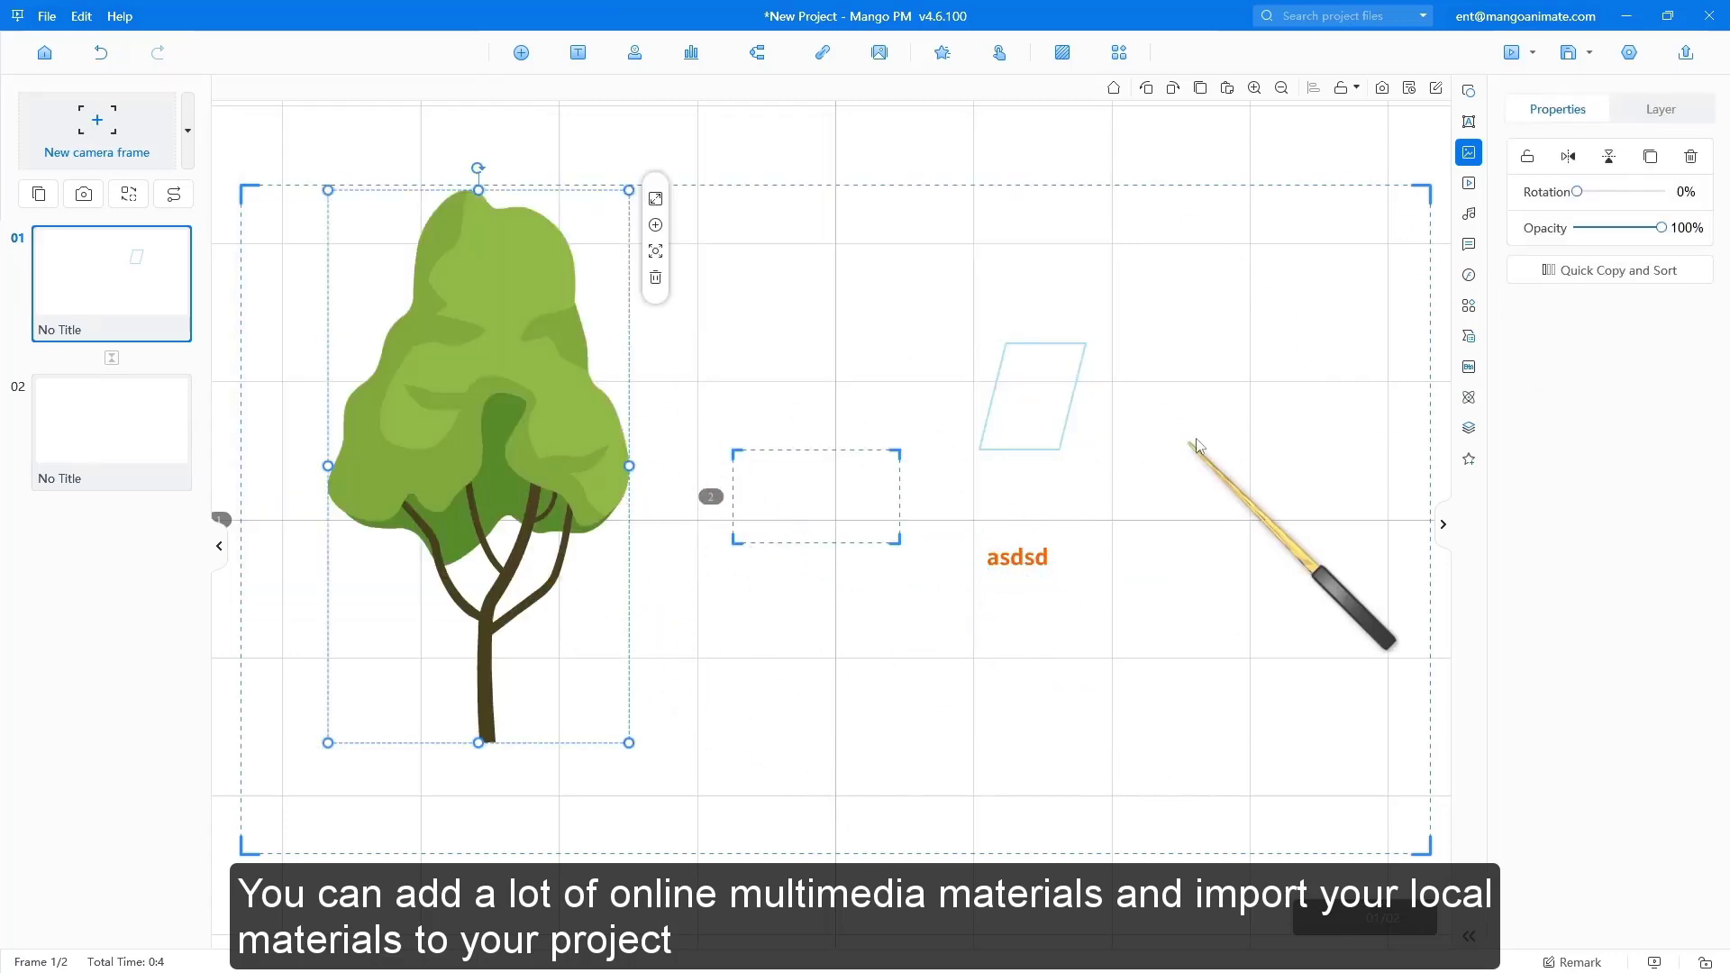
View the video and music material options, and deselect the tree image
{"action": "left_click", "coordinate": [1469, 183]}
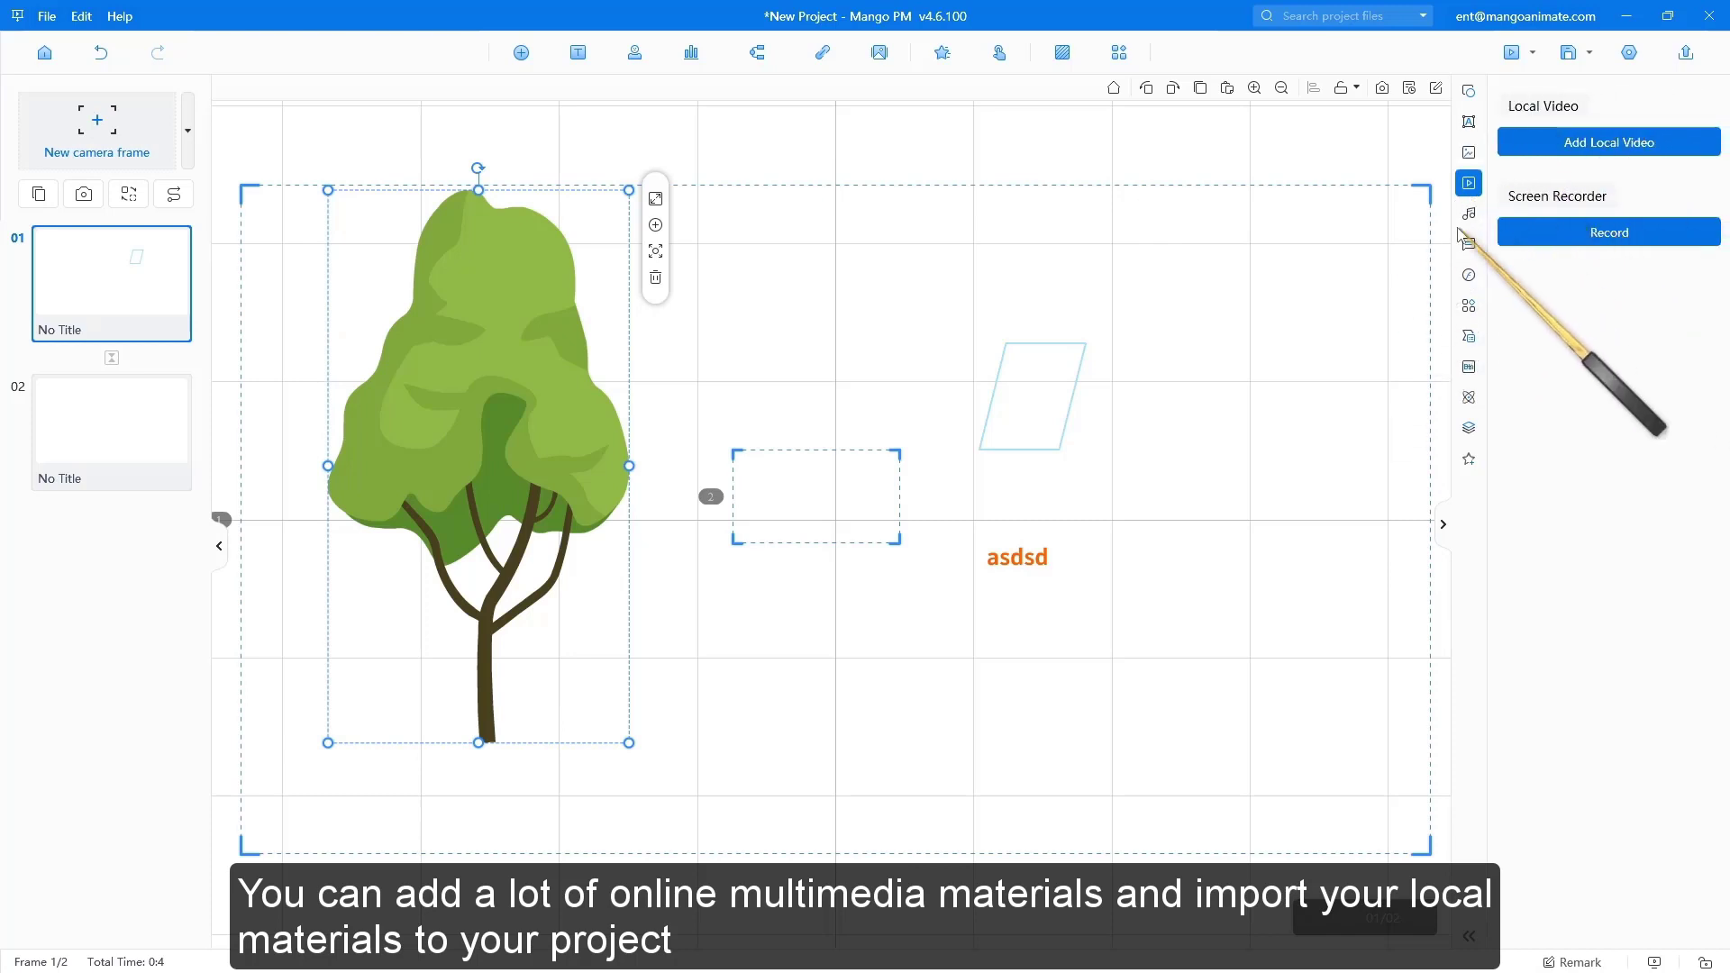
{"action": "left_click", "coordinate": [1467, 221]}
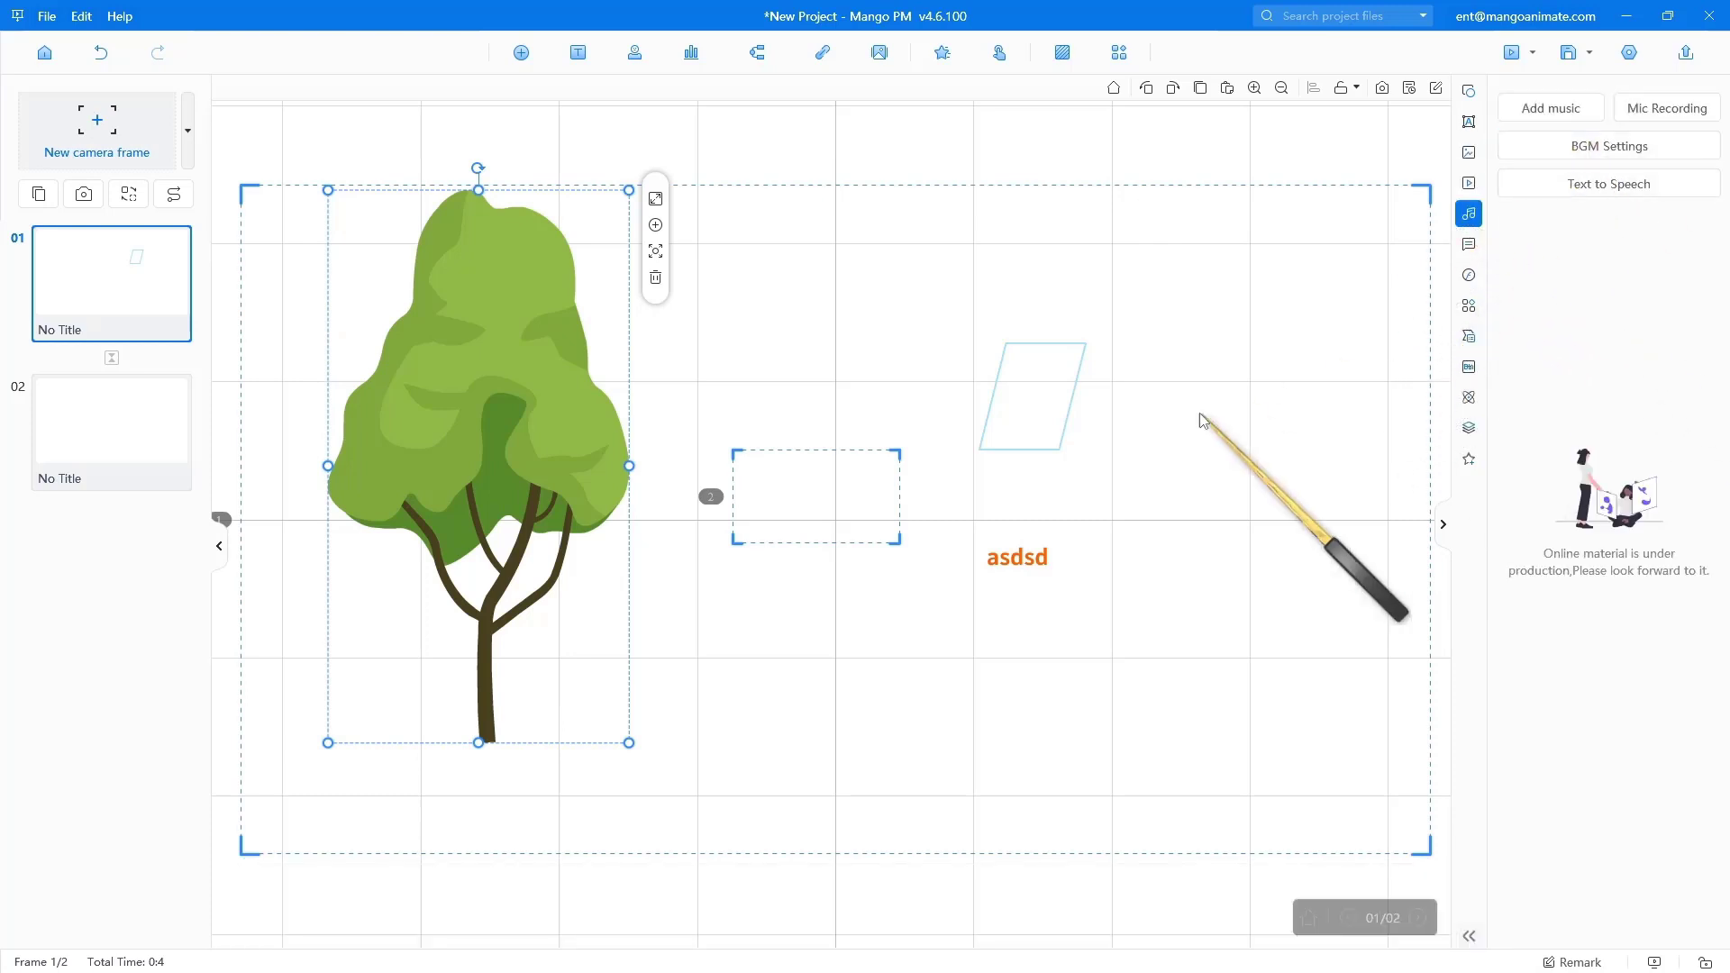
{"action": "left_click", "coordinate": [1248, 419]}
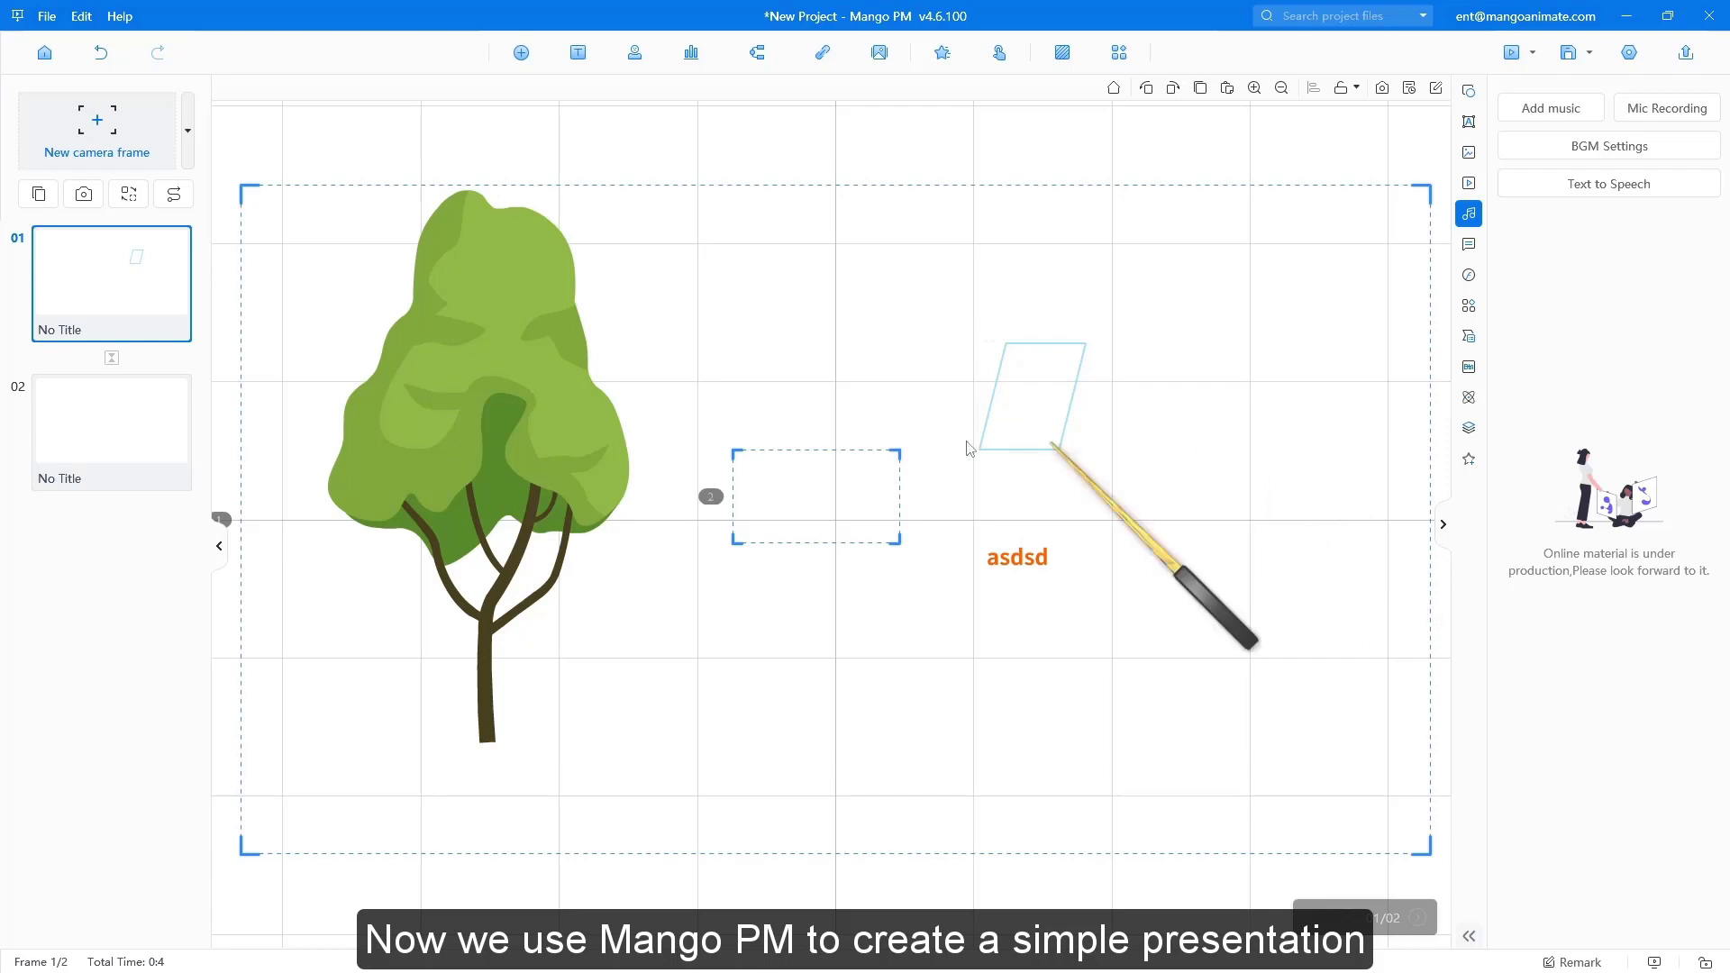
Leave the current project and create a new blank-format project with a 16:9 screen ratio
{"action": "left_click", "coordinate": [49, 56]}
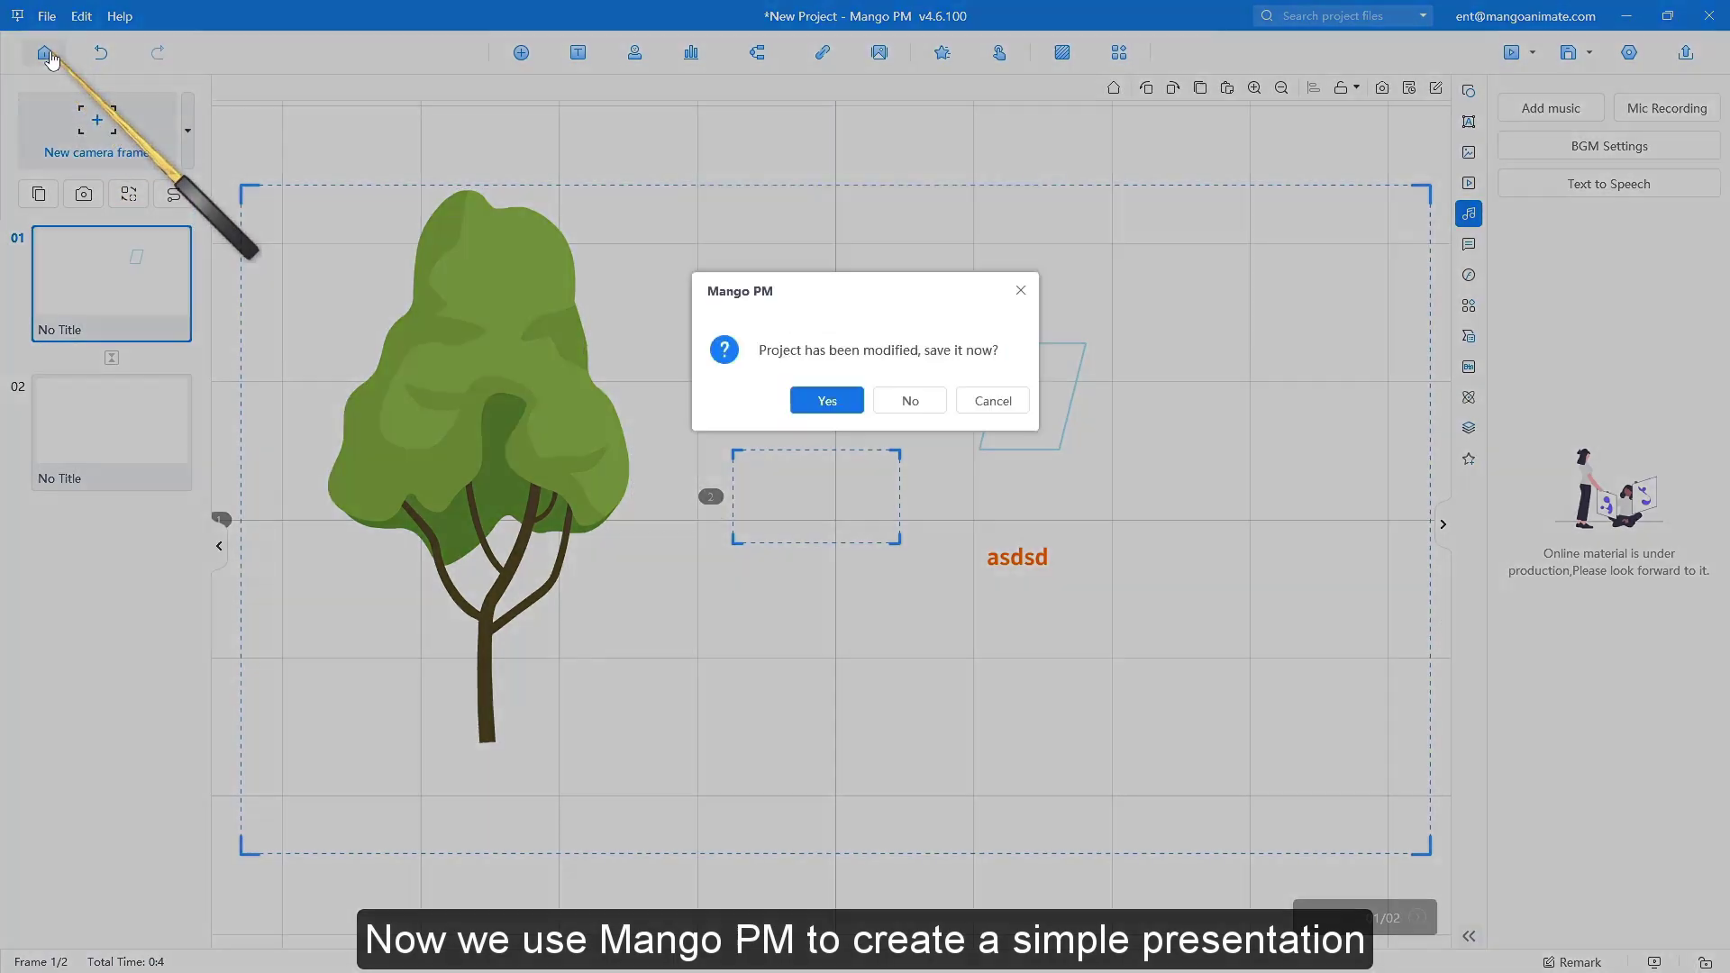
{"action": "left_click", "coordinate": [923, 539]}
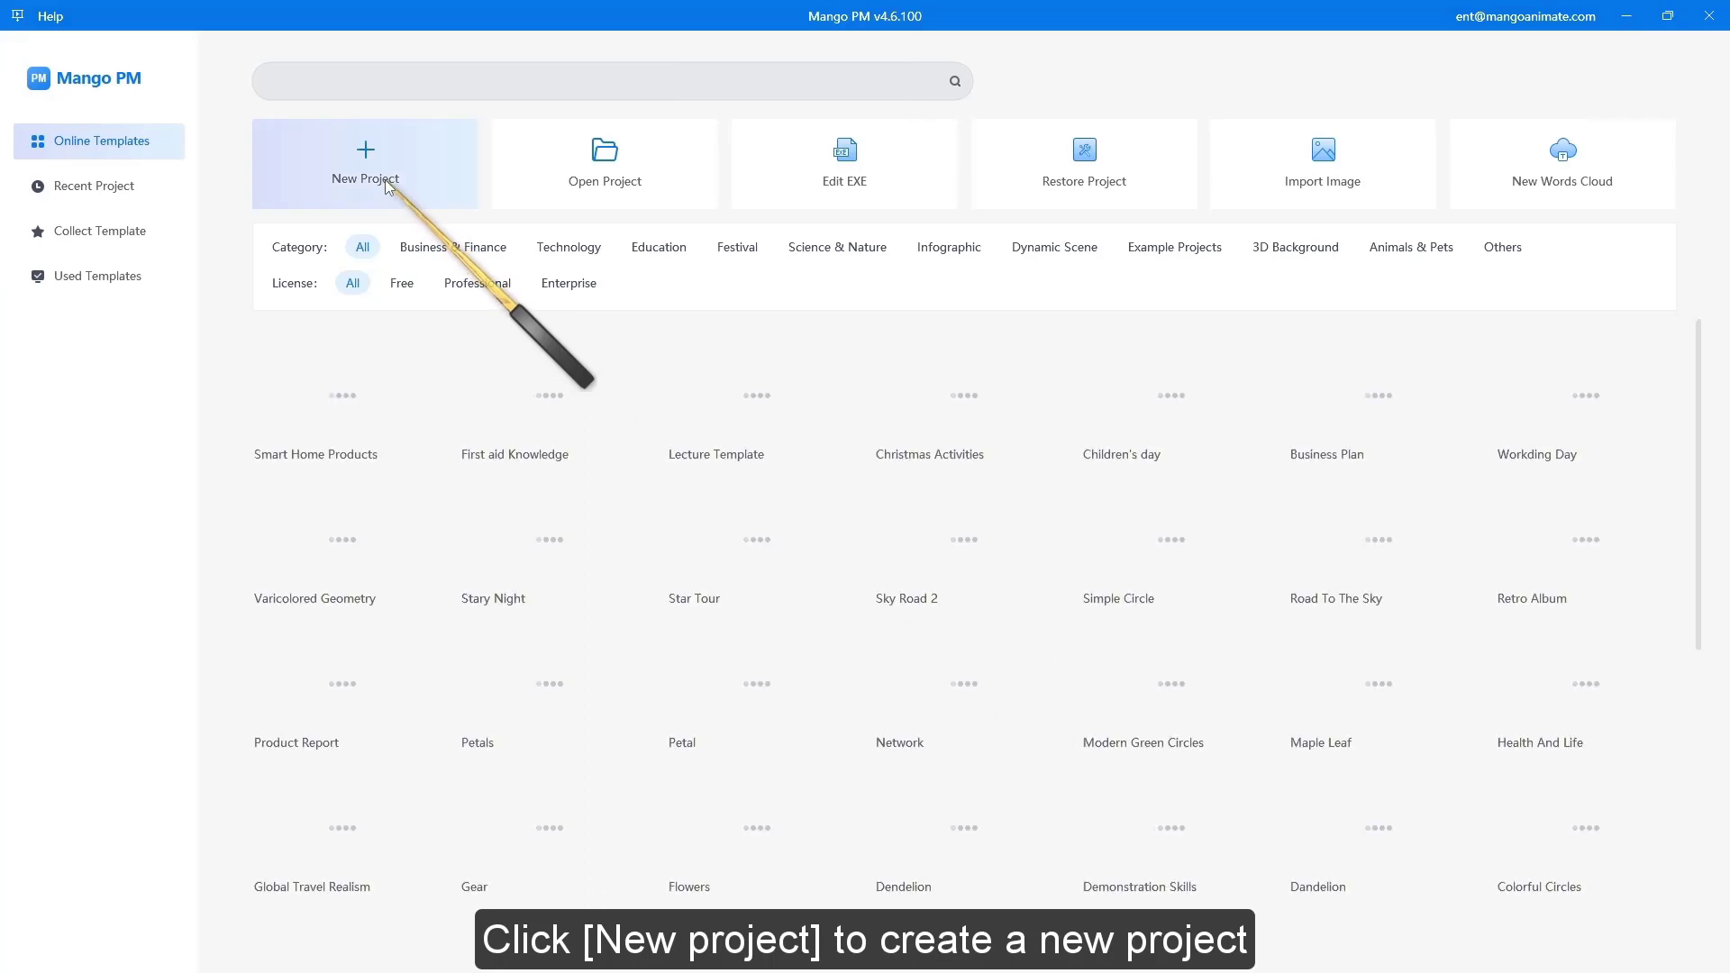
{"action": "left_click", "coordinate": [378, 160]}
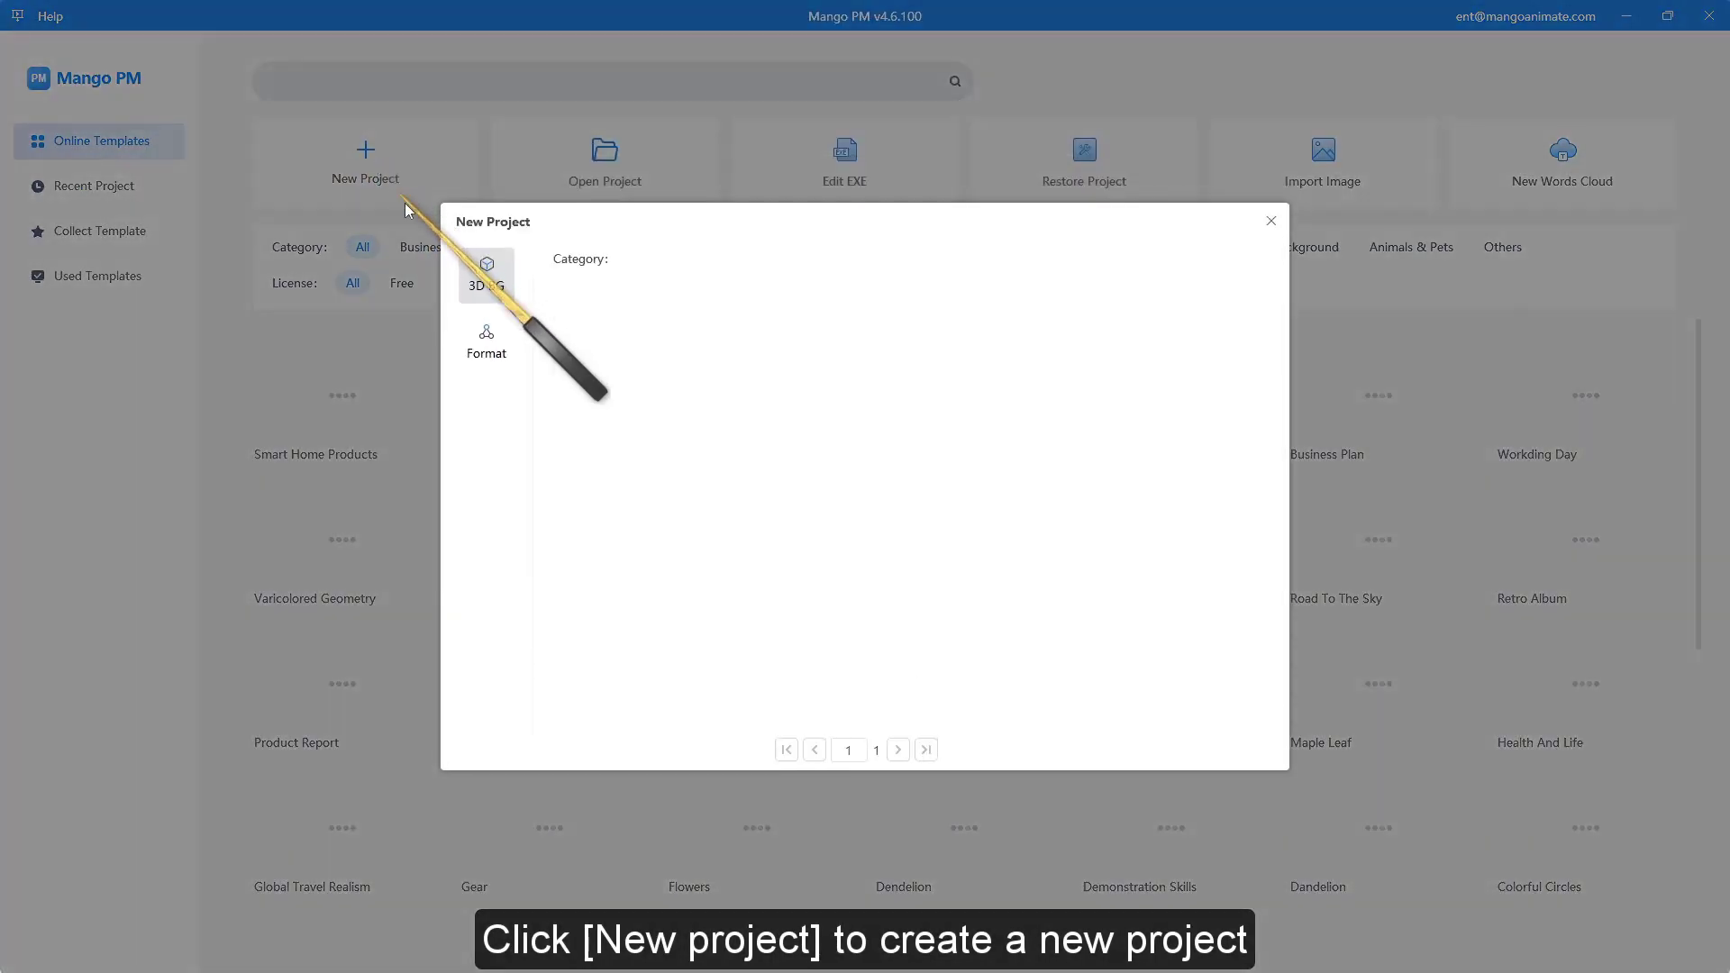
{"action": "left_click", "coordinate": [501, 361]}
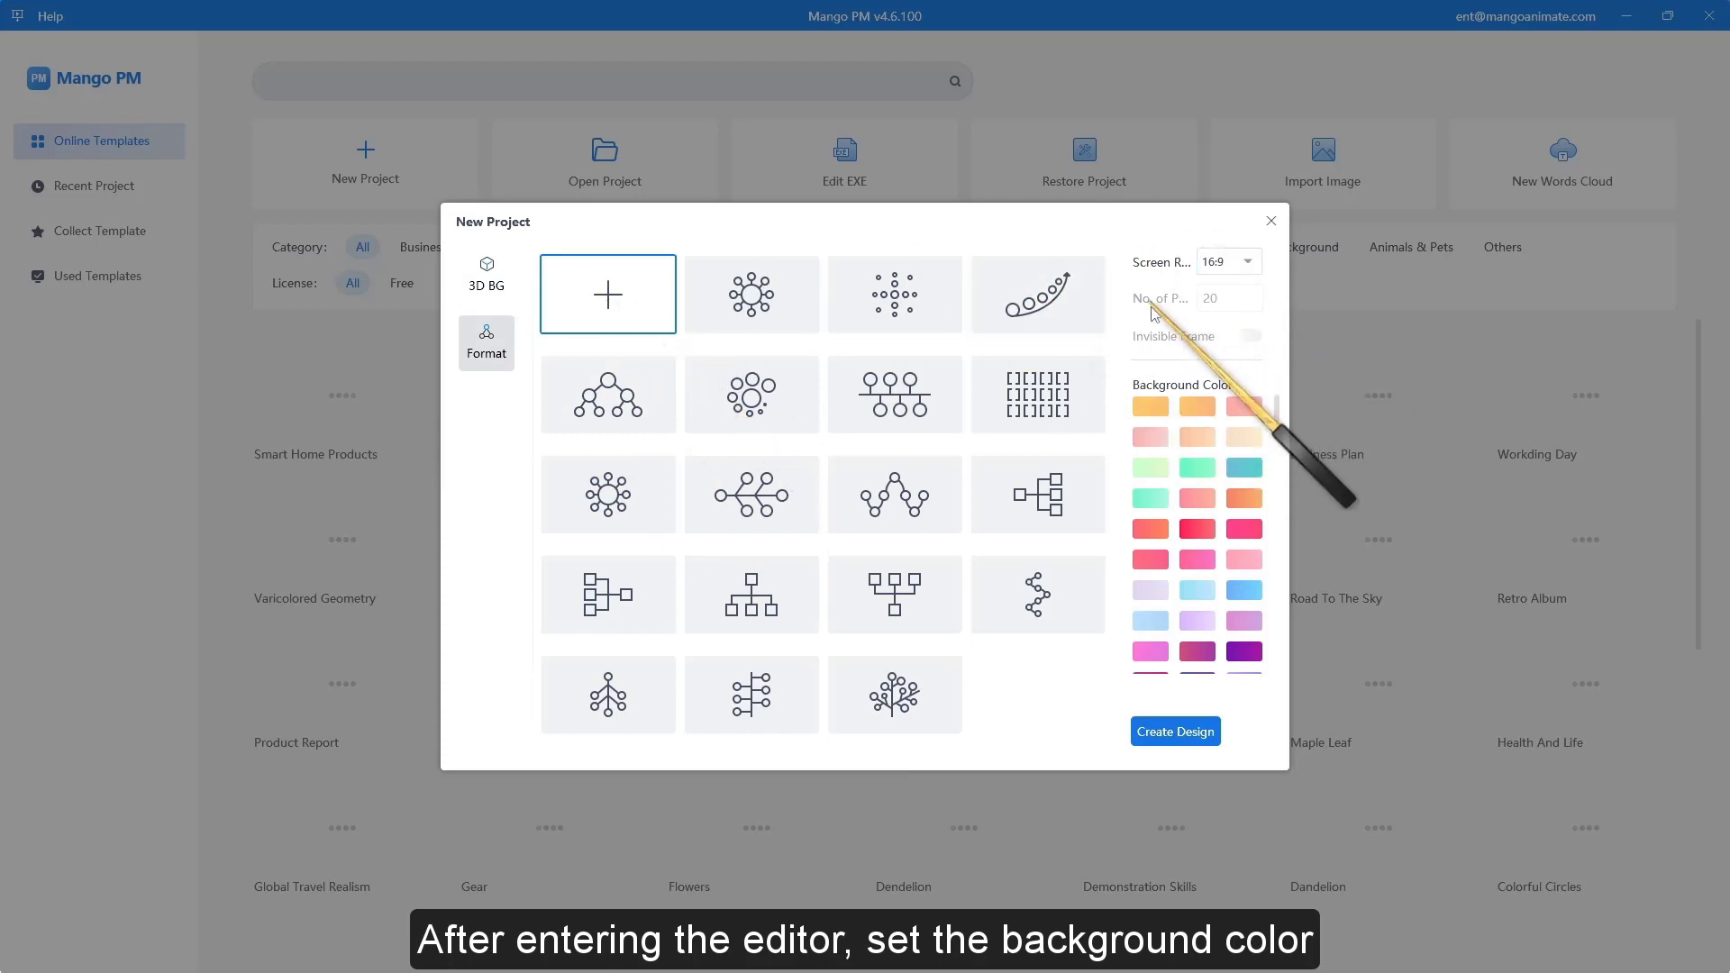
{"action": "left_click", "coordinate": [1194, 737]}
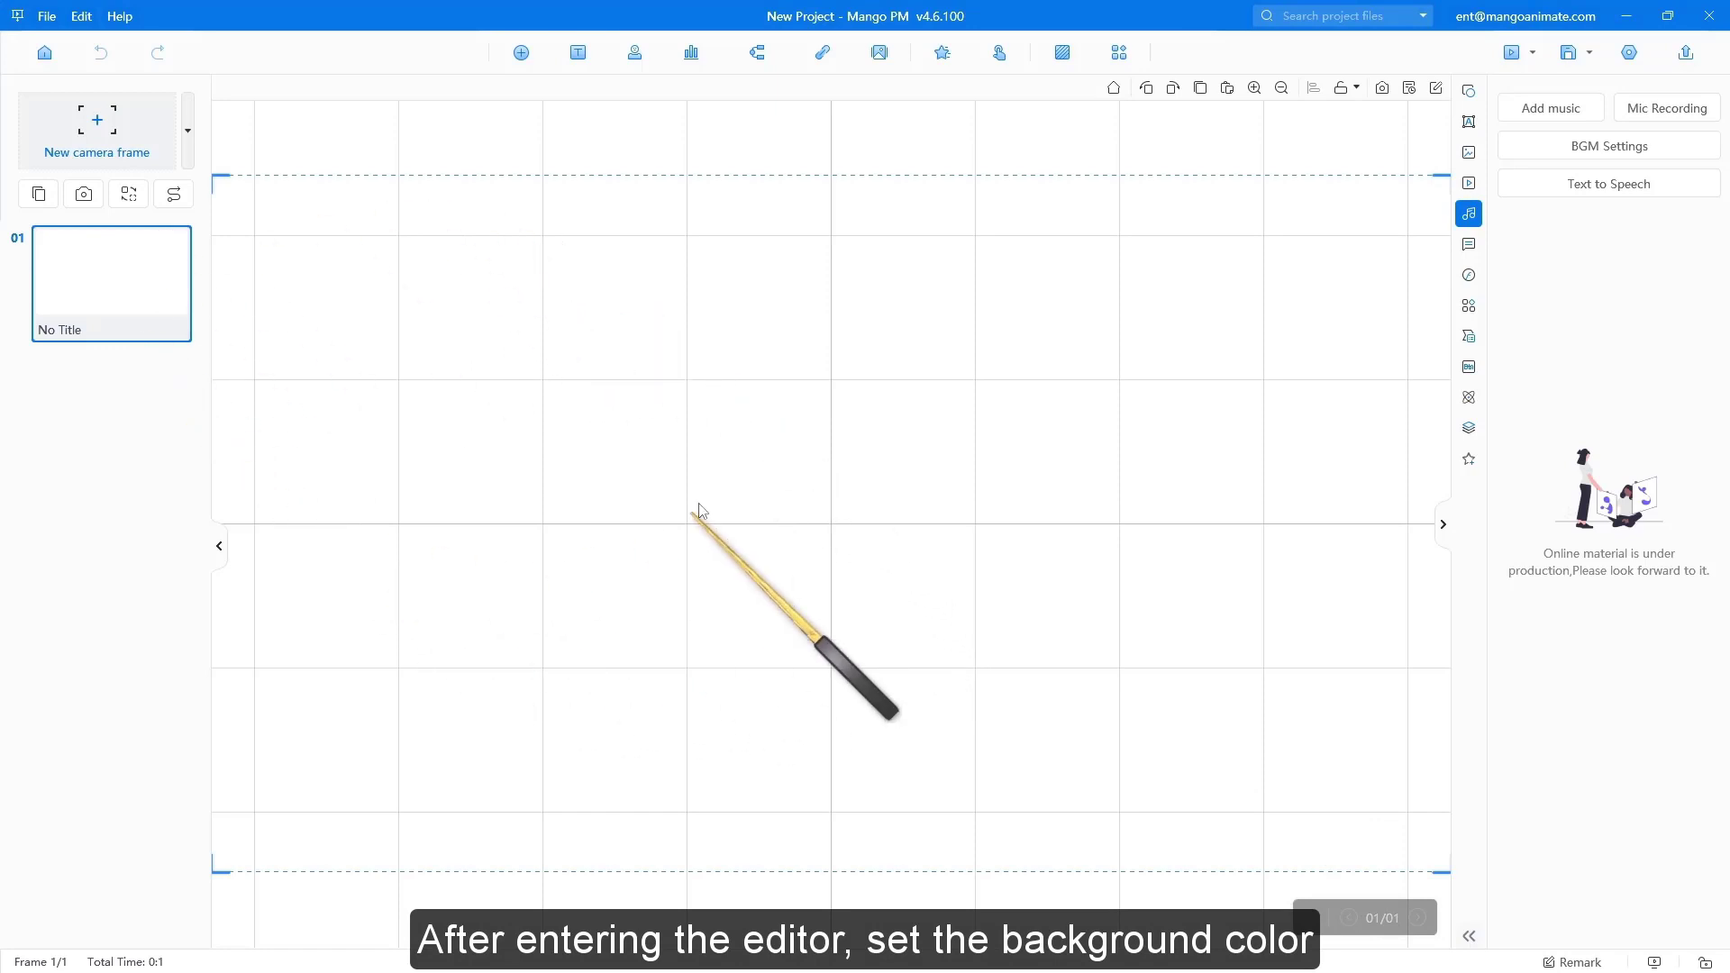
Set the canvas background to the blue-to-purple gradient colour preset
{"action": "left_click", "coordinate": [1063, 56]}
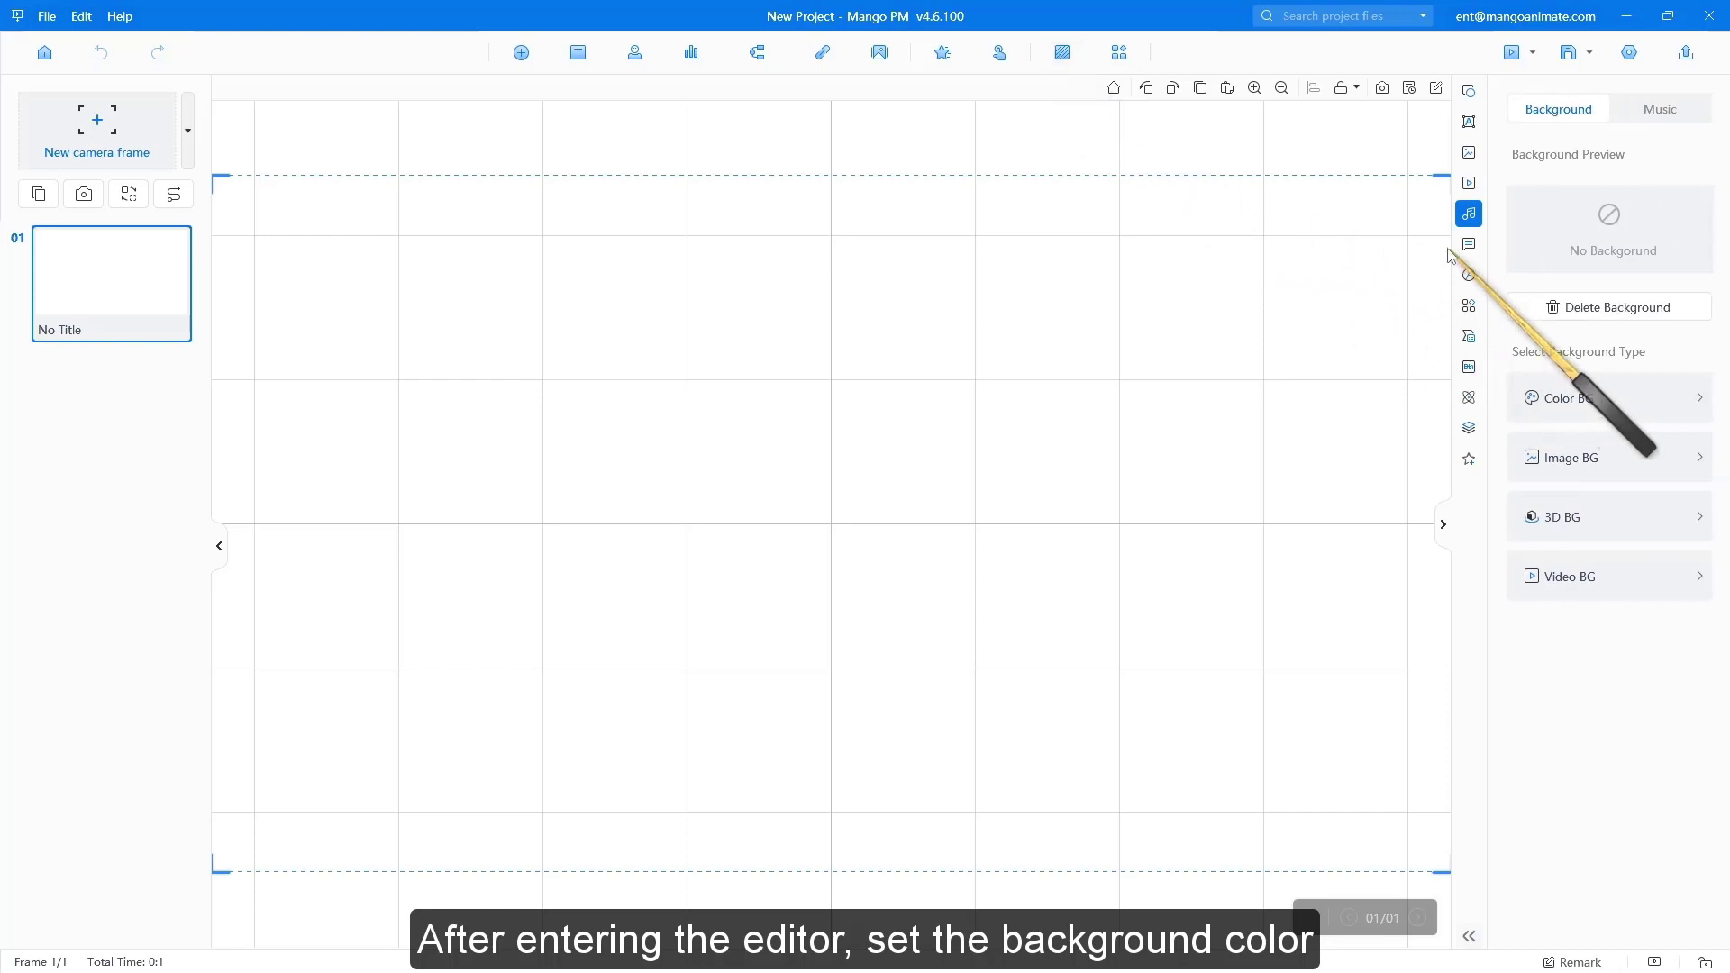
{"action": "left_click", "coordinate": [1632, 411]}
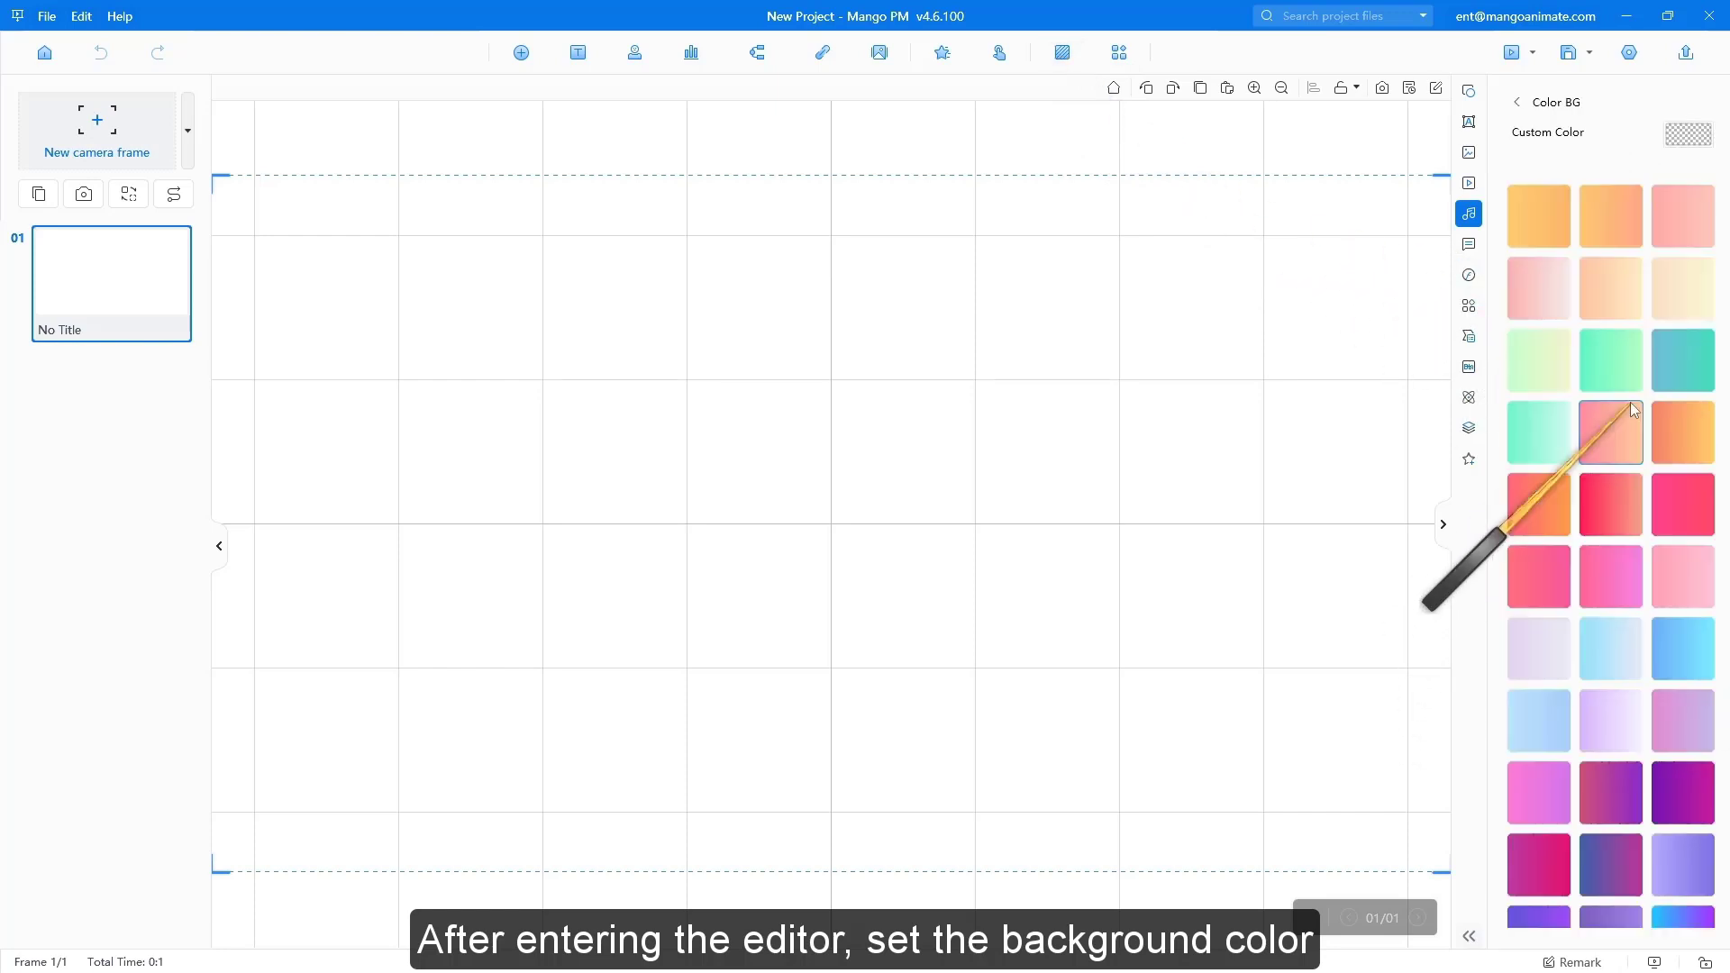
{"action": "scroll", "coordinate": [1574, 566], "scroll_direction": "down", "scroll_amount": 4}
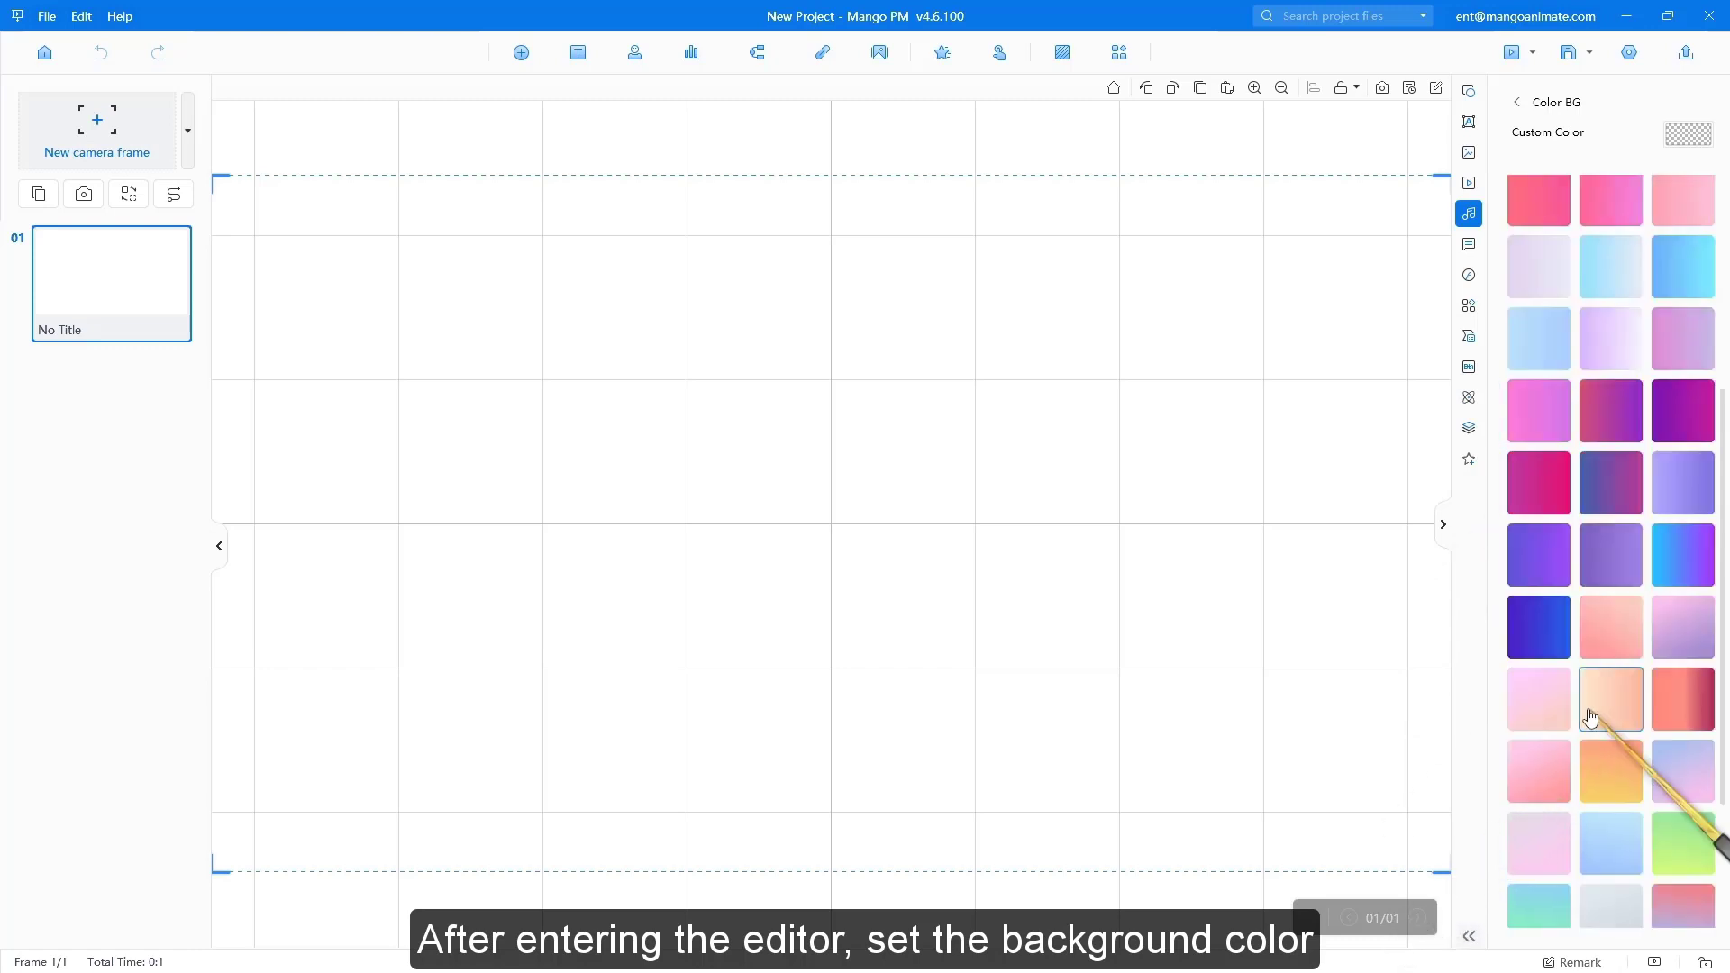
{"action": "left_click", "coordinate": [1548, 558]}
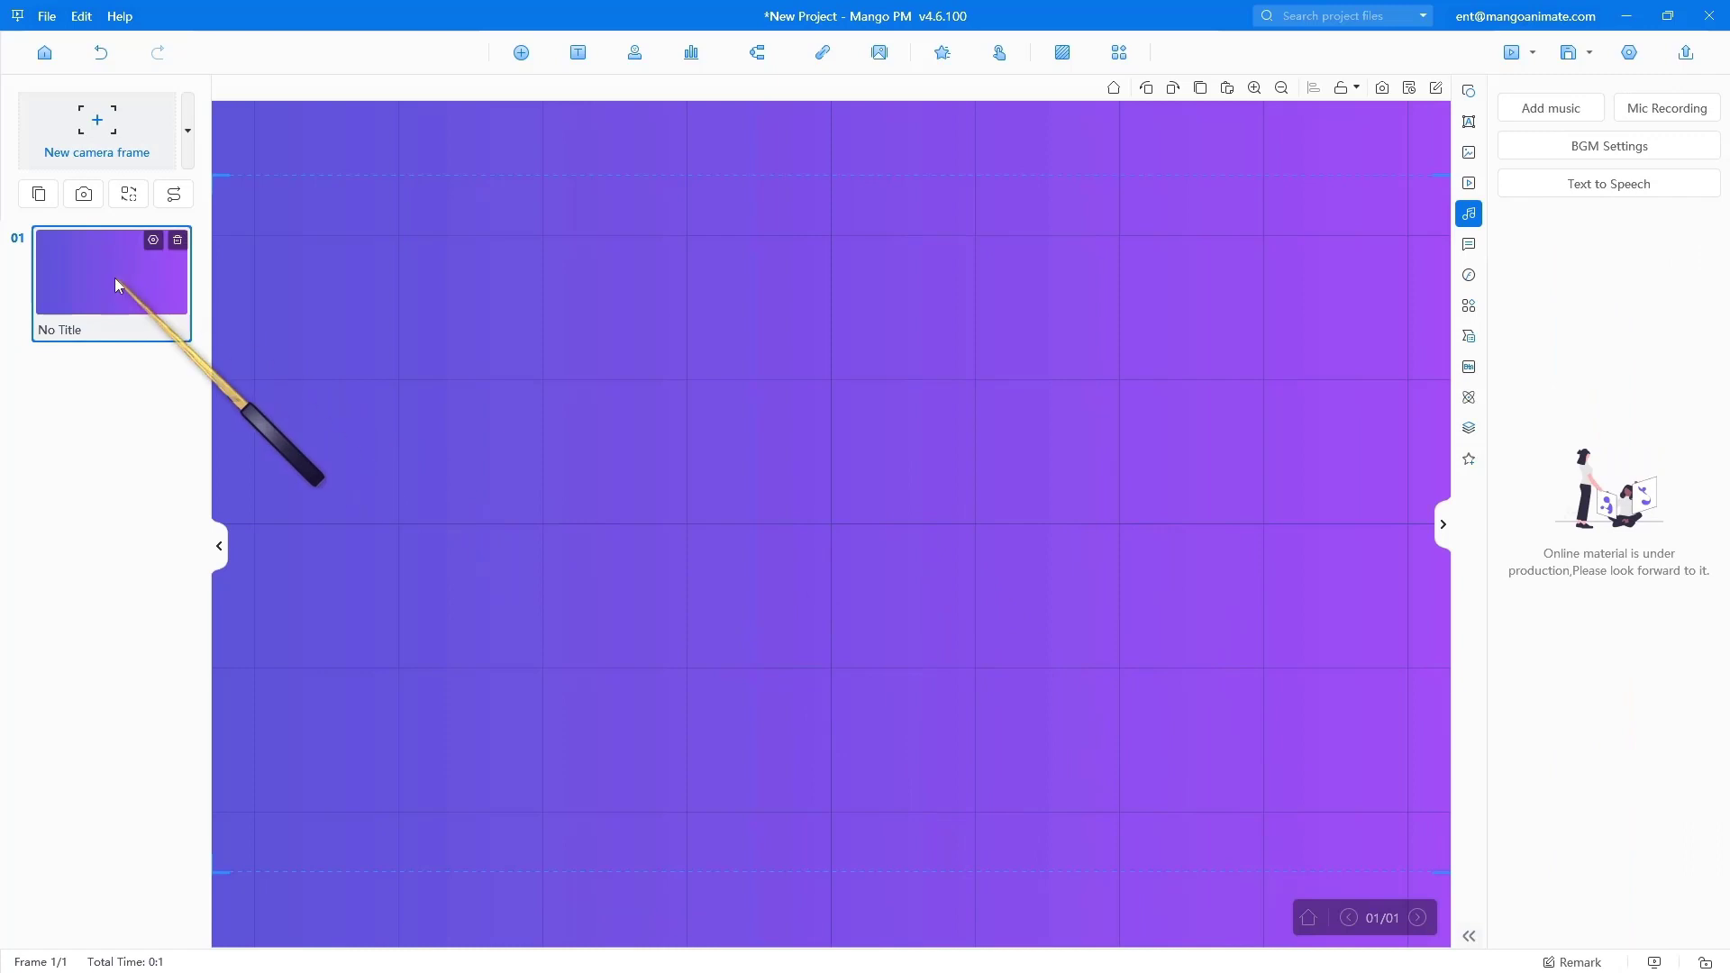
Insert the local image 1.png from the Desktop onto the canvas
{"action": "left_click", "coordinate": [1469, 153]}
{"action": "left_click", "coordinate": [1560, 115]}
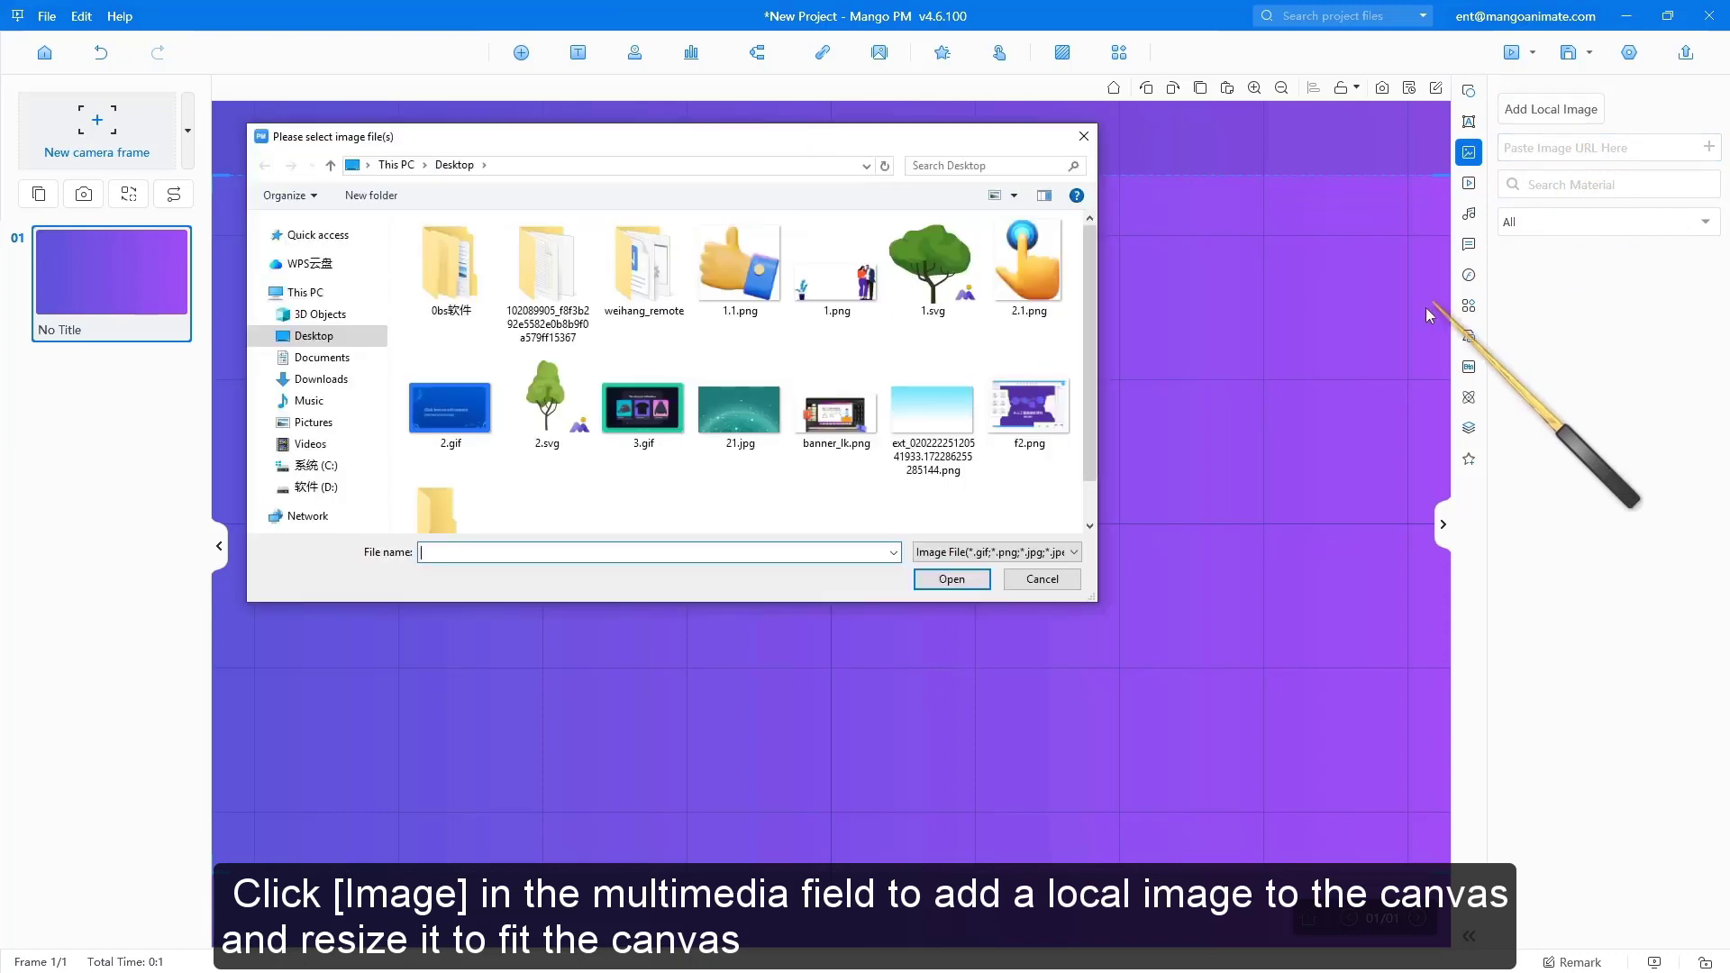
{"action": "left_click", "coordinate": [847, 290]}
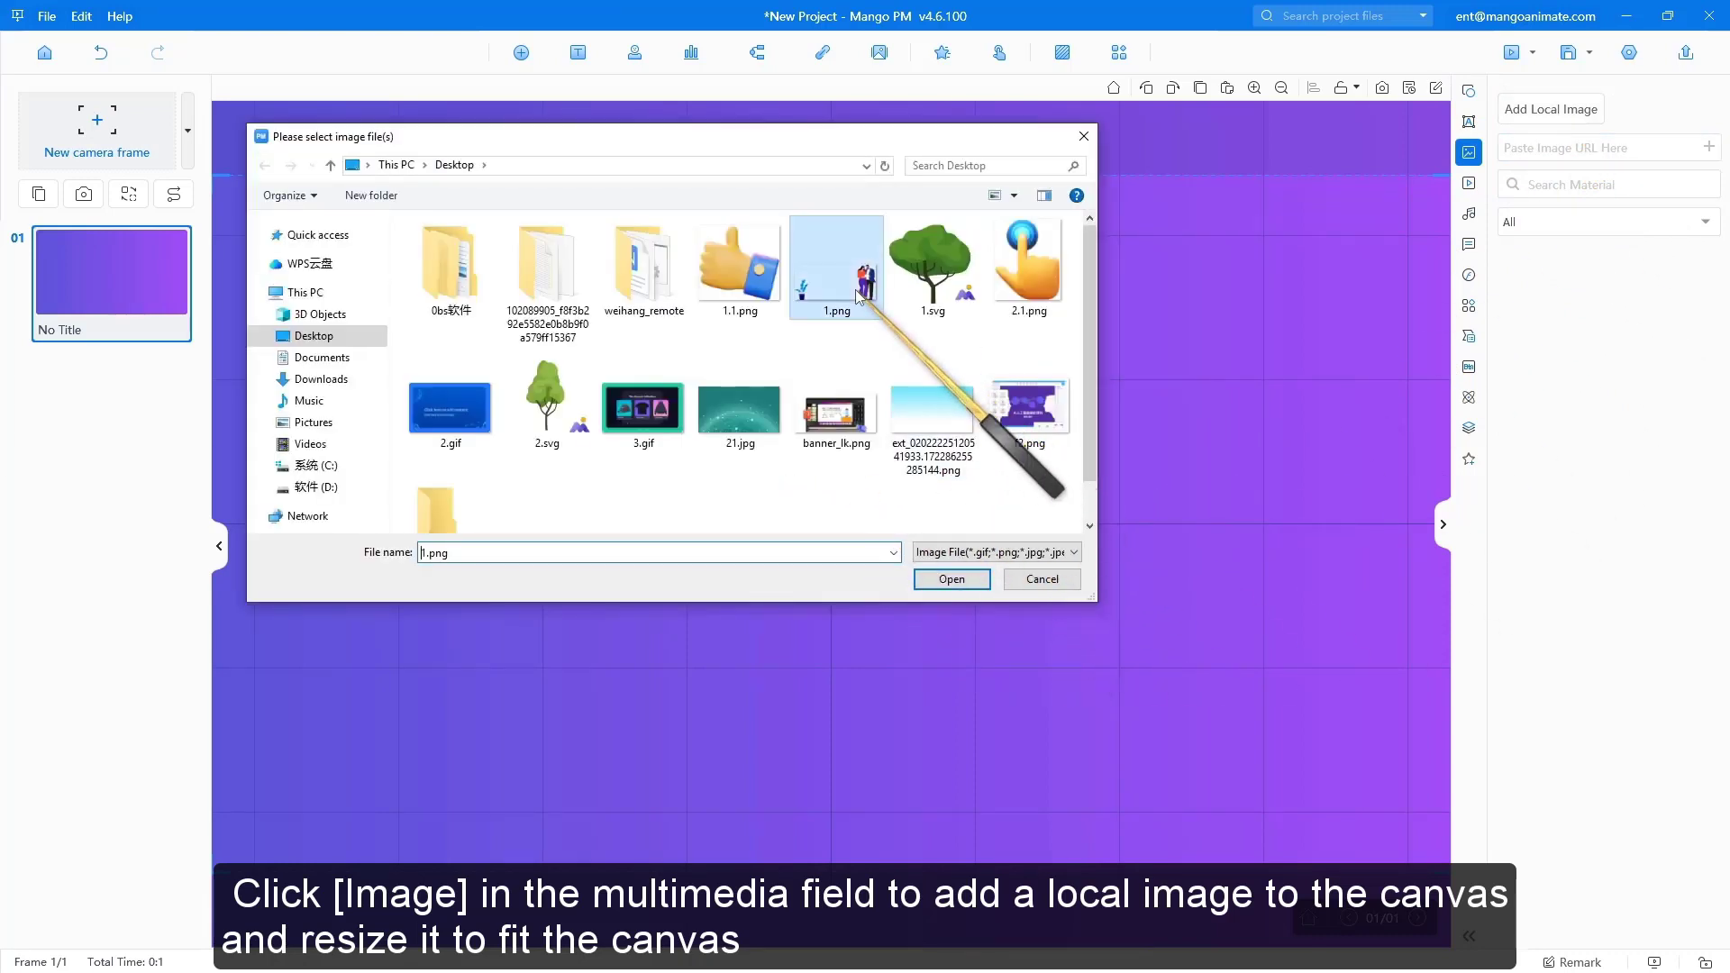
{"action": "left_click", "coordinate": [952, 579]}
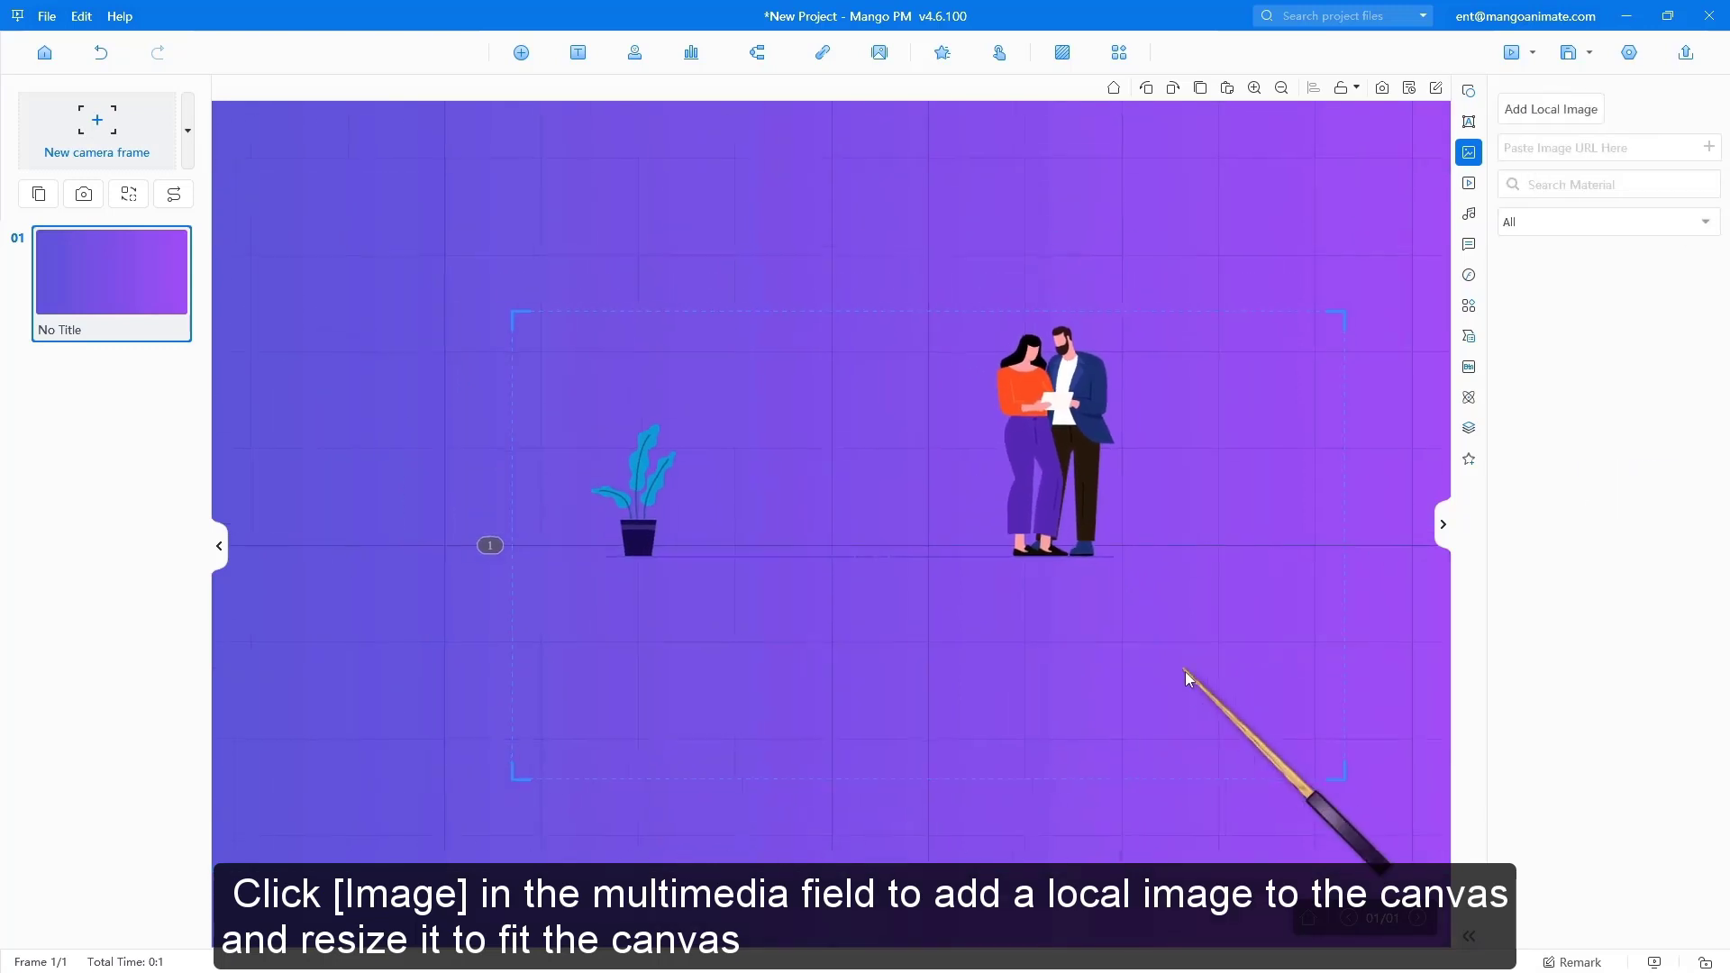
Move the couple-and-plant image to the frame's bottom edge and enlarge it to span the frame's width
{"action": "left_click", "coordinate": [967, 393]}
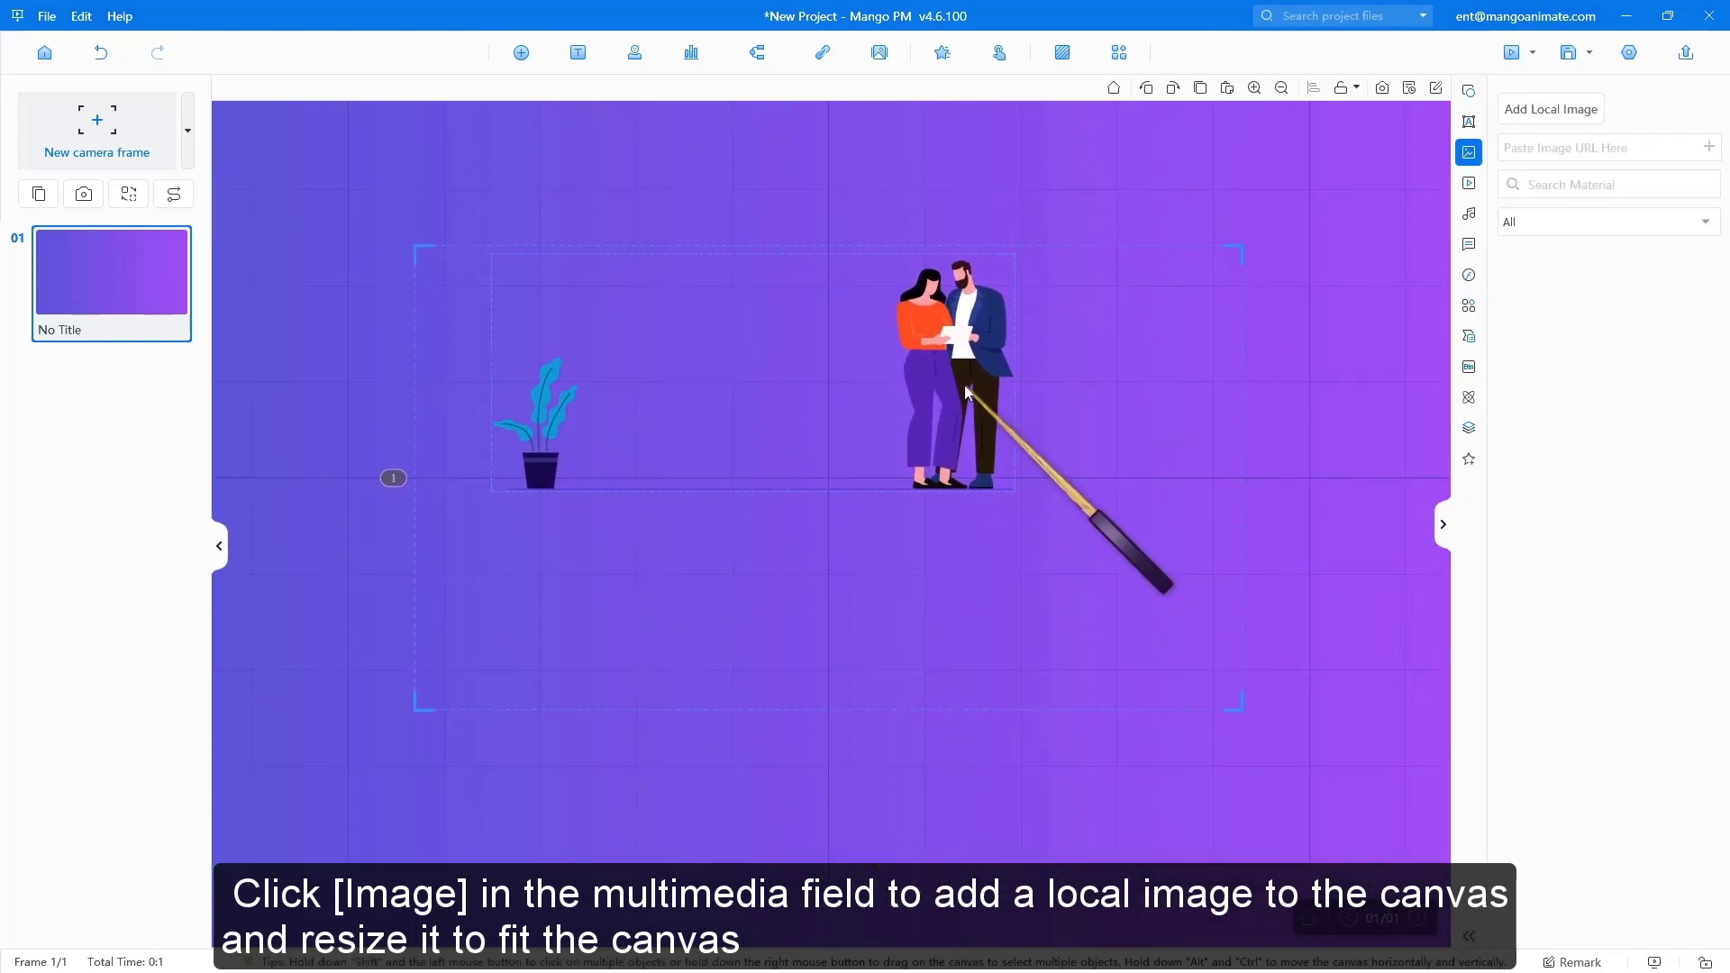
{"action": "left_click_drag", "start_coordinate": [972, 364], "coordinate": [895, 584]}
{"action": "left_click_drag", "start_coordinate": [937, 478], "coordinate": [1244, 279]}
{"action": "left_click", "coordinate": [1006, 786]}
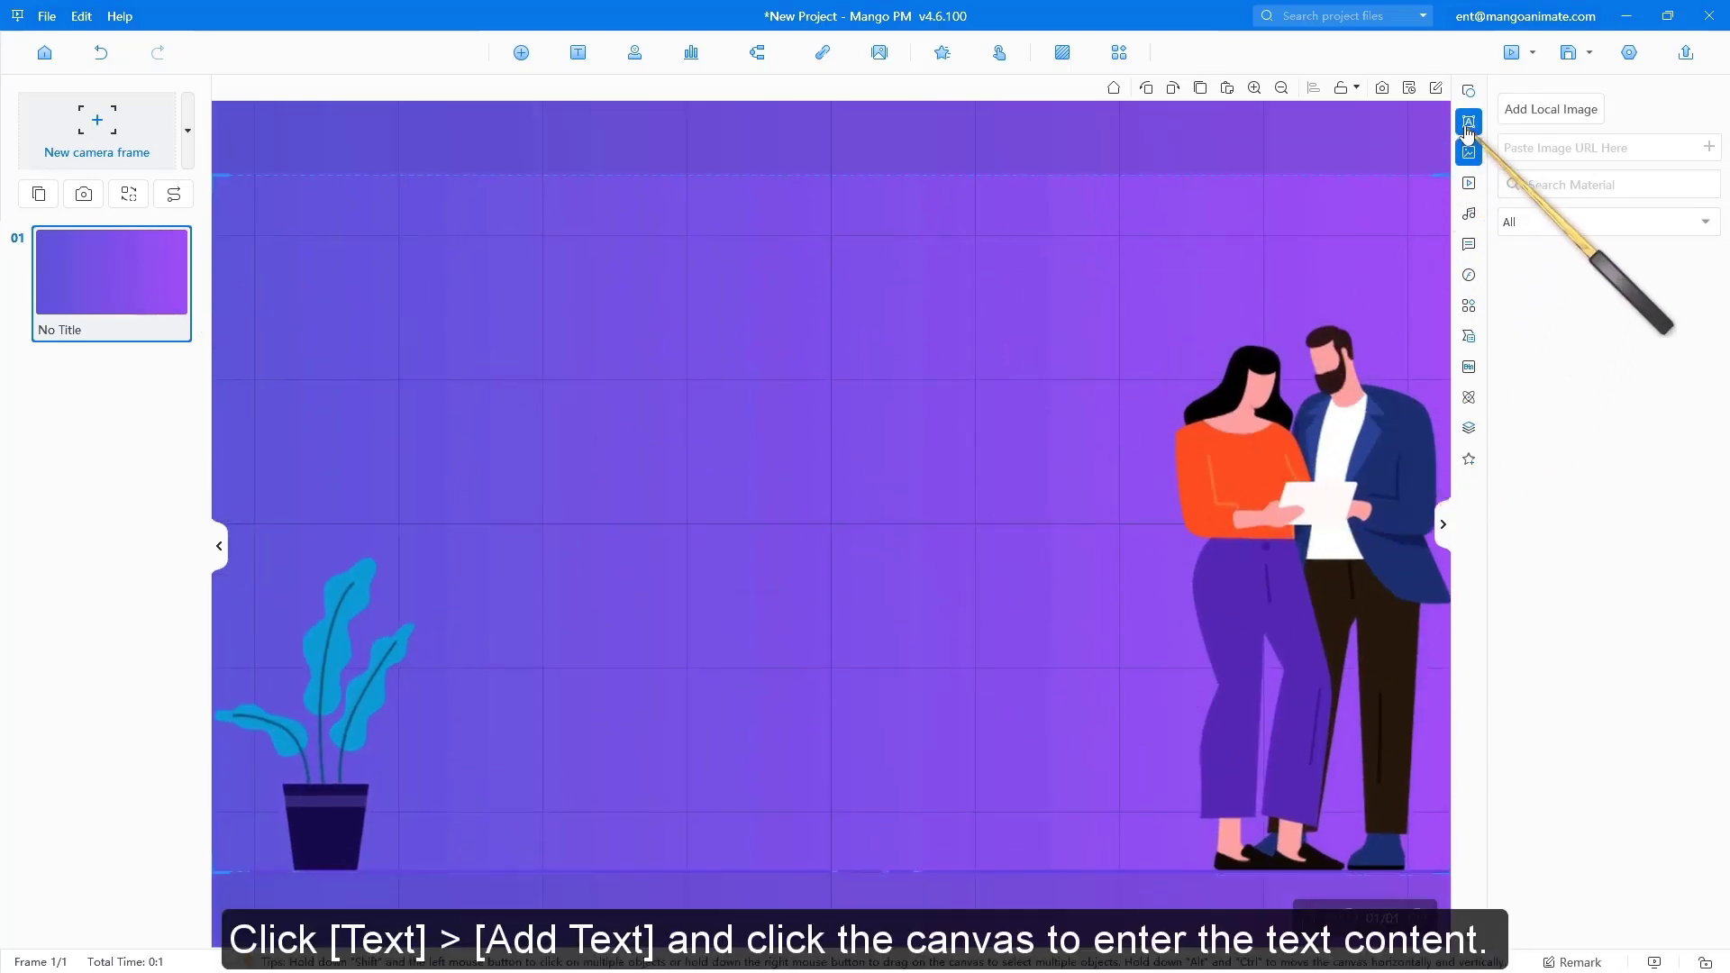
Copy "Mango Animate" from 12.txt in Notepad and paste it onto the canvas as a text object
{"action": "left_click", "coordinate": [1468, 126]}
{"action": "left_click", "coordinate": [1537, 101]}
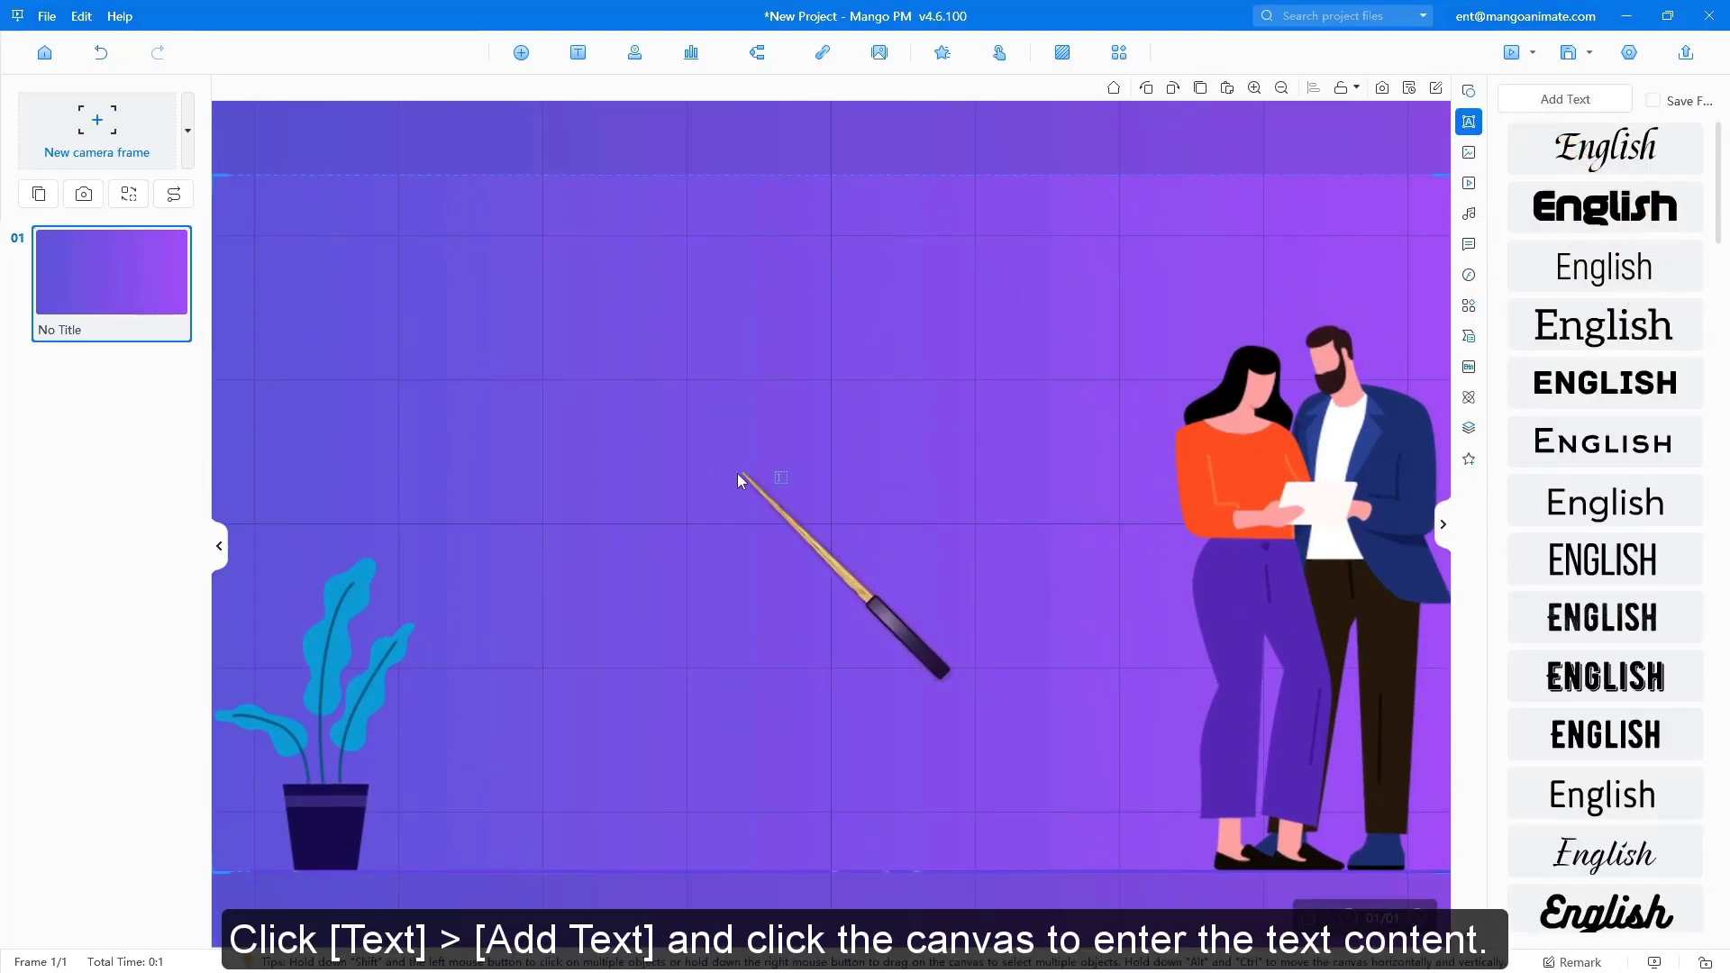
{"action": "left_click", "coordinate": [681, 449]}
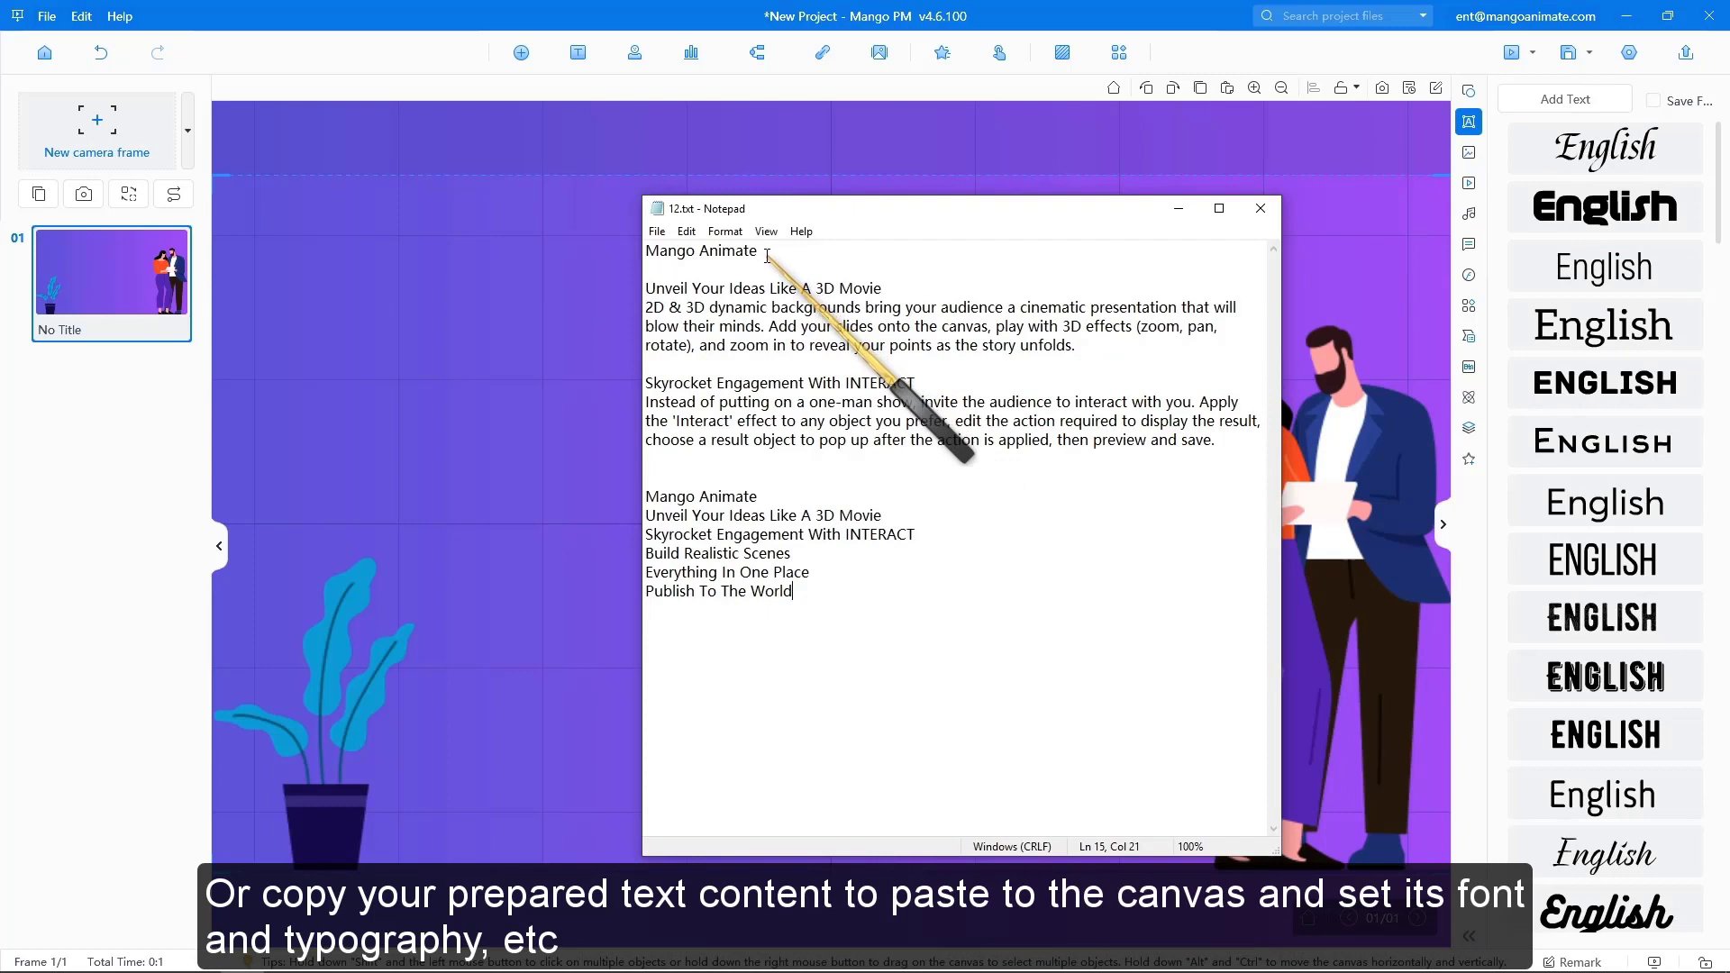
{"action": "left_click_drag", "start_coordinate": [738, 253], "coordinate": [645, 251]}
{"action": "key", "text": "ctrl+c"}
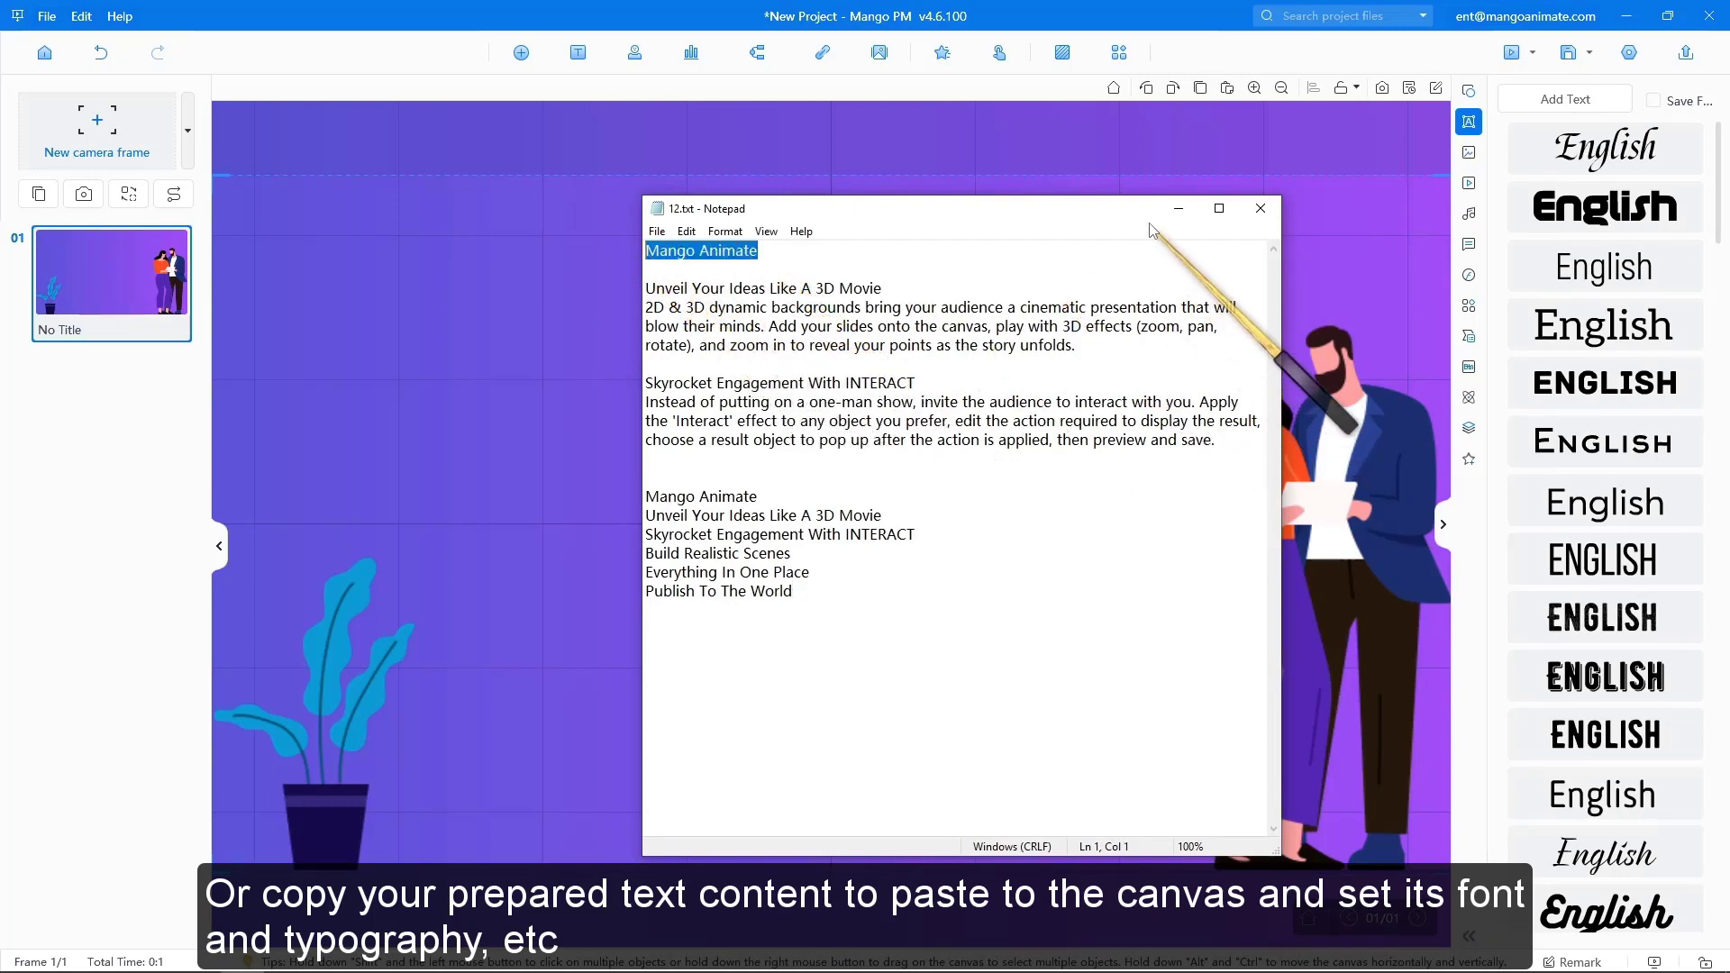
{"action": "left_click", "coordinate": [1178, 209]}
{"action": "key", "text": "ctrl+v"}
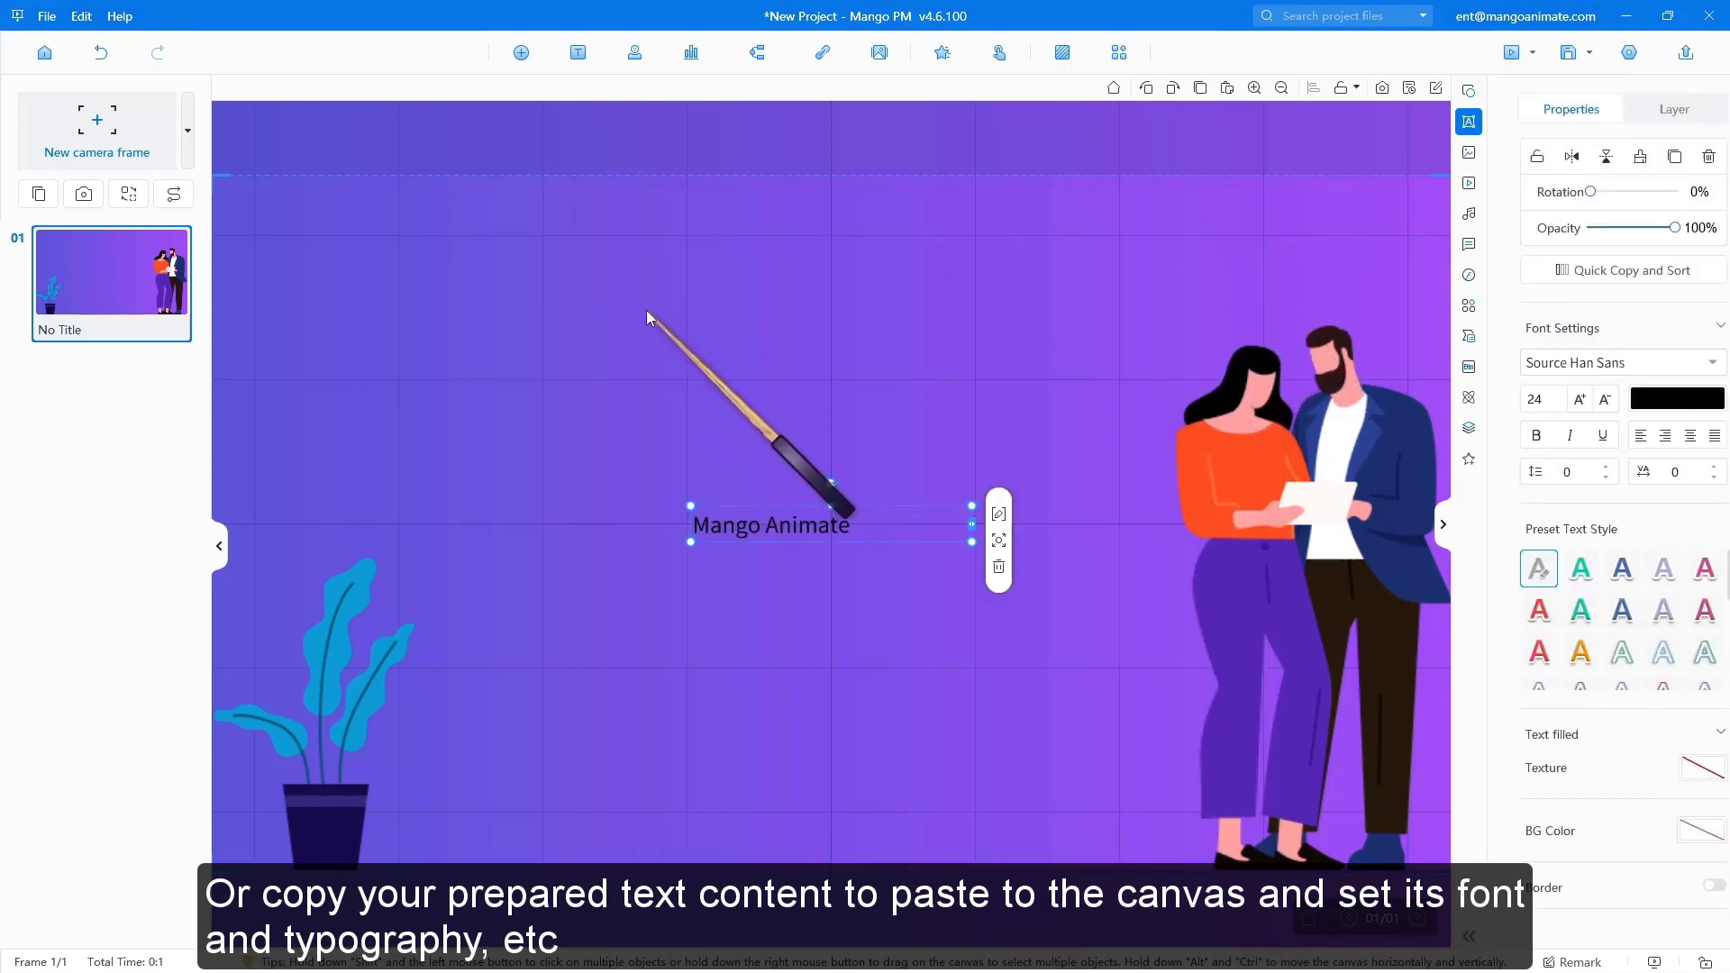
Move the "Mango Animate" text up and to the left, enlarge it, and set its font to Blogger Sans
{"action": "left_click_drag", "start_coordinate": [792, 530], "coordinate": [667, 370]}
{"action": "left_click_drag", "start_coordinate": [838, 364], "coordinate": [996, 541]}
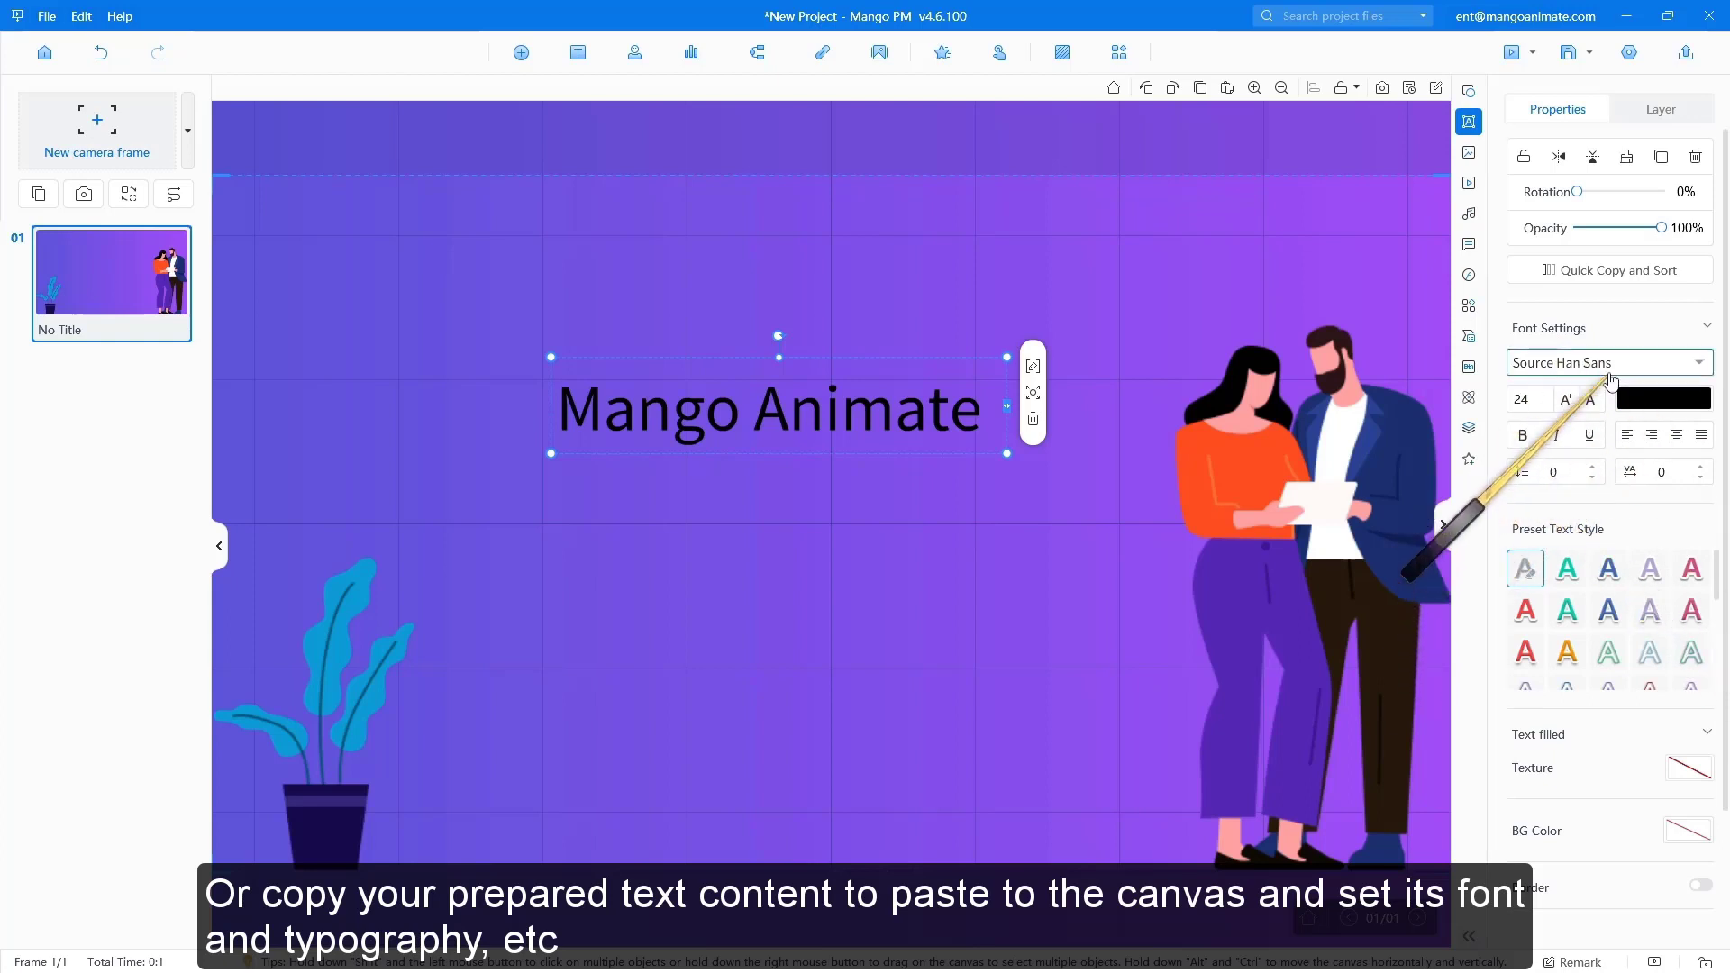
{"action": "left_click", "coordinate": [1621, 369]}
{"action": "left_click", "coordinate": [1573, 494]}
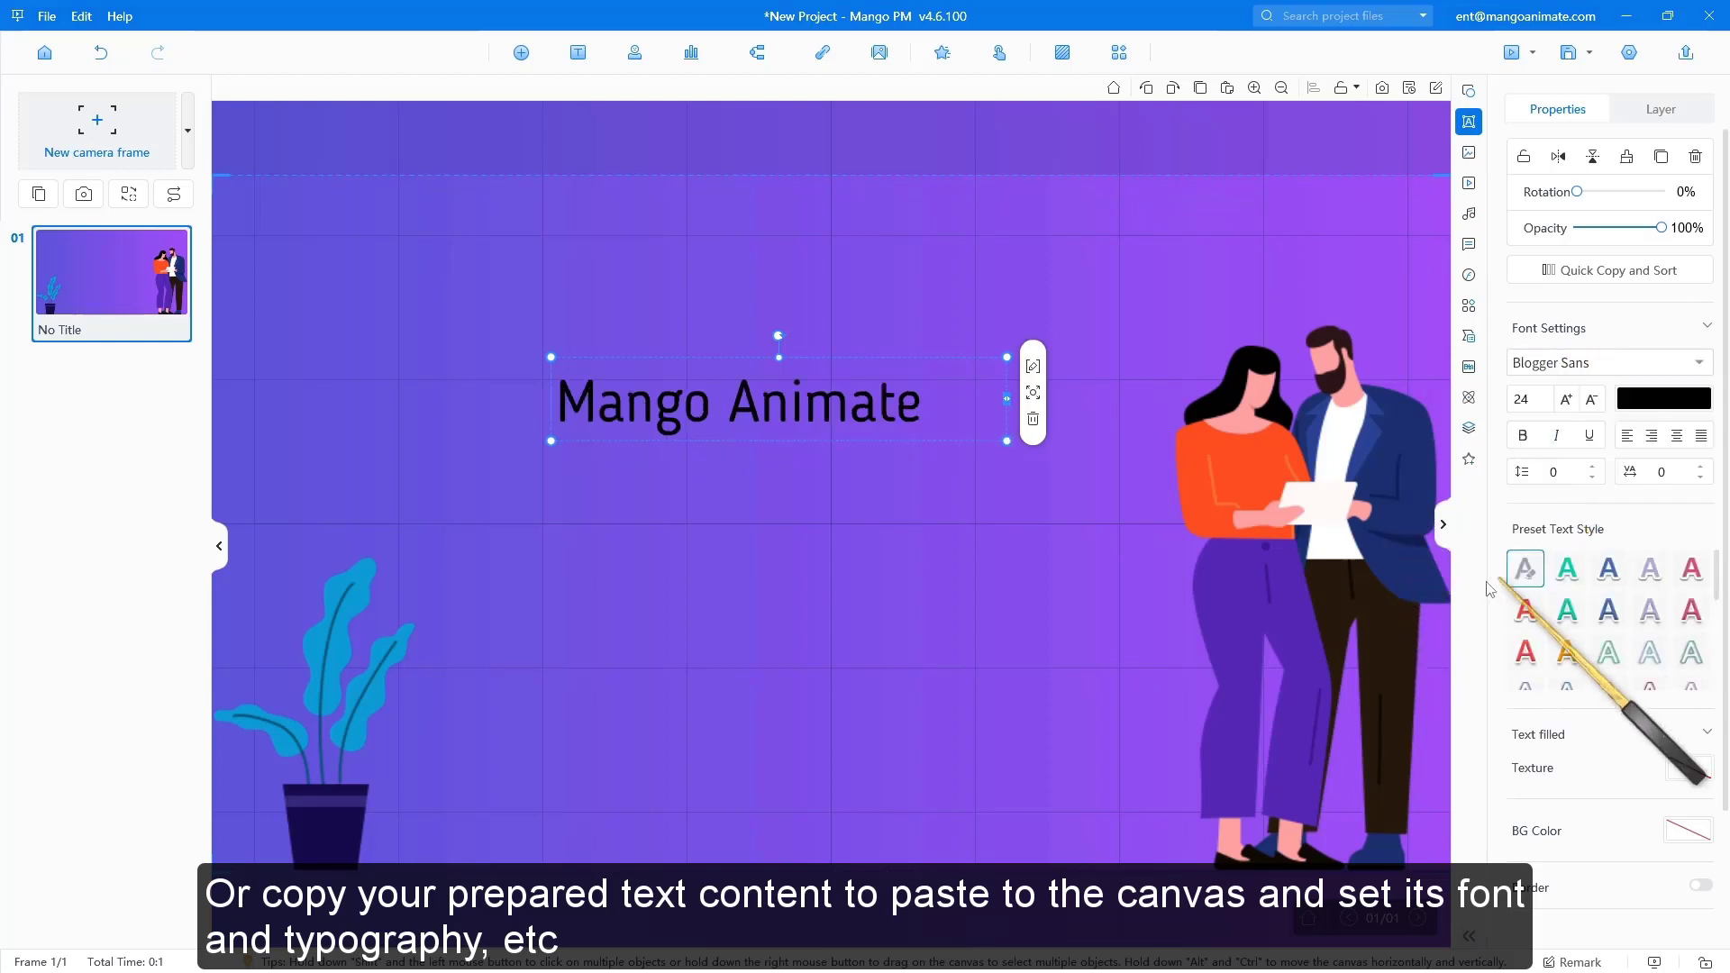
Narrow the "Mango Animate" text box to fit the words and increase its font size to 40
{"action": "left_click_drag", "start_coordinate": [1000, 408], "coordinate": [942, 408]}
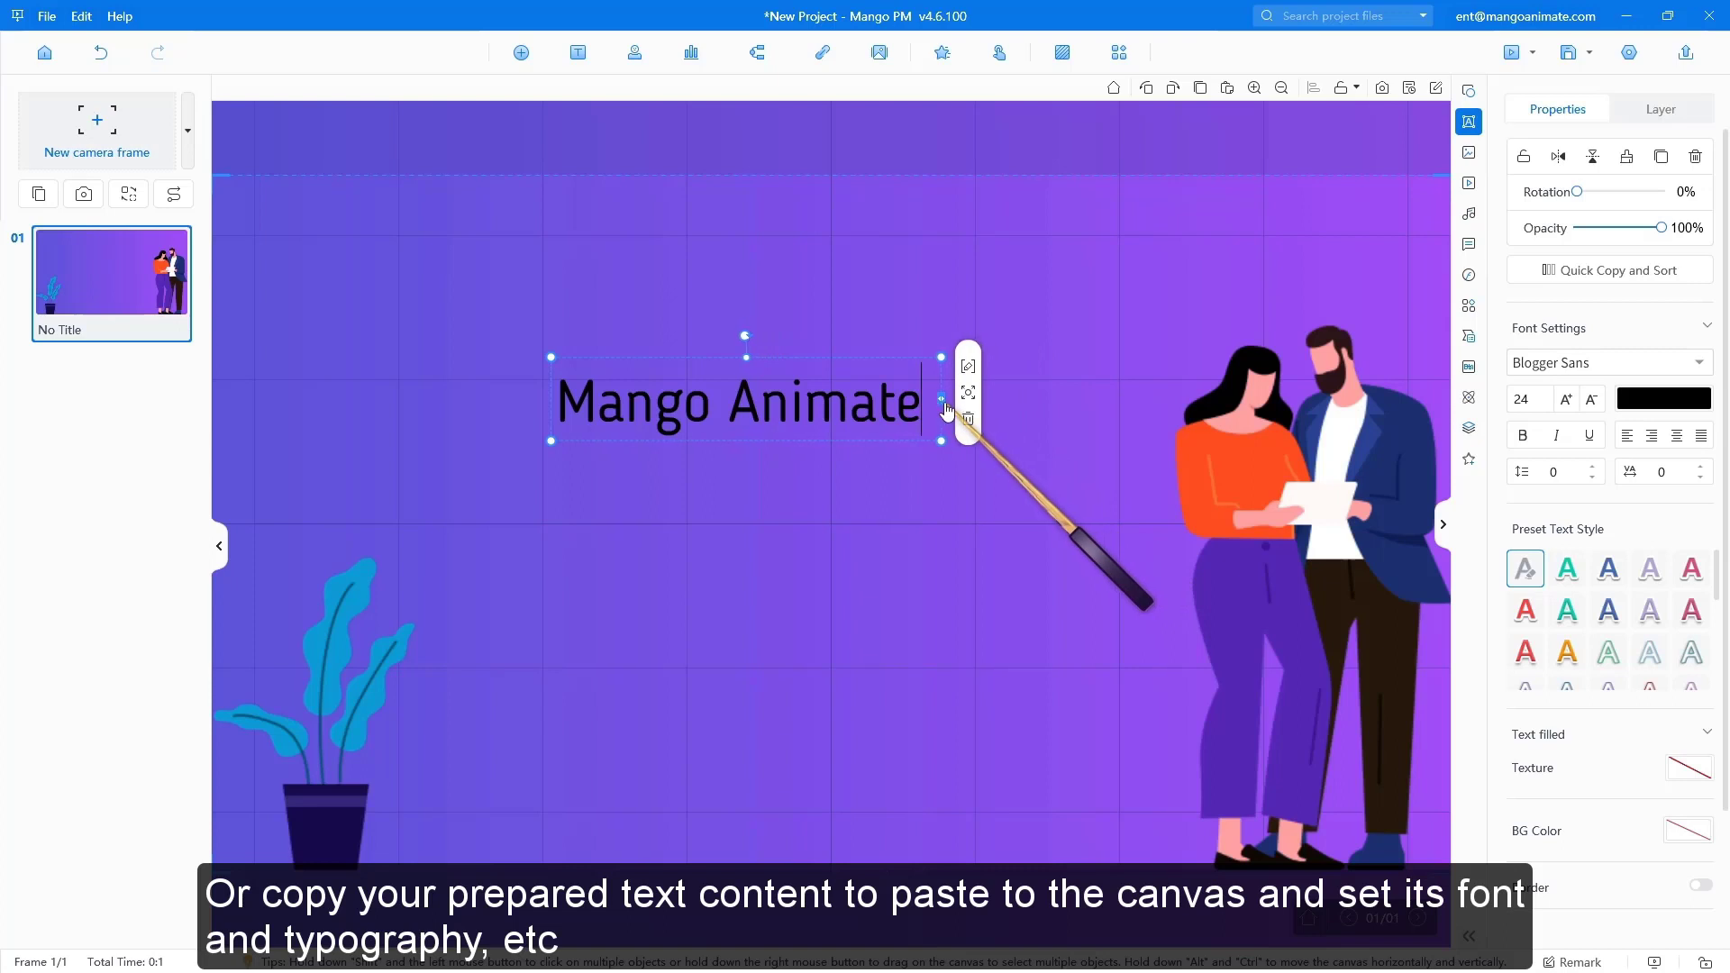
{"action": "left_click", "coordinate": [1568, 400]}
{"action": "left_click", "coordinate": [1568, 402]}
{"action": "left_click", "coordinate": [1568, 402]}
{"action": "left_click", "coordinate": [1568, 402]}
{"action": "left_click", "coordinate": [1568, 402]}
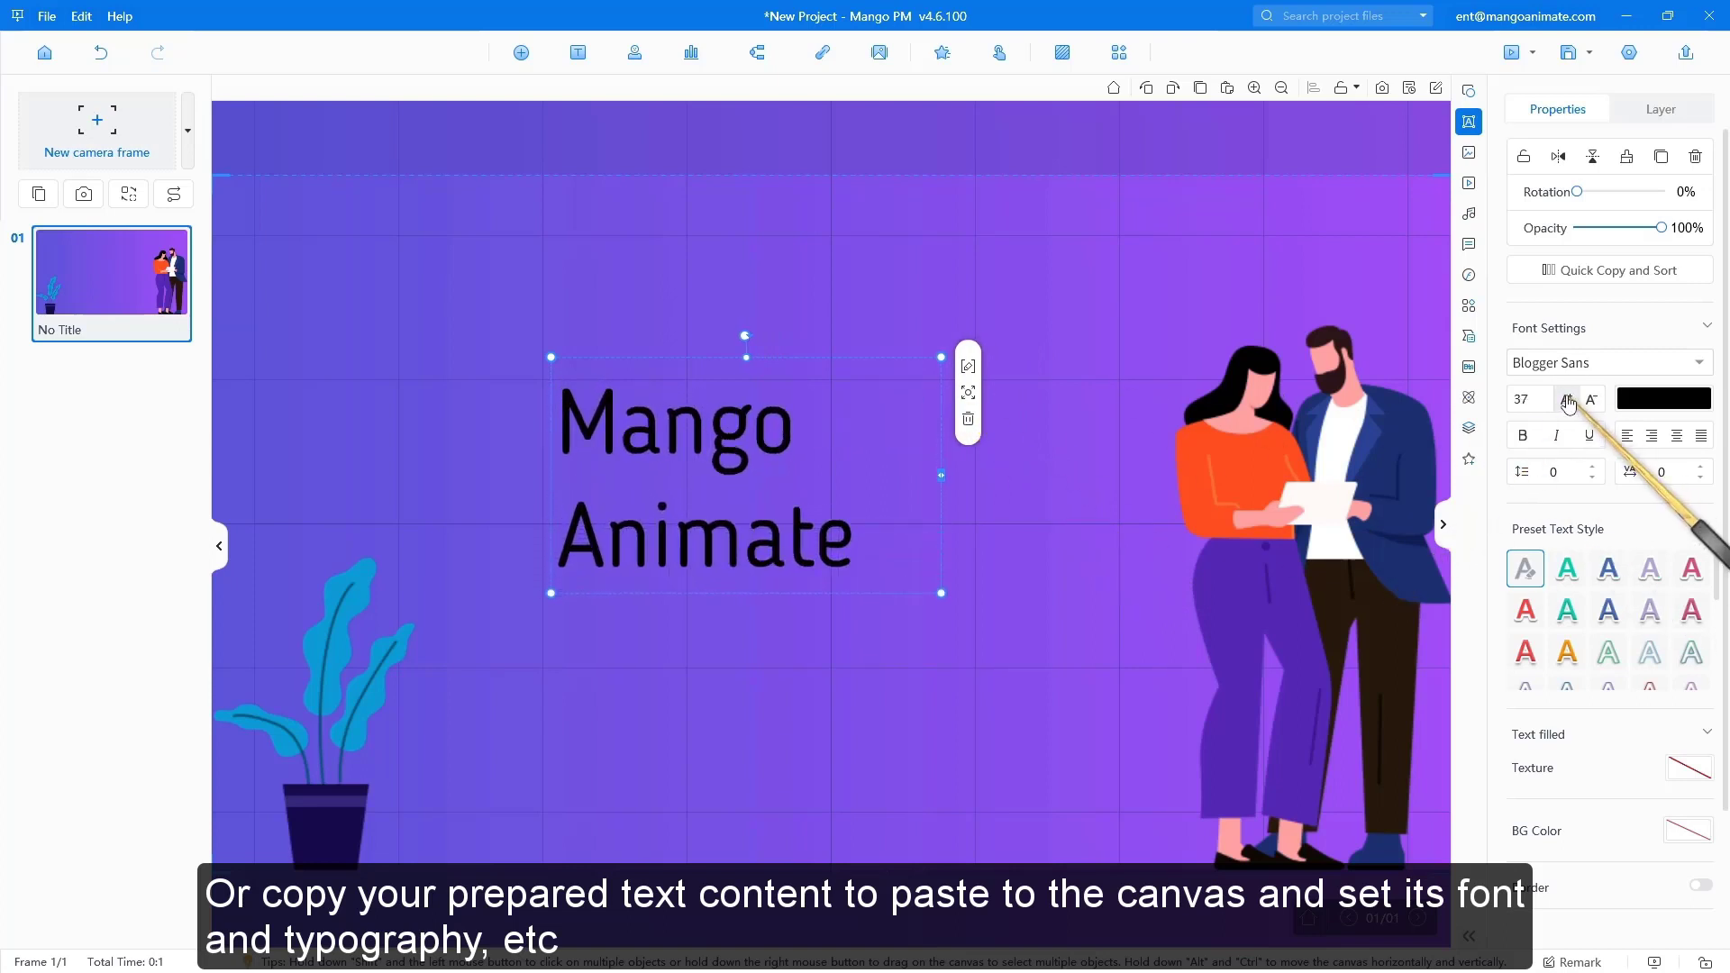
{"action": "left_click", "coordinate": [1569, 402]}
{"action": "left_click", "coordinate": [1569, 402]}
{"action": "left_click", "coordinate": [1568, 402]}
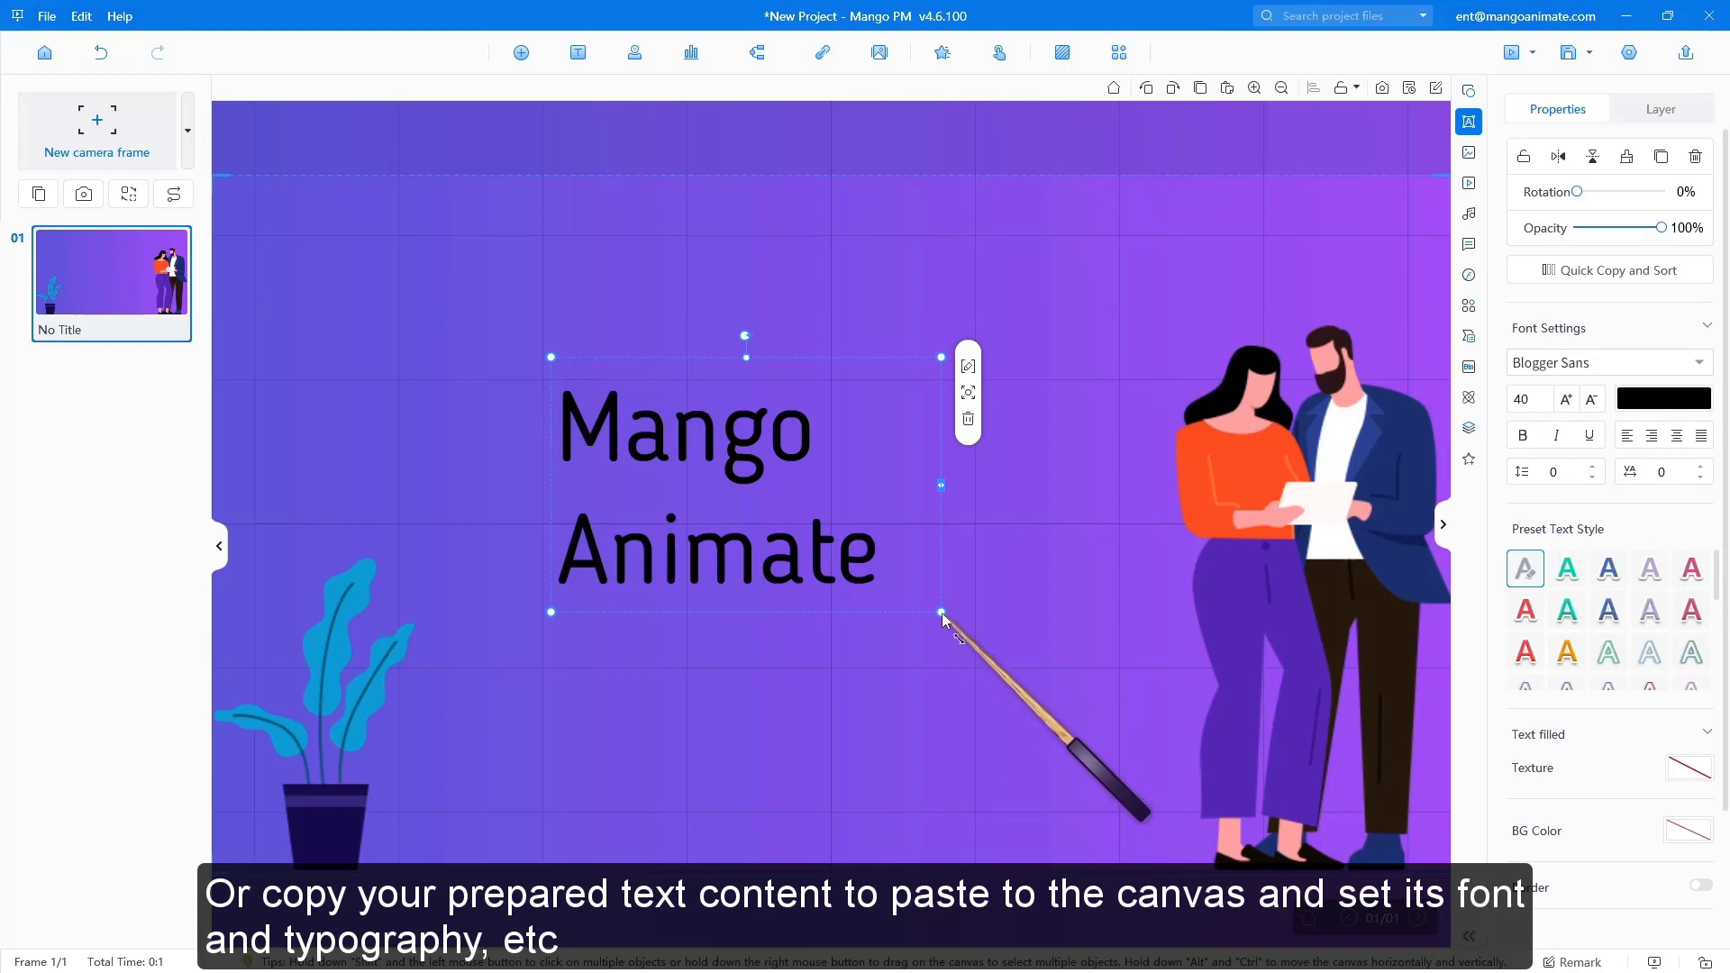
Enlarge the two-line title, position it between the plant and the couple, and colour it green
{"action": "left_click_drag", "start_coordinate": [942, 612], "coordinate": [1120, 722]}
{"action": "left_click_drag", "start_coordinate": [985, 695], "coordinate": [919, 574]}
{"action": "left_click_drag", "start_coordinate": [1102, 637], "coordinate": [1161, 679]}
{"action": "left_click", "coordinate": [1665, 399]}
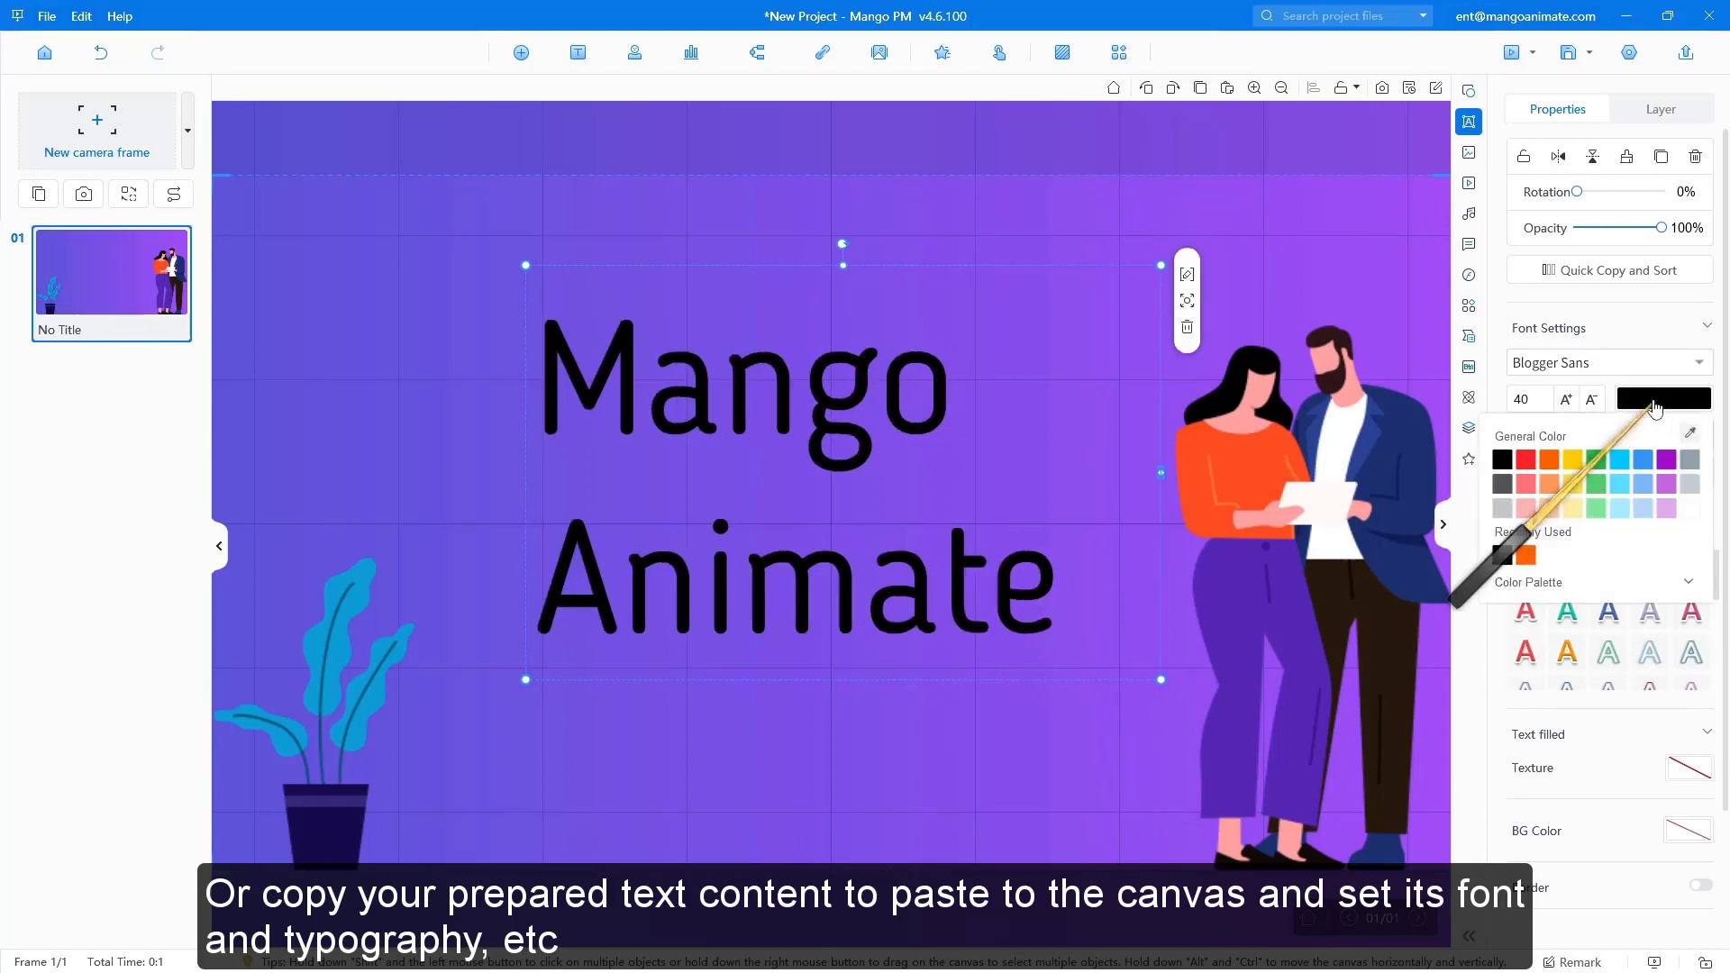
{"action": "left_click", "coordinate": [1597, 460]}
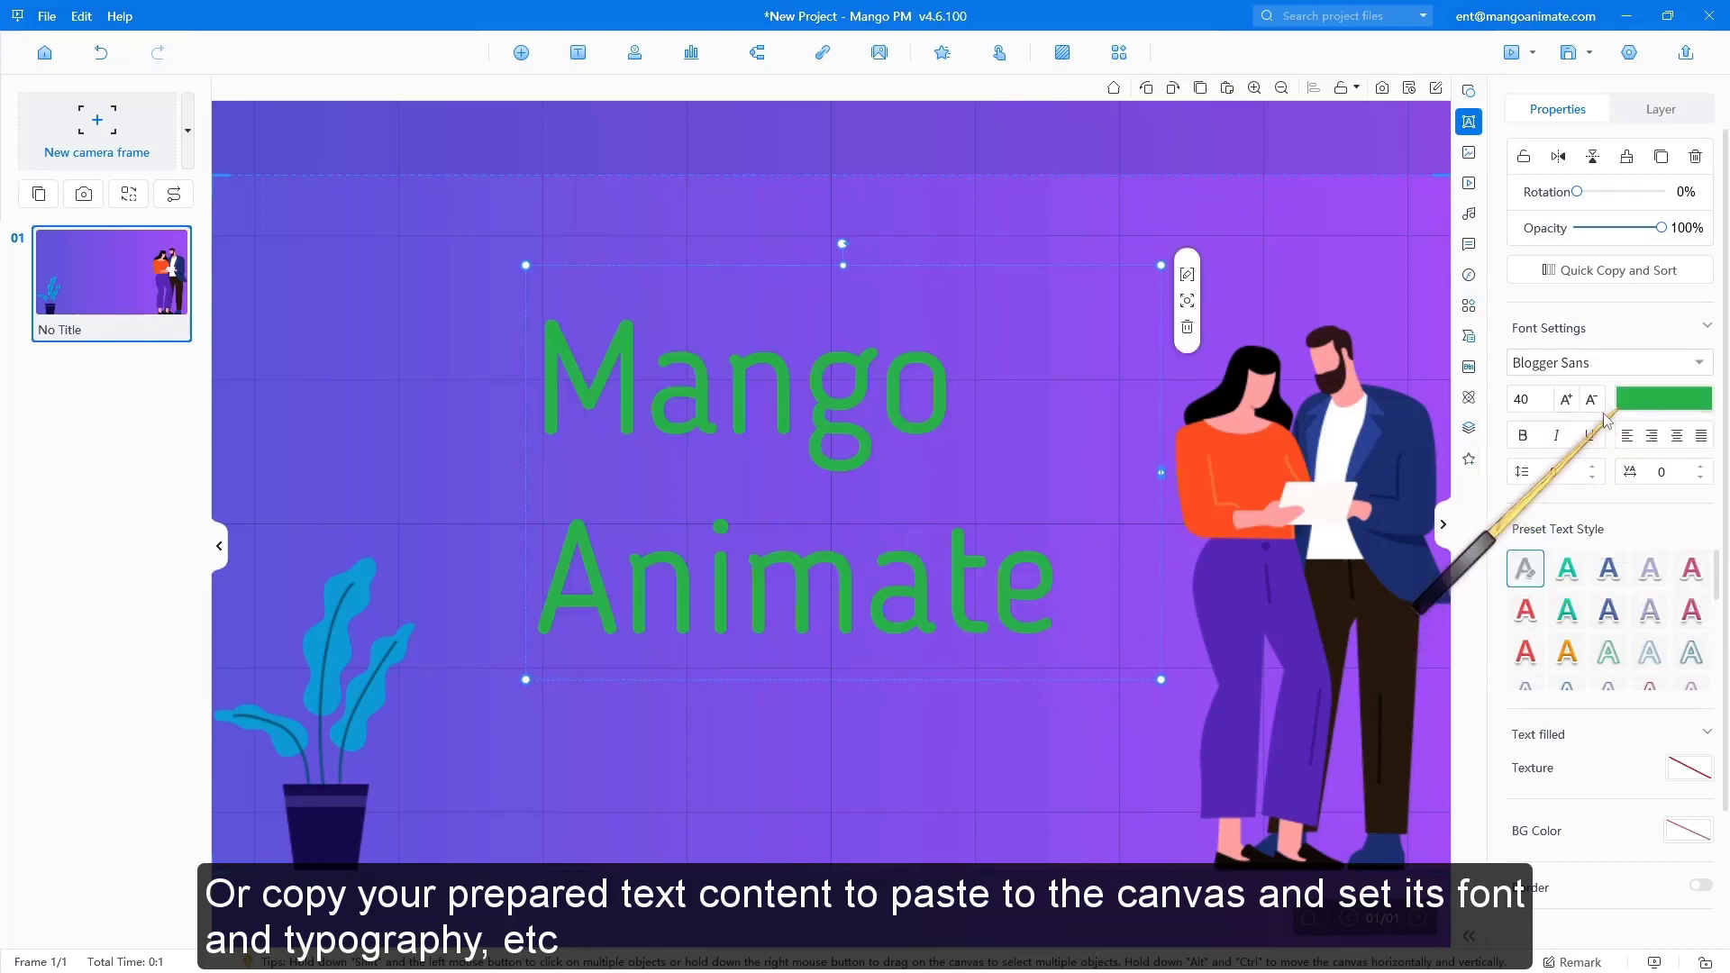
Try red on the "Mango Animate" title, and set its text colour to black
{"action": "left_click", "coordinate": [1633, 408]}
{"action": "left_click", "coordinate": [1526, 462]}
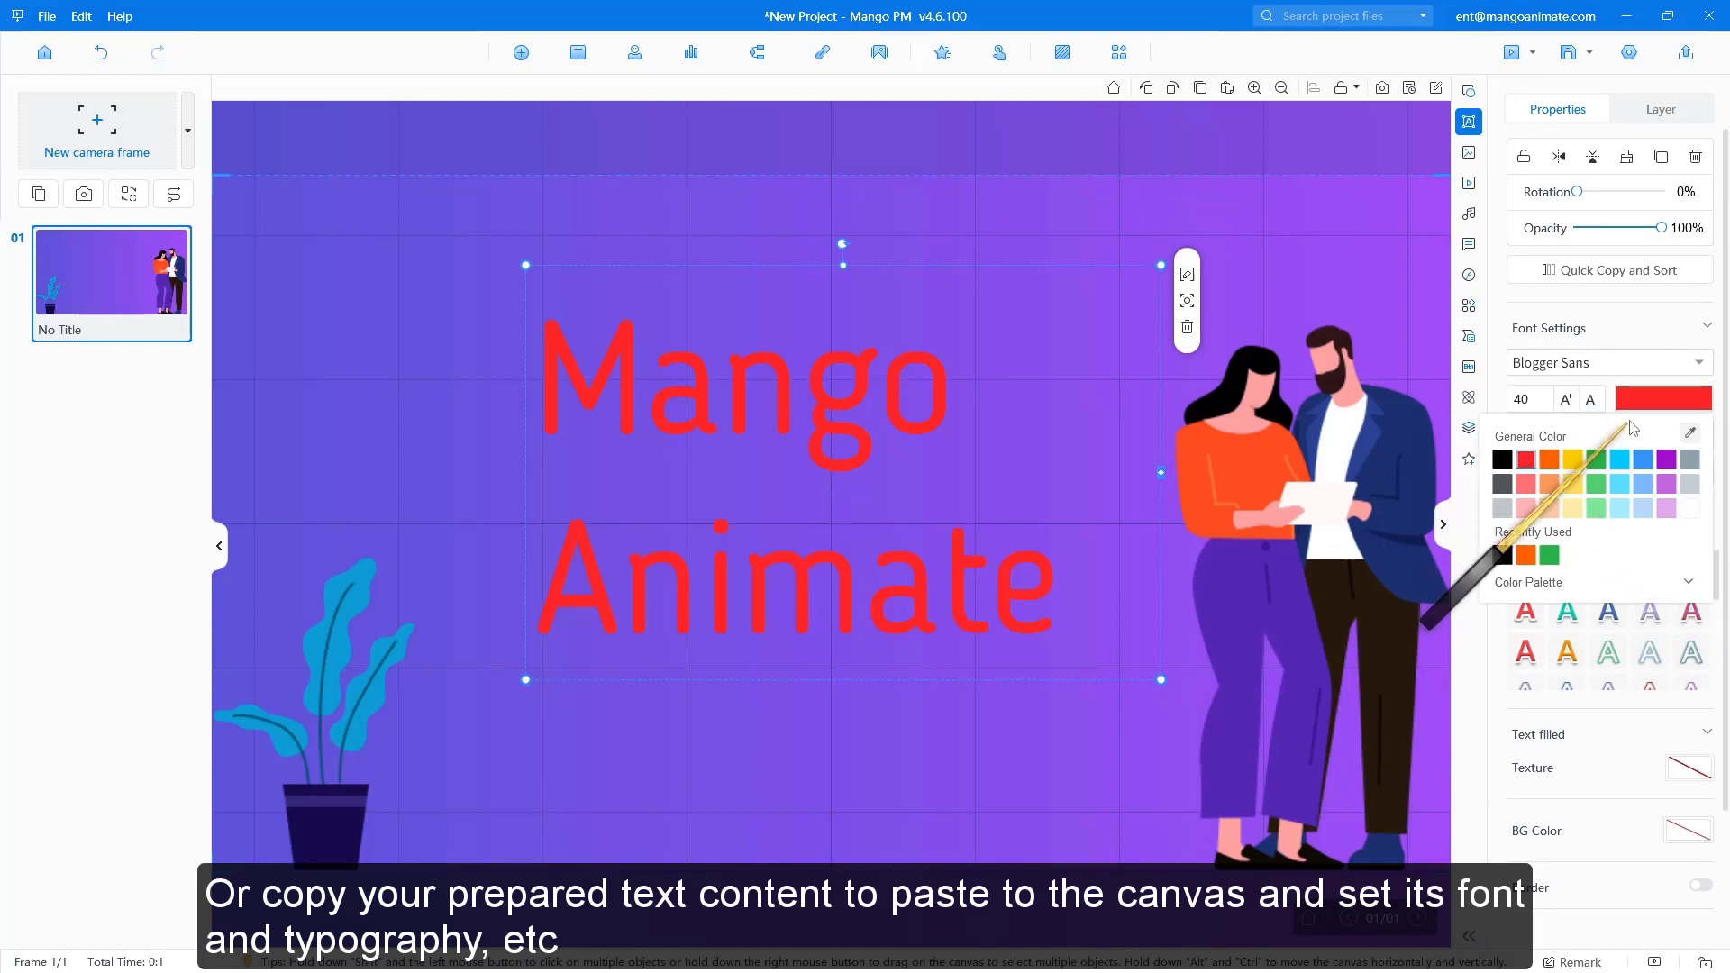
{"action": "left_click", "coordinate": [1655, 408]}
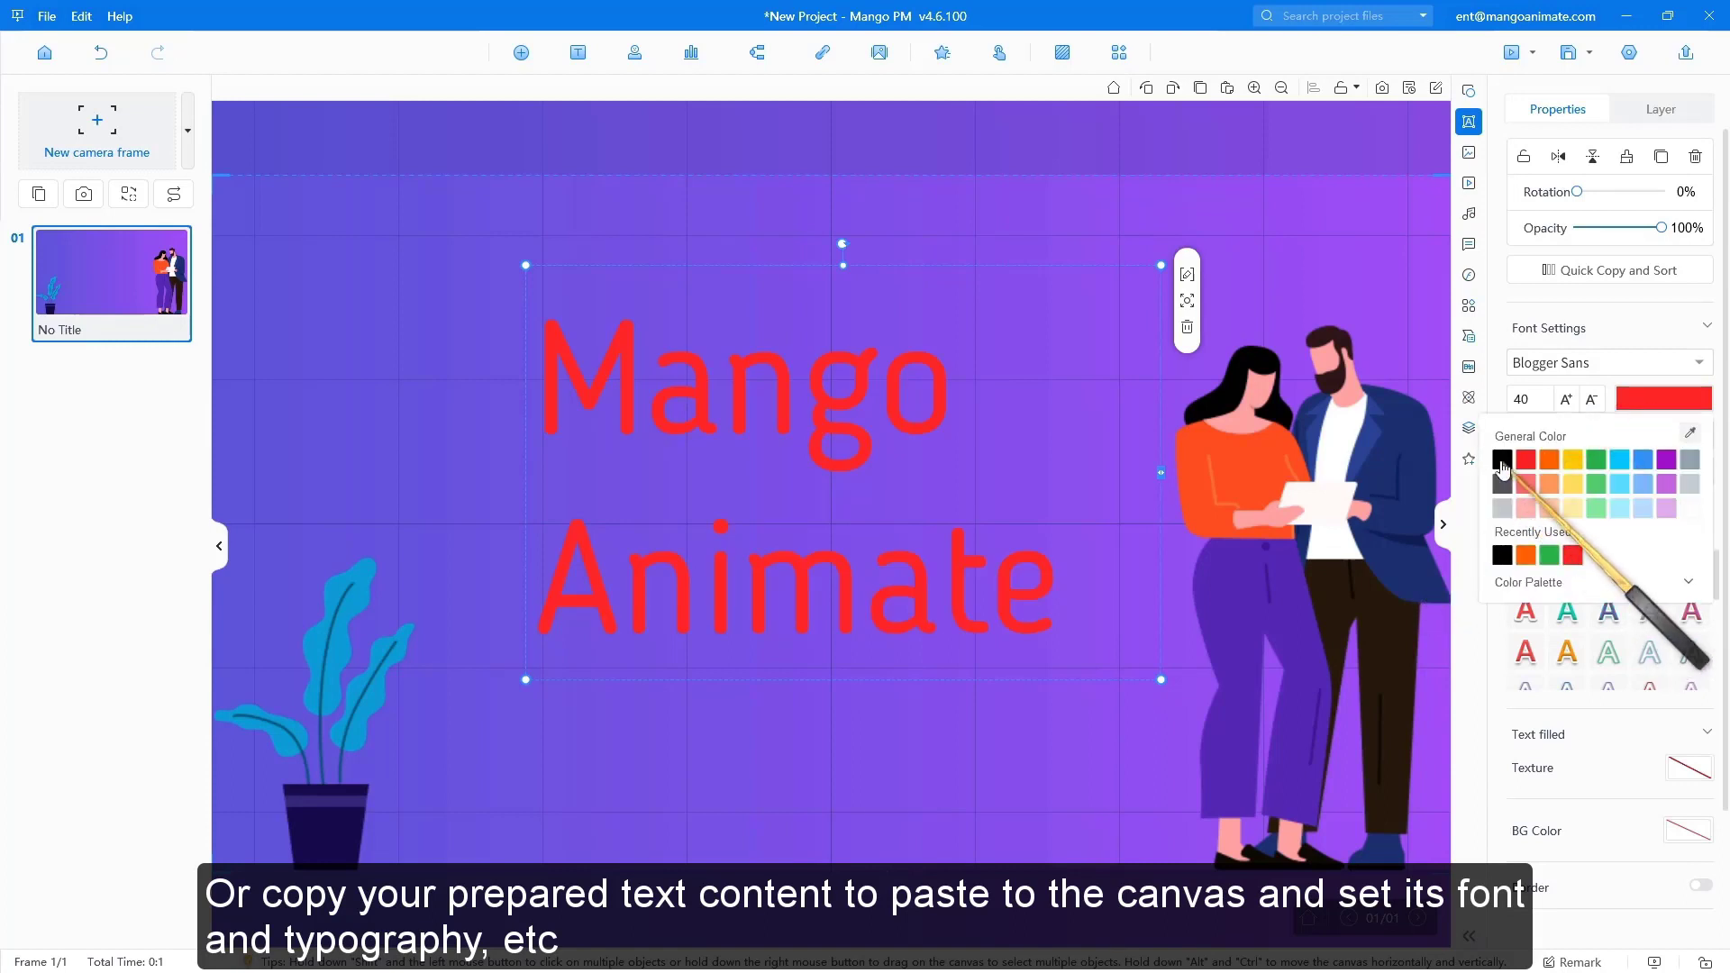
{"action": "left_click", "coordinate": [1503, 460]}
{"action": "left_click", "coordinate": [1499, 636]}
{"action": "left_click", "coordinate": [1526, 568]}
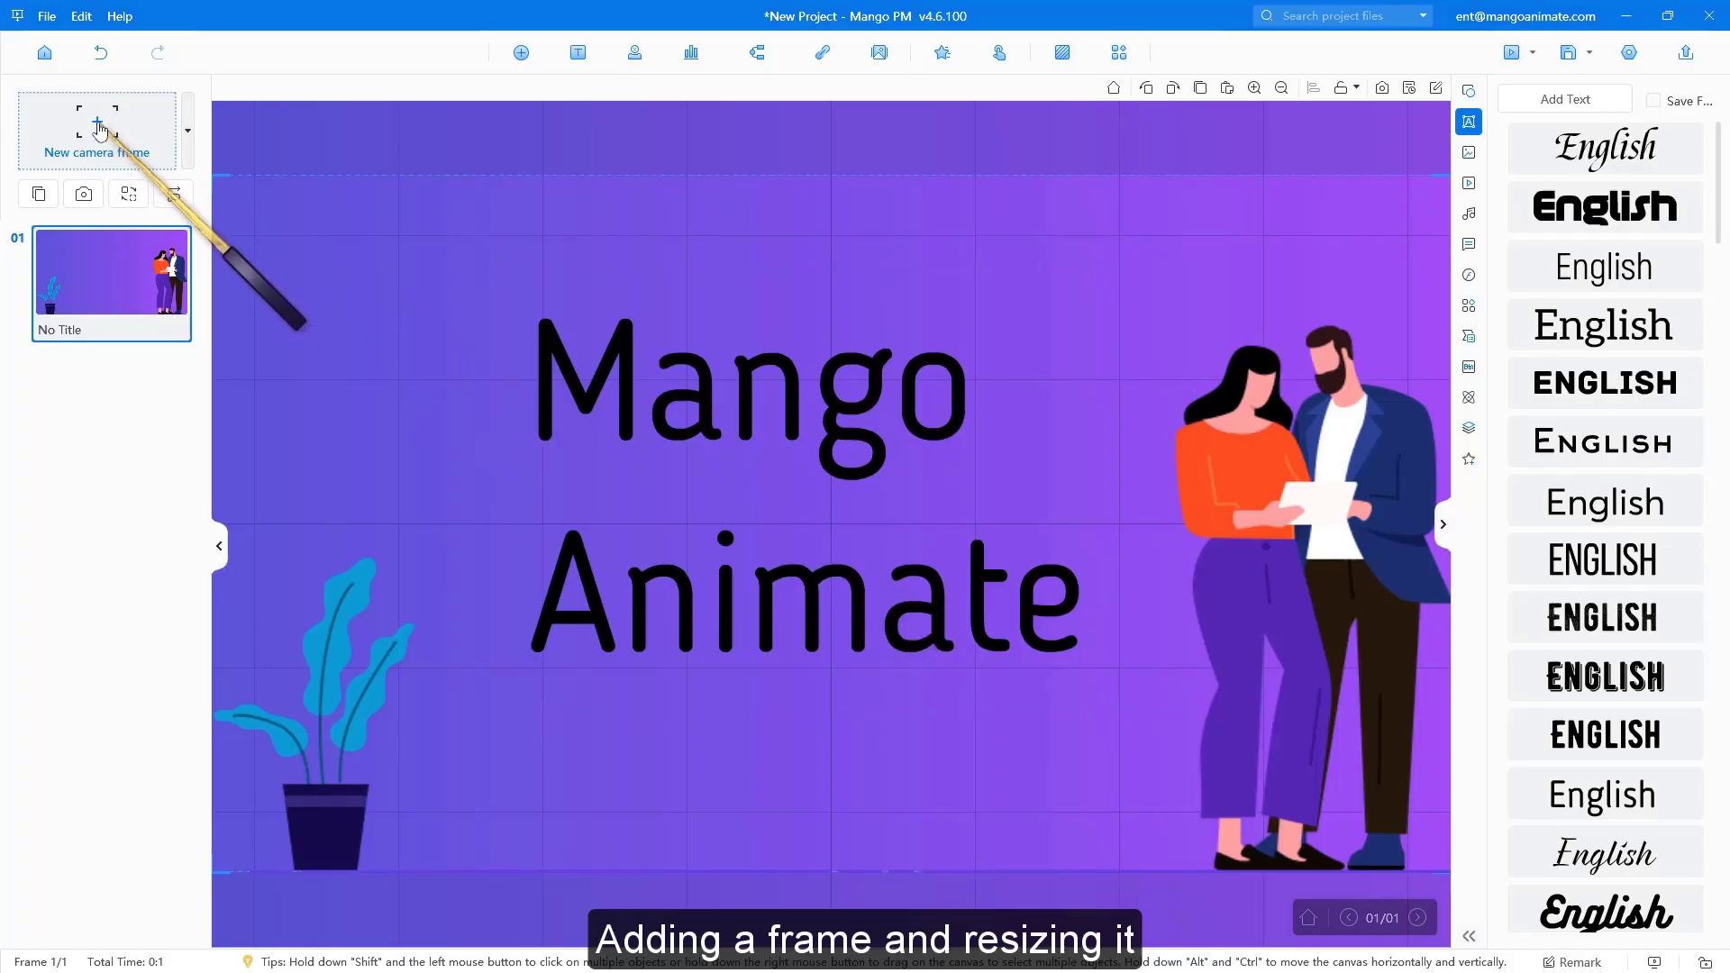
Add a small second camera frame between the title's two lines and go to it
{"action": "left_click_drag", "start_coordinate": [115, 131], "coordinate": [695, 470]}
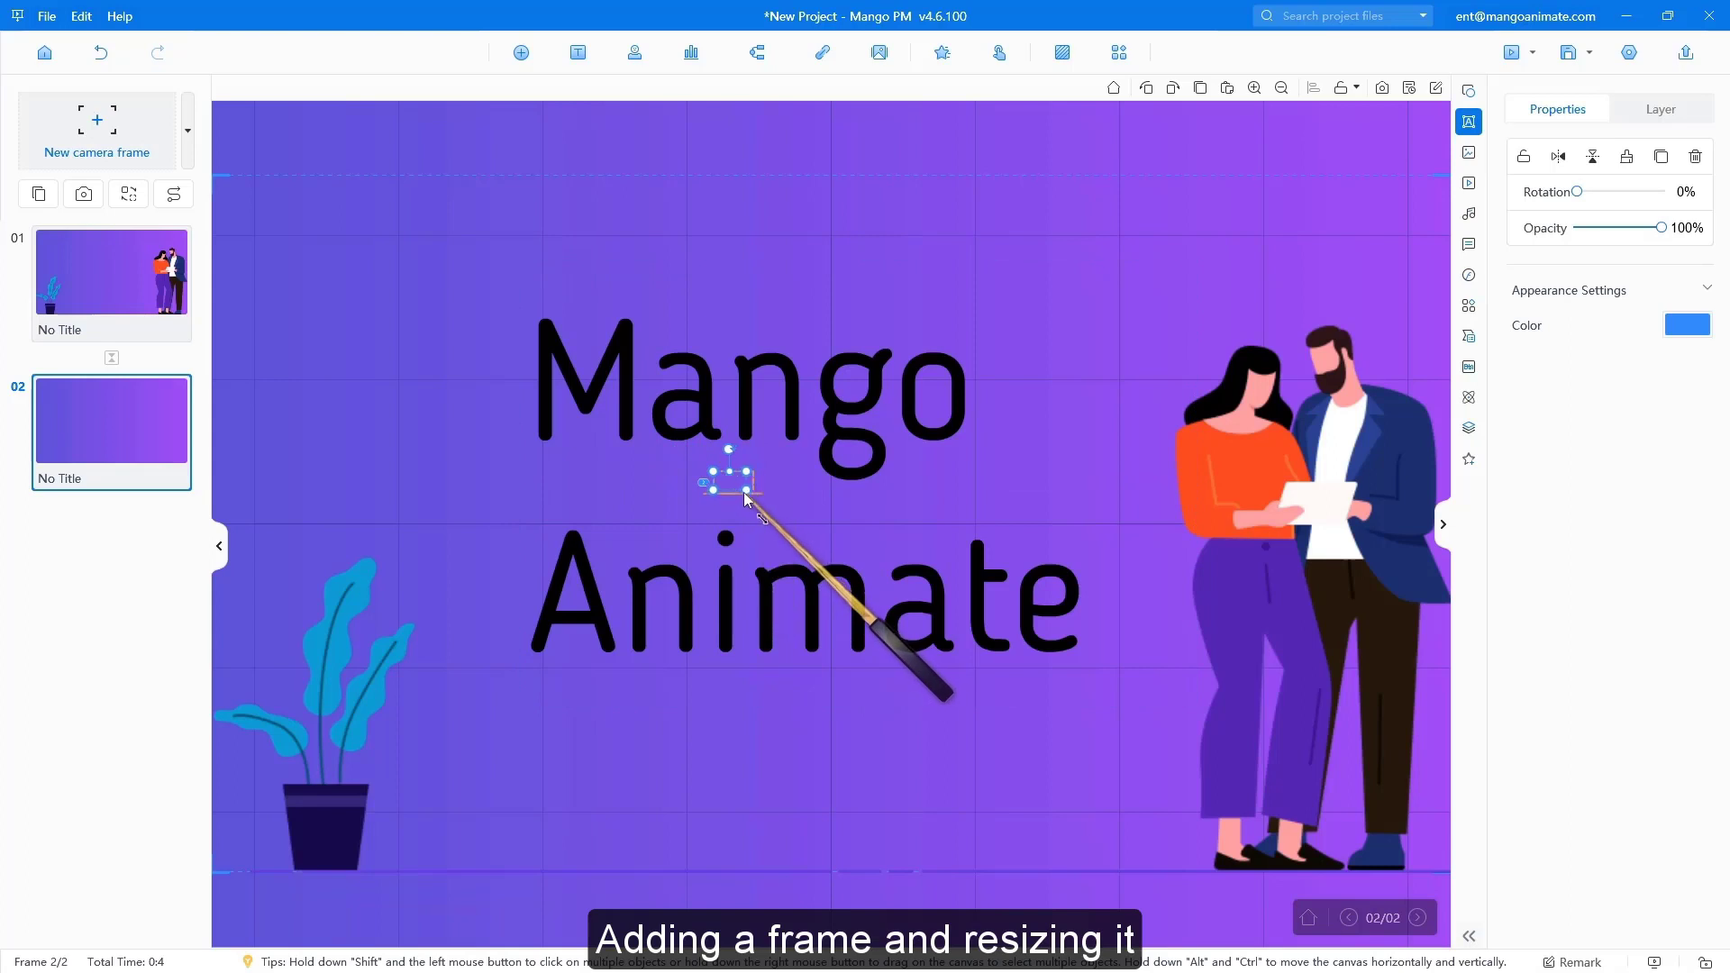
{"action": "left_click", "coordinate": [183, 473]}
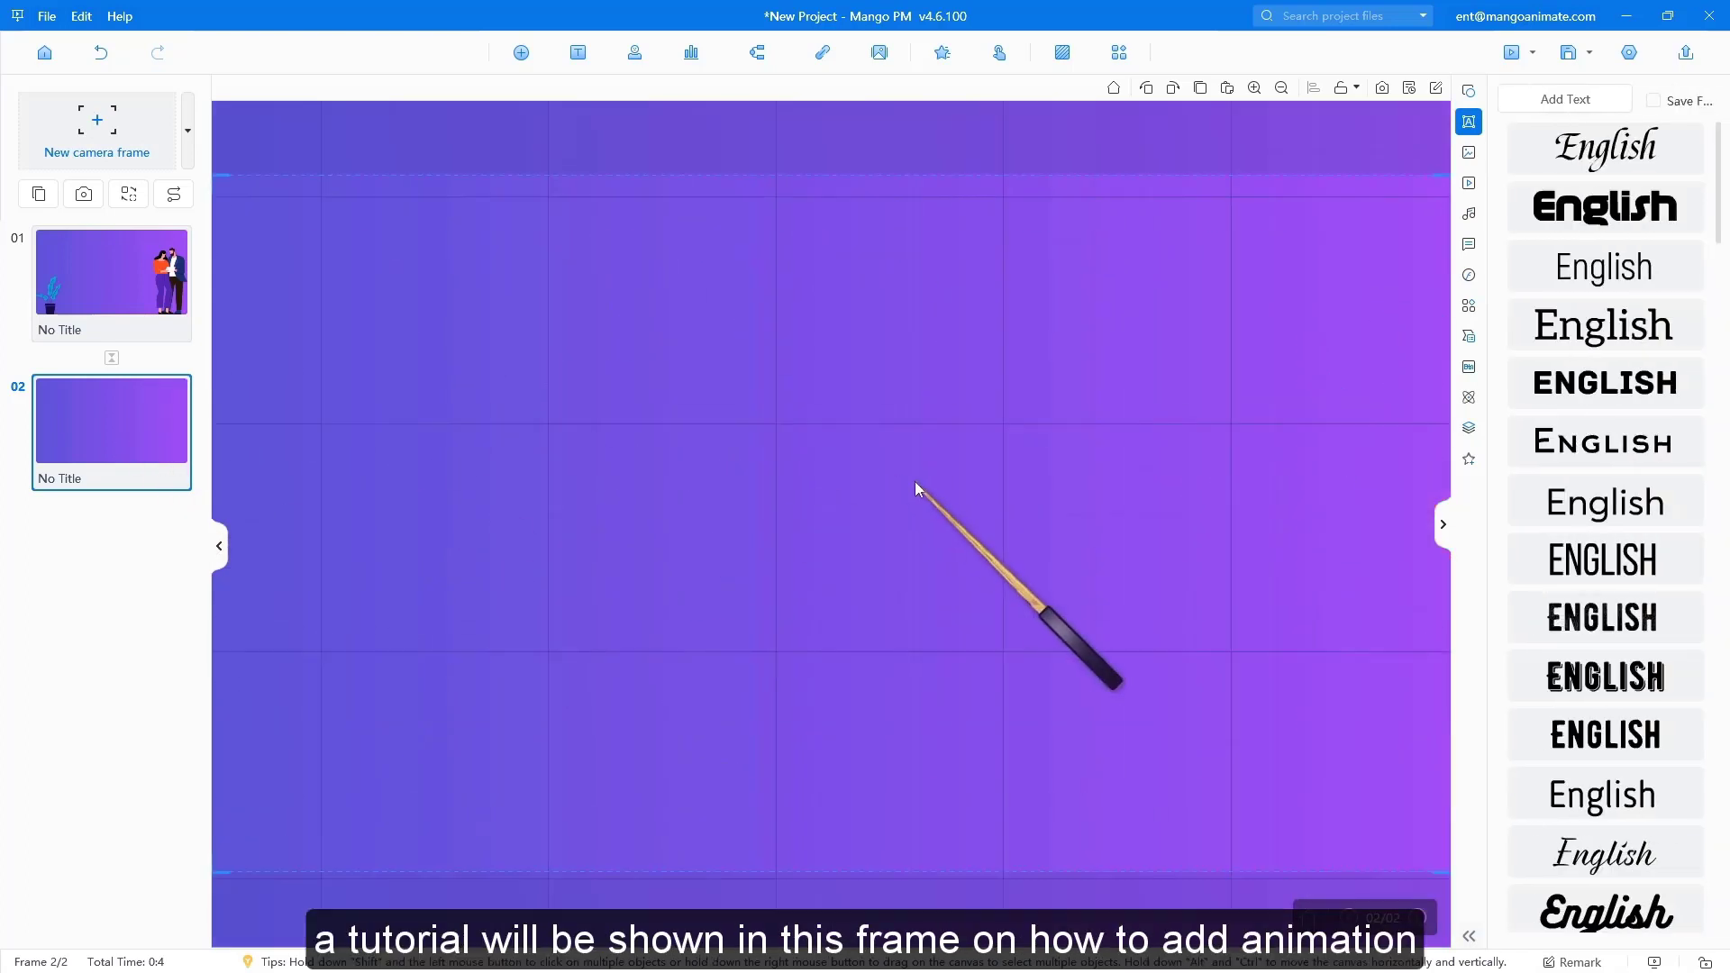
Arrange the blue slide image, the thumbs-up image, the heading and the paragraph in frame 02
{"action": "left_click", "coordinate": [1323, 251]}
{"action": "left_click_drag", "start_coordinate": [1323, 250], "coordinate": [1072, 387]}
{"action": "left_click_drag", "start_coordinate": [711, 536], "coordinate": [685, 615]}
{"action": "left_click_drag", "start_coordinate": [533, 695], "coordinate": [835, 506]}
{"action": "left_click", "coordinate": [121, 431]}
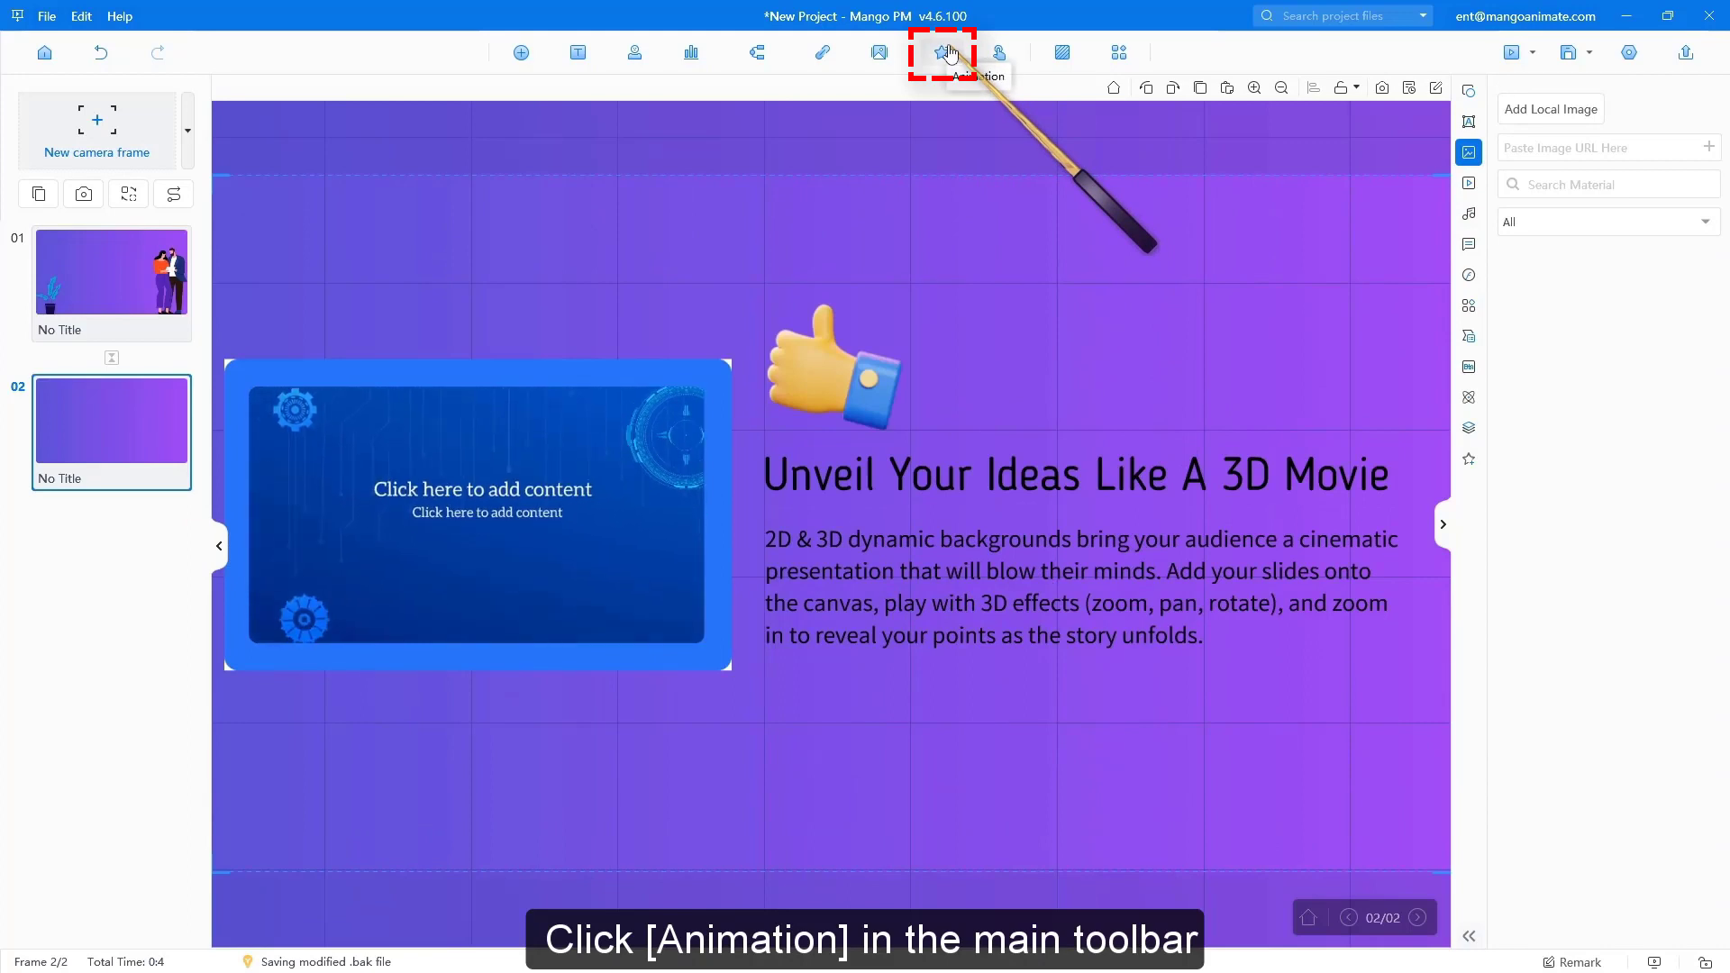
Apply the Fade In Left entrance animation to the blue slide image
{"action": "left_click", "coordinate": [948, 54]}
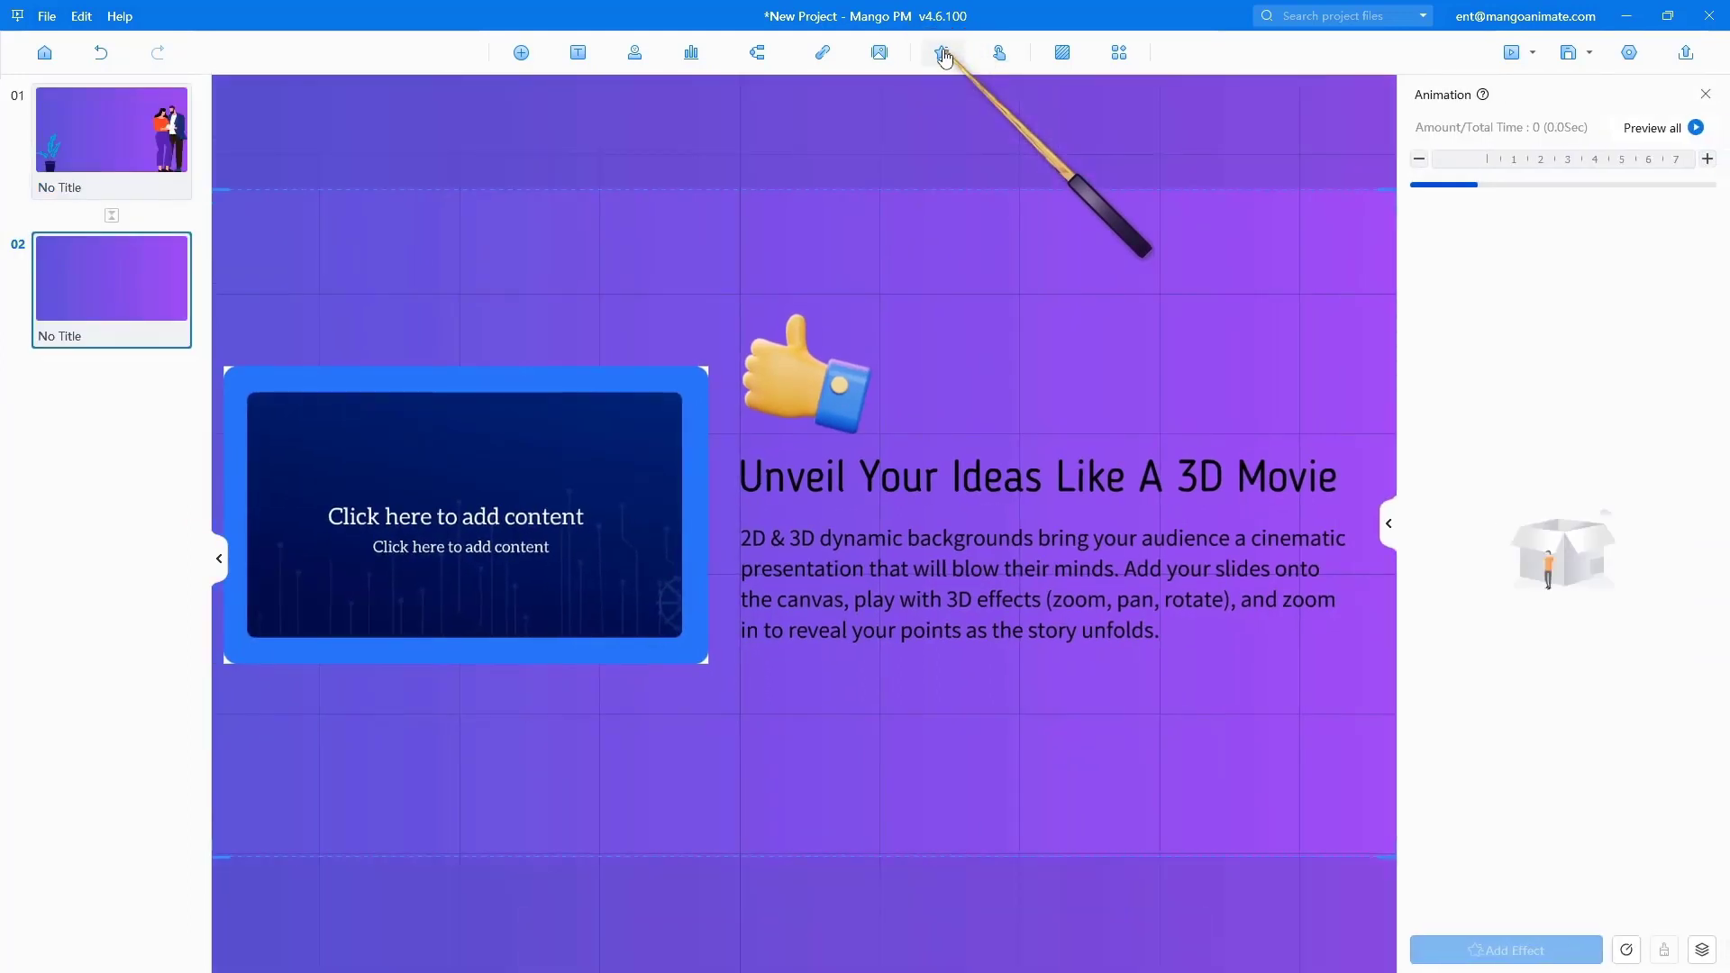
{"action": "left_click", "coordinate": [580, 526]}
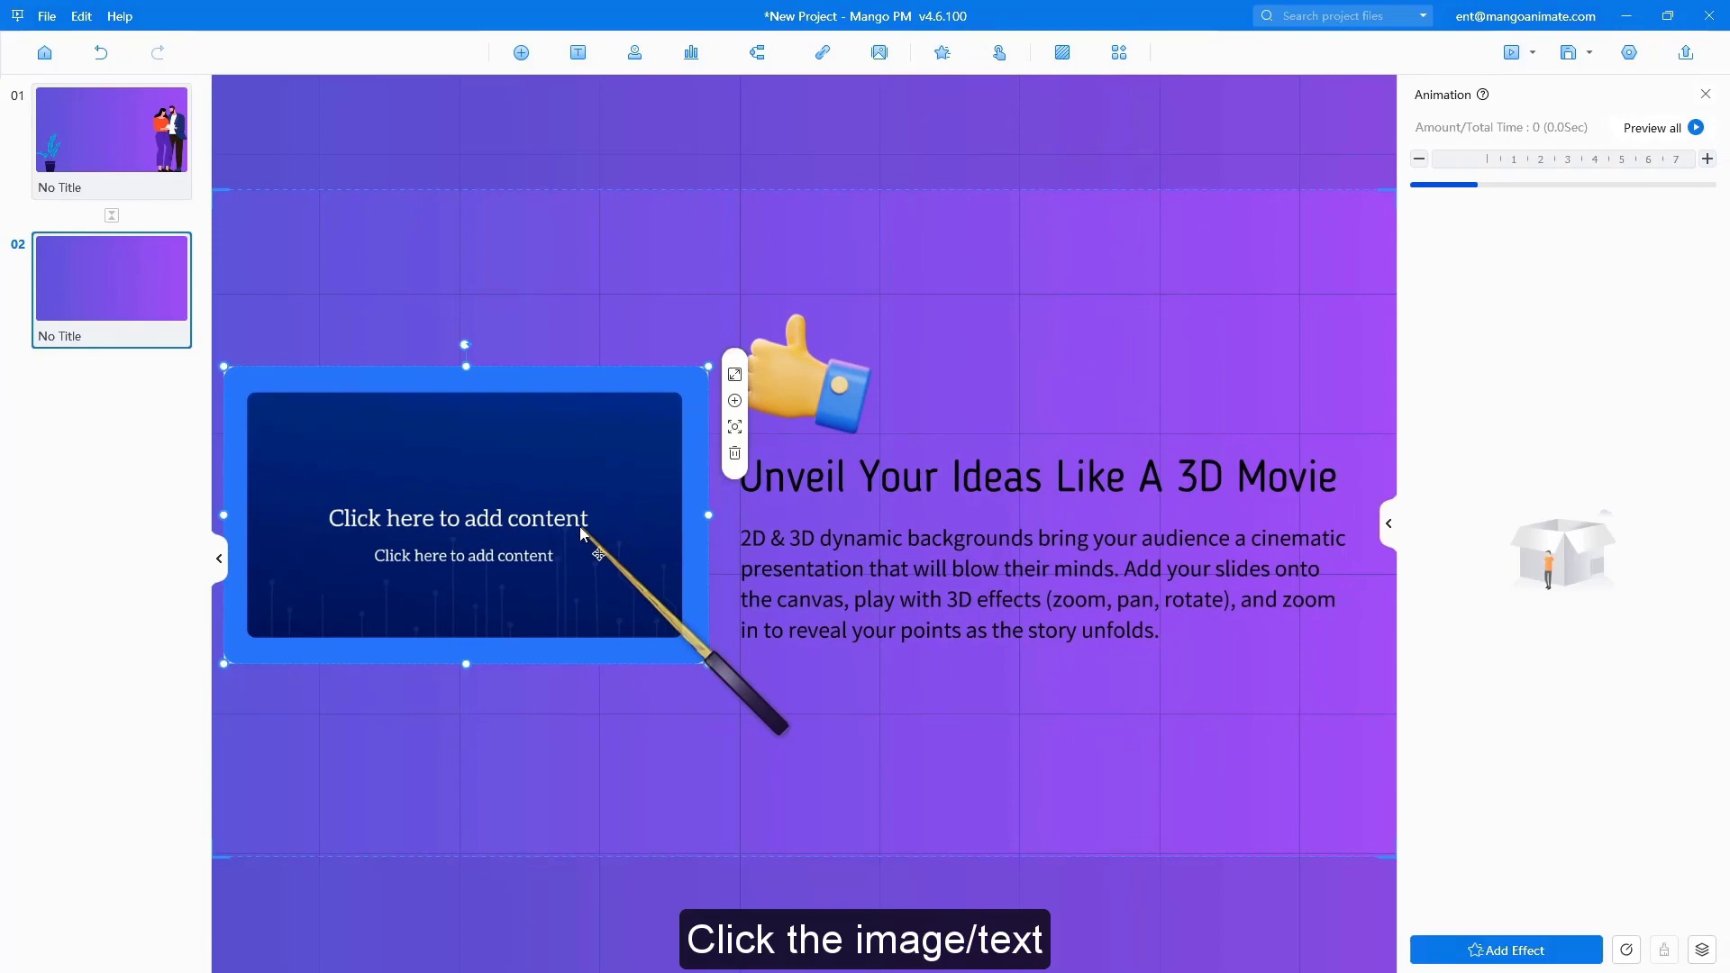
{"action": "left_click", "coordinate": [1491, 950]}
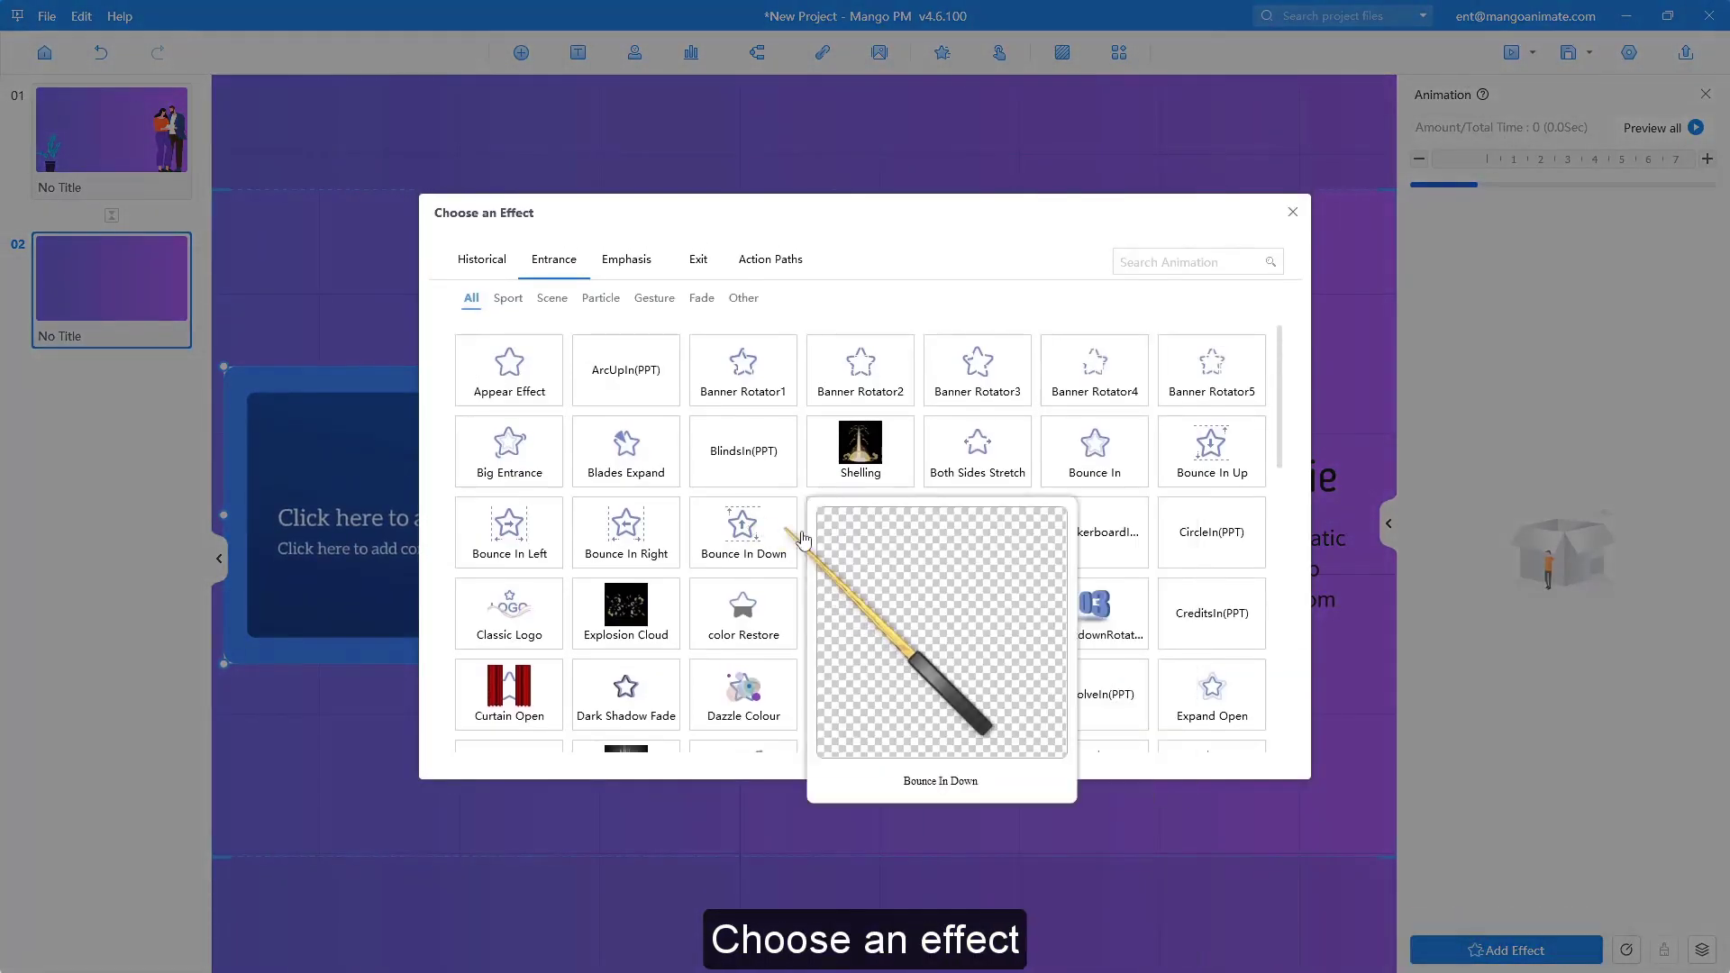
{"action": "scroll", "coordinate": [1133, 602], "scroll_direction": "down", "scroll_amount": 5}
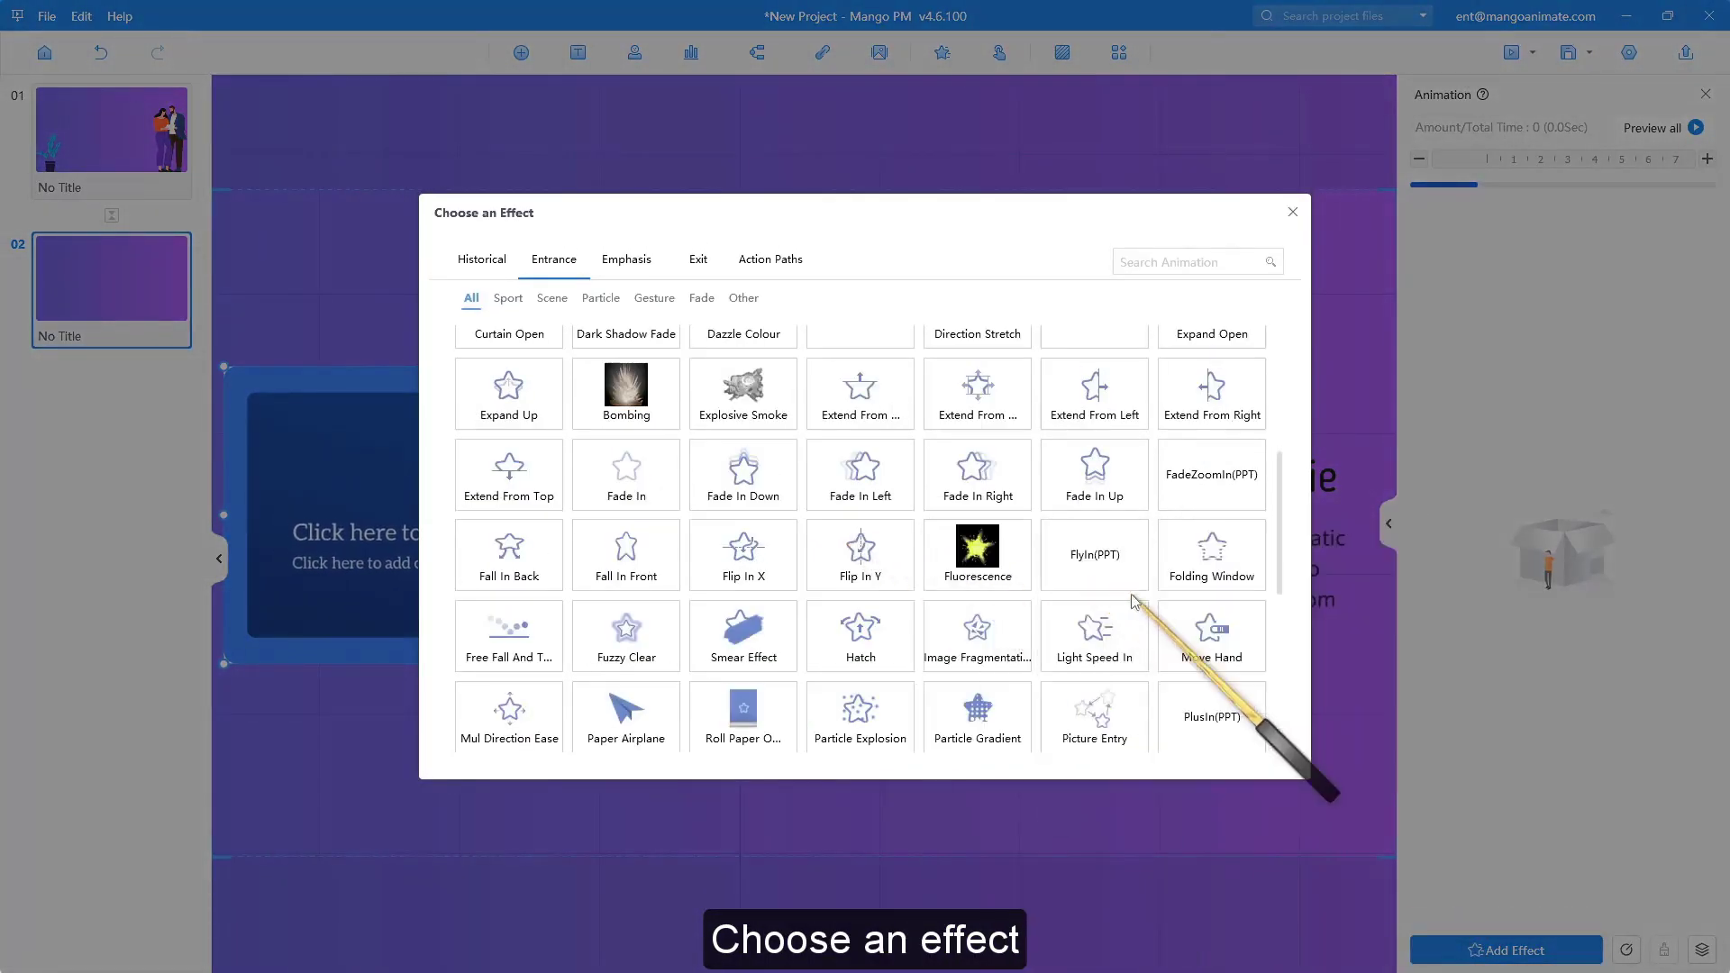
{"action": "left_click", "coordinate": [867, 482]}
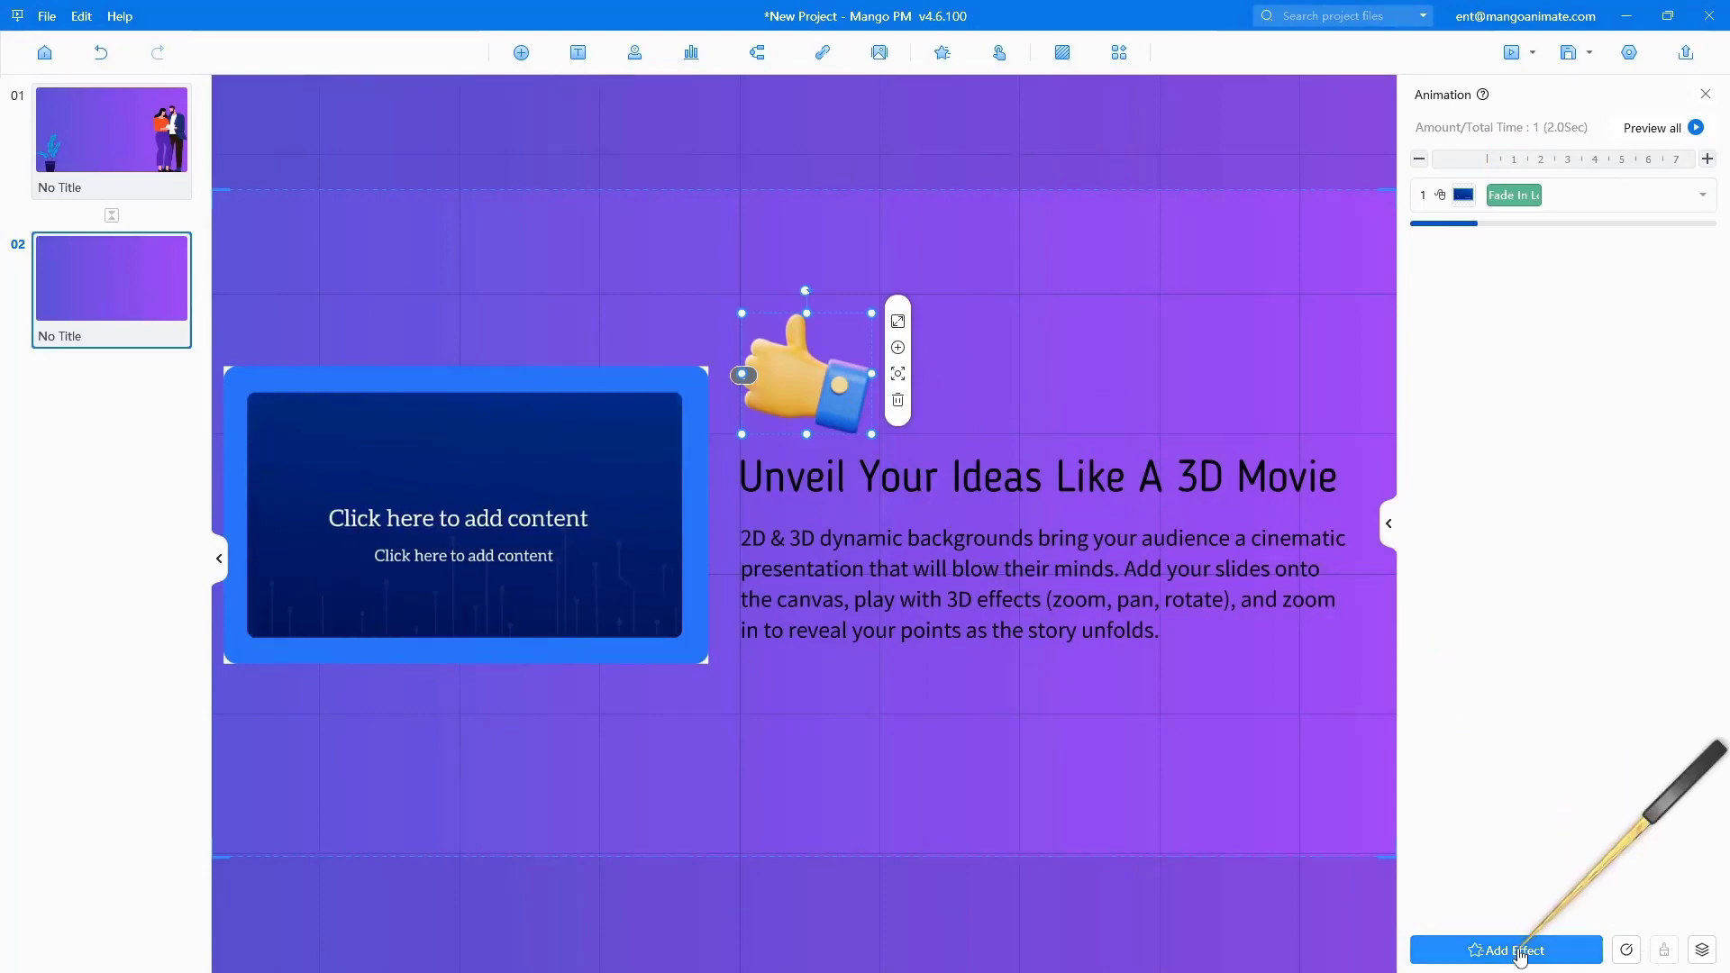
Apply the Bounce In entrance effect to the thumbs-up image and to the "Unveil Your Ideas Like A 3D Movie" heading
{"action": "left_click", "coordinate": [1451, 950]}
{"action": "mouse_move", "coordinate": [1091, 622]}
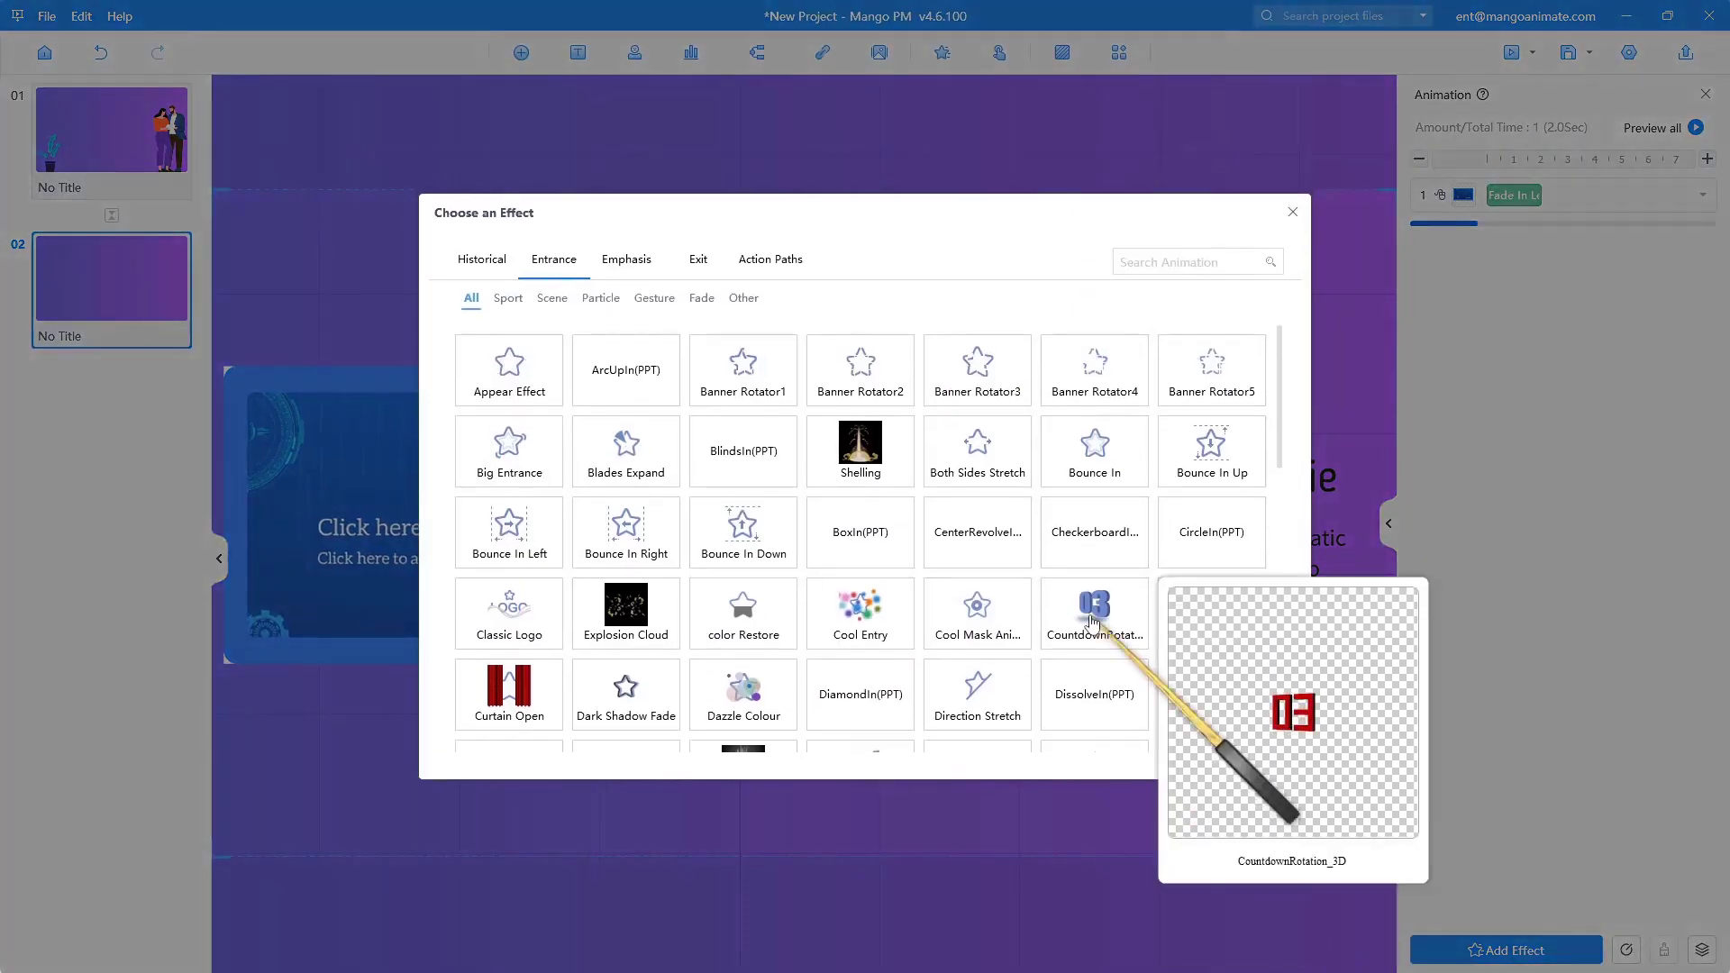
{"action": "left_click", "coordinate": [1089, 451]}
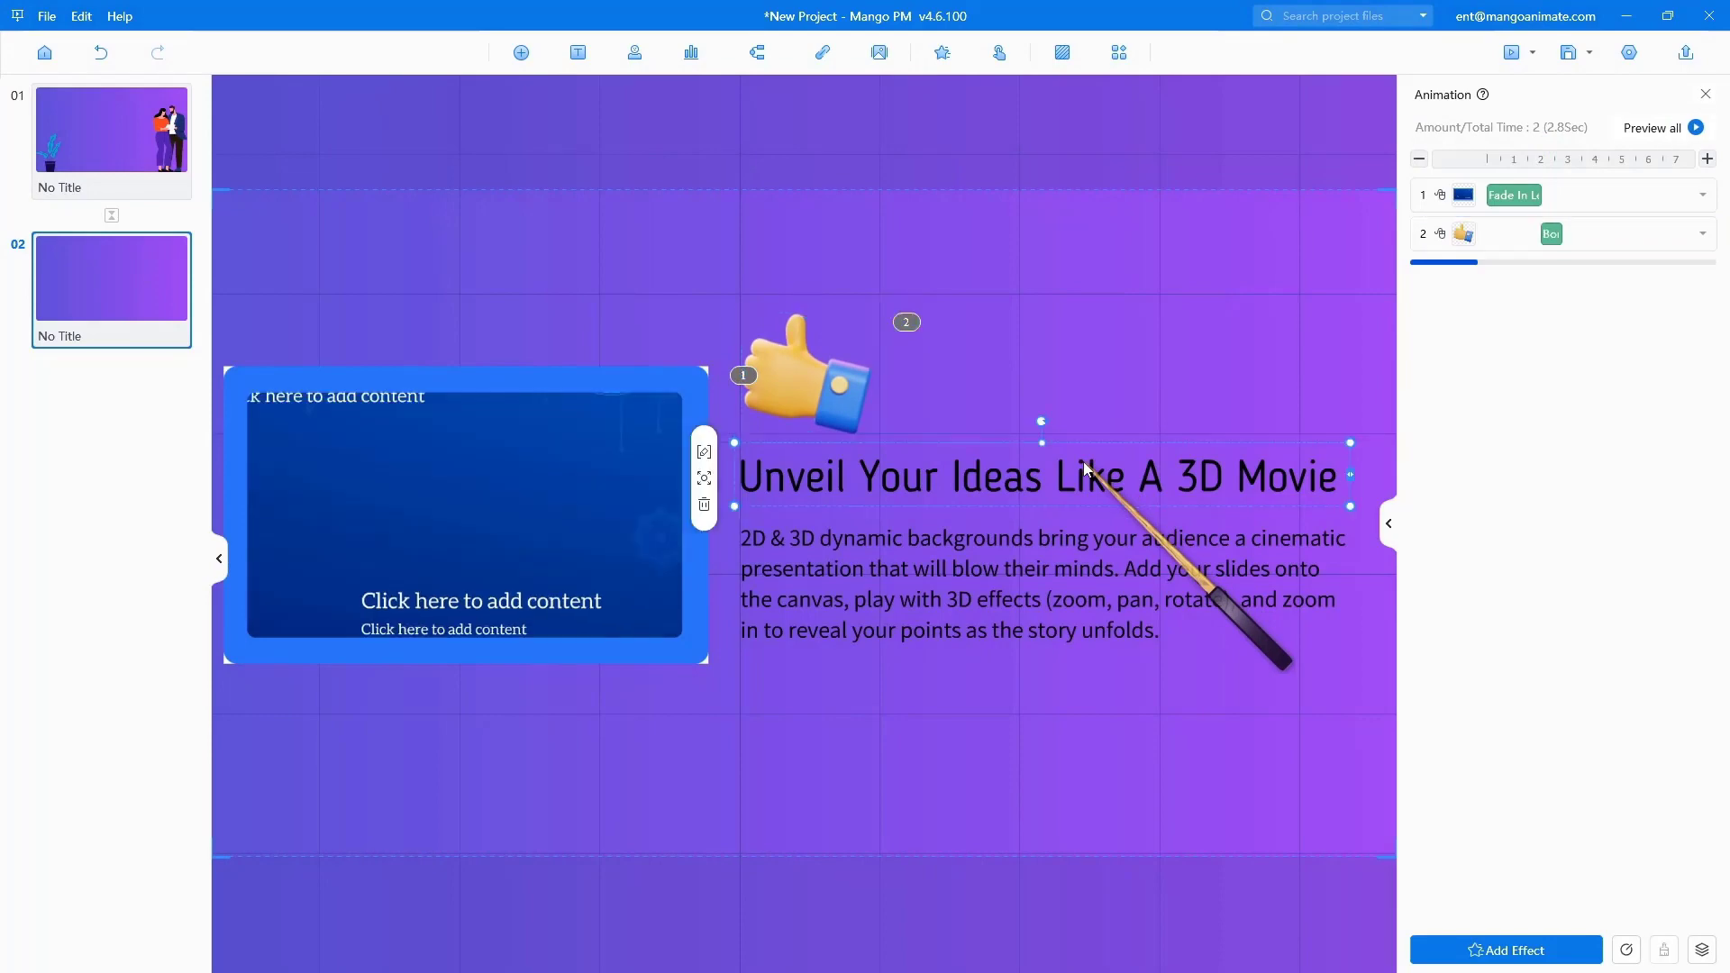
{"action": "left_click", "coordinate": [1523, 948]}
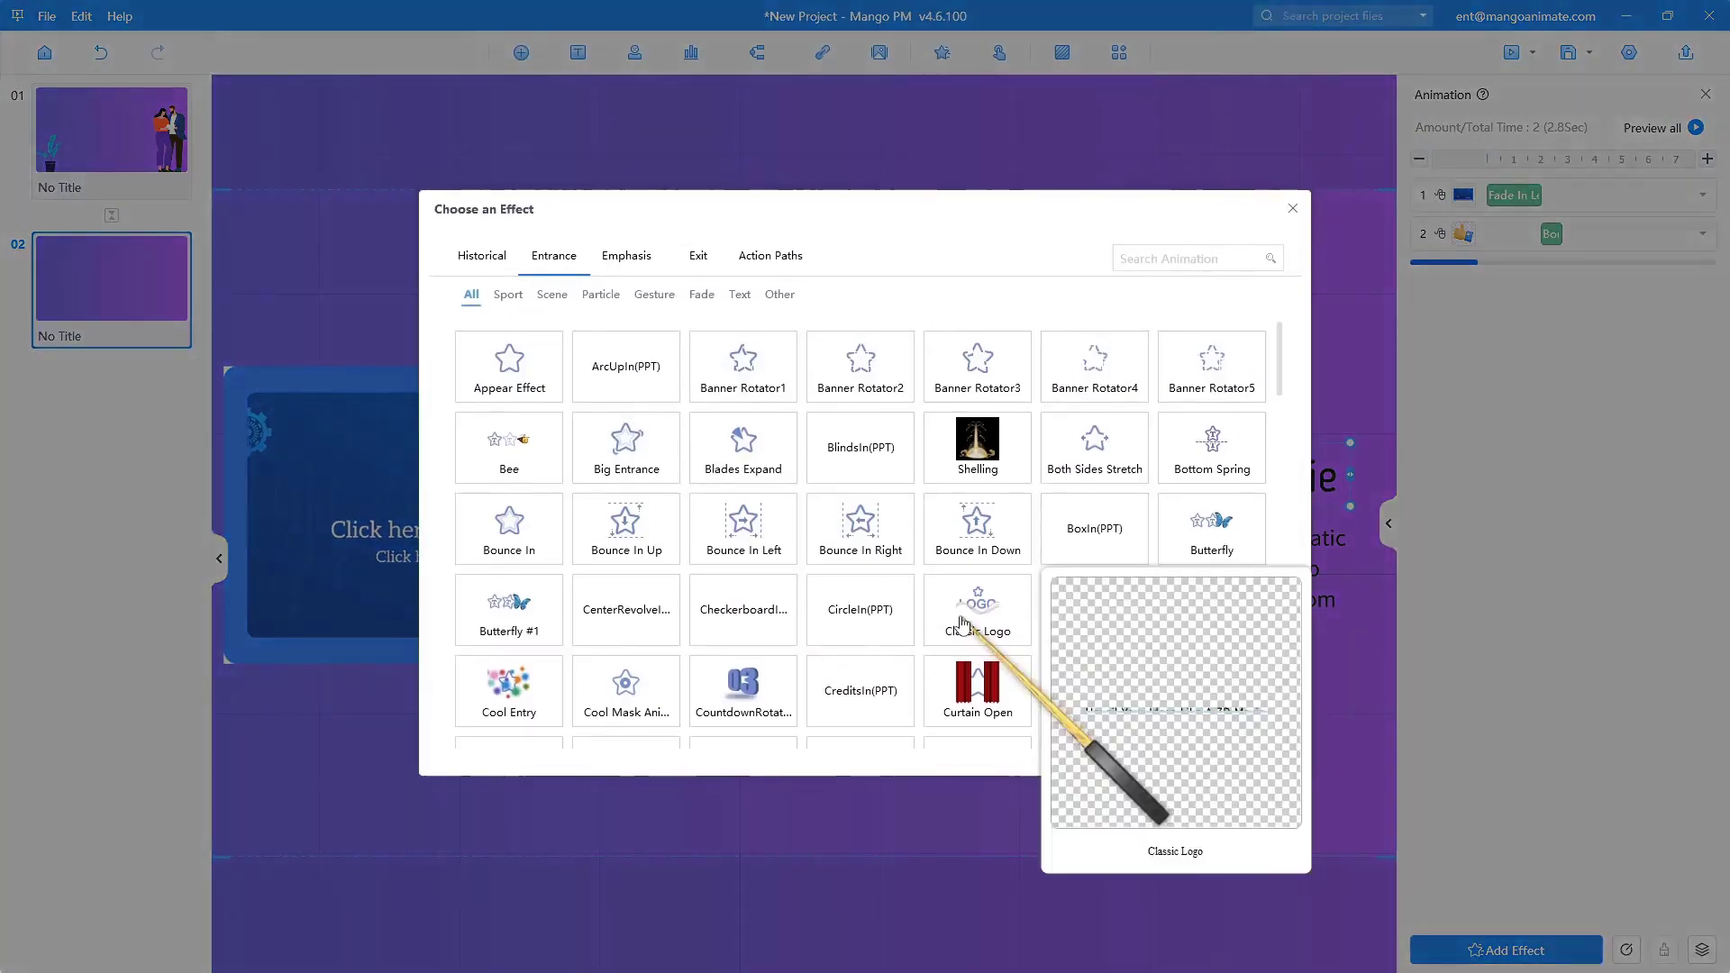
{"action": "left_click", "coordinate": [519, 535]}
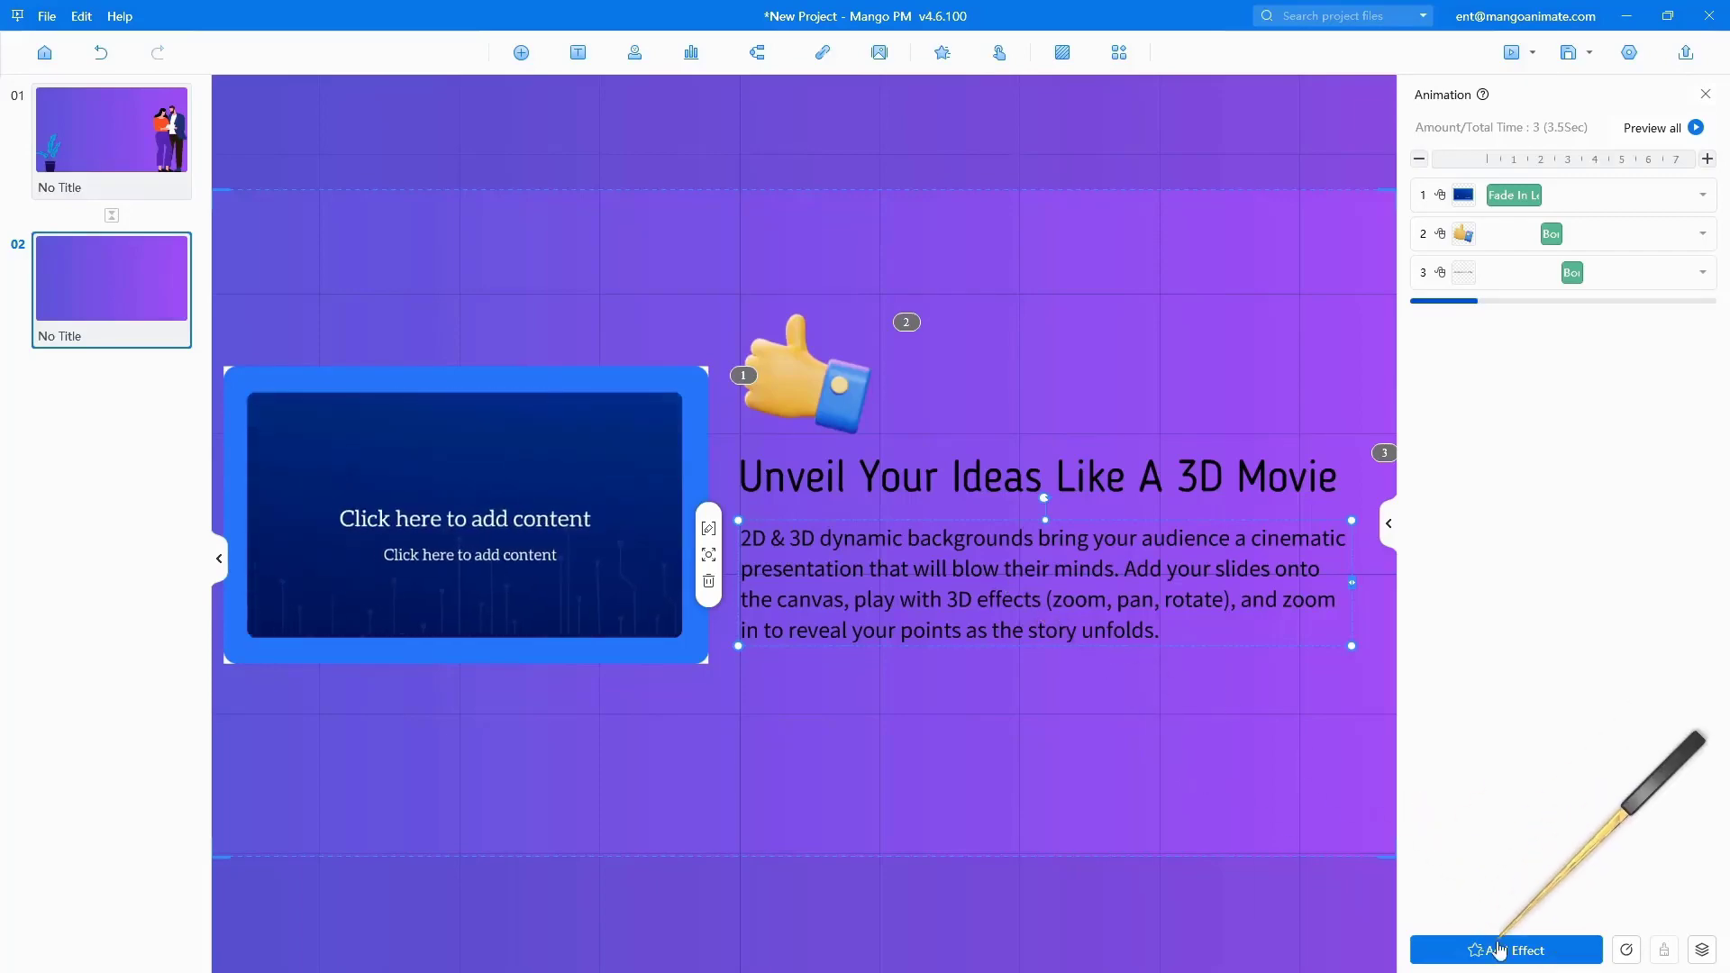
Apply the Hand Text Typewriter entrance effect to the paragraph below the heading
{"action": "left_click", "coordinate": [1443, 948]}
{"action": "mouse_move", "coordinate": [1053, 624]}
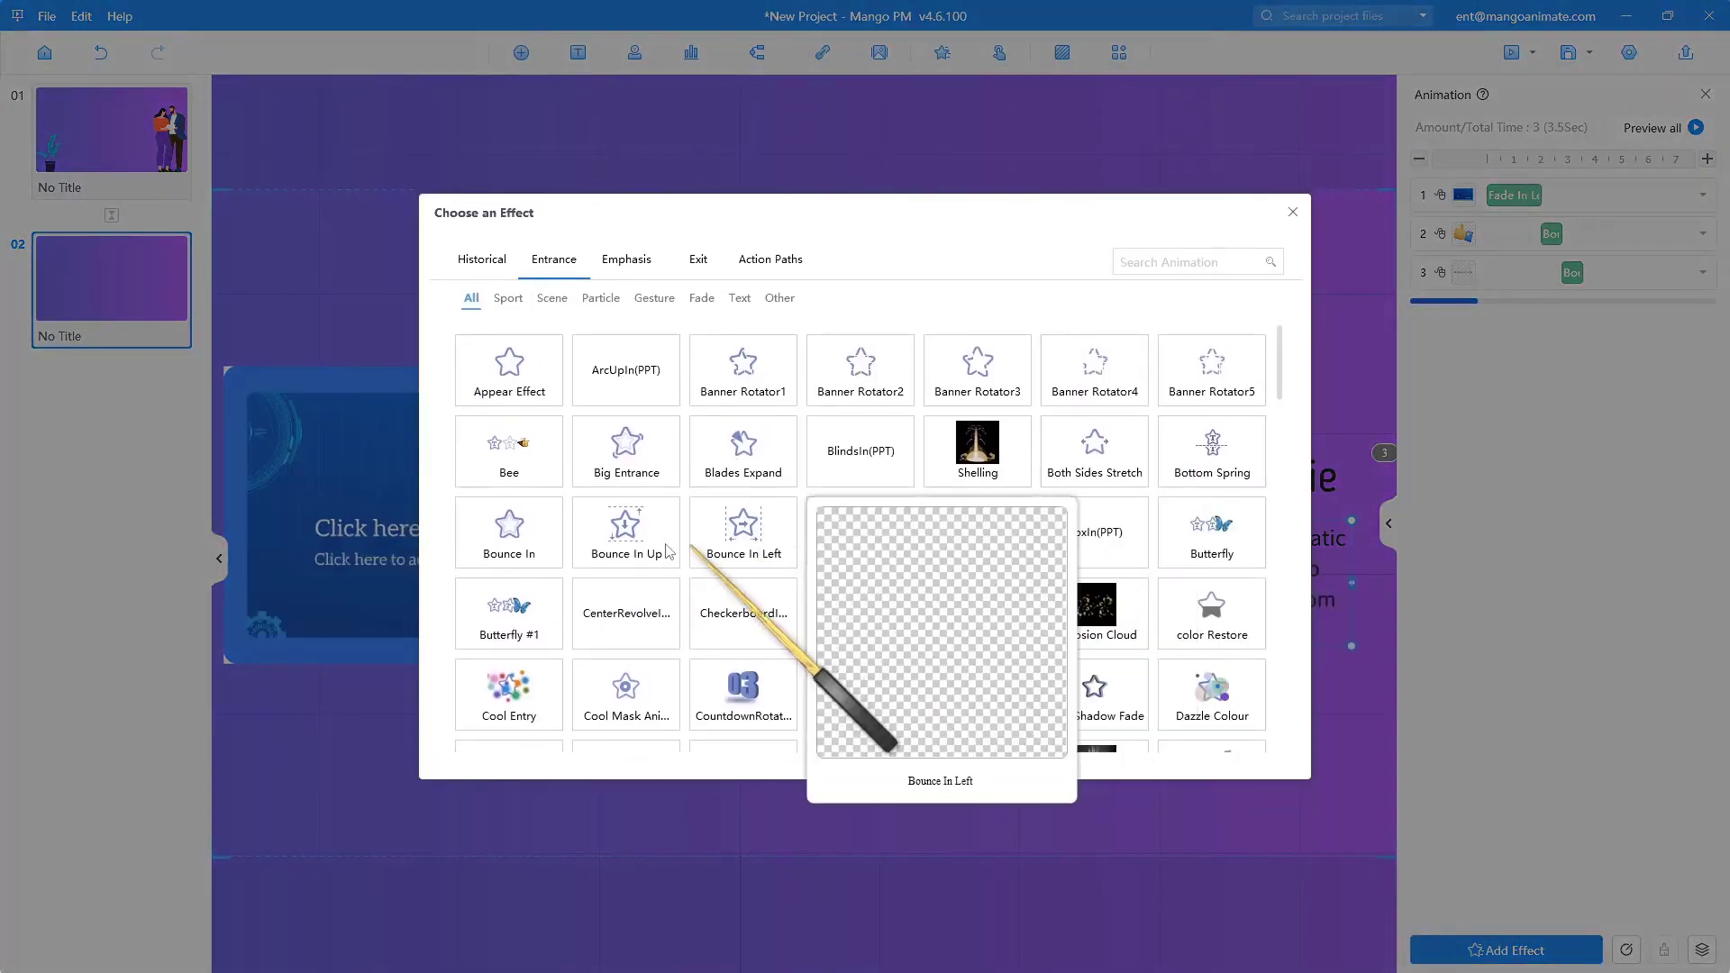
{"action": "scroll", "coordinate": [739, 568], "scroll_direction": "down", "scroll_amount": 5}
{"action": "mouse_move", "coordinate": [769, 508]}
{"action": "mouse_move", "coordinate": [655, 576]}
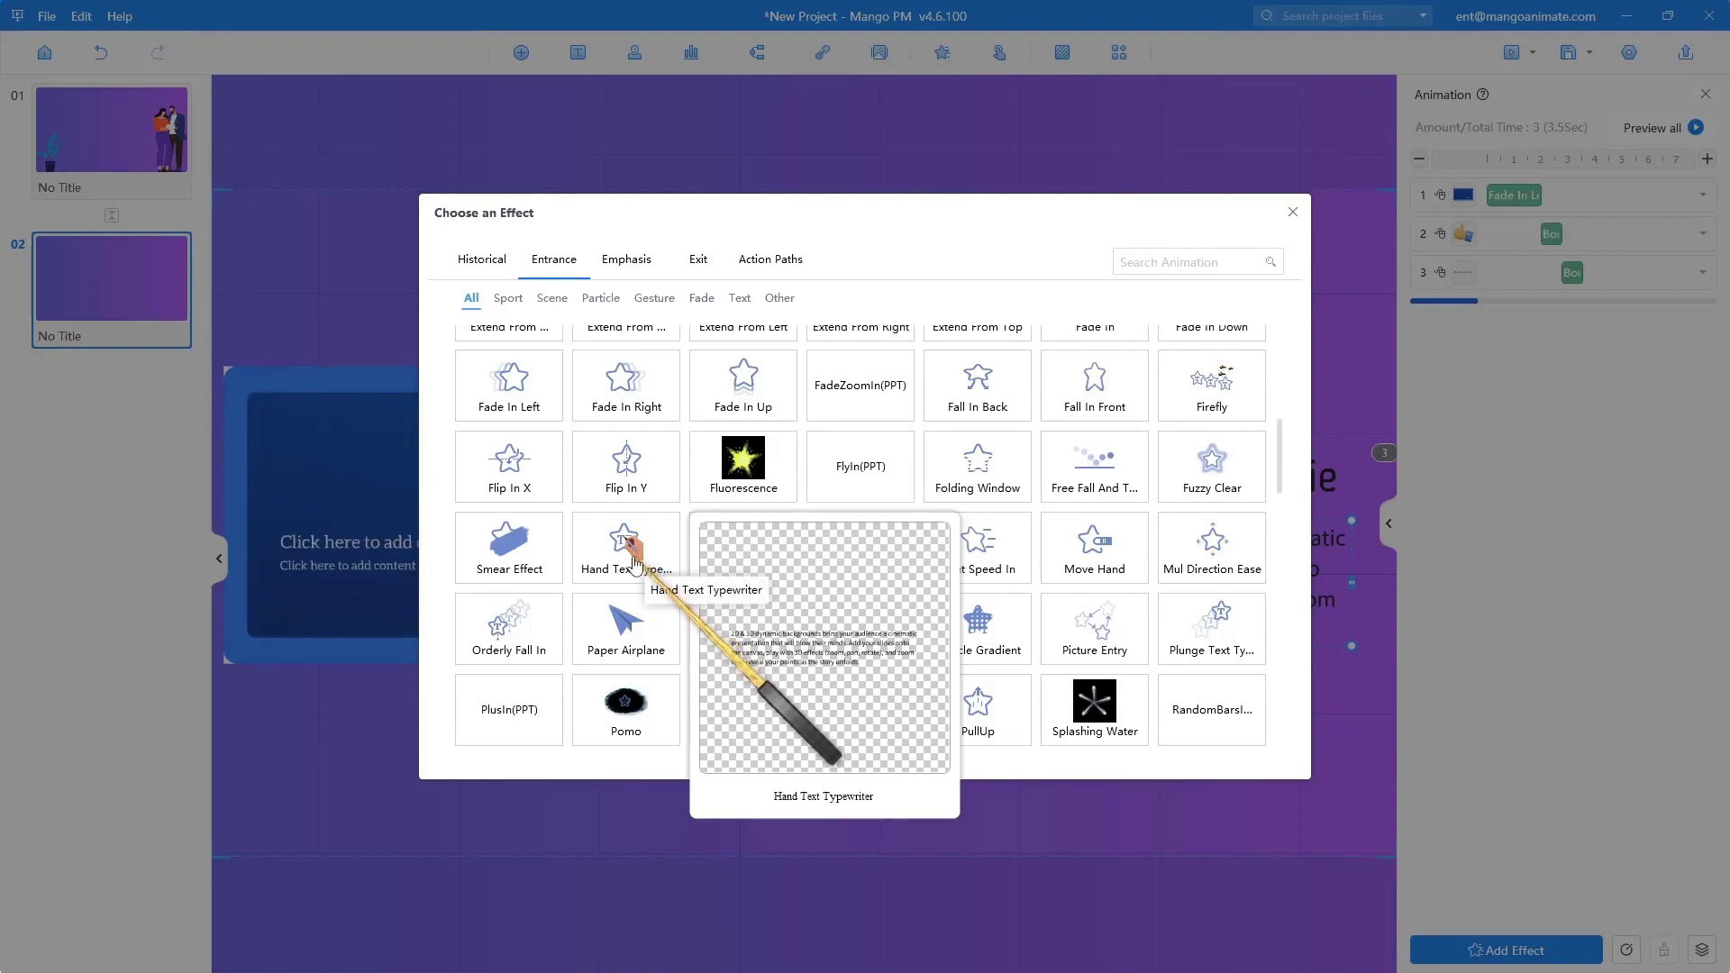
{"action": "mouse_move", "coordinate": [790, 566]}
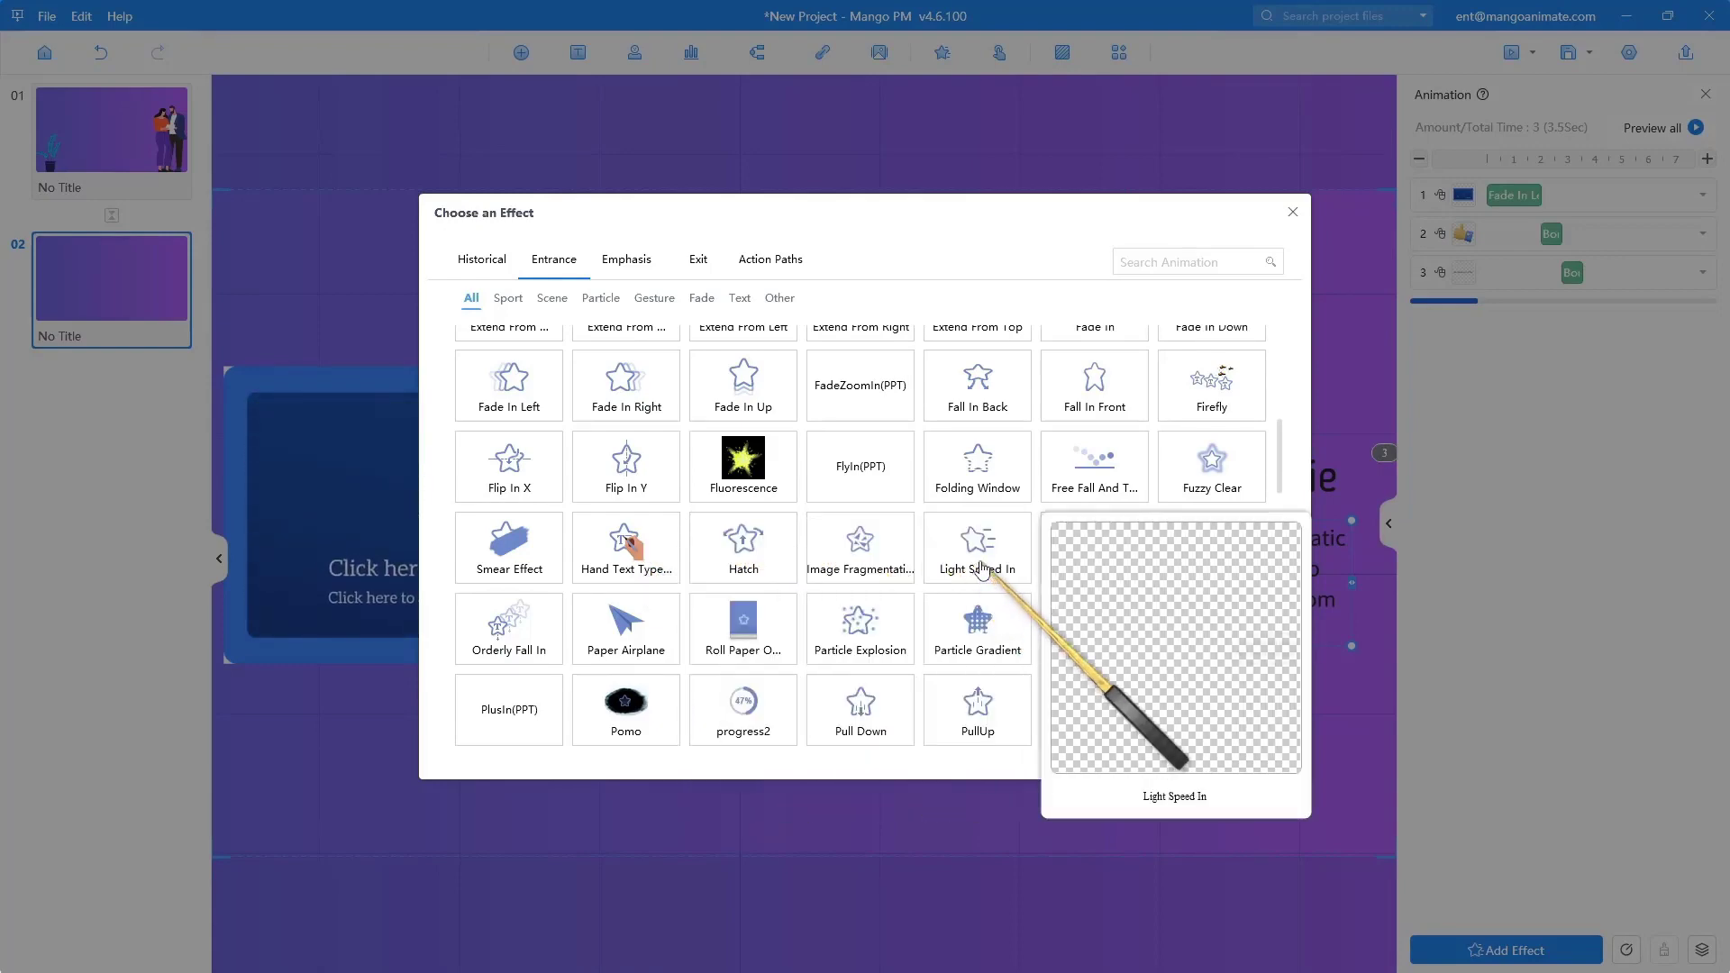
{"action": "left_click", "coordinate": [631, 545]}
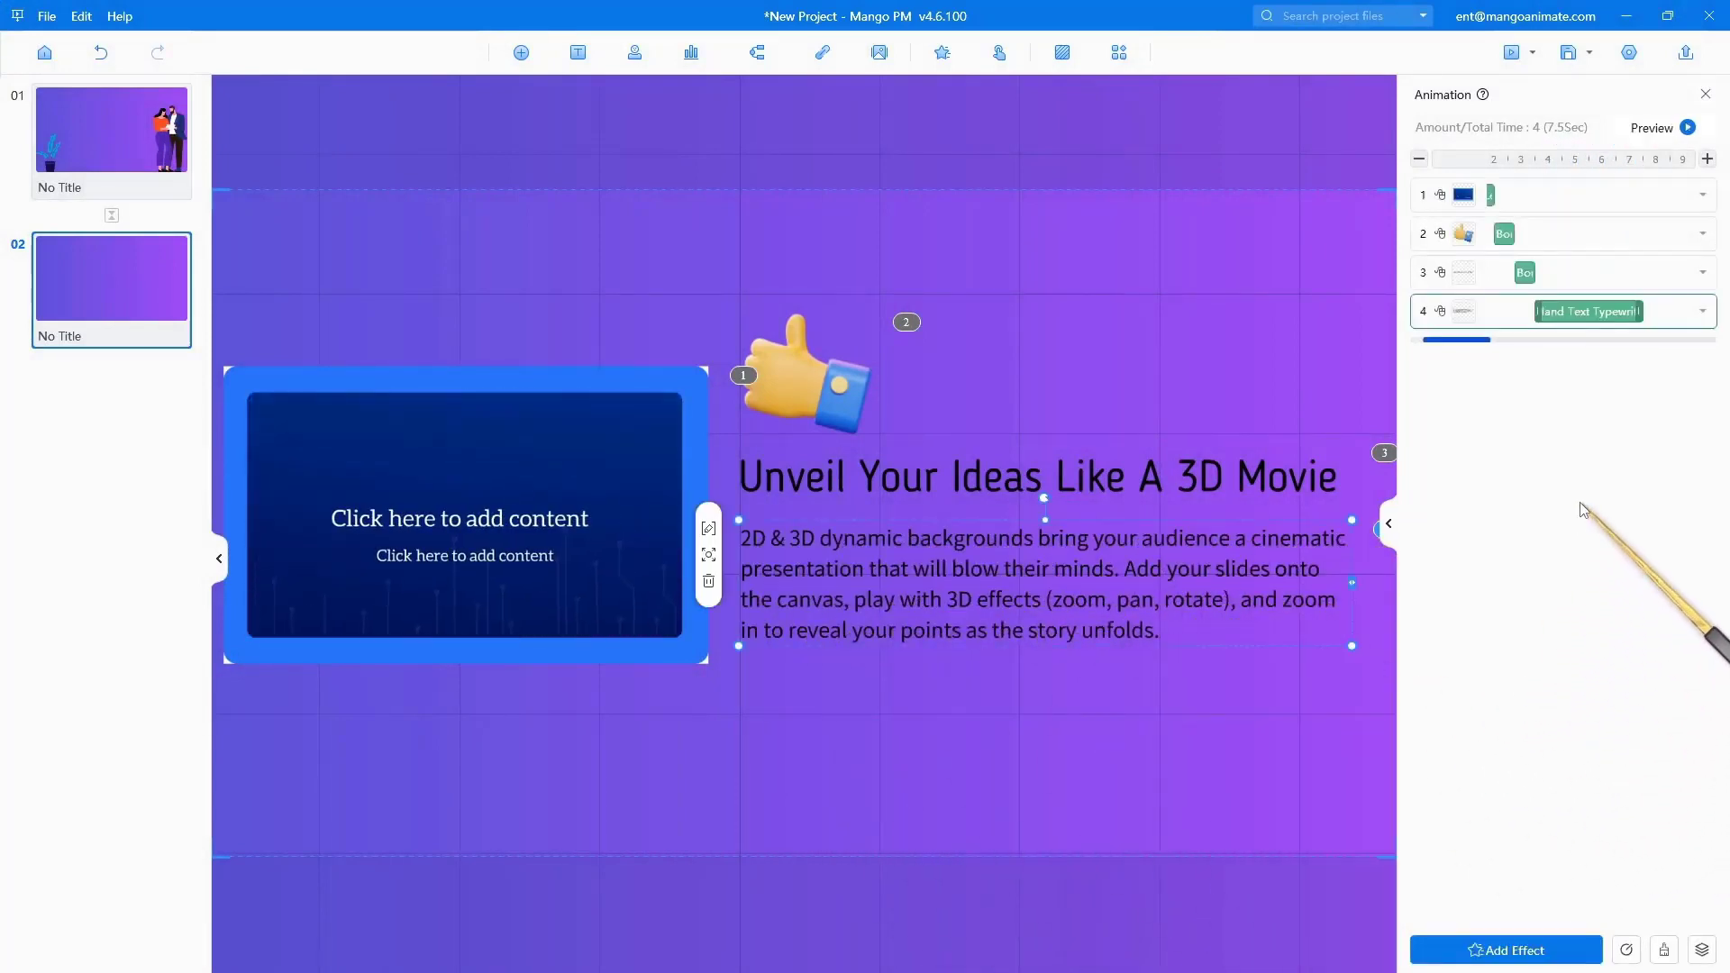
Set the Hand Text Typewriter effect's duration to 5 seconds, and extend it slightly further on the animation timeline
{"action": "left_click", "coordinate": [1703, 311]}
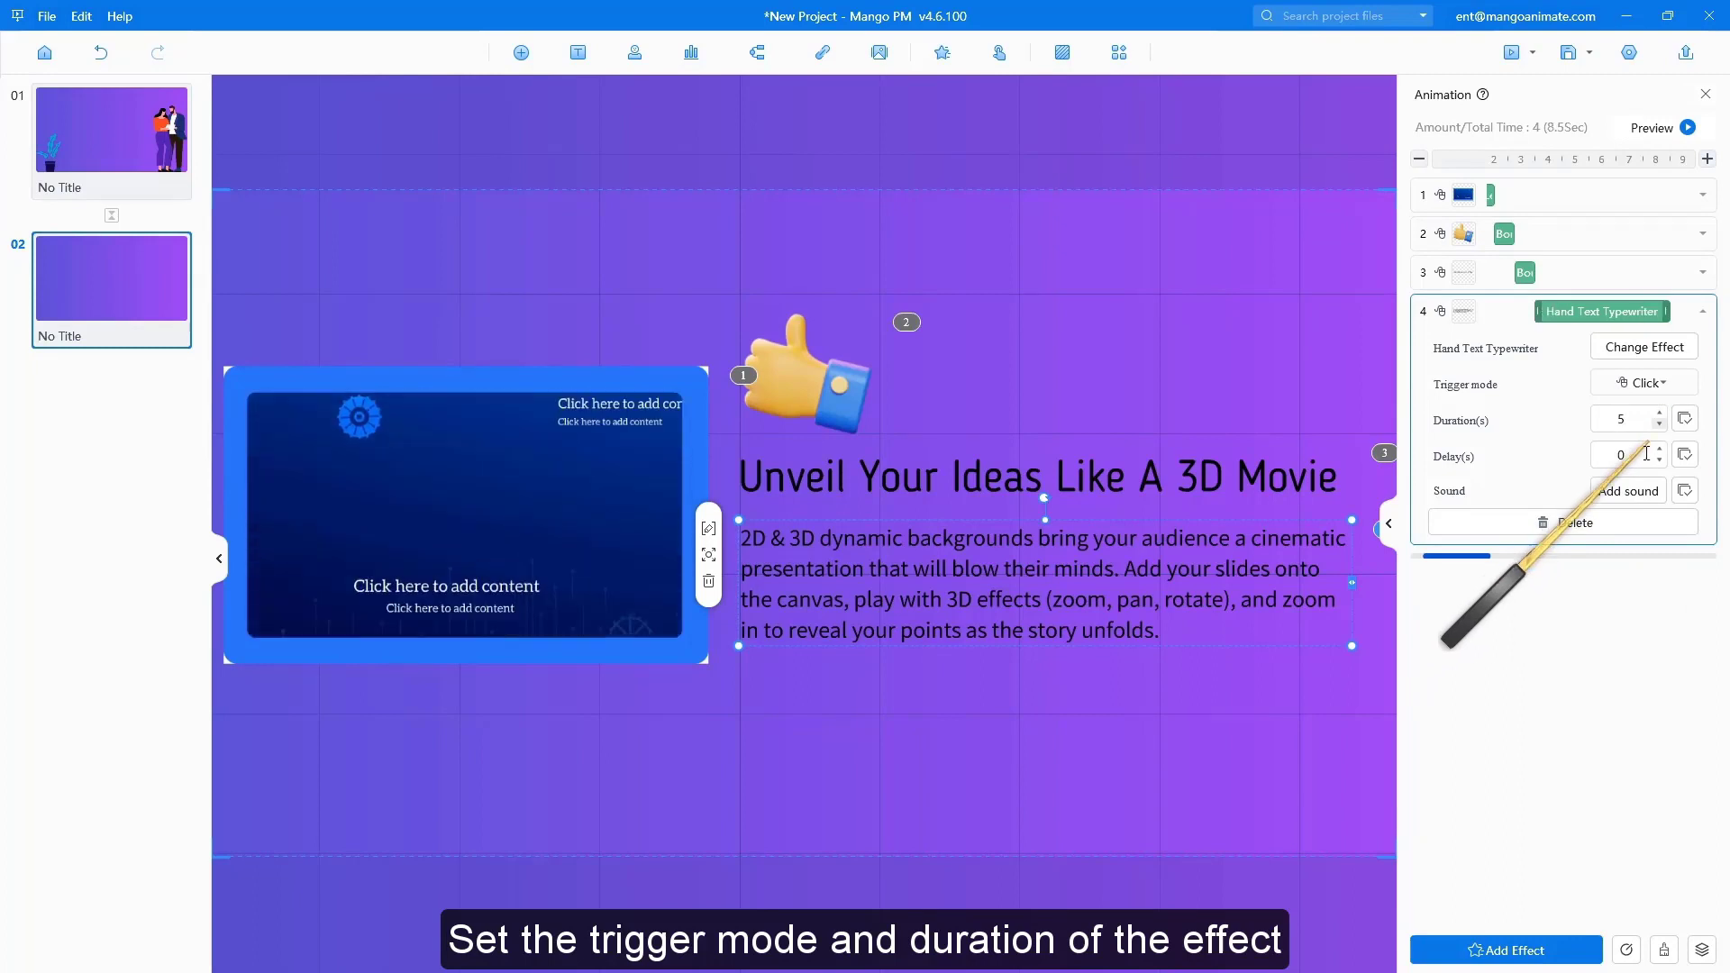
{"action": "left_click", "coordinate": [1702, 314]}
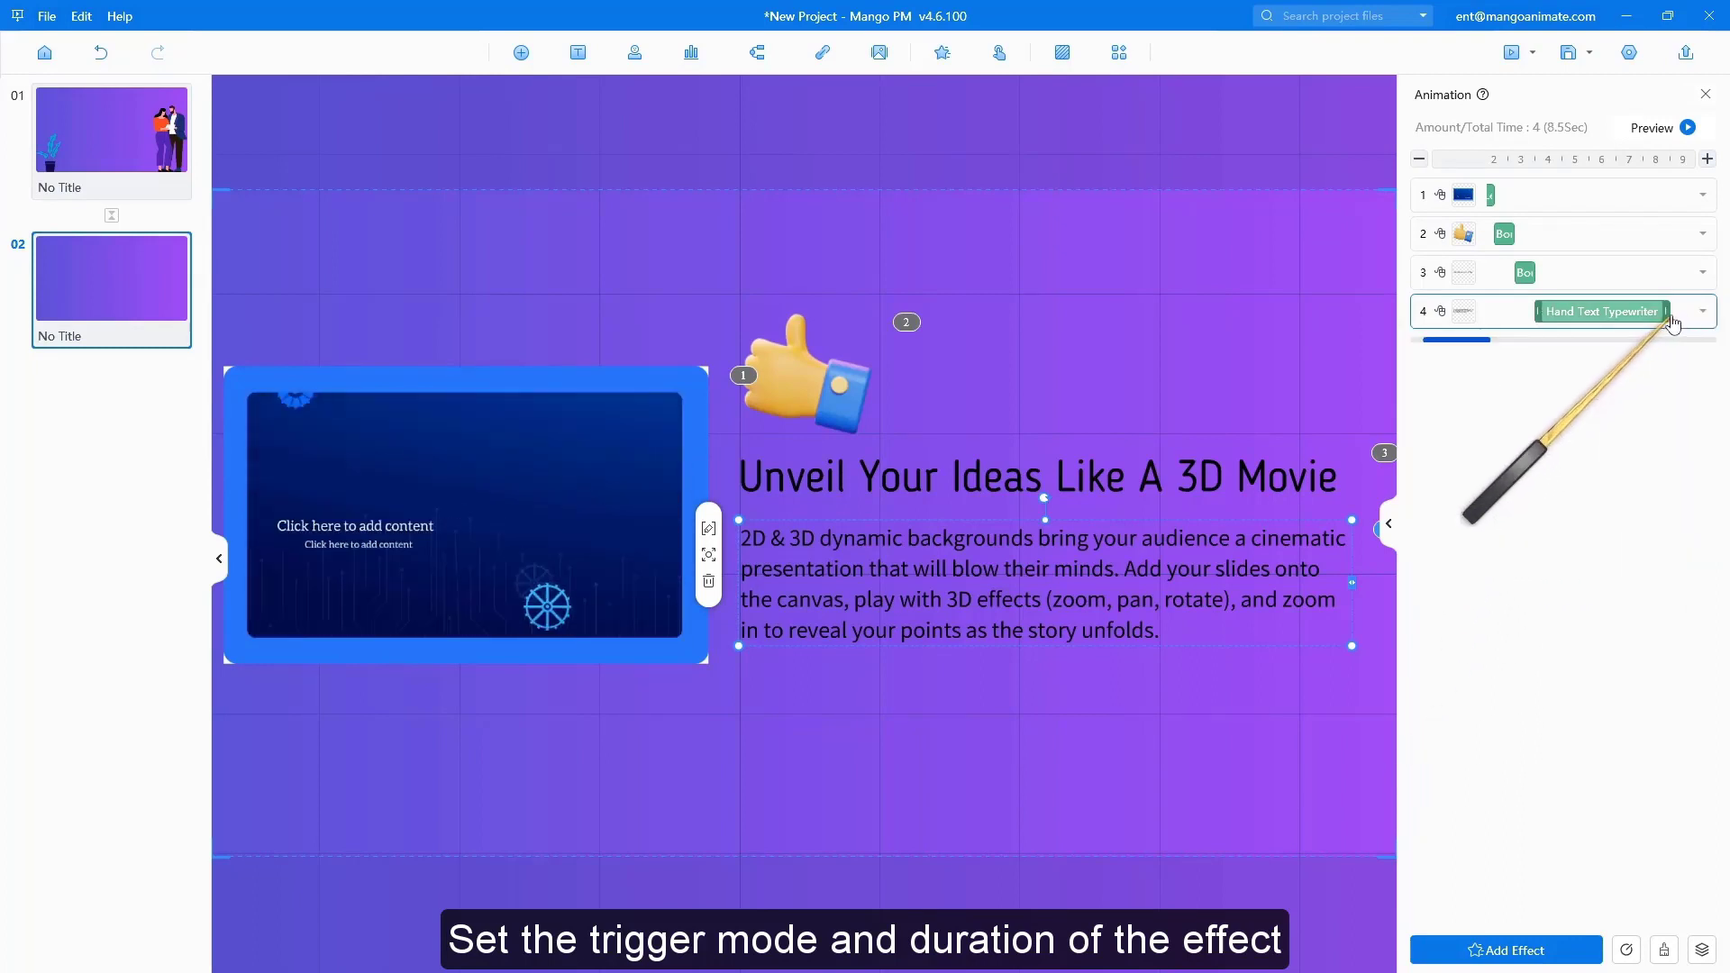
{"action": "left_click_drag", "start_coordinate": [1670, 318], "coordinate": [1683, 318]}
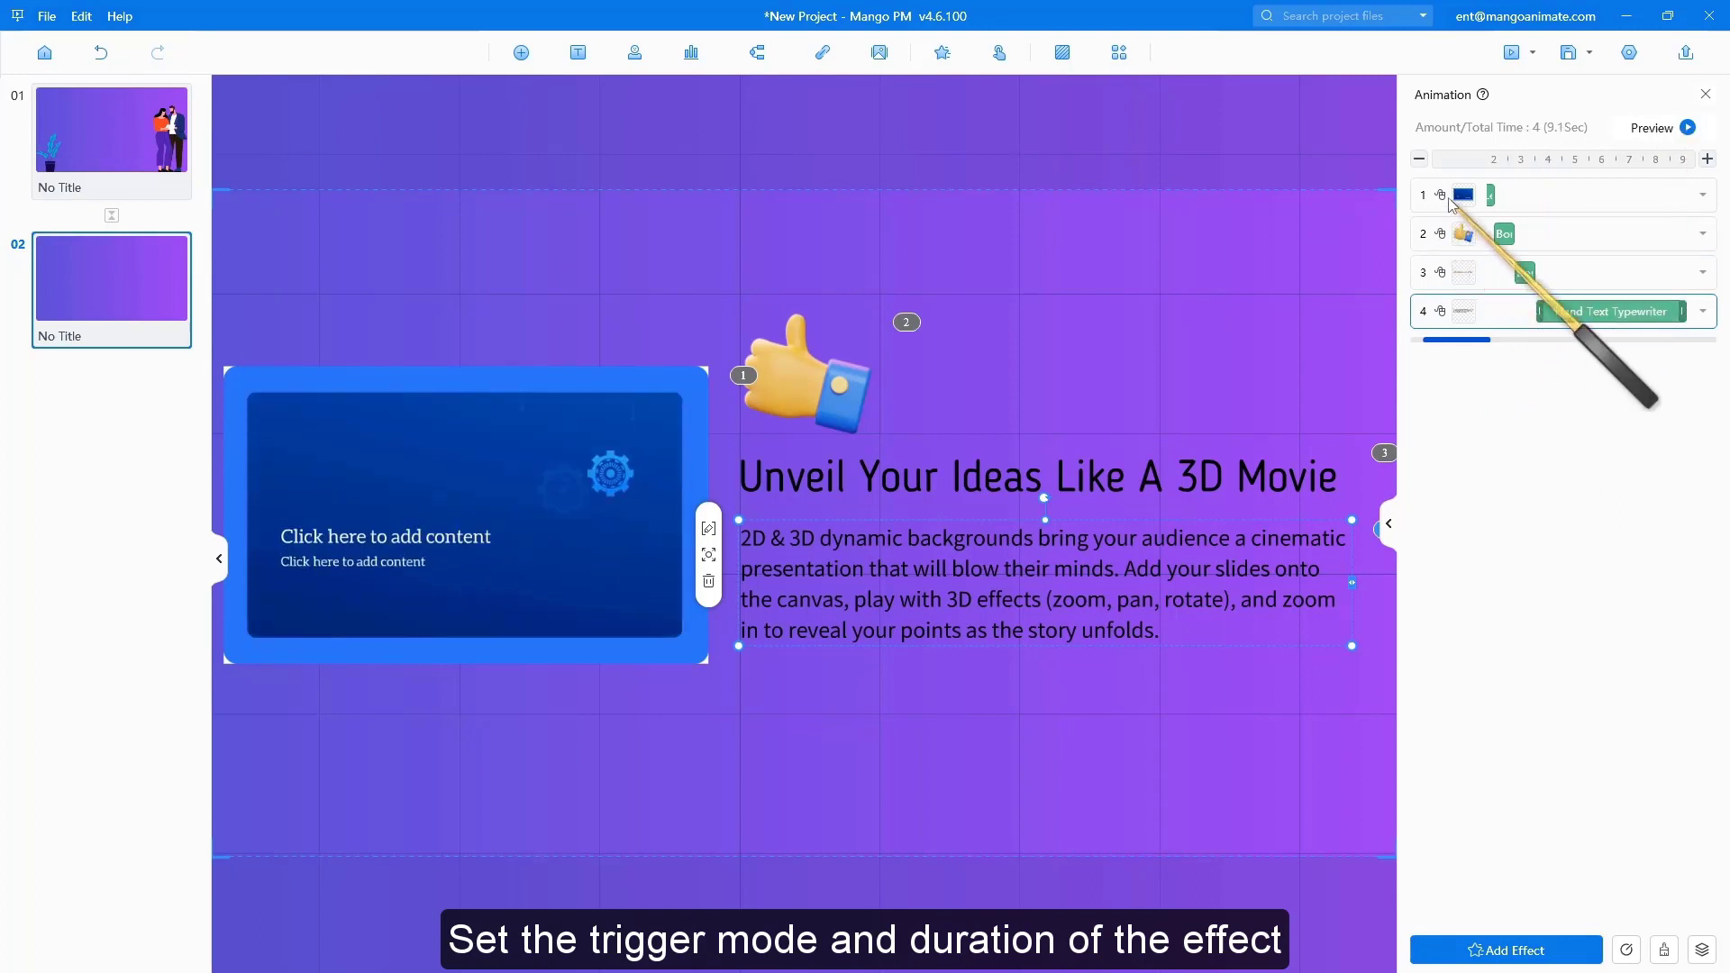
Set the heading's animation to start With Previous and the paragraph's to start After Previous, and preview all animations
{"action": "left_click", "coordinate": [1441, 274]}
{"action": "left_click", "coordinate": [1441, 312]}
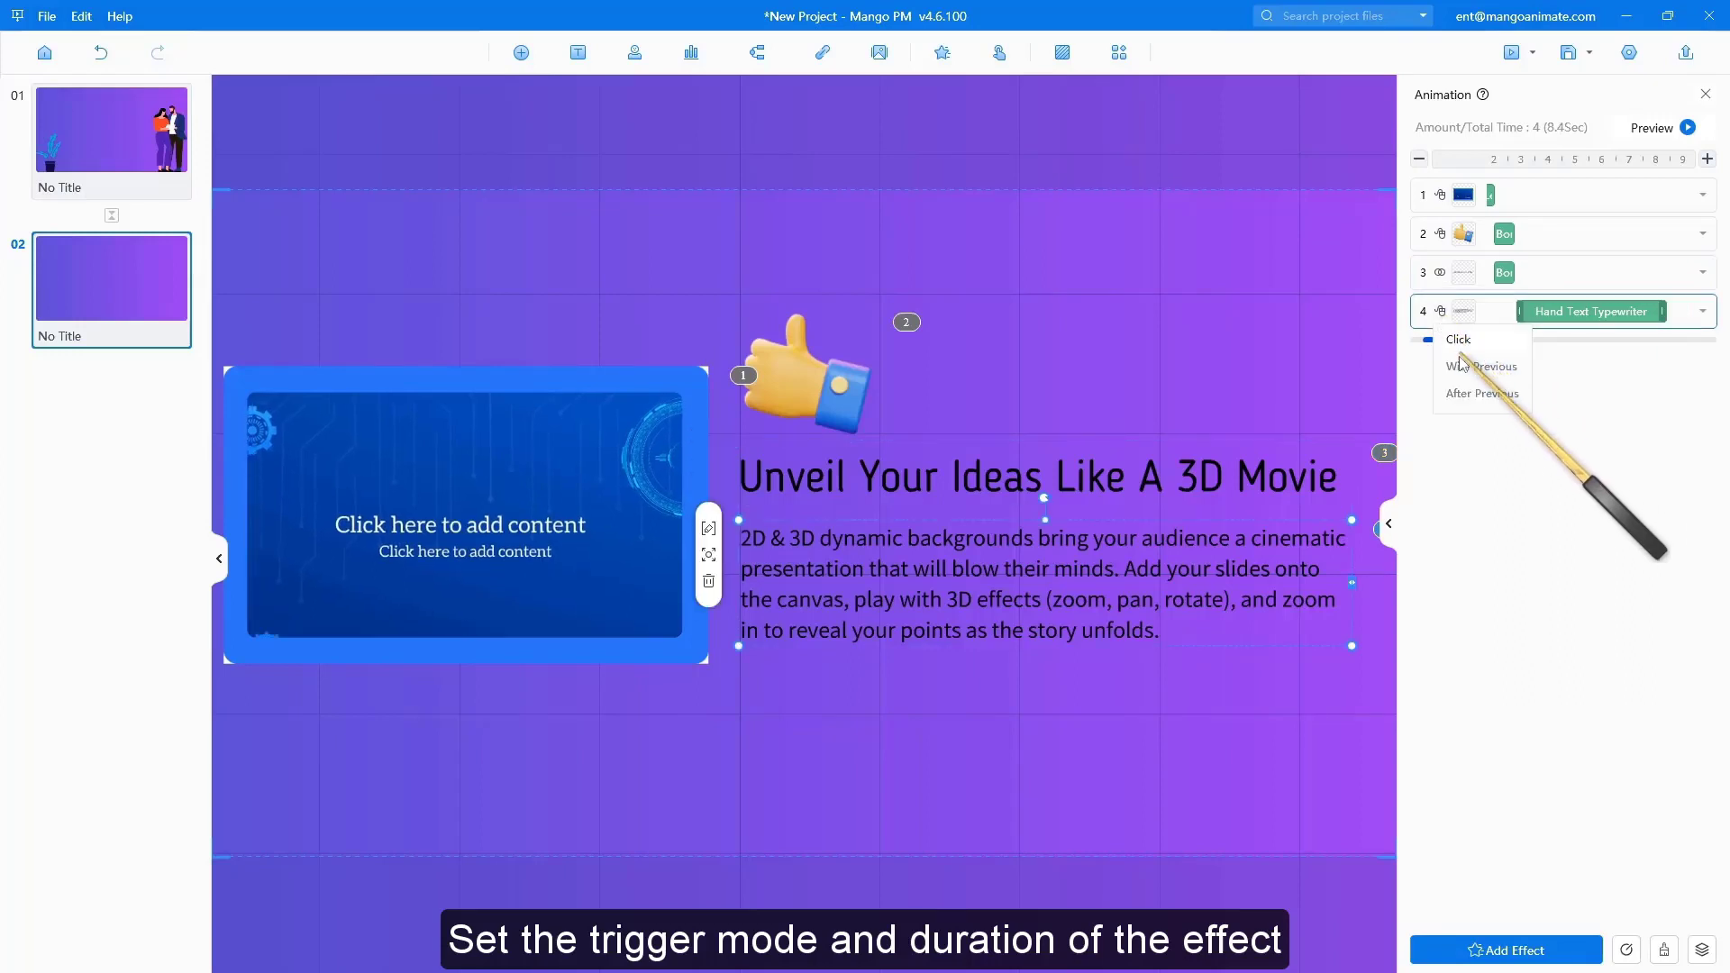
{"action": "left_click", "coordinate": [1478, 391]}
{"action": "left_click", "coordinate": [1565, 425]}
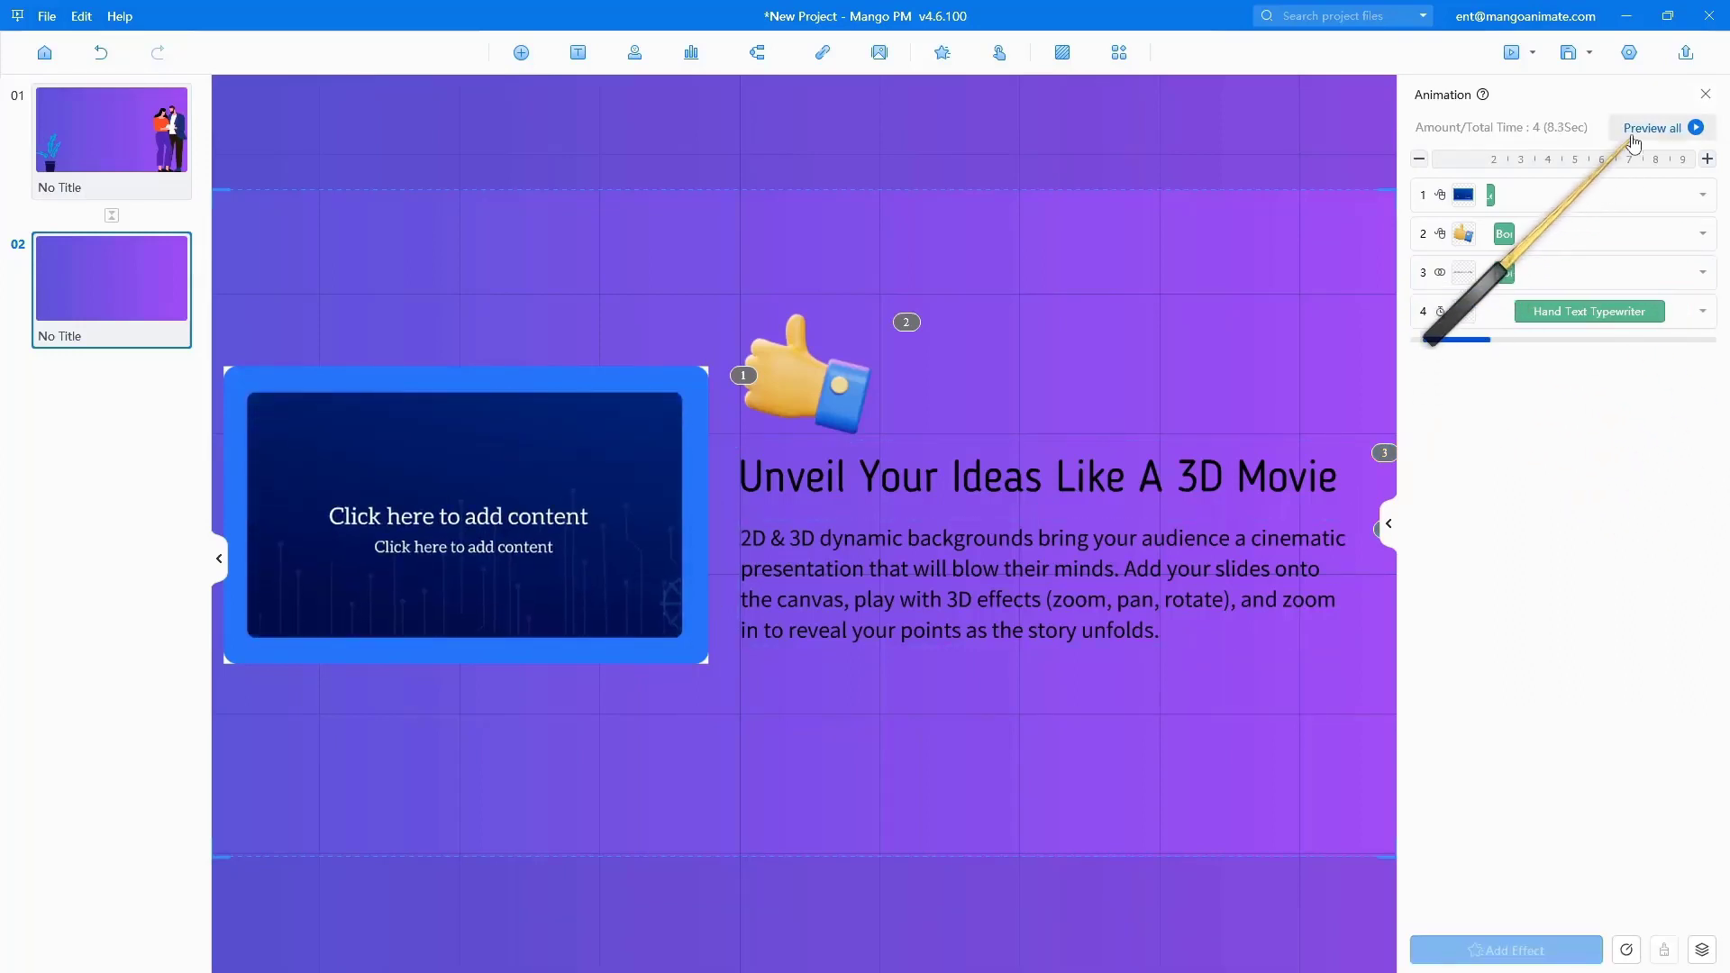
{"action": "left_click", "coordinate": [1648, 134]}
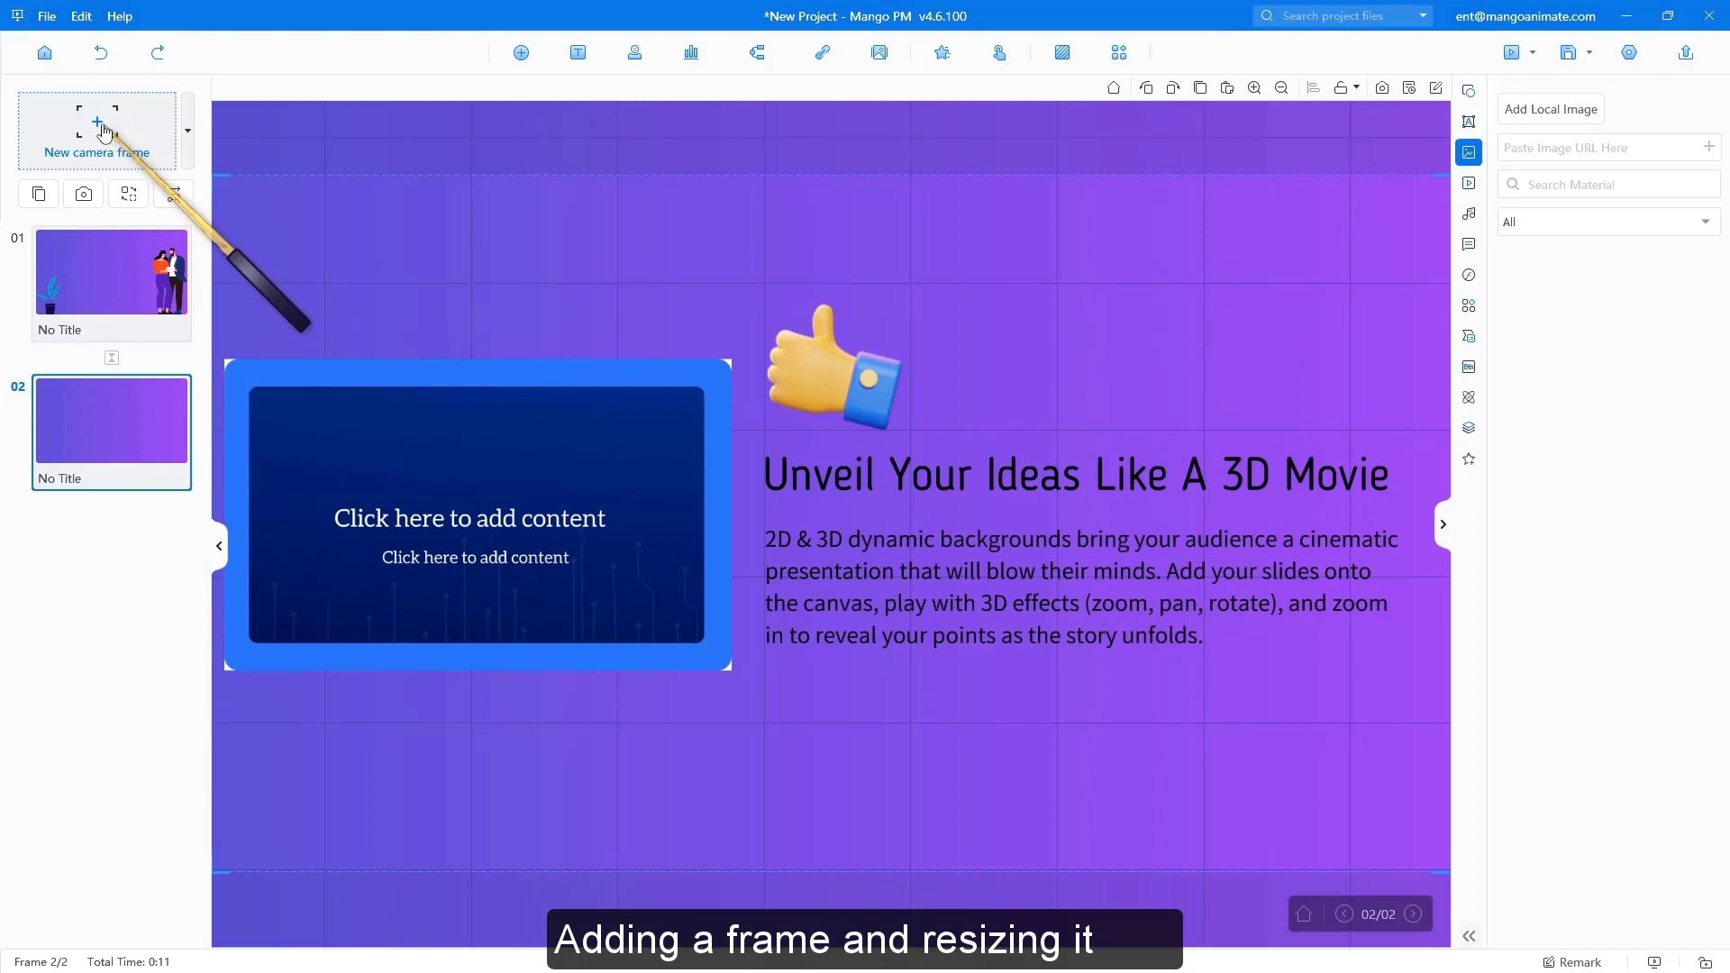
Add a third camera frame to the canvas
{"action": "left_click_drag", "start_coordinate": [103, 132], "coordinate": [996, 369]}
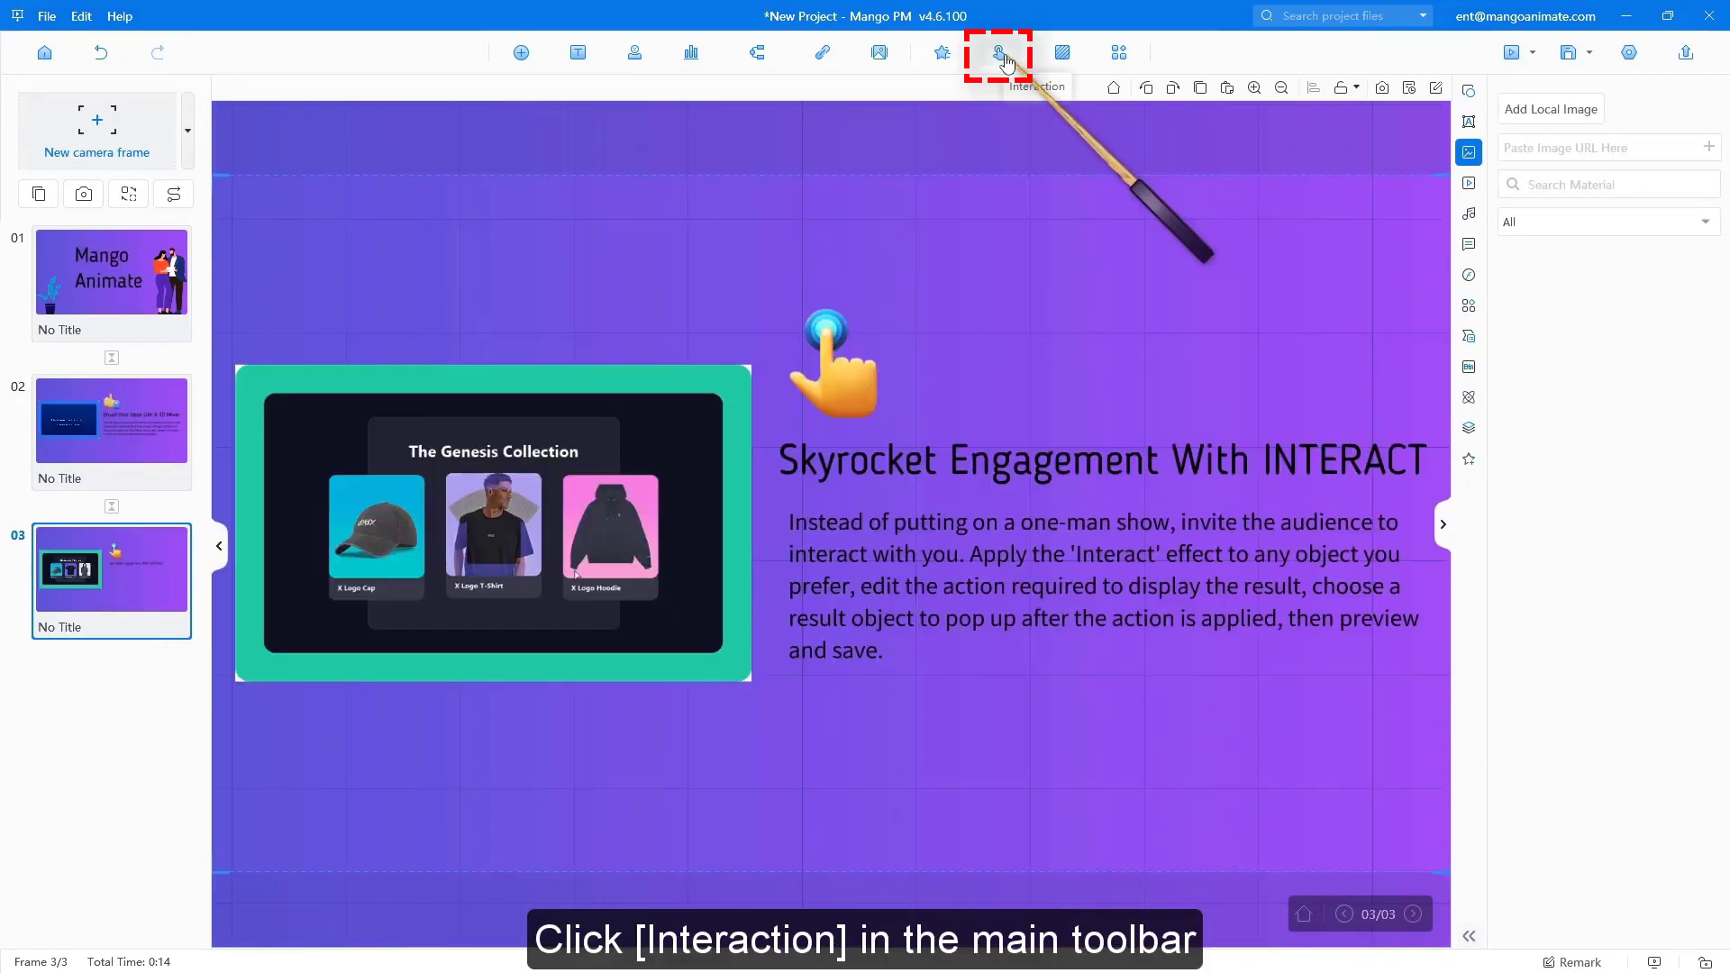
Add a Mouse Click interaction to the pointing-hand image in Interaction mode, with the same image as trigger object and Change Image URL as behavior
{"action": "left_click", "coordinate": [1001, 54]}
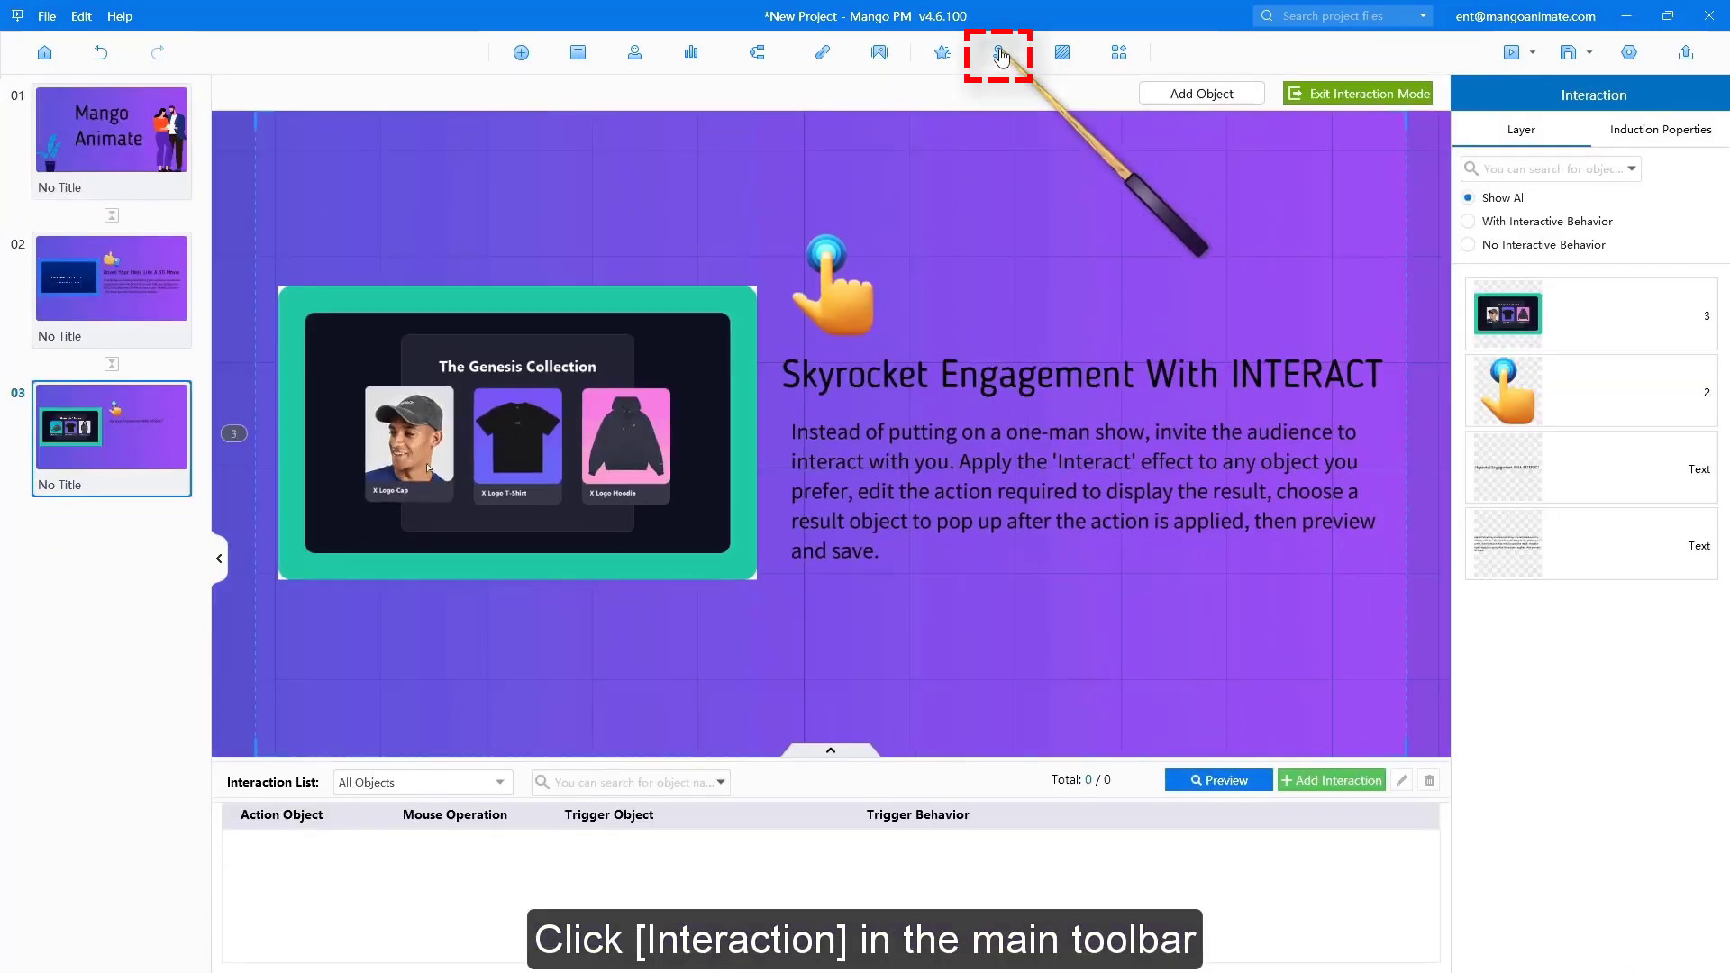
{"action": "left_click", "coordinate": [829, 290]}
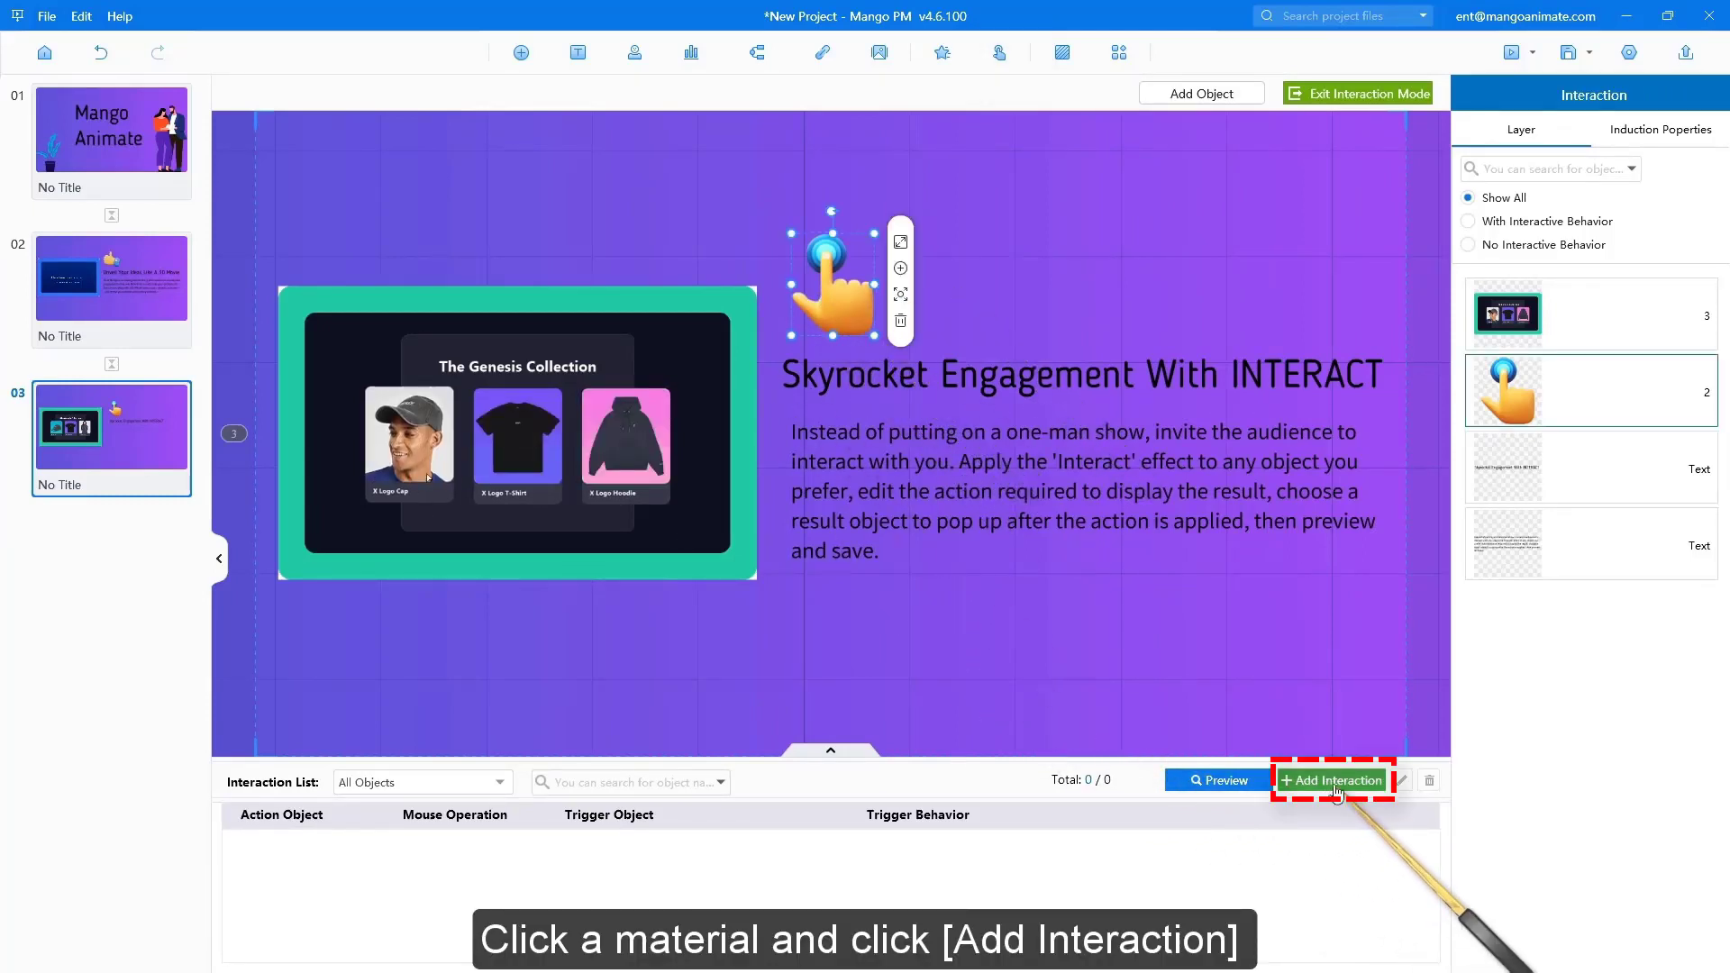
{"action": "left_click", "coordinate": [1332, 780]}
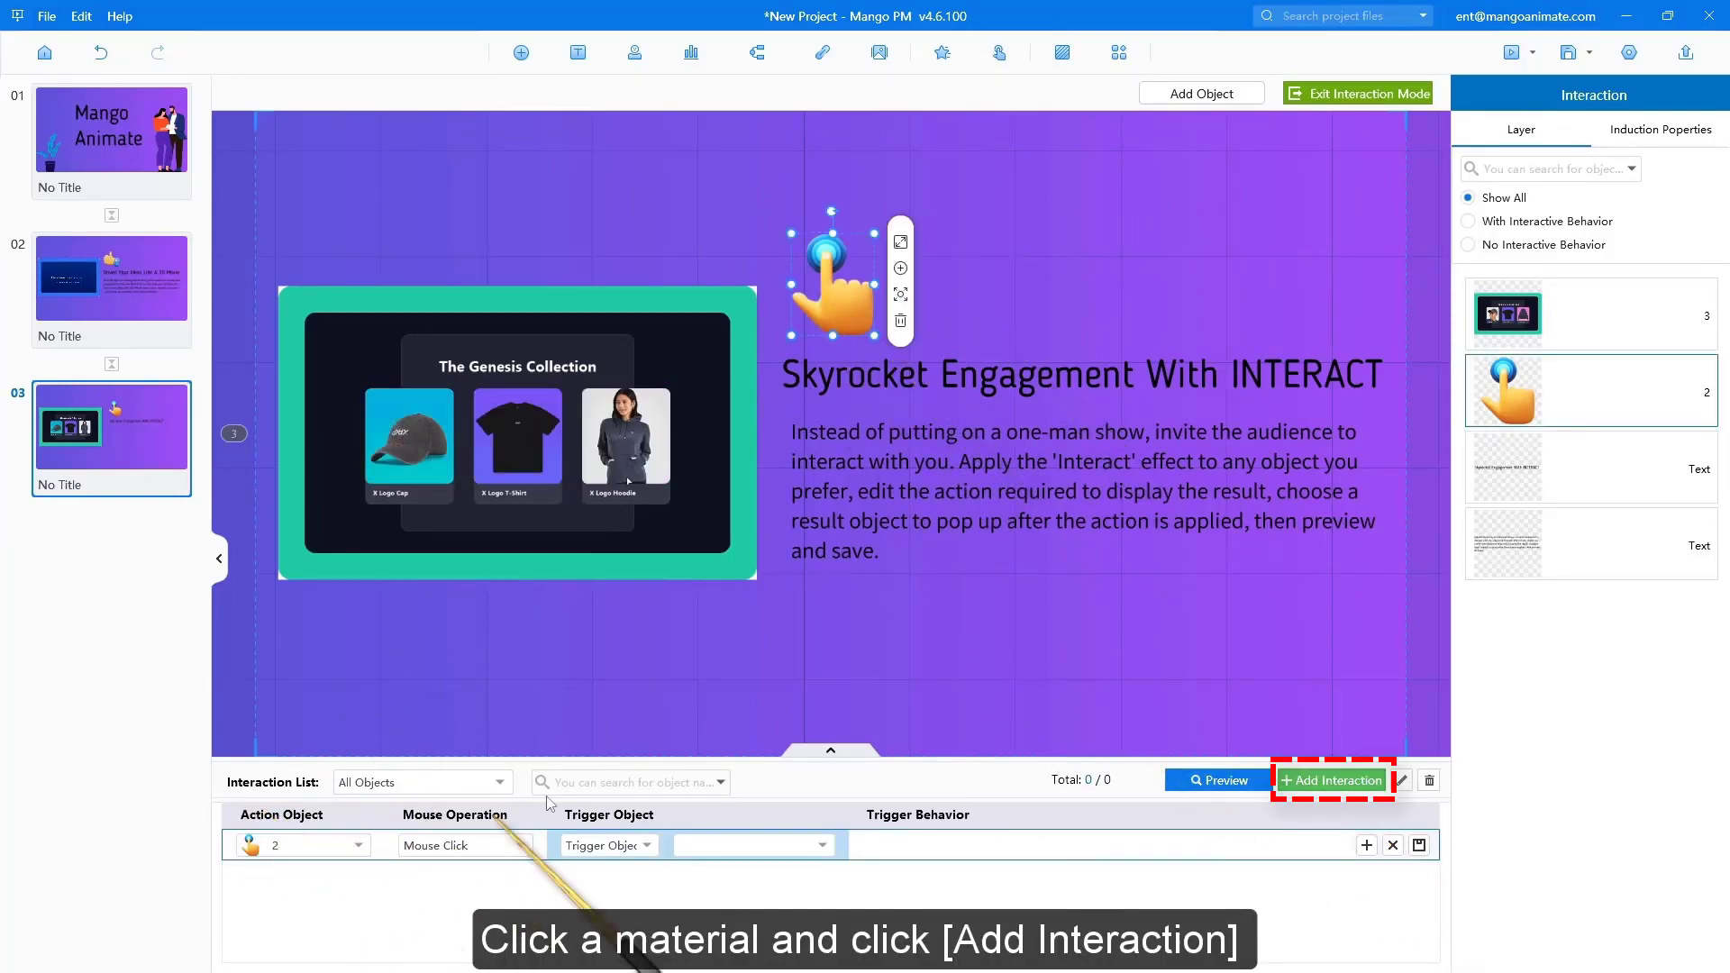
{"action": "left_click", "coordinate": [836, 300]}
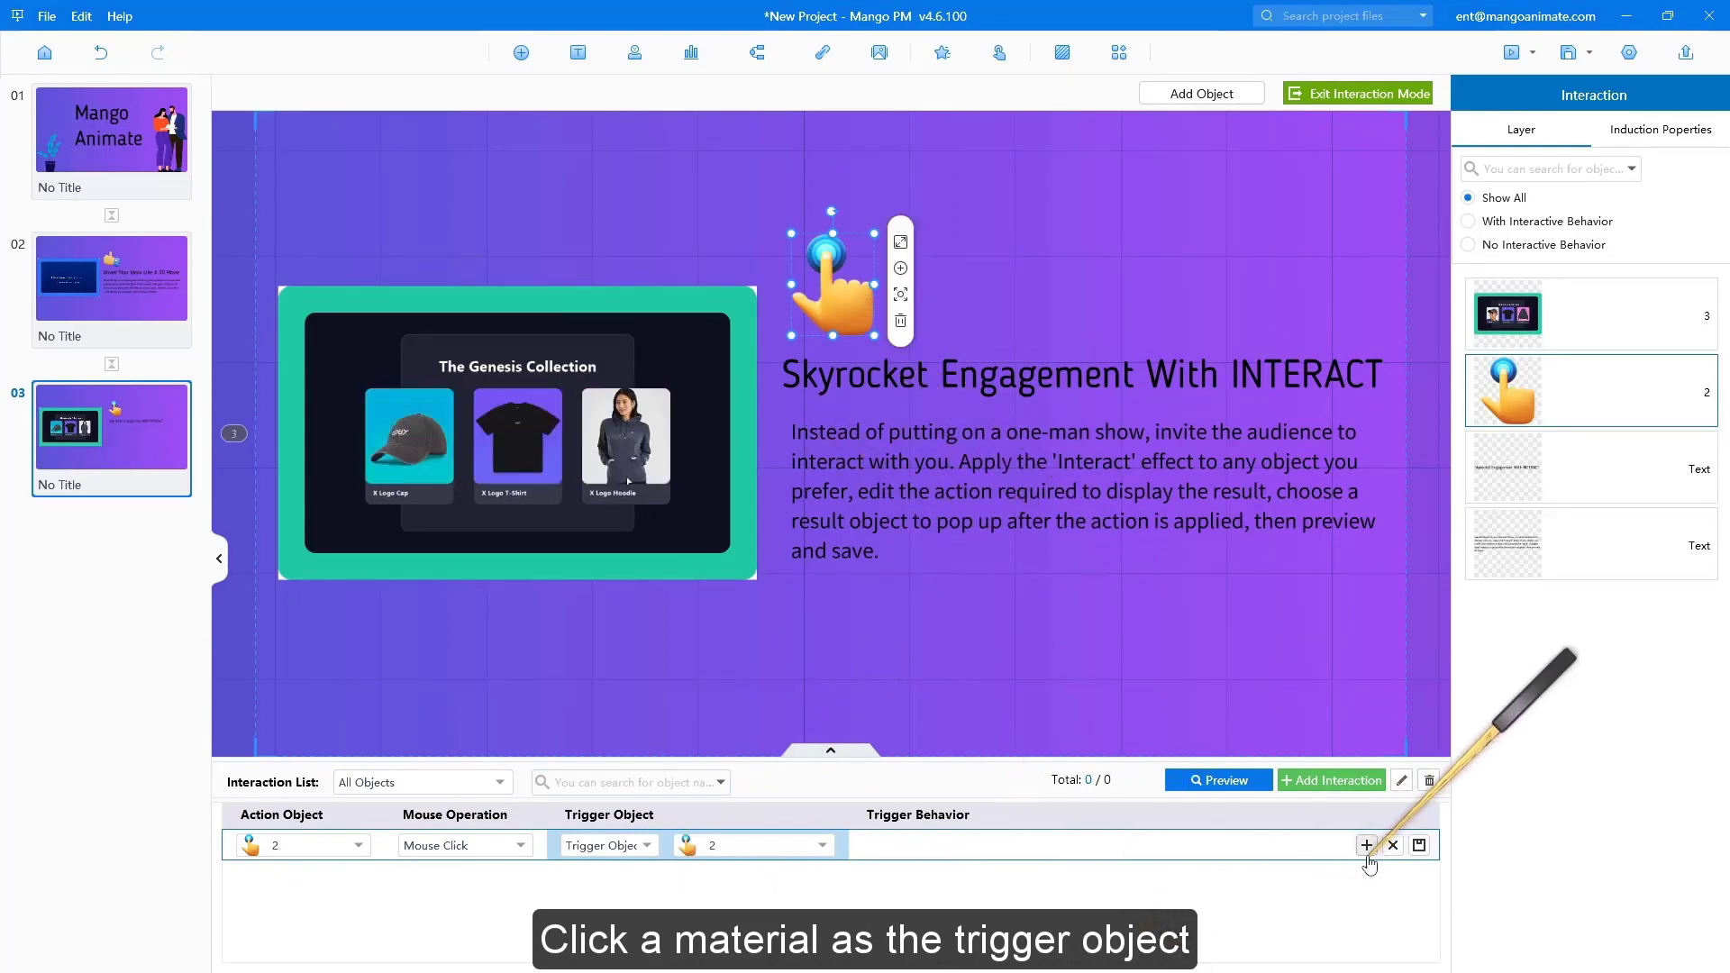
{"action": "left_click", "coordinate": [1367, 847]}
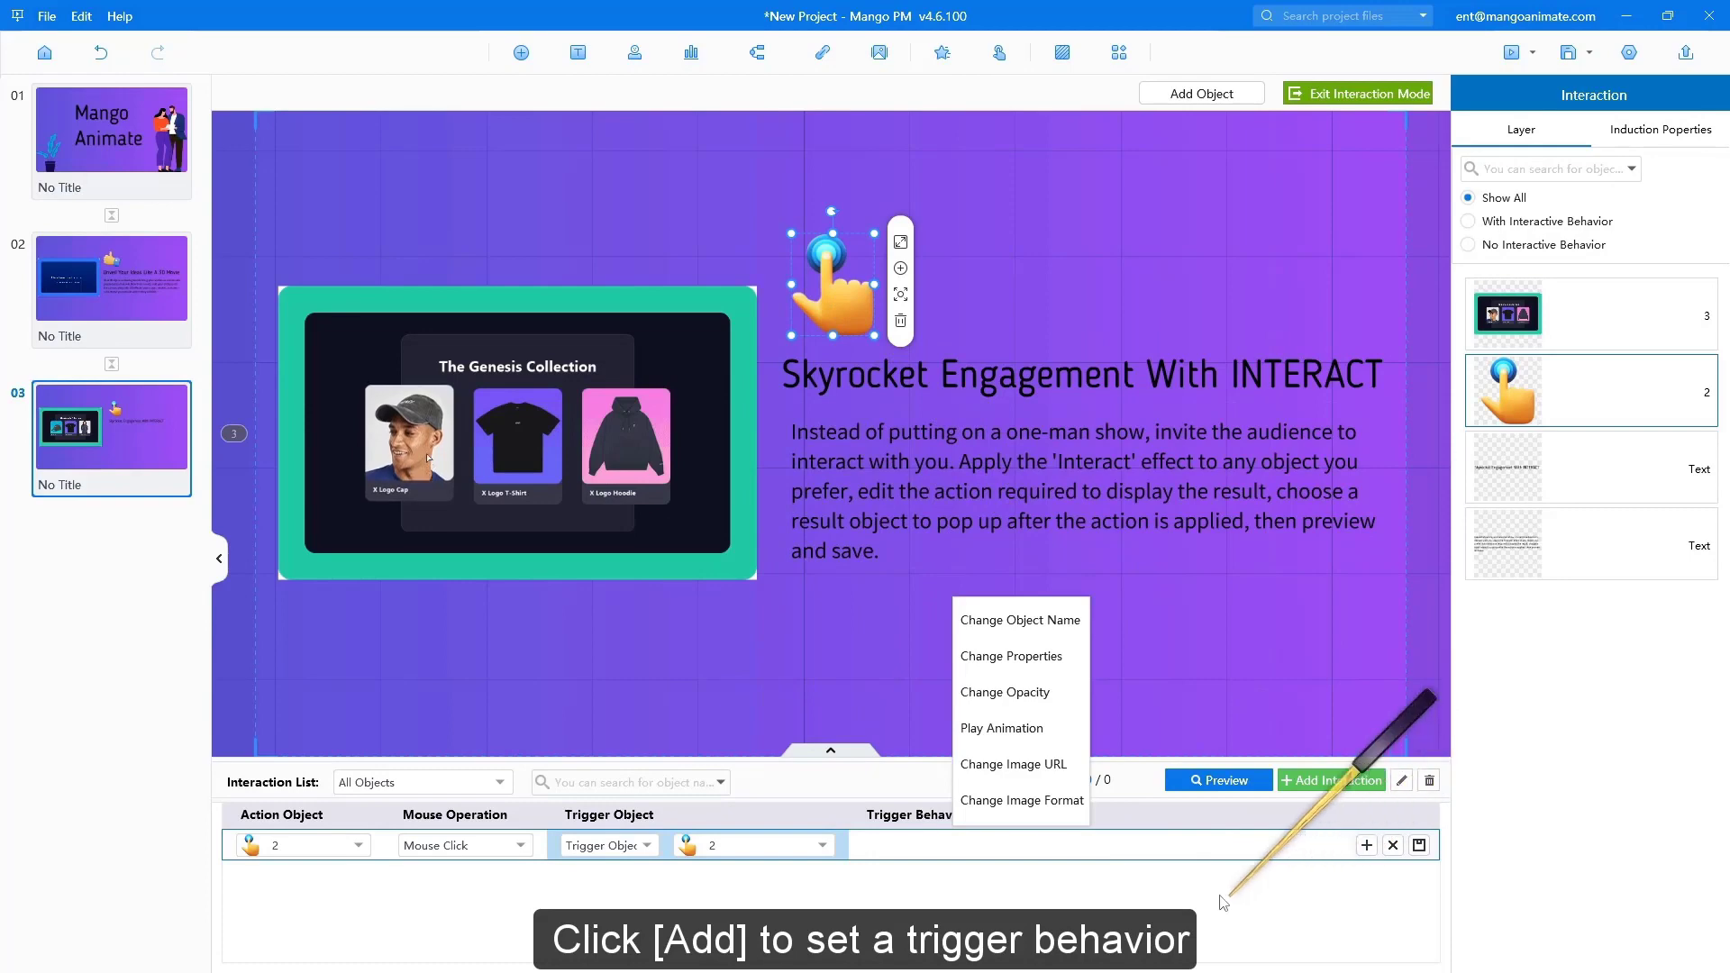
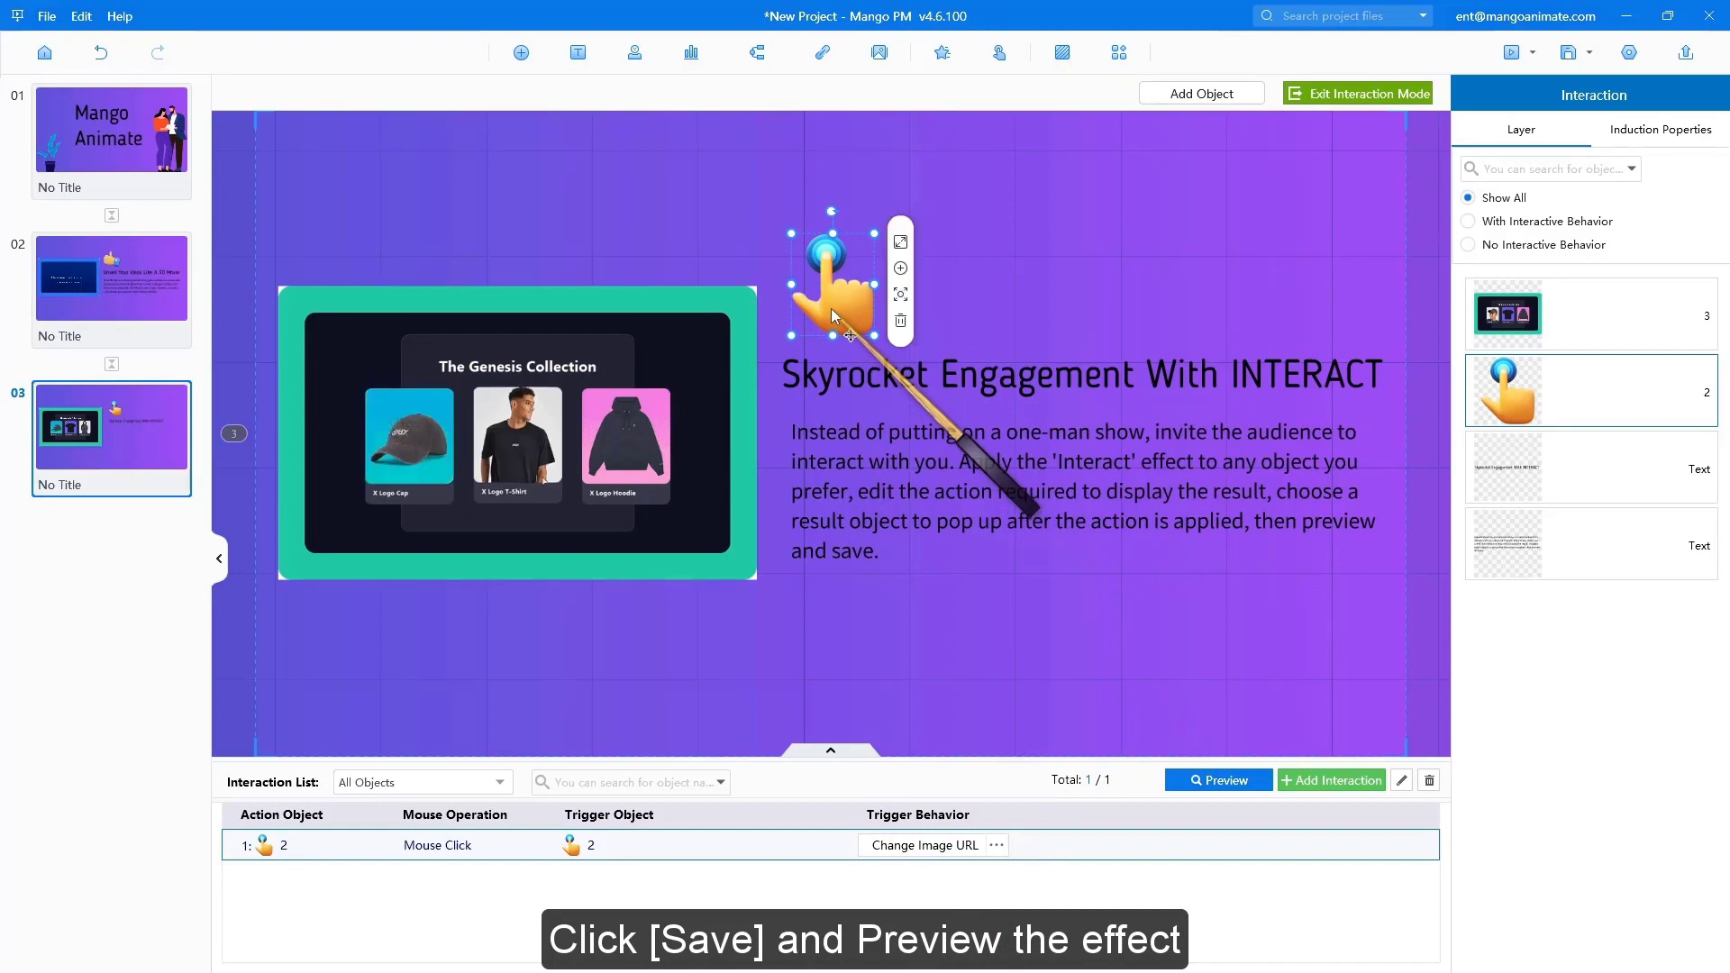
Add a Mouse Click interaction to the pointing-hand image that plays the Butterfly entrance animation on the 'Skyrocket Engagement With INTERACT' heading
{"action": "left_click", "coordinate": [1343, 781]}
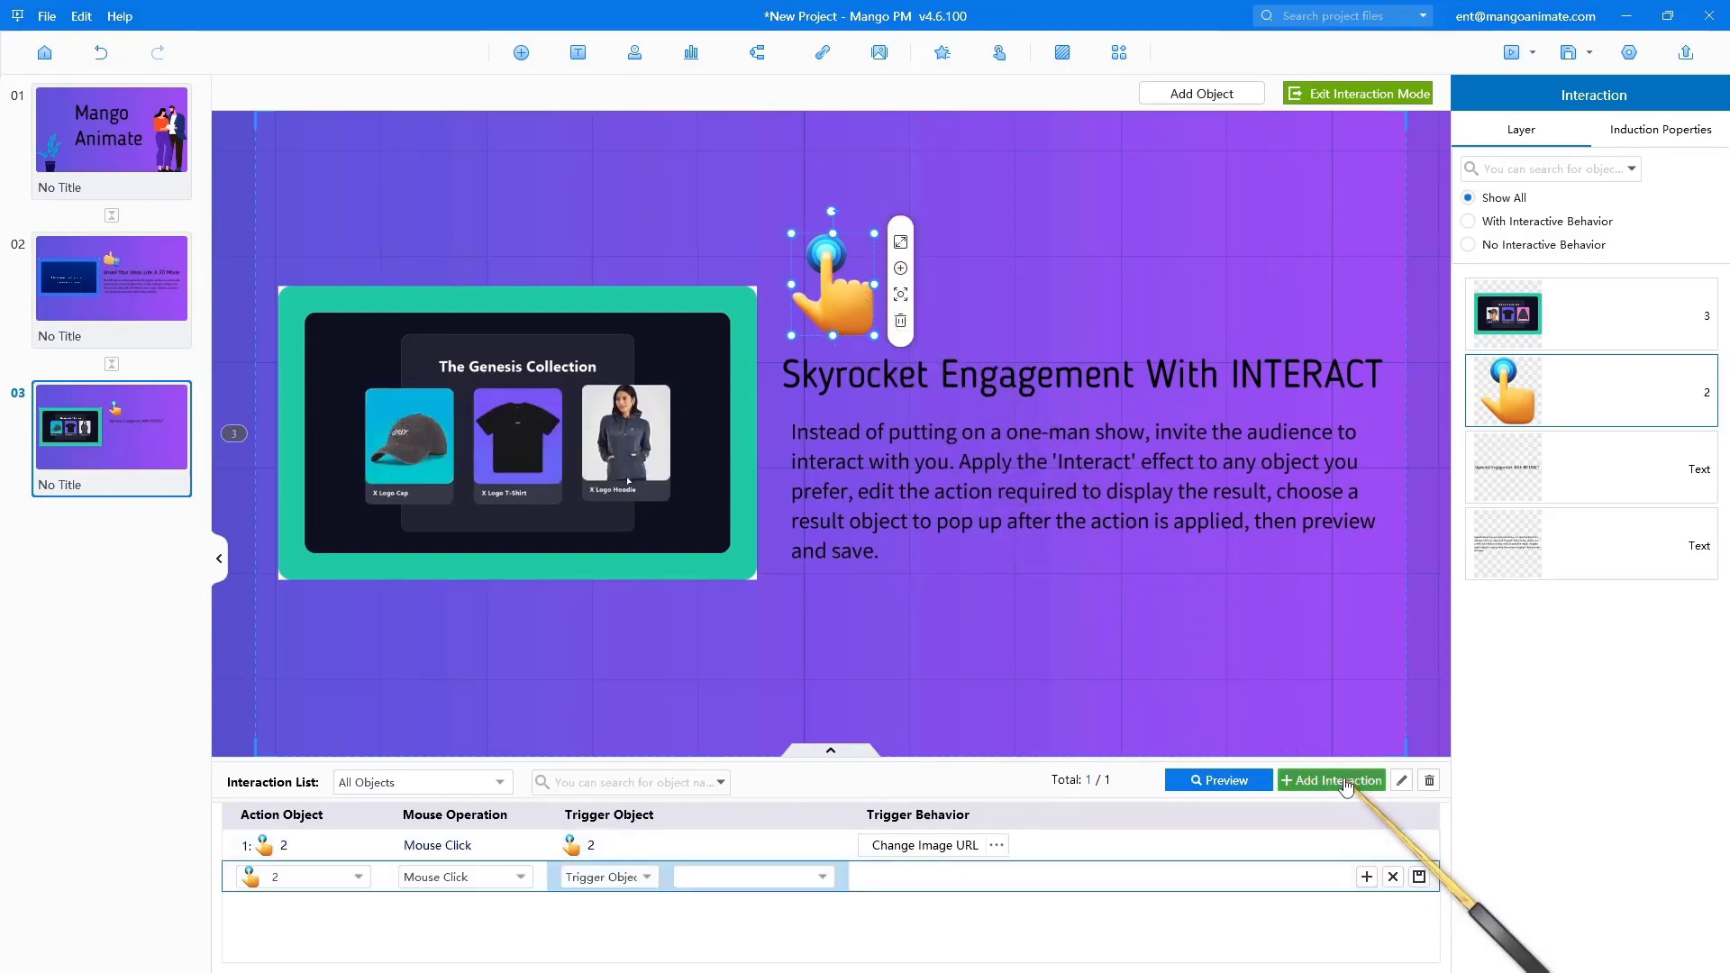
{"action": "left_click", "coordinate": [1067, 385]}
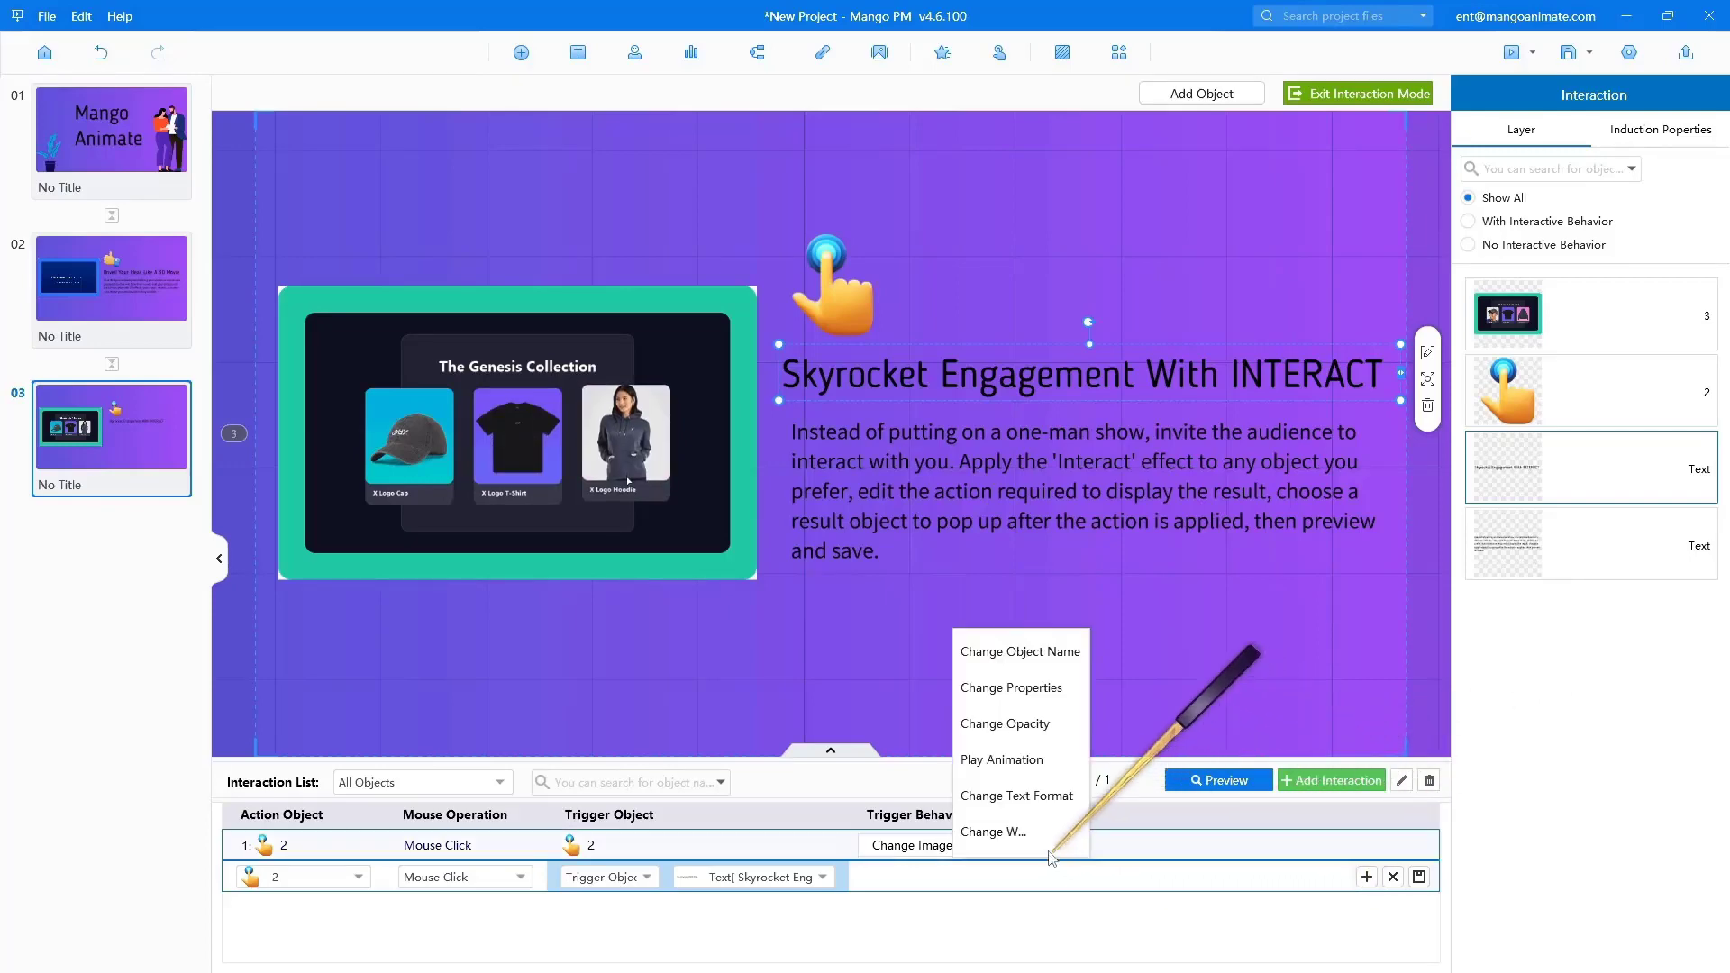
{"action": "left_click", "coordinate": [1019, 763]}
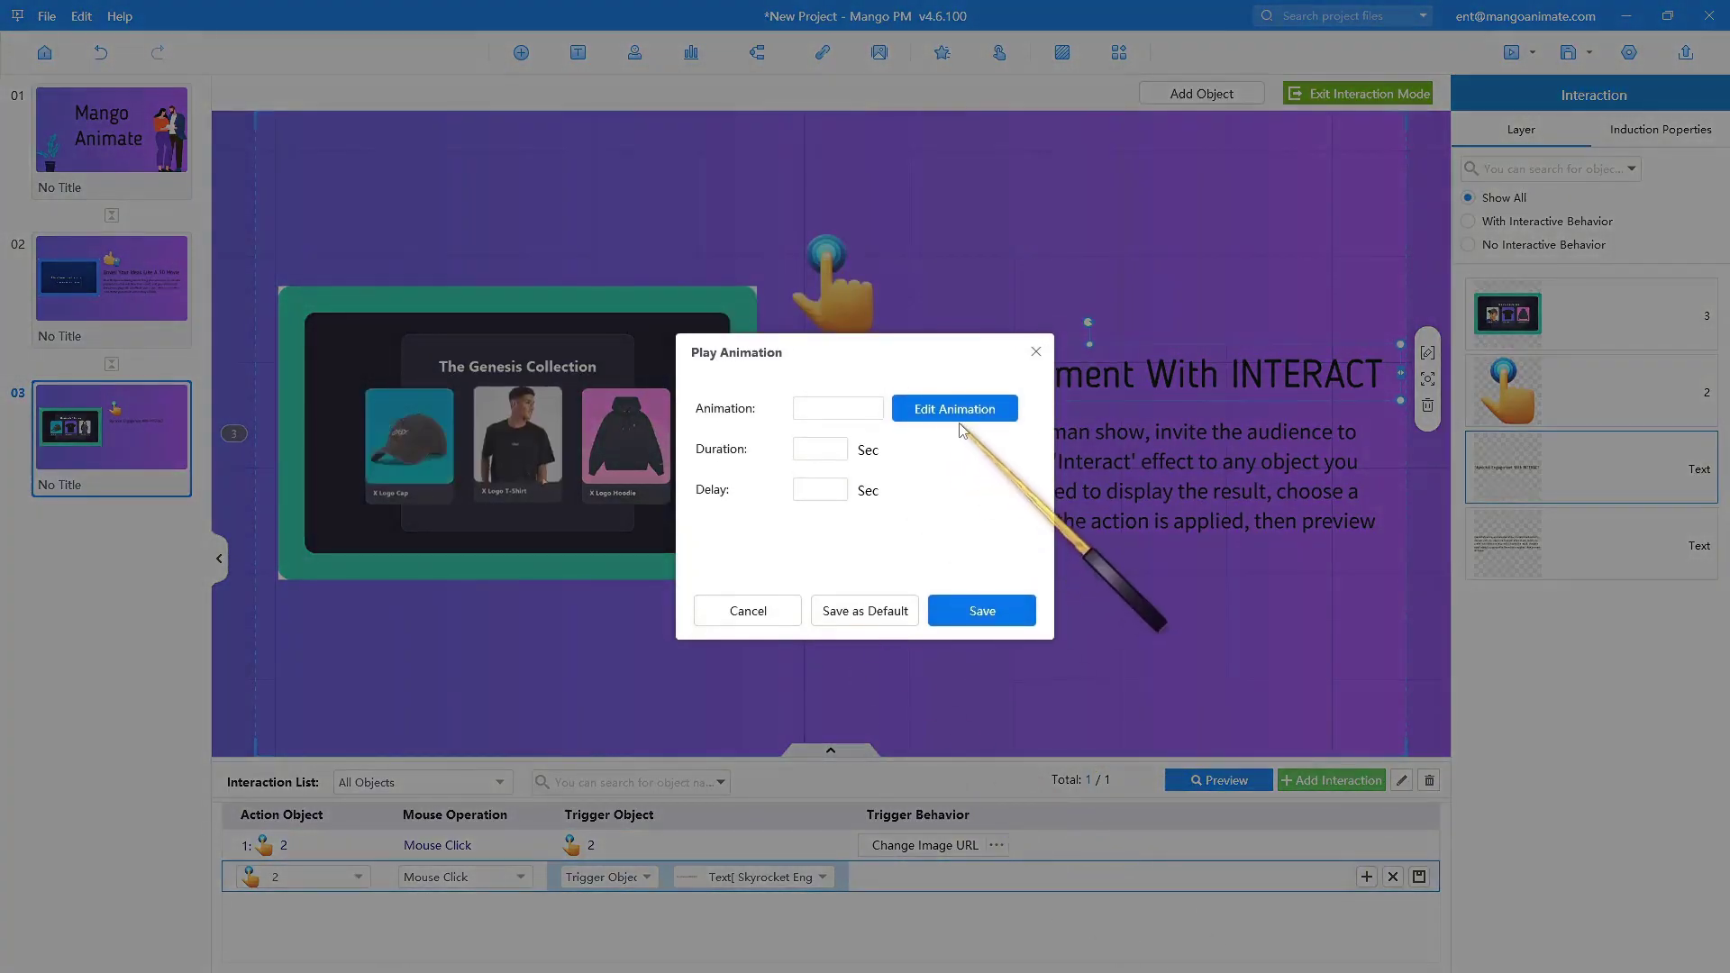
{"action": "left_click", "coordinate": [973, 402]}
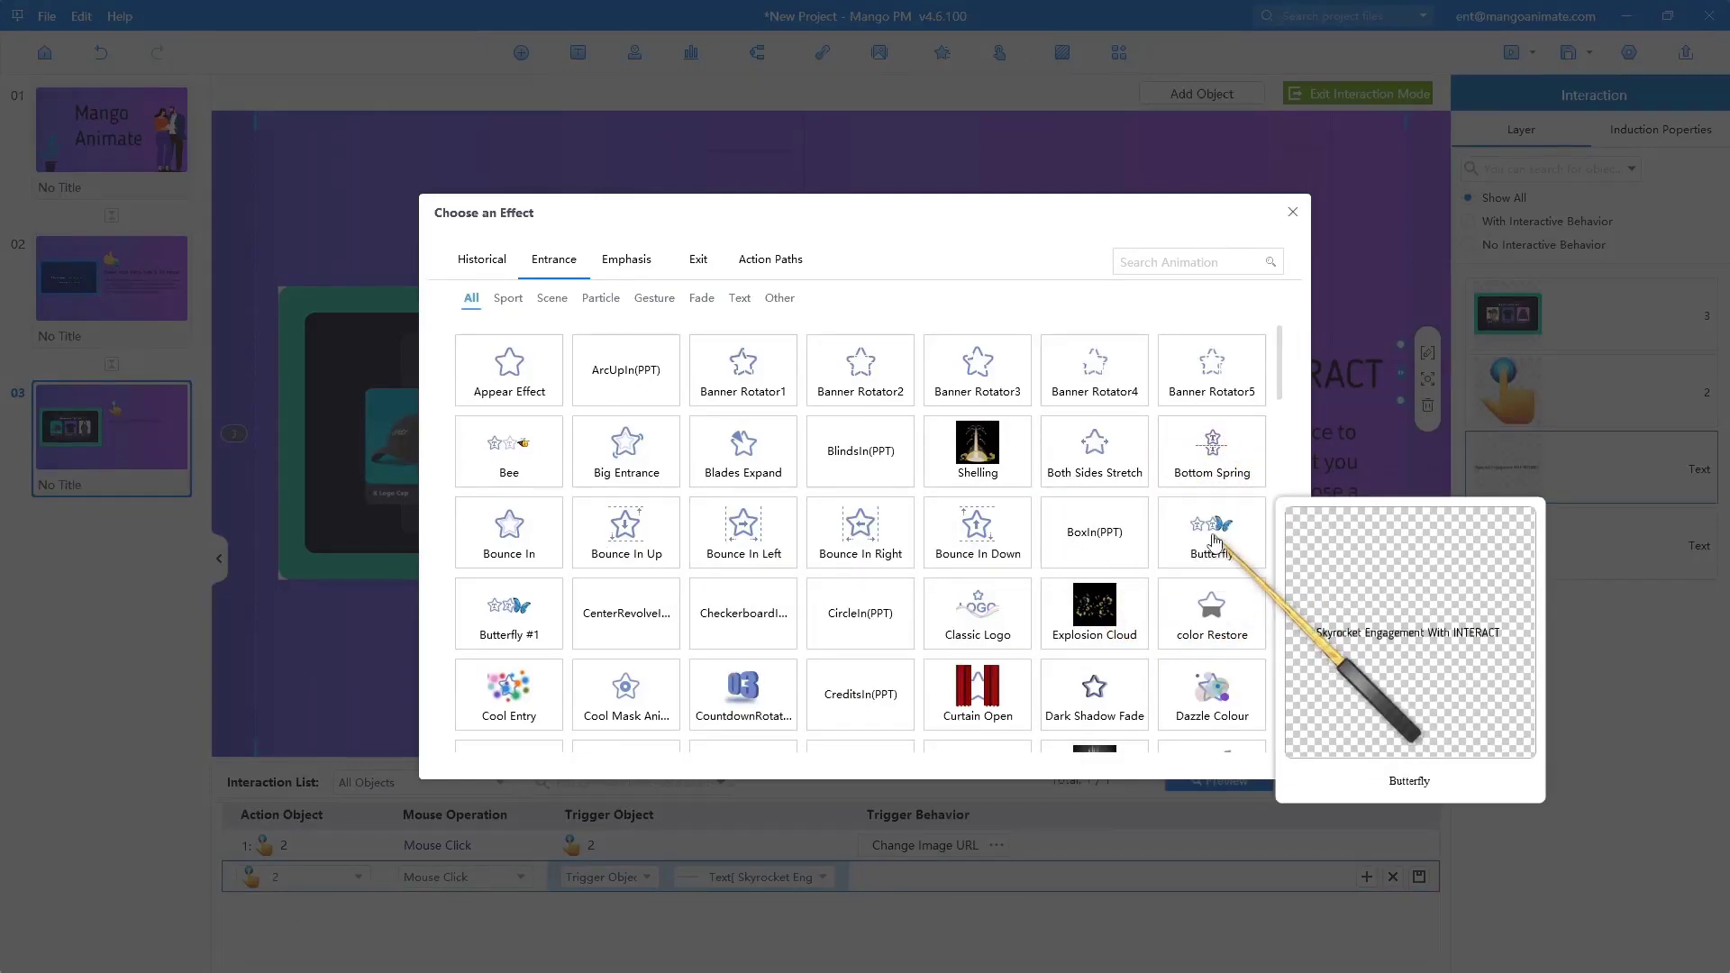
{"action": "left_click", "coordinate": [1215, 541]}
Set the Butterfly animation's duration to 2 seconds, hide the object before the animation, and save the interaction
{"action": "left_click", "coordinate": [823, 449]}
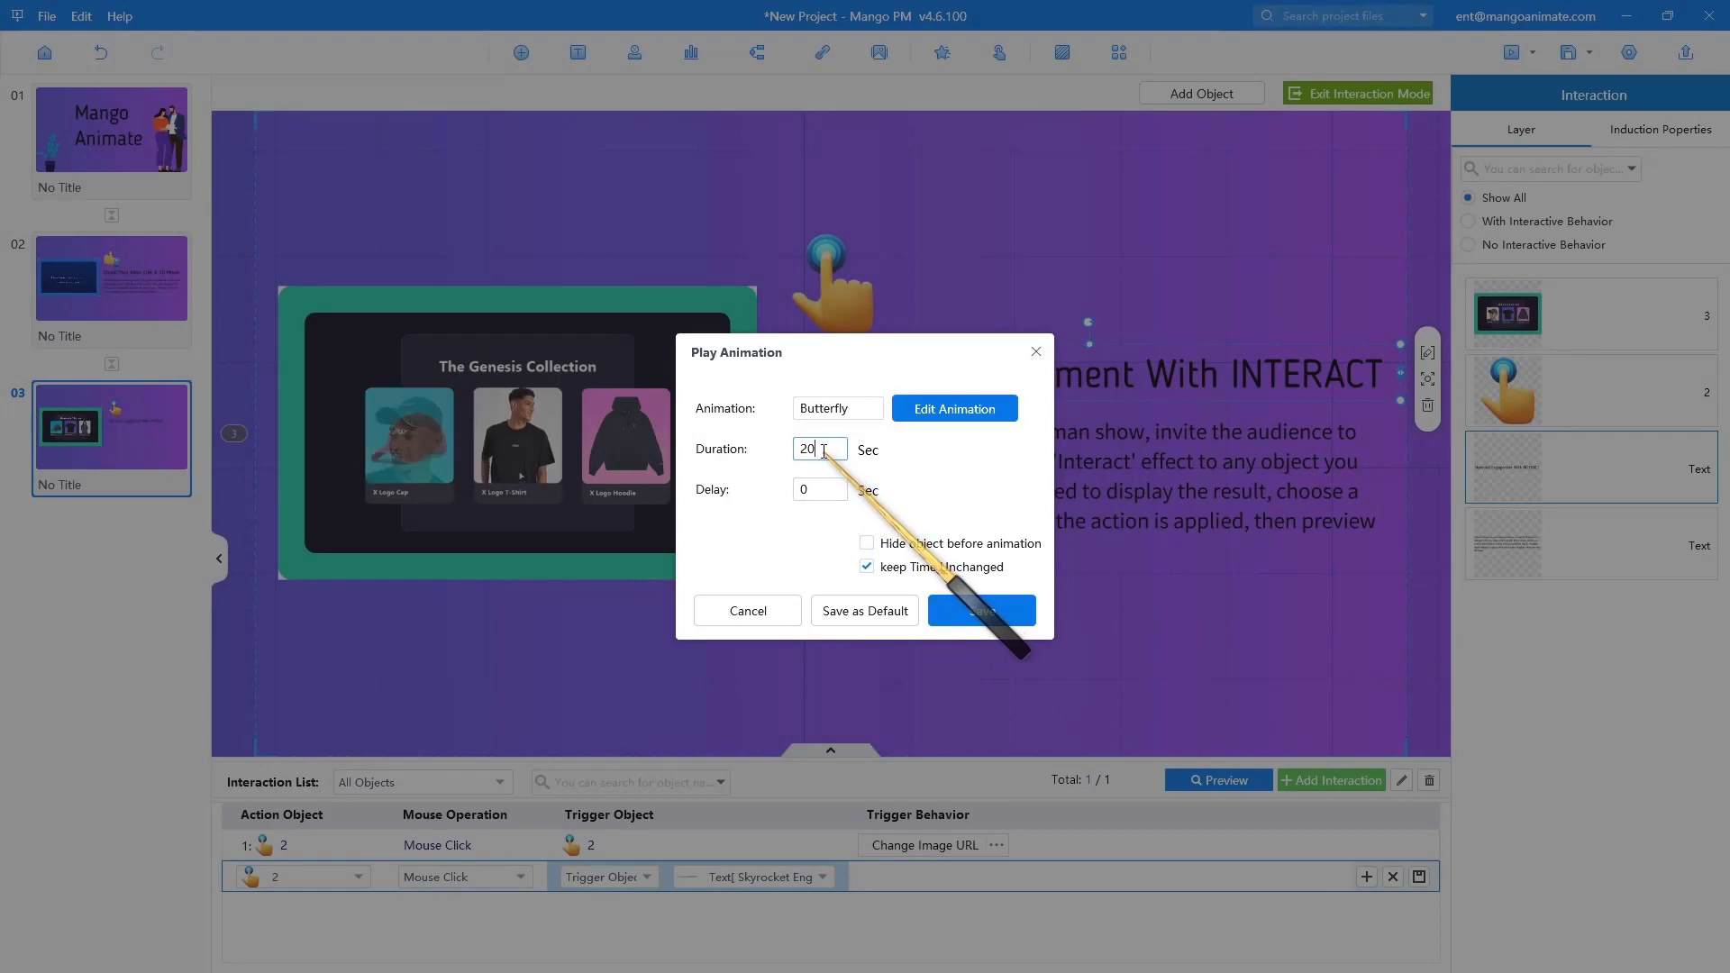
{"action": "key", "text": "BackSpace"}
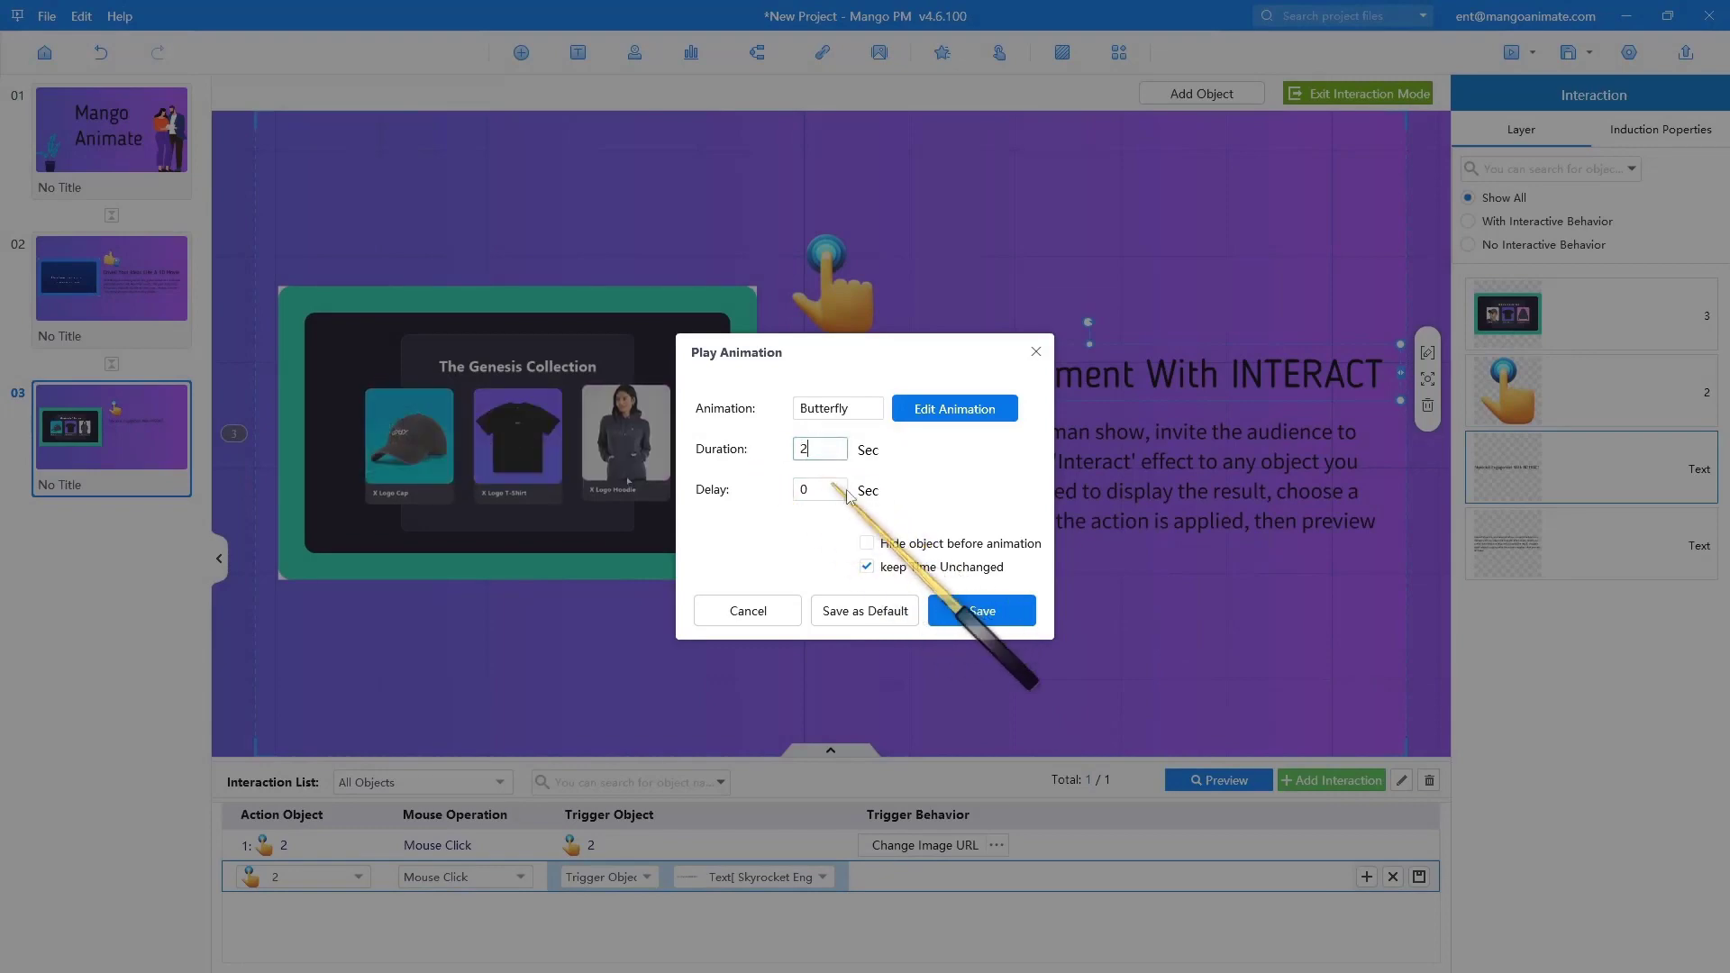
{"action": "left_click", "coordinate": [868, 544]}
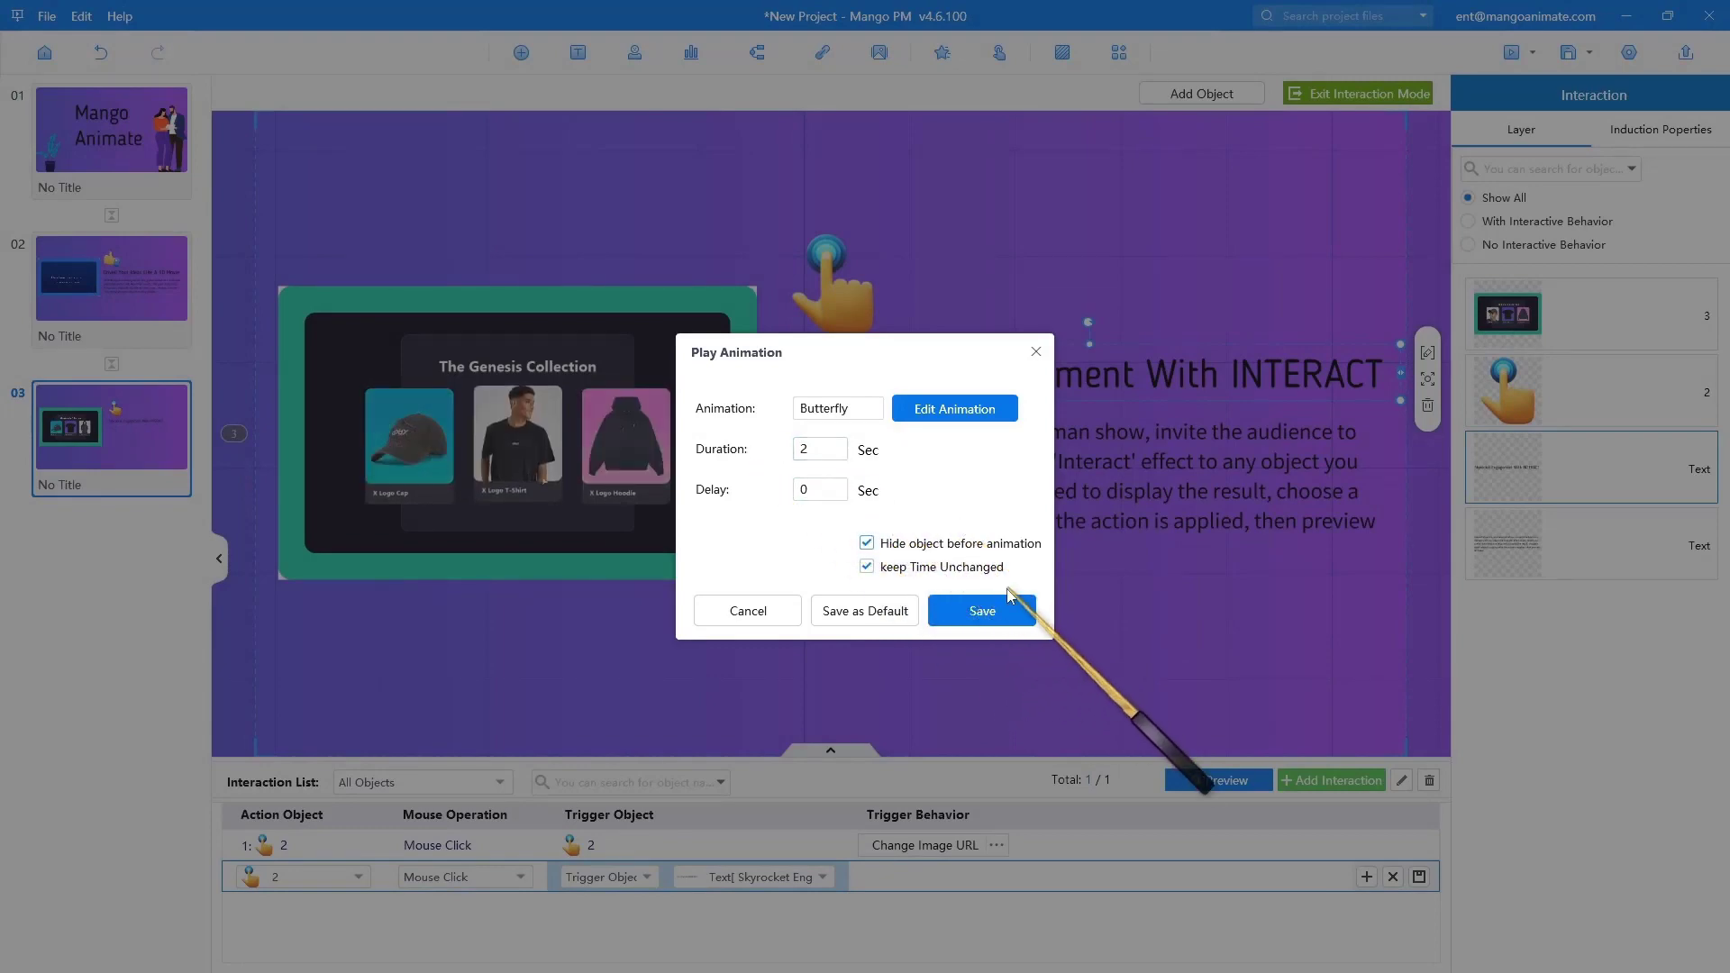
{"action": "left_click", "coordinate": [1006, 609]}
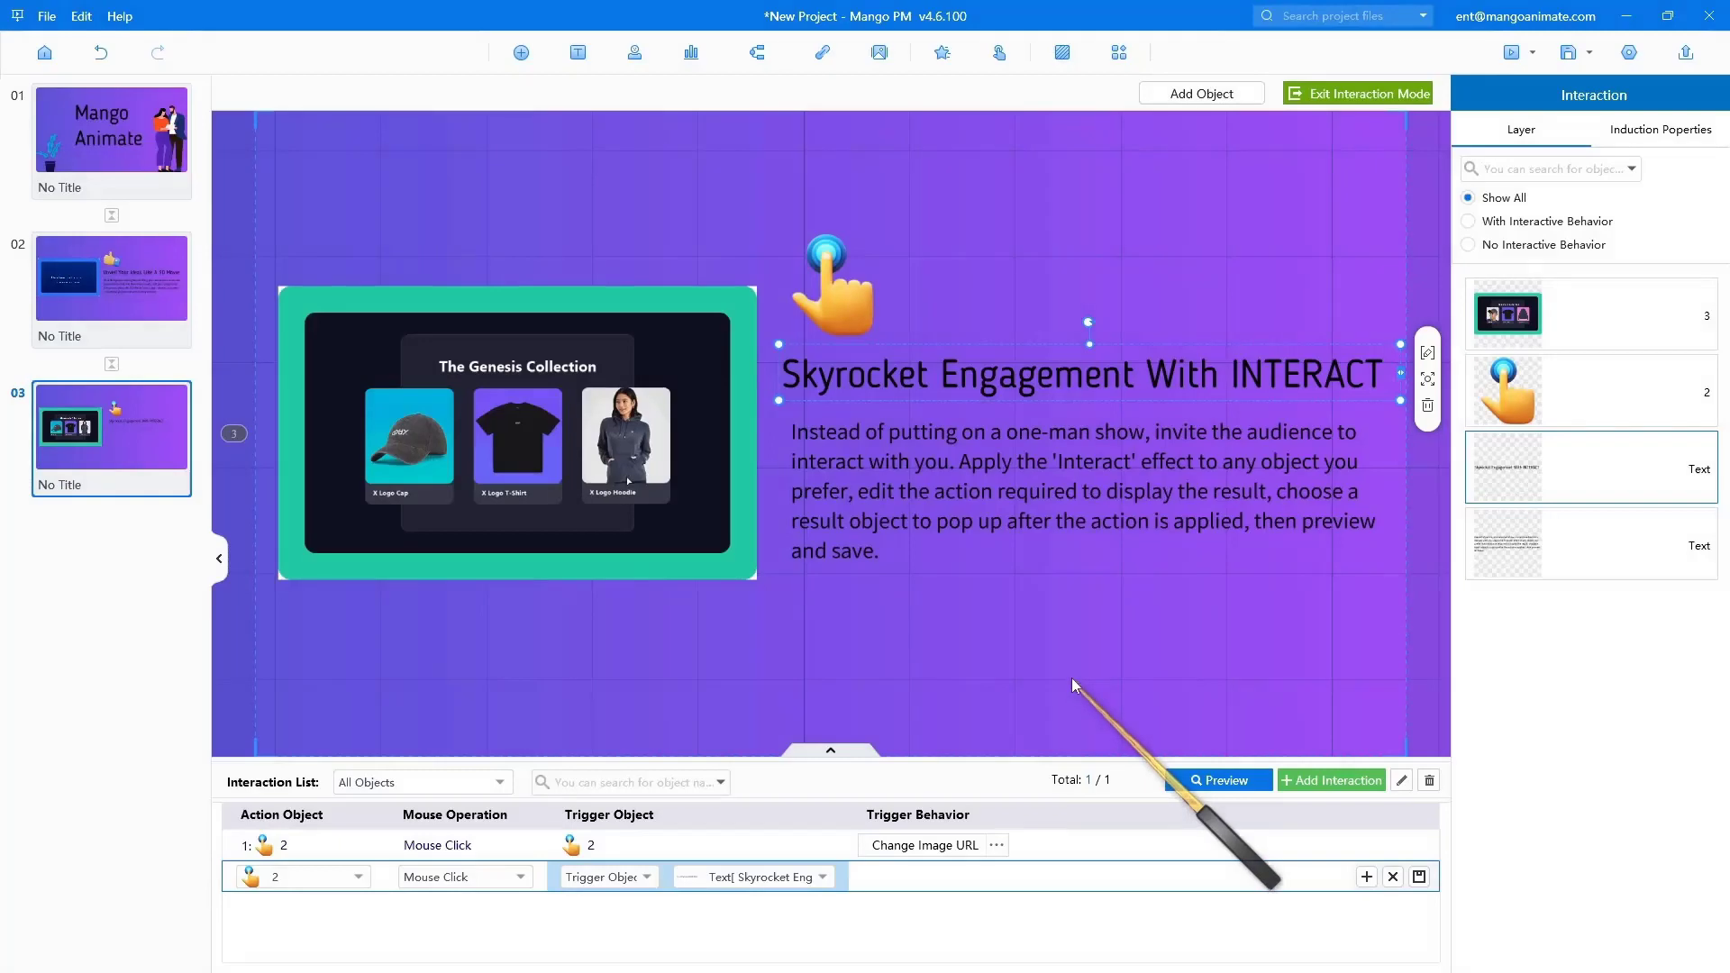
{"action": "left_click", "coordinate": [1420, 877]}
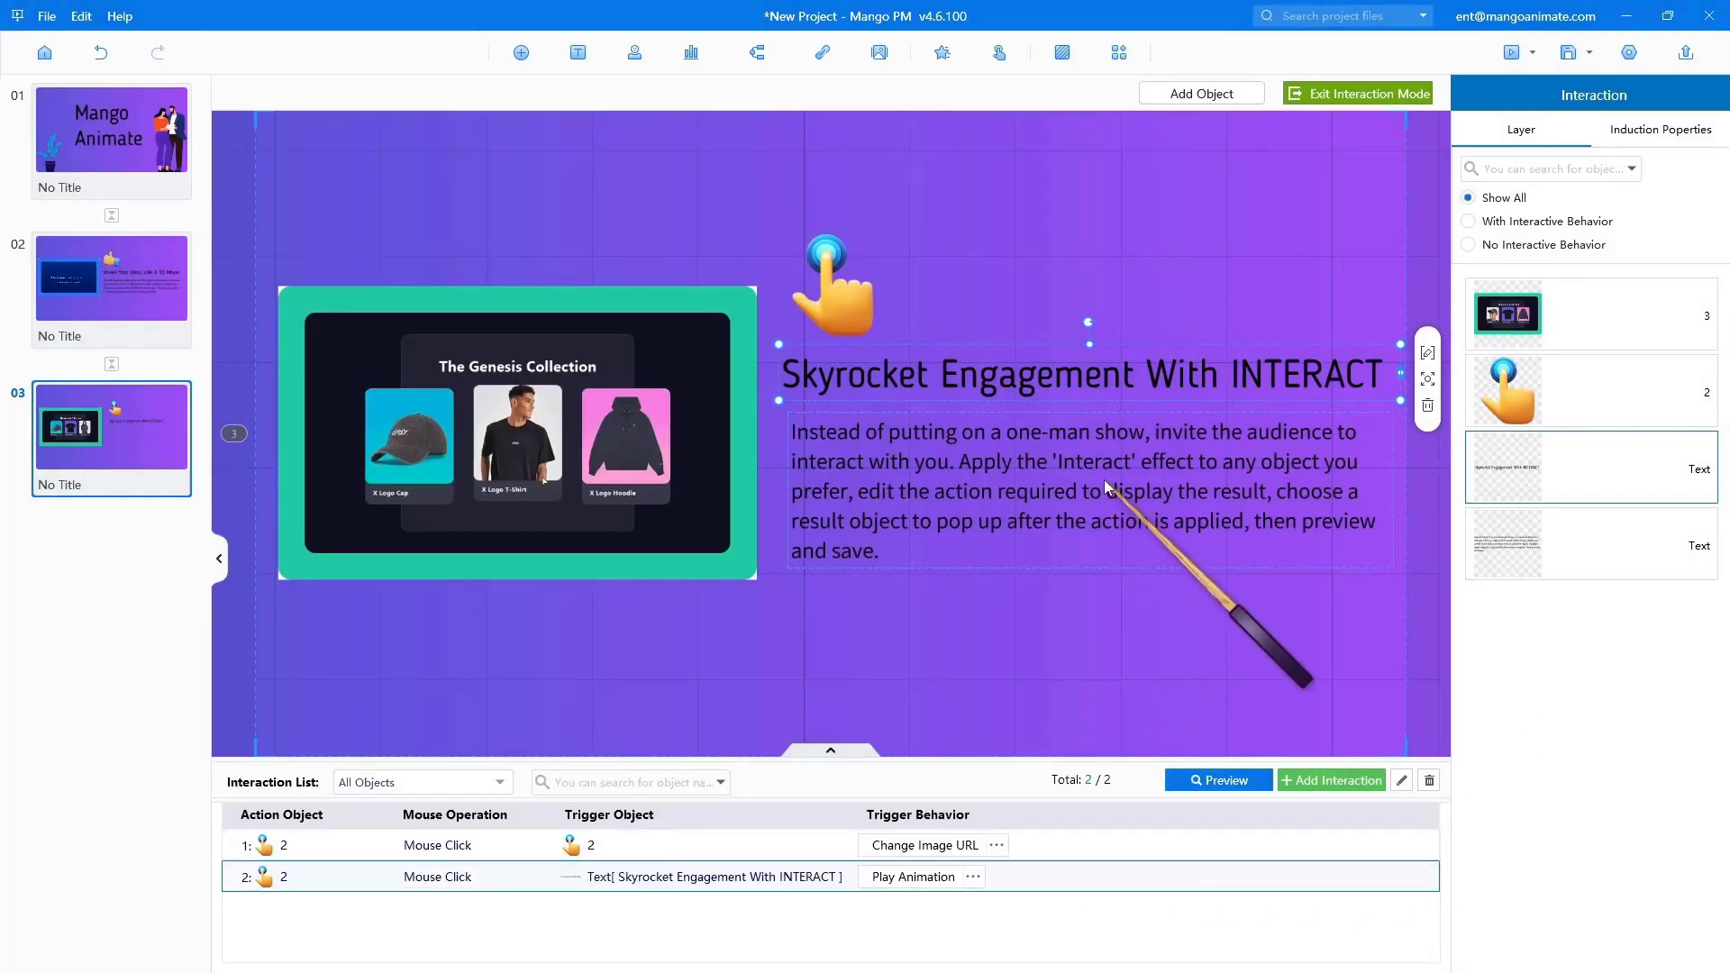
Add a Mouse Click interaction to the heading that plays the Bounce In entrance animation on the paragraph below it
{"action": "left_click", "coordinate": [839, 275]}
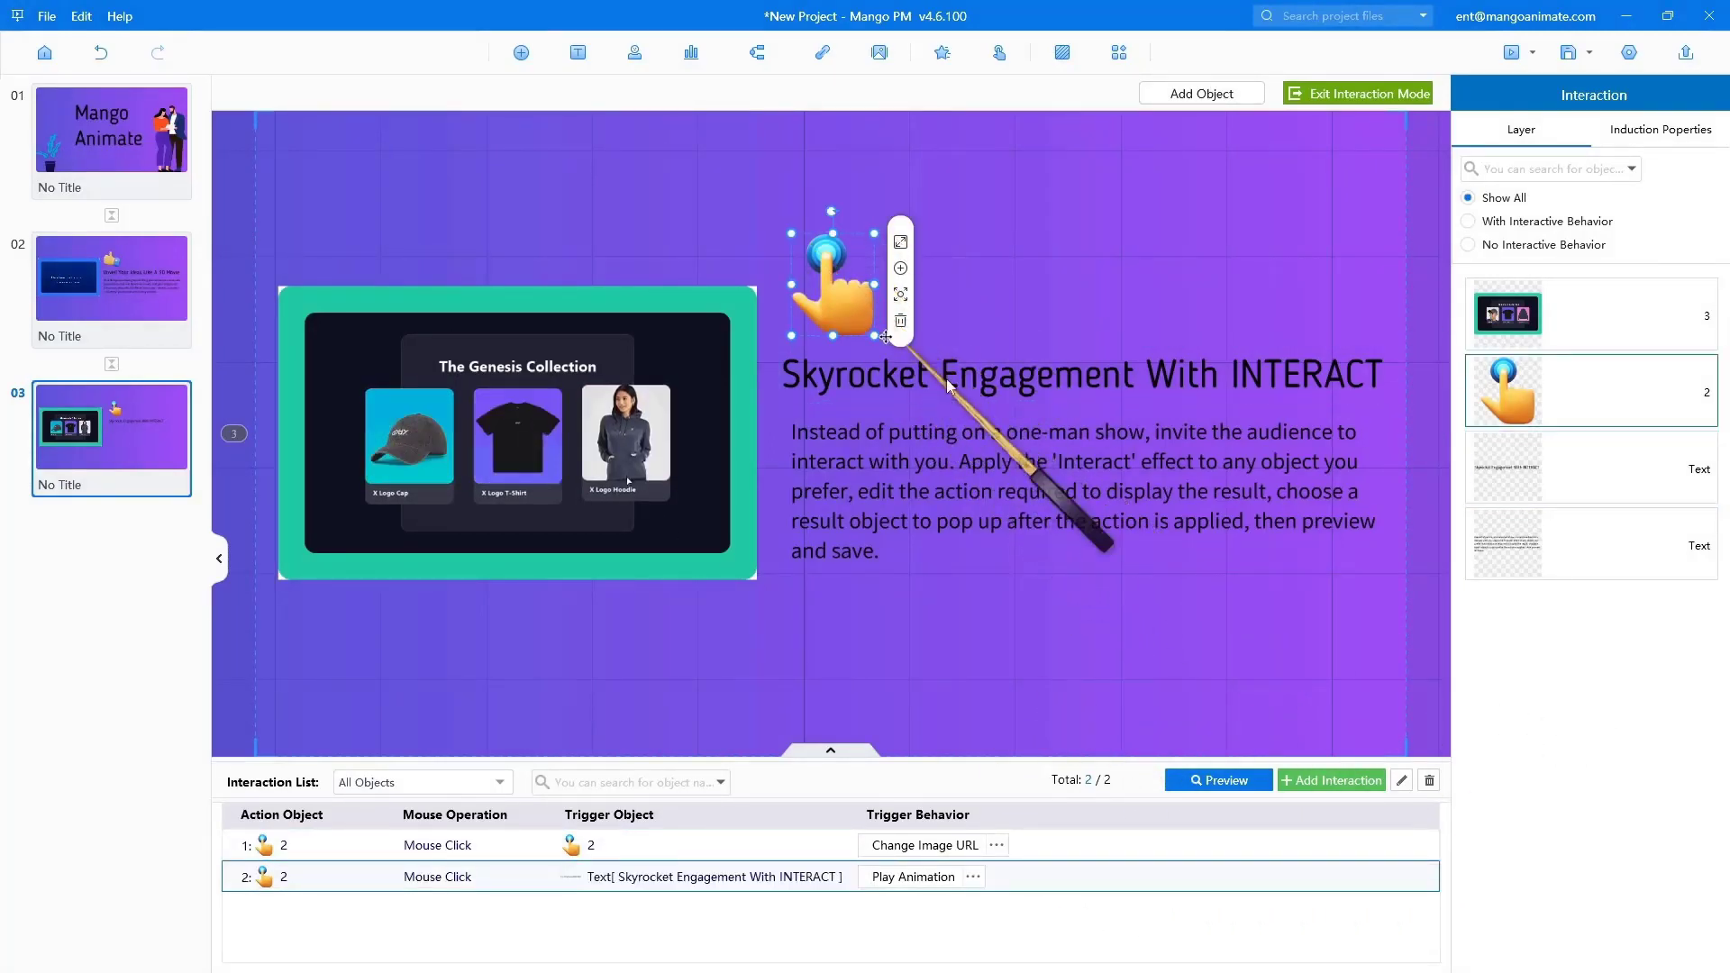
{"action": "left_click", "coordinate": [1024, 394]}
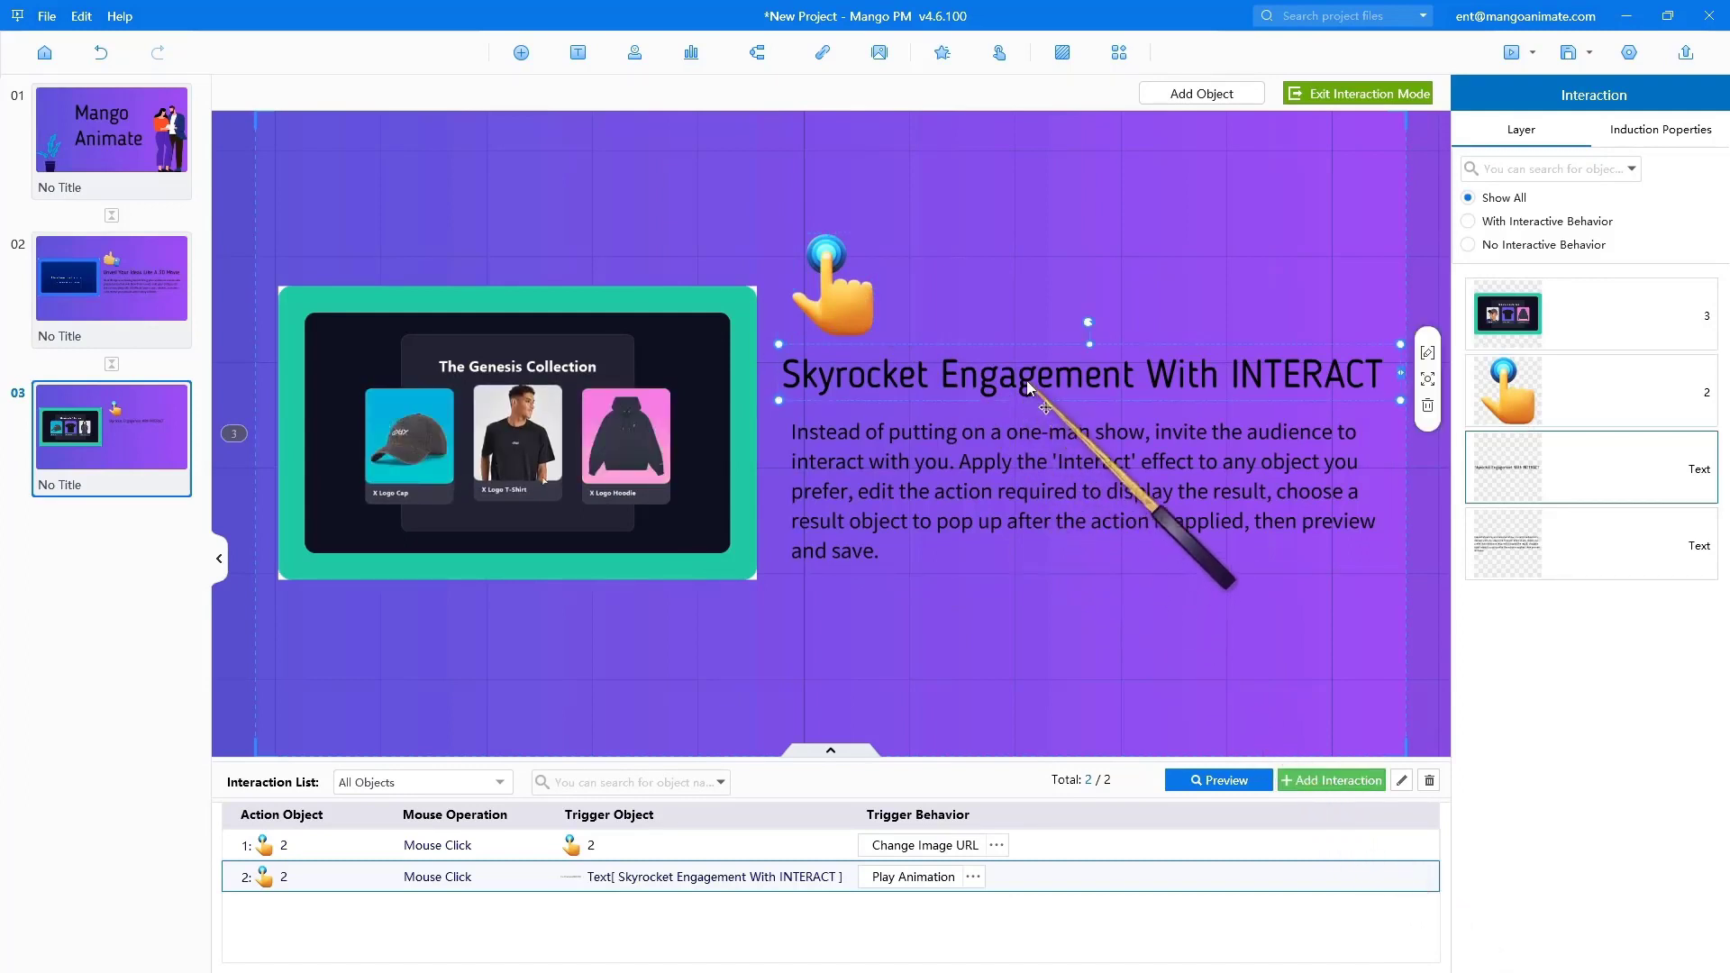
{"action": "left_click", "coordinate": [1324, 781]}
{"action": "left_click", "coordinate": [999, 491]}
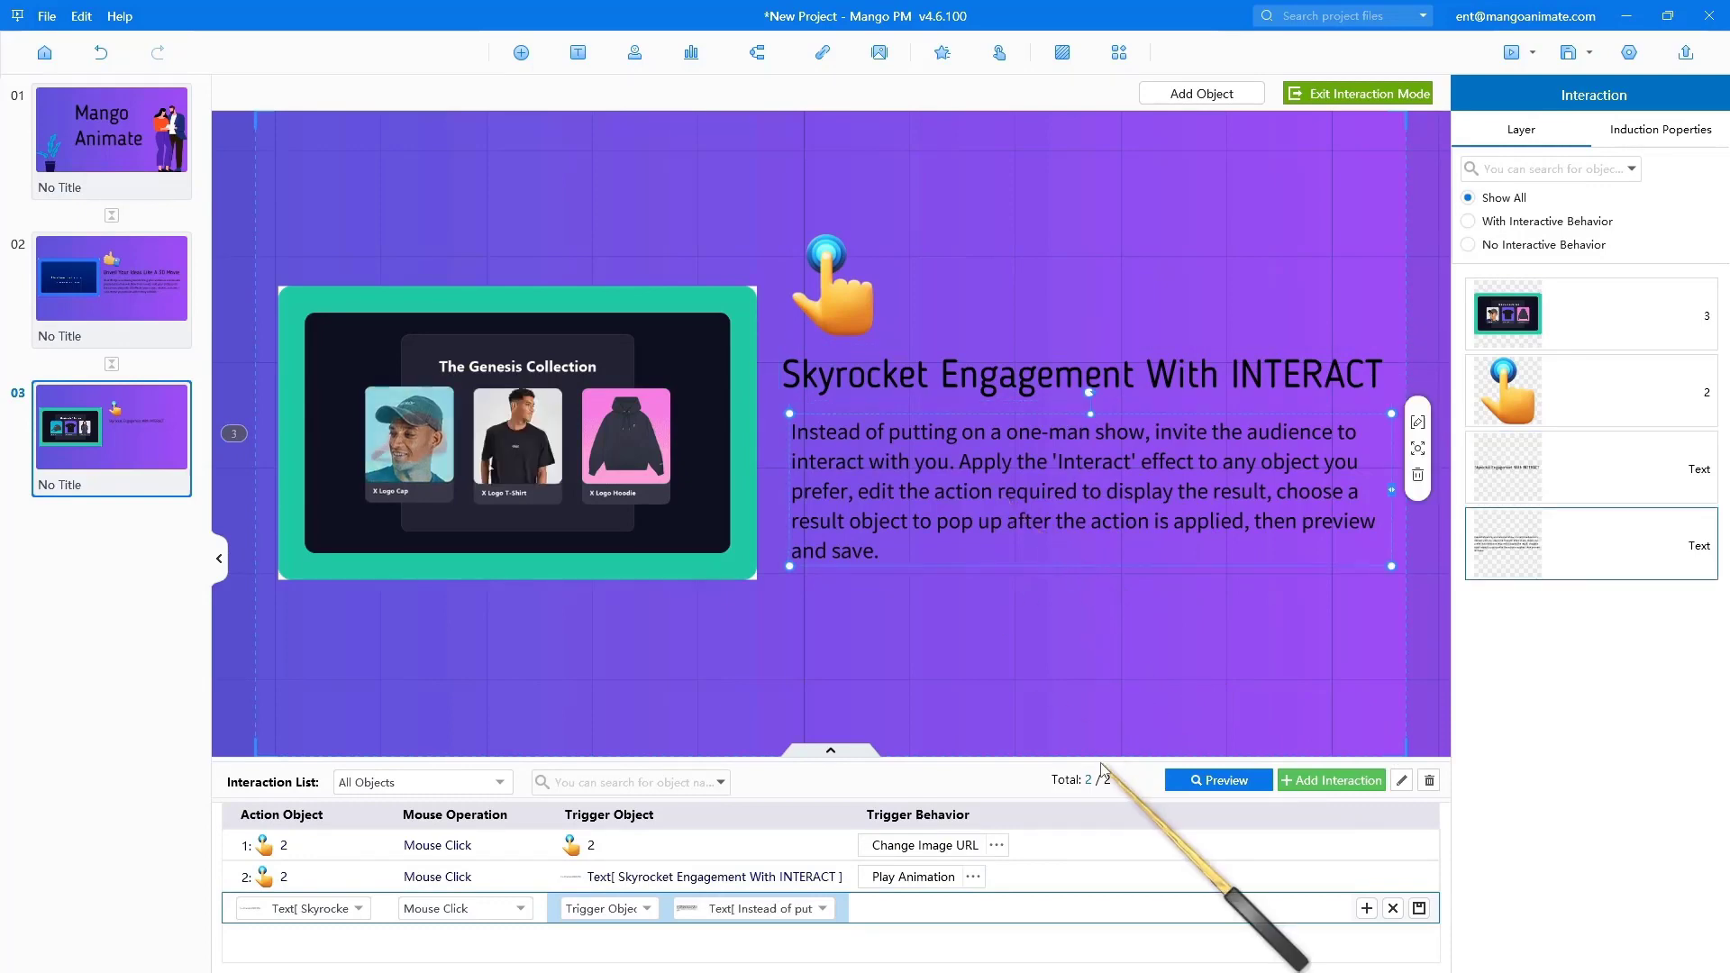
{"action": "left_click", "coordinate": [1018, 909]}
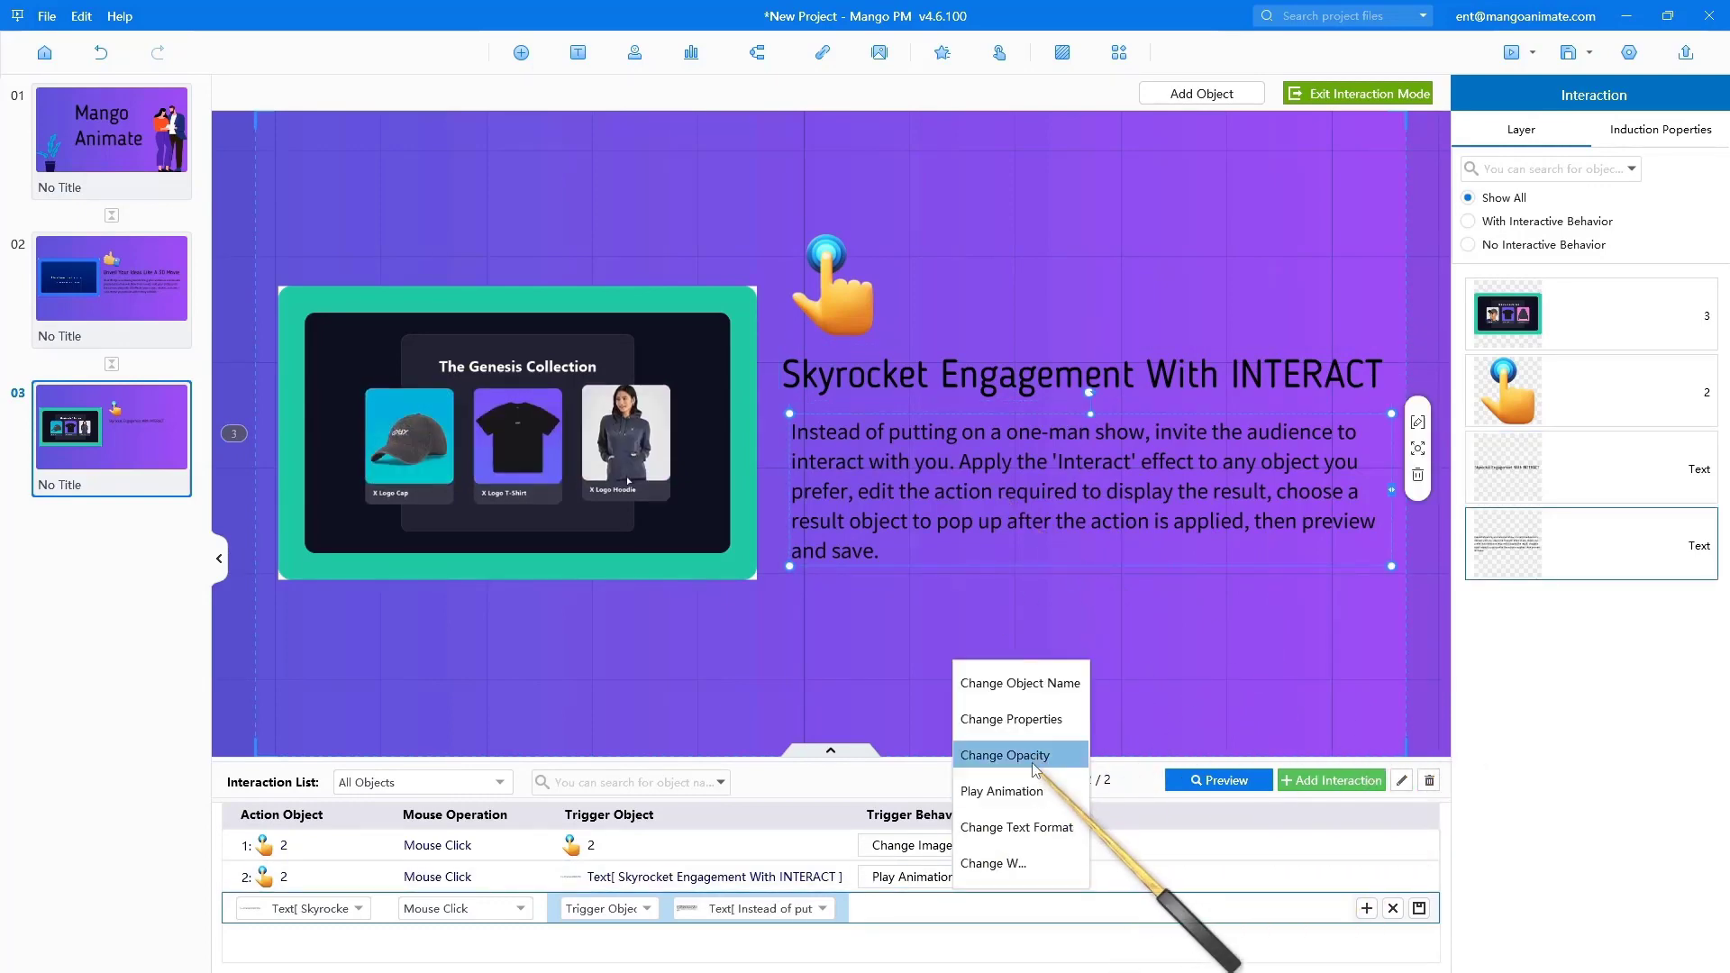
{"action": "left_click", "coordinate": [1002, 791]}
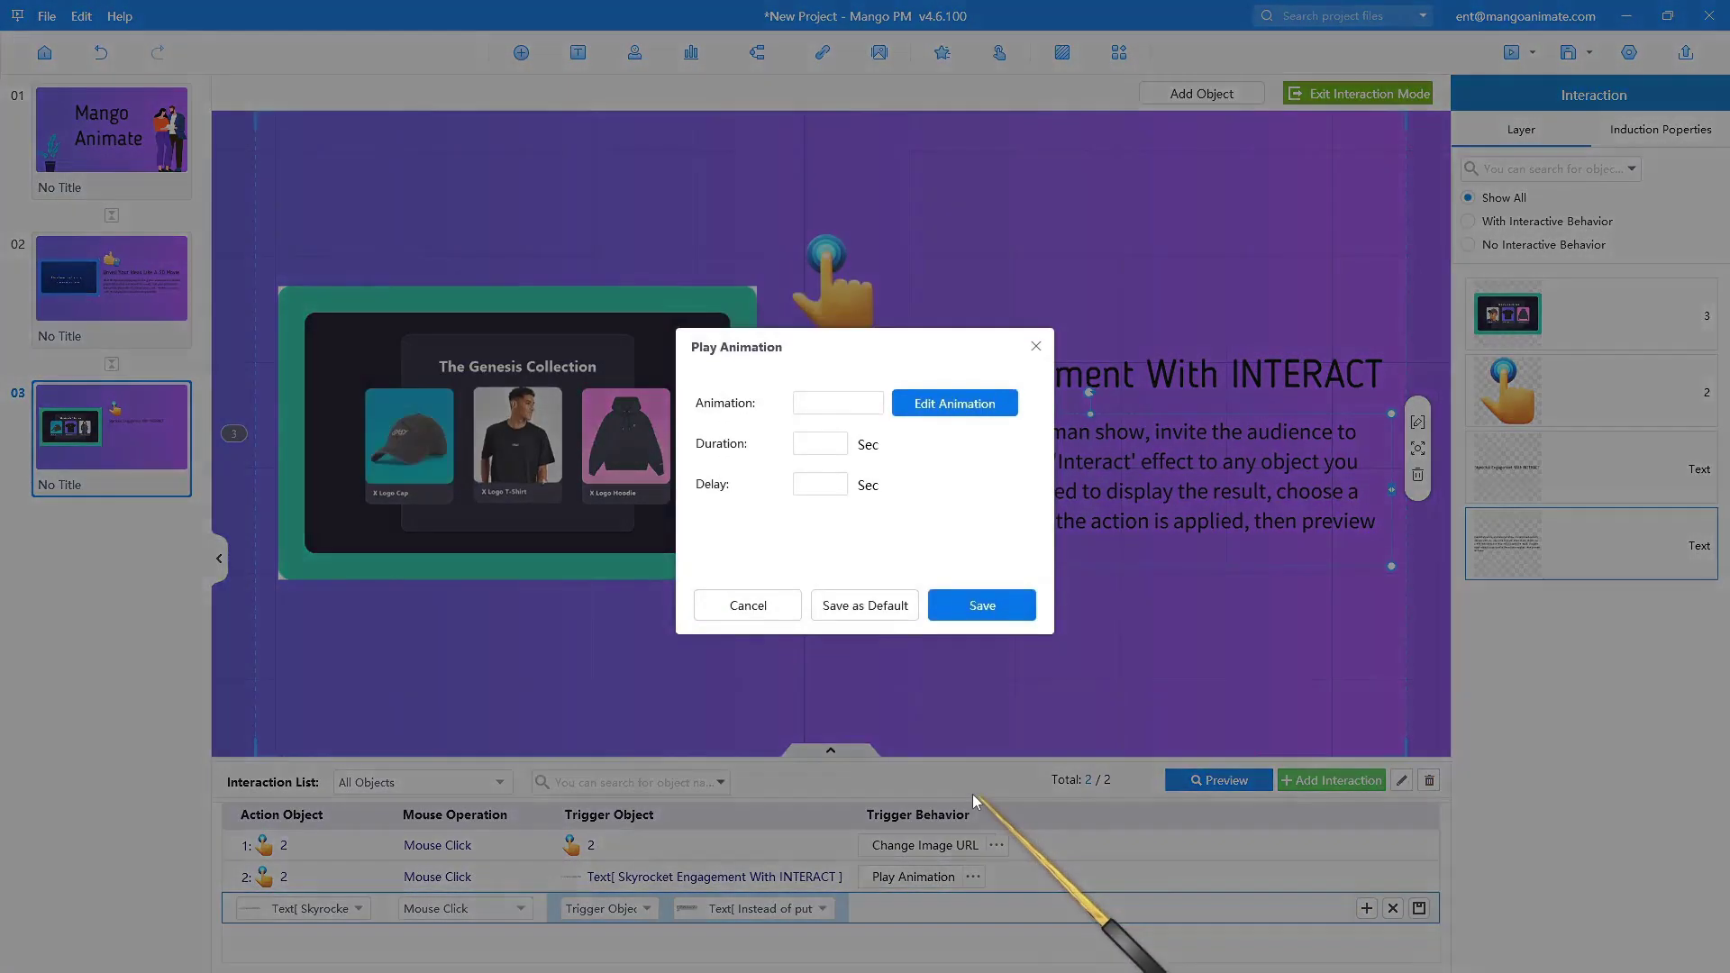
{"action": "left_click", "coordinate": [973, 415]}
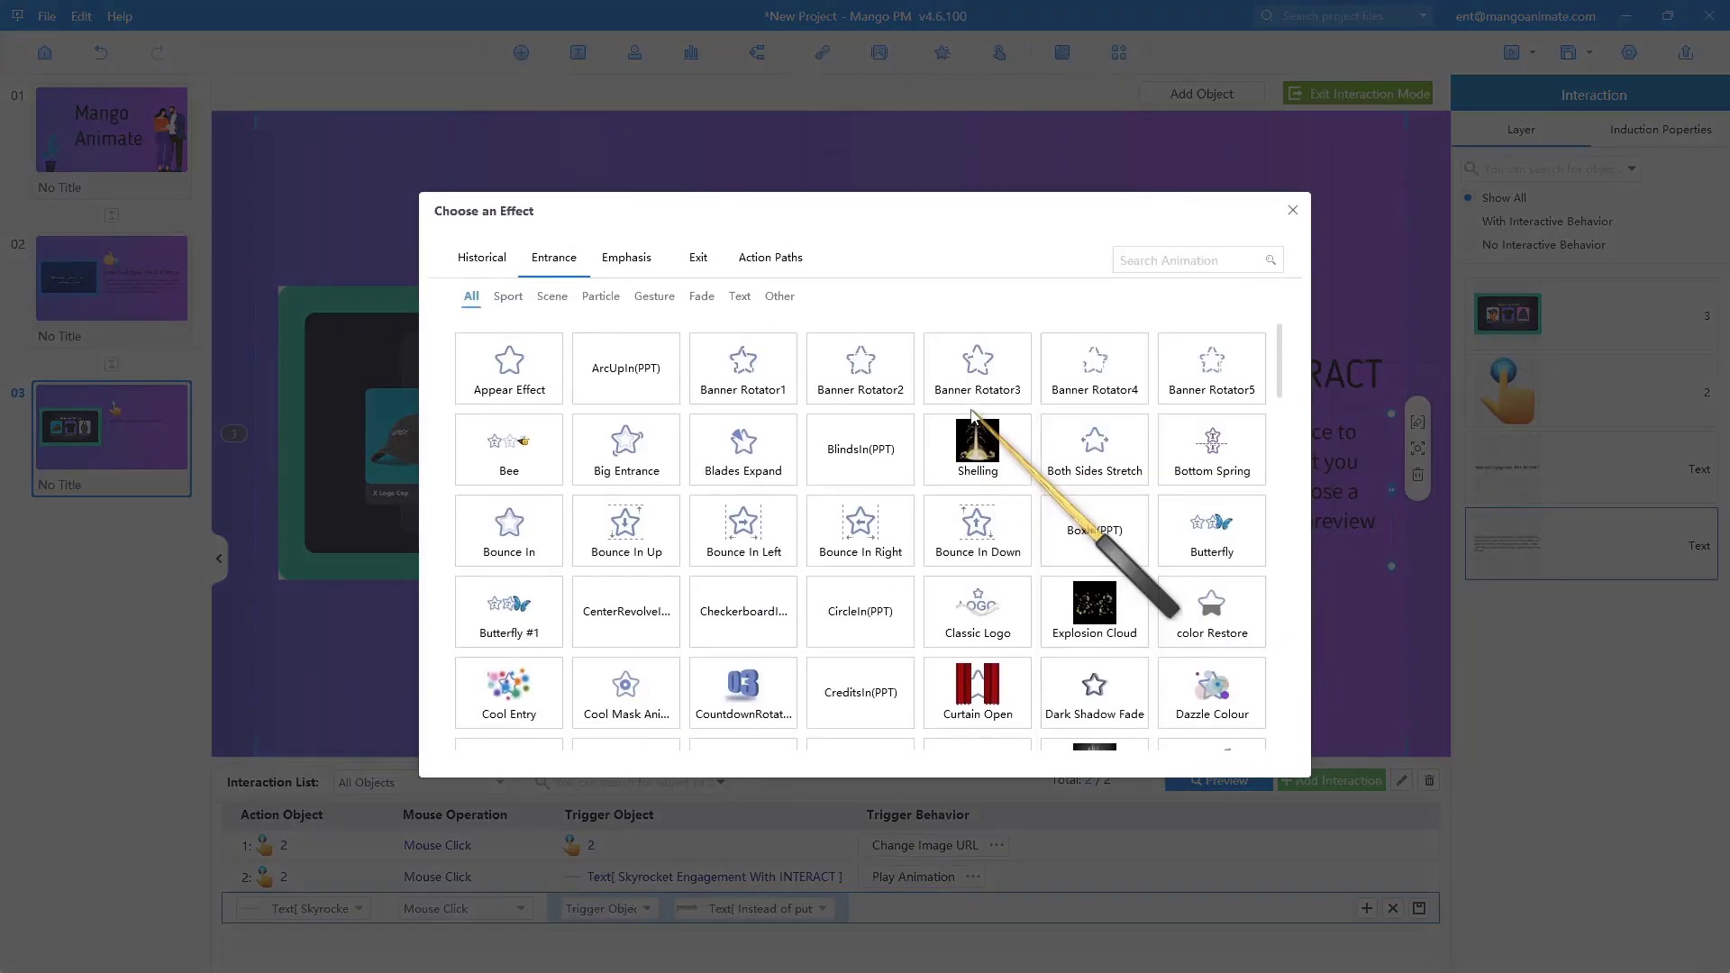
{"action": "left_click", "coordinate": [516, 551]}
Hide the paragraph before its Bounce In animation, save the interaction, and preview the interactions
{"action": "left_click", "coordinate": [906, 553]}
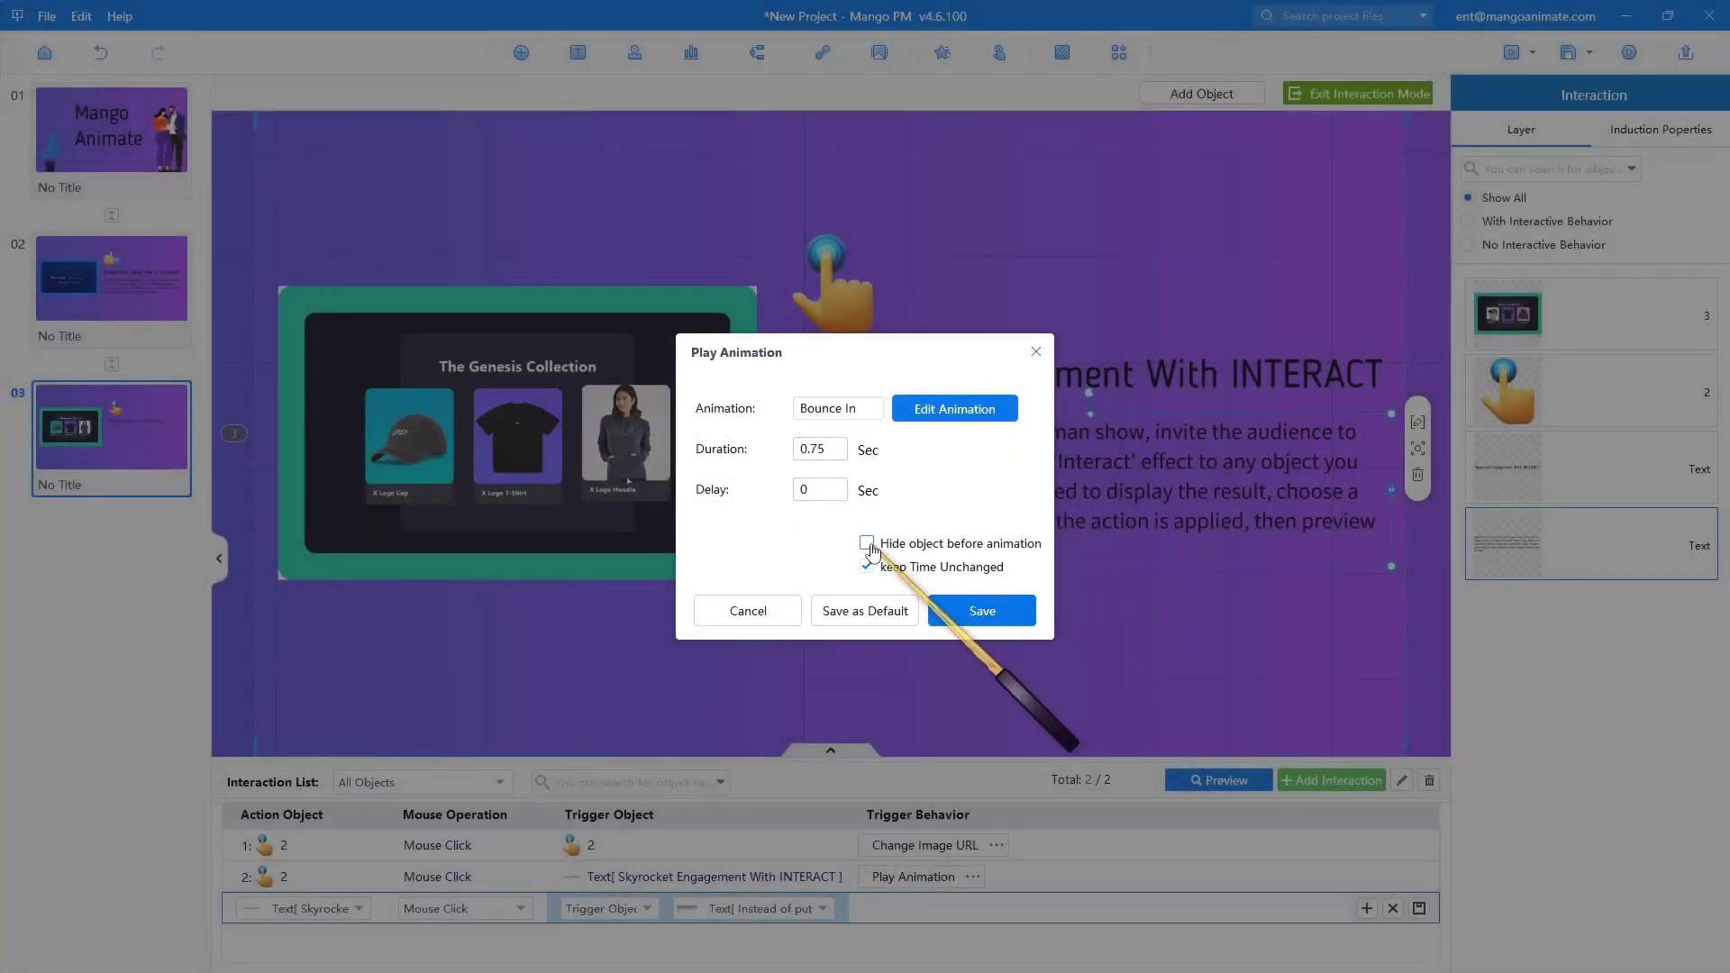
{"action": "left_click", "coordinate": [1006, 622]}
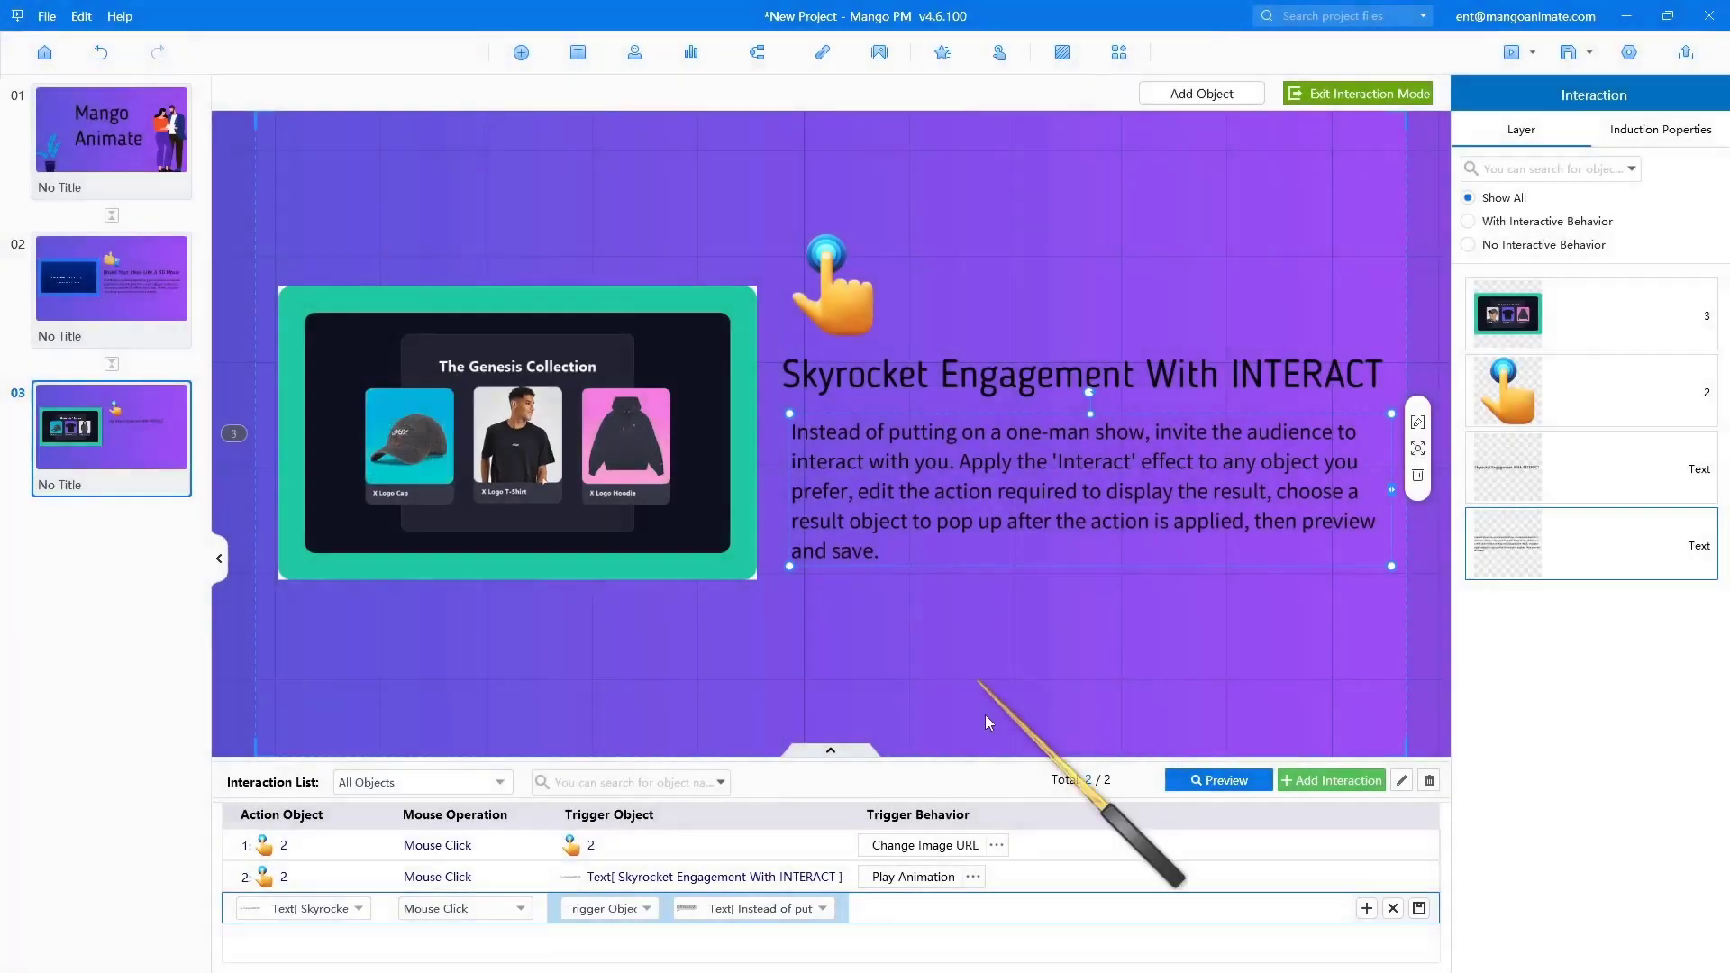
{"action": "left_click", "coordinate": [1419, 909]}
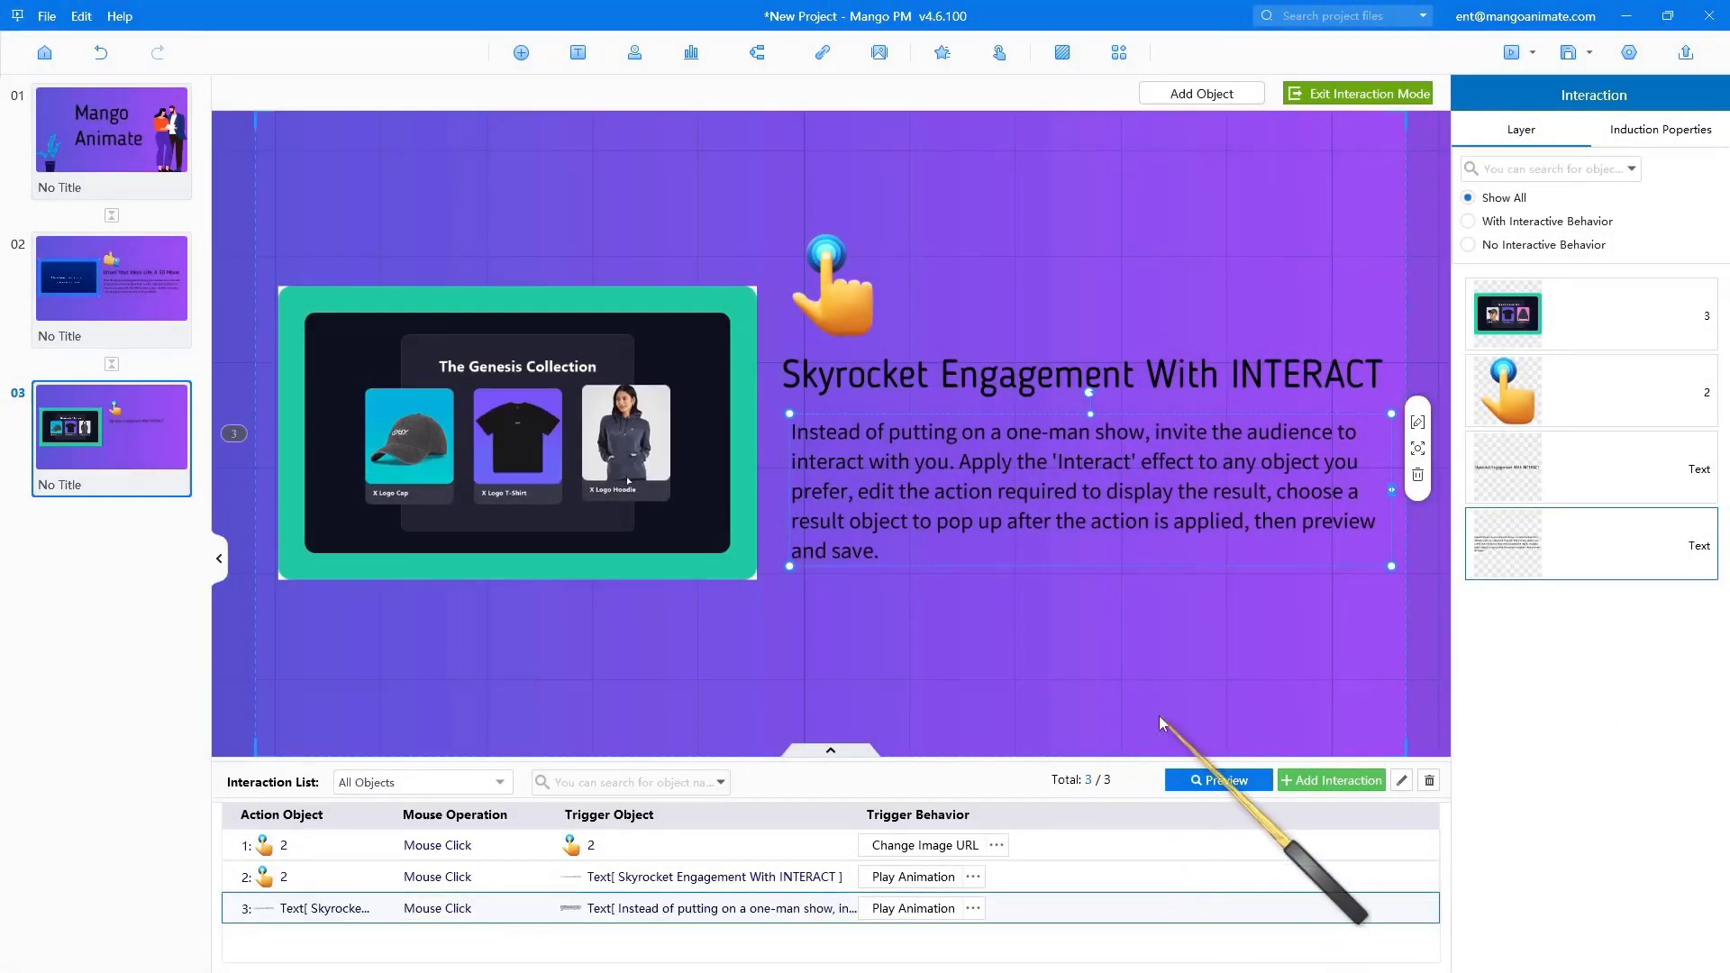
{"action": "left_click", "coordinate": [1217, 780]}
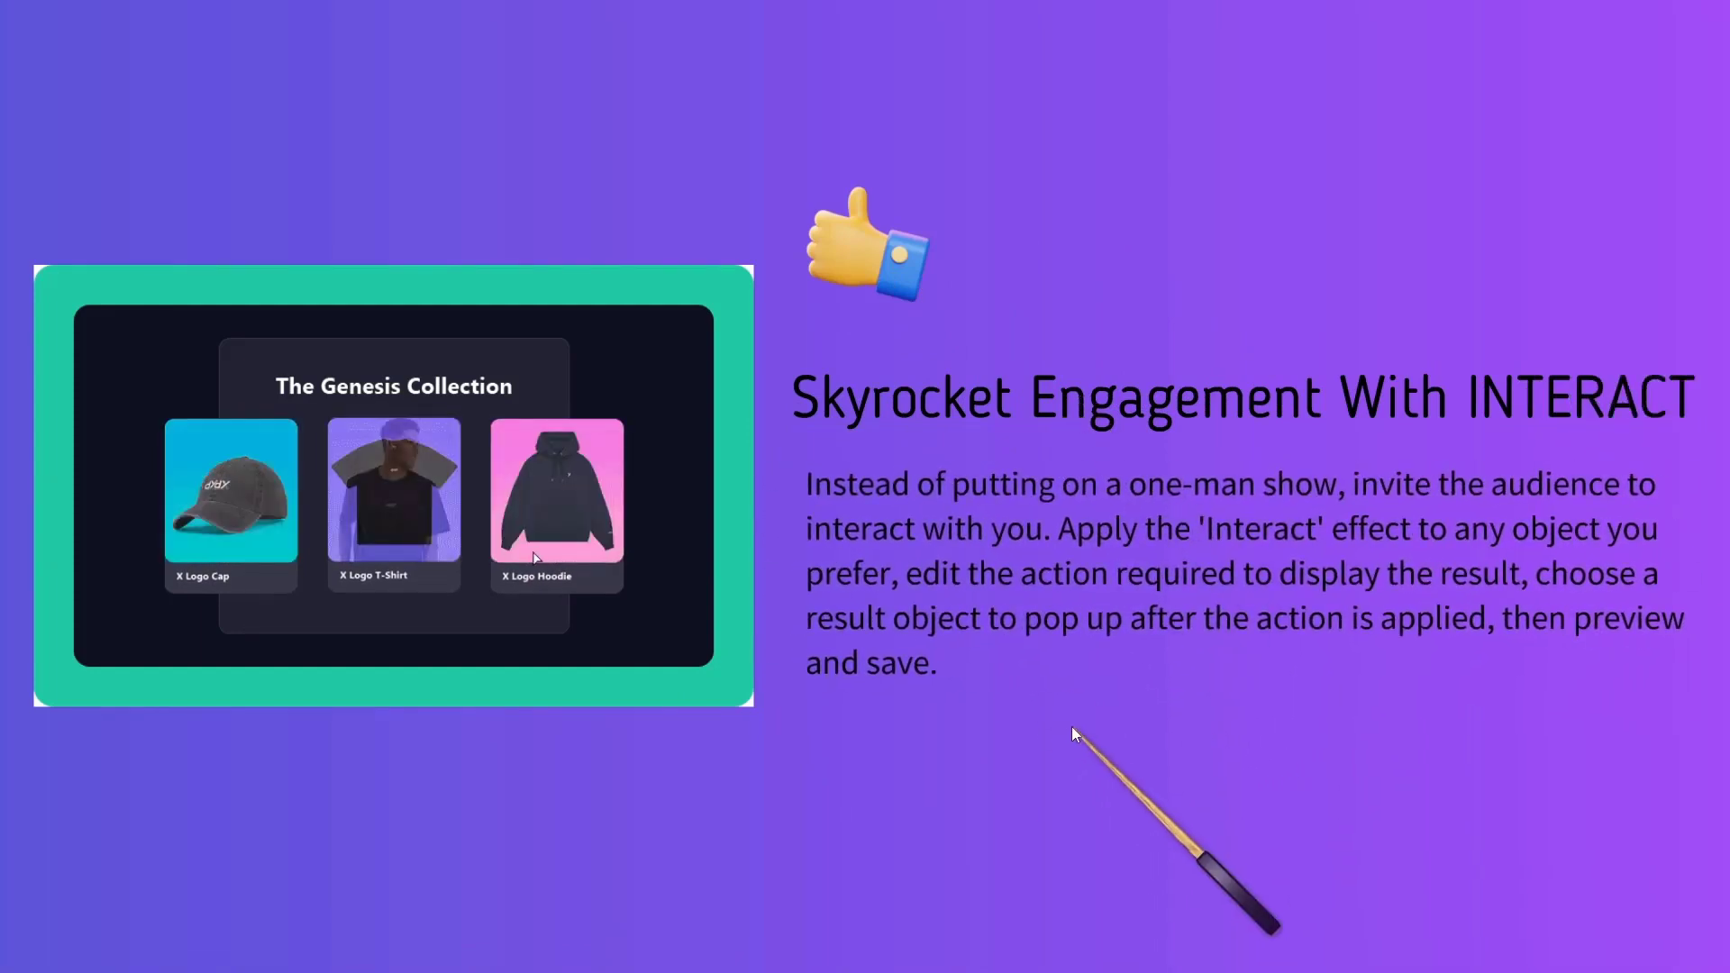
{"action": "key", "text": "Escape"}
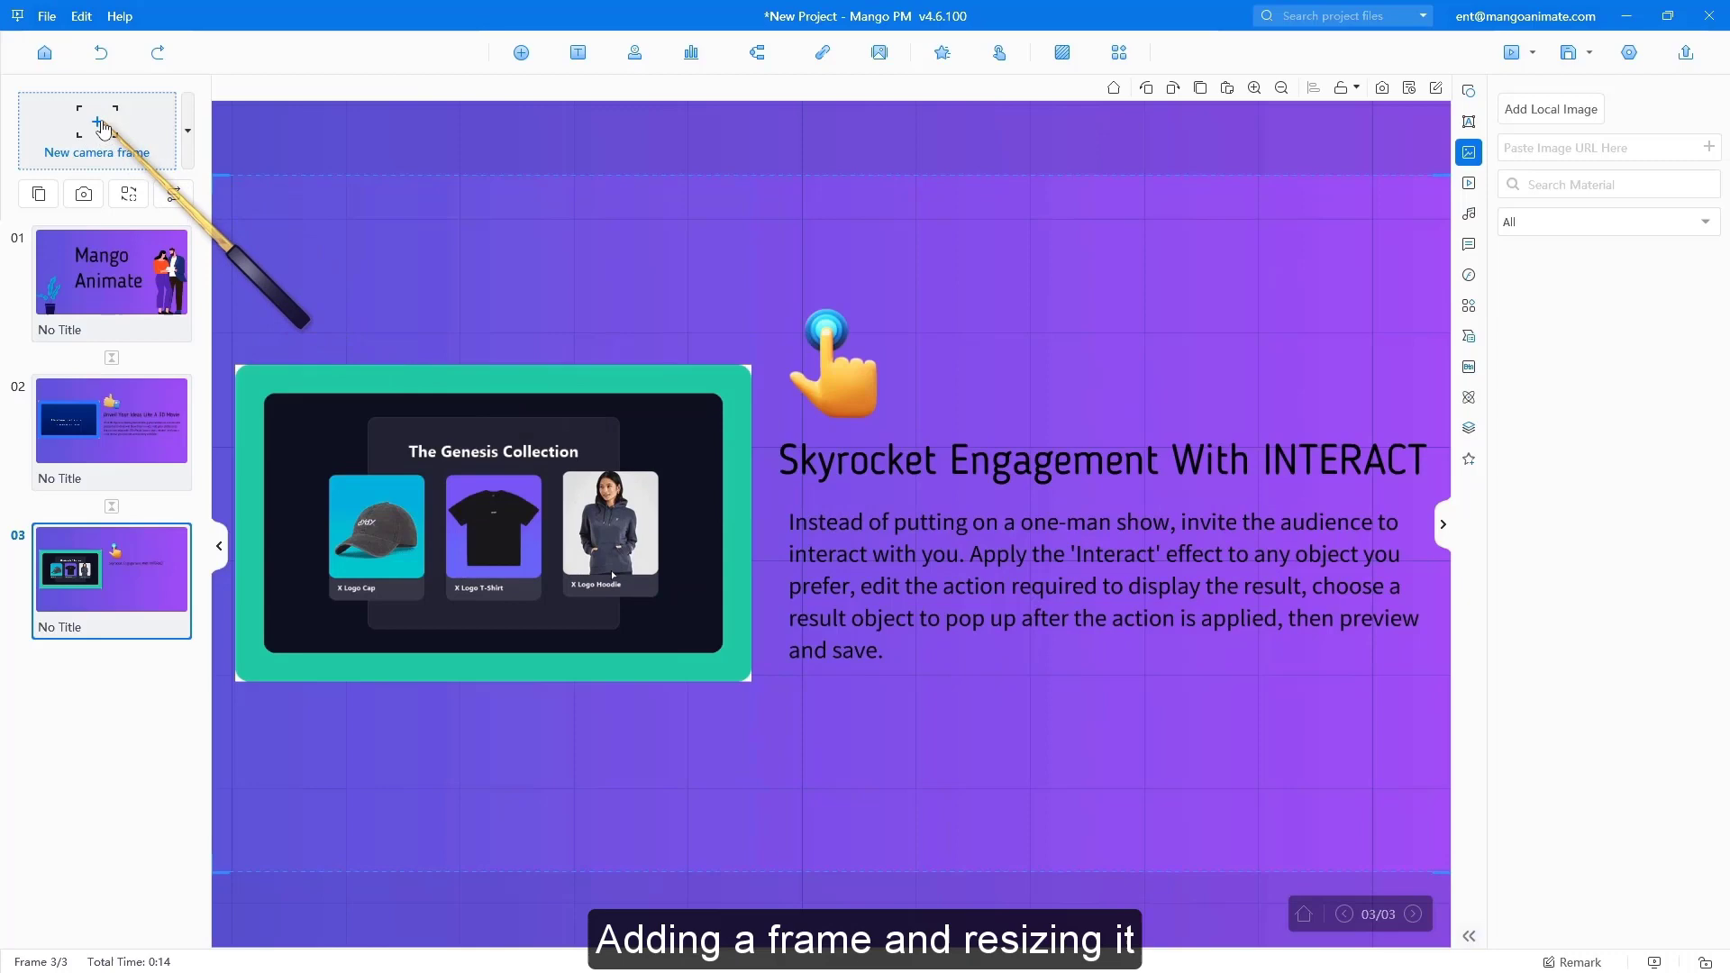
Add a small fourth camera frame beside the pointing-hand image and open that frame
{"action": "left_click_drag", "start_coordinate": [101, 130], "coordinate": [986, 359]}
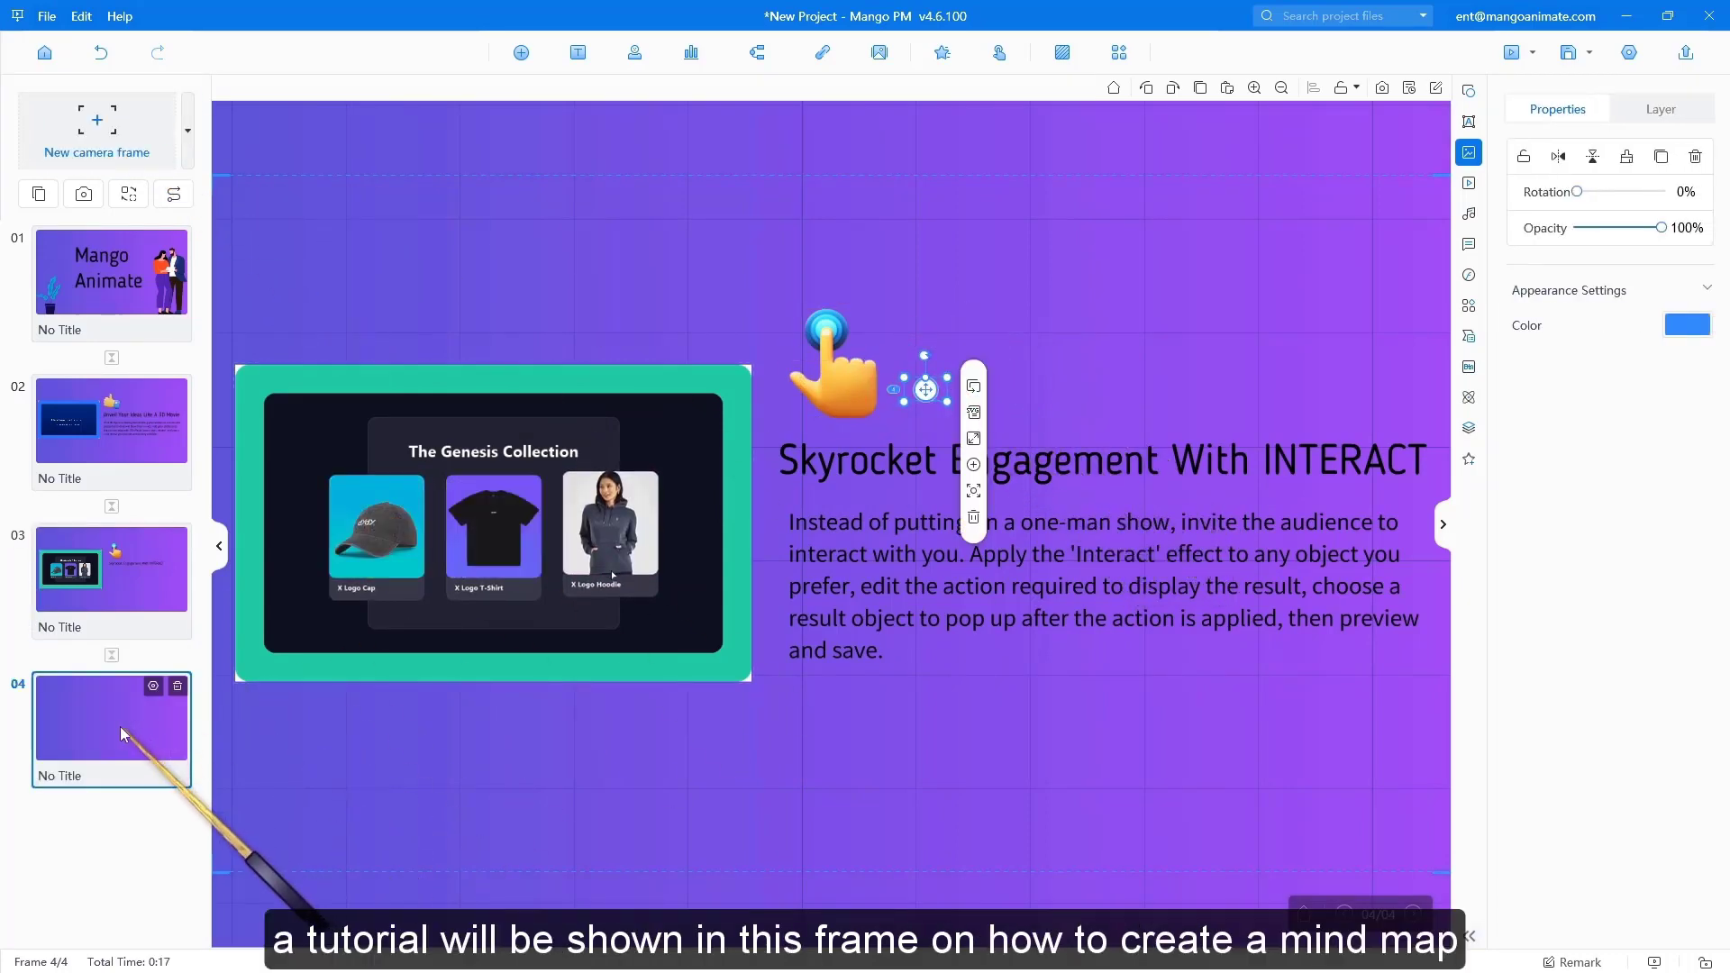
{"action": "left_click", "coordinate": [144, 721]}
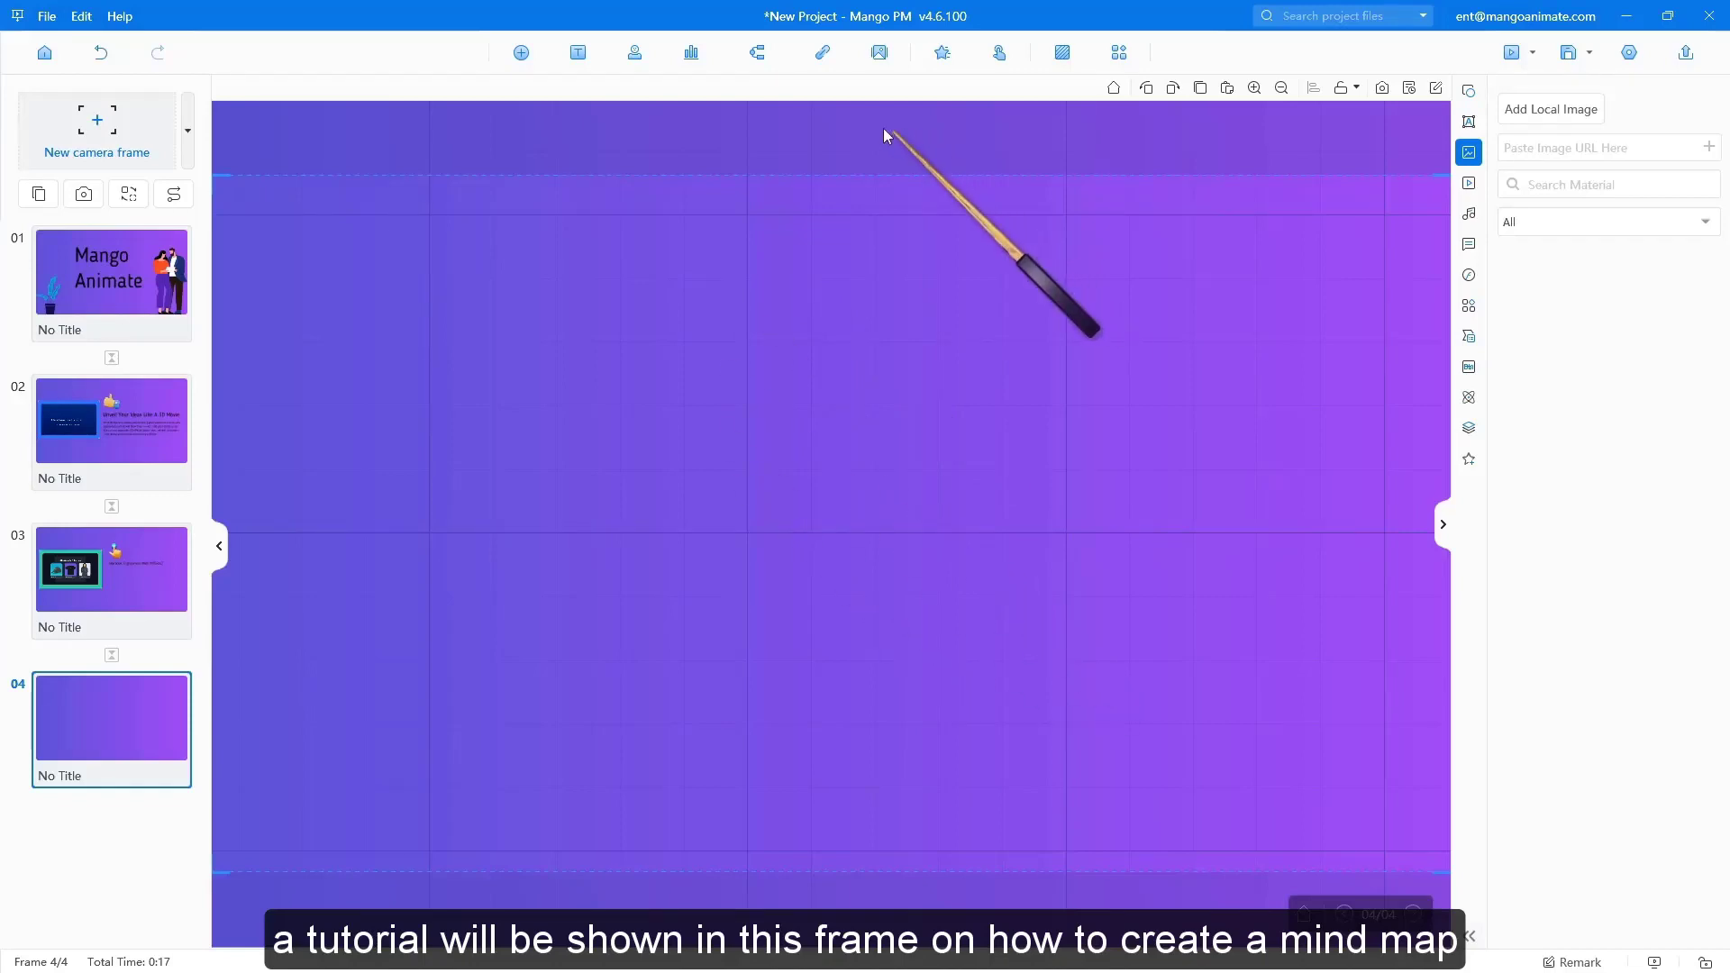
Insert a horizontal-structure mind map with the green dashed-border rectangle as subject, and place it in the left part of the frame
{"action": "left_click", "coordinate": [759, 61]}
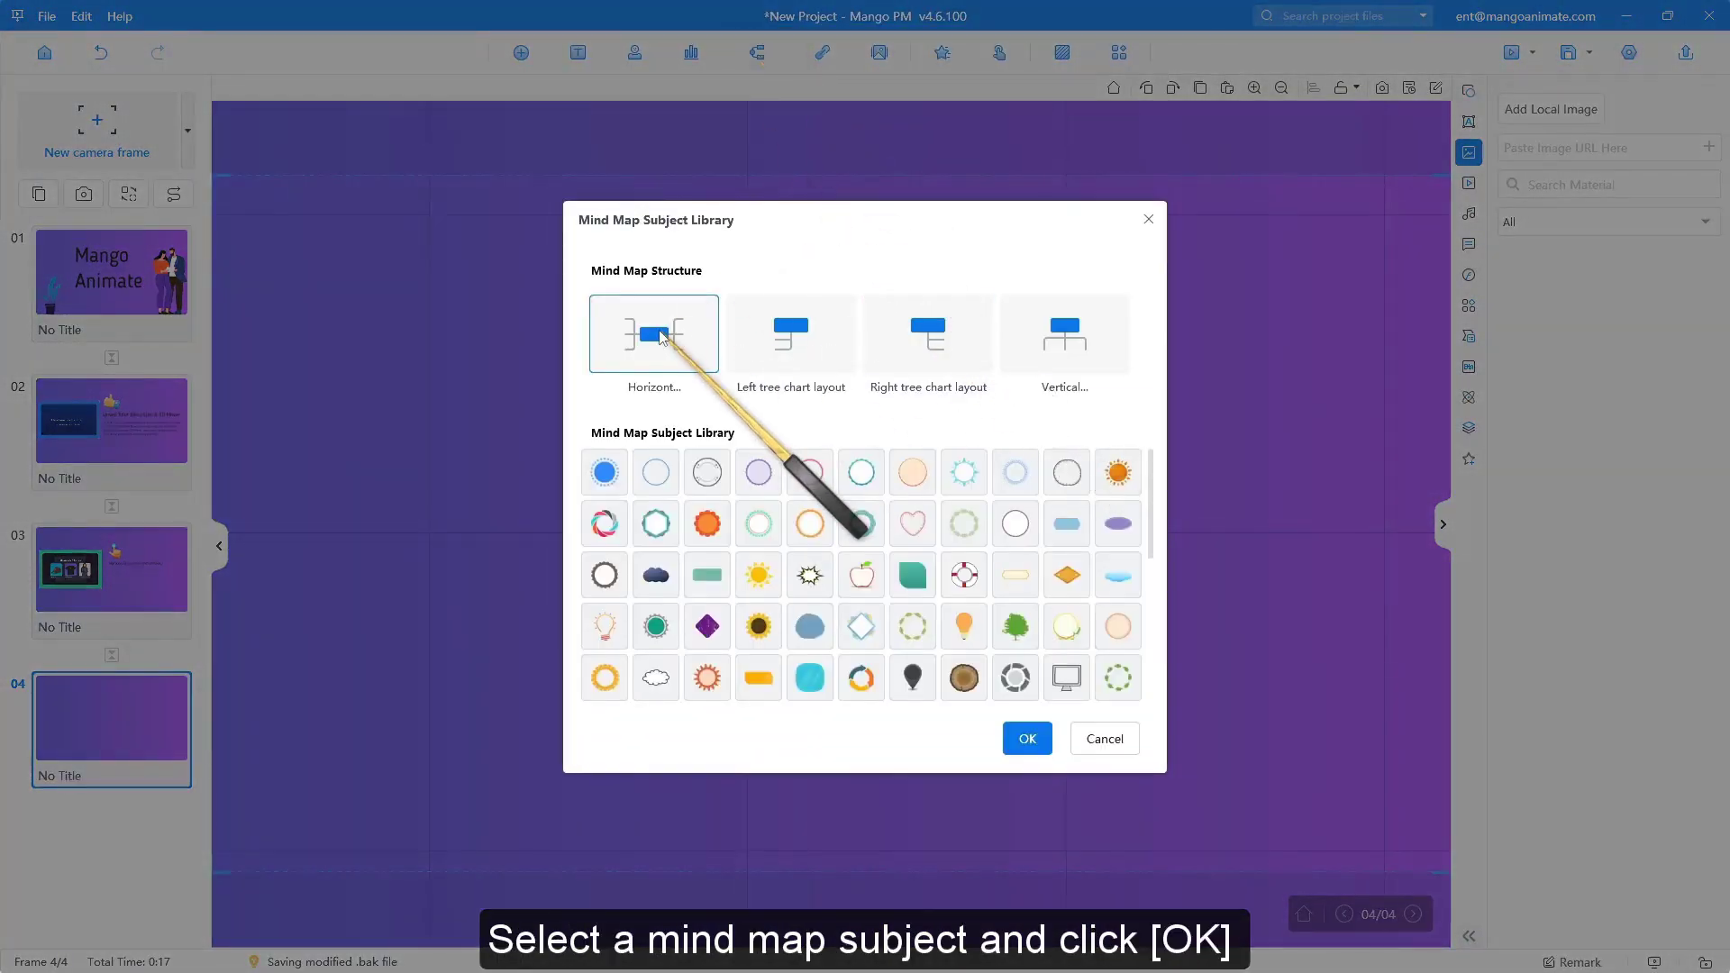
{"action": "left_click", "coordinate": [591, 476]}
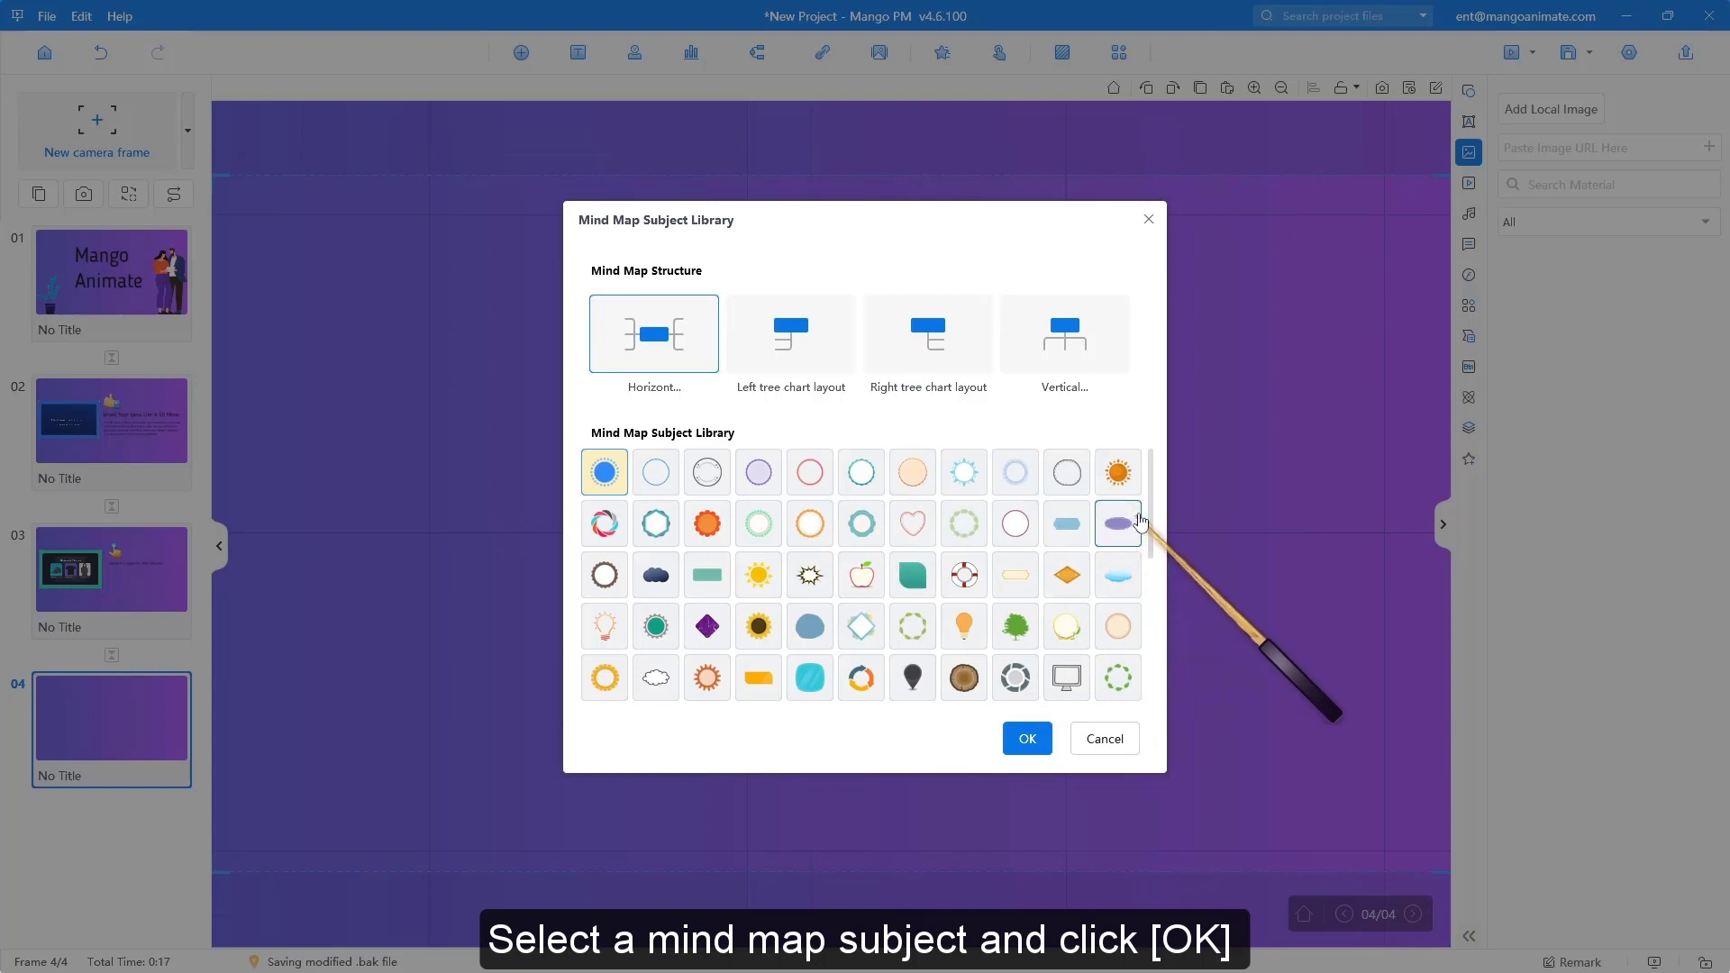
{"action": "scroll", "coordinate": [1152, 520], "scroll_direction": "down", "scroll_amount": 1}
{"action": "scroll", "coordinate": [1152, 520], "scroll_direction": "down", "scroll_amount": 1}
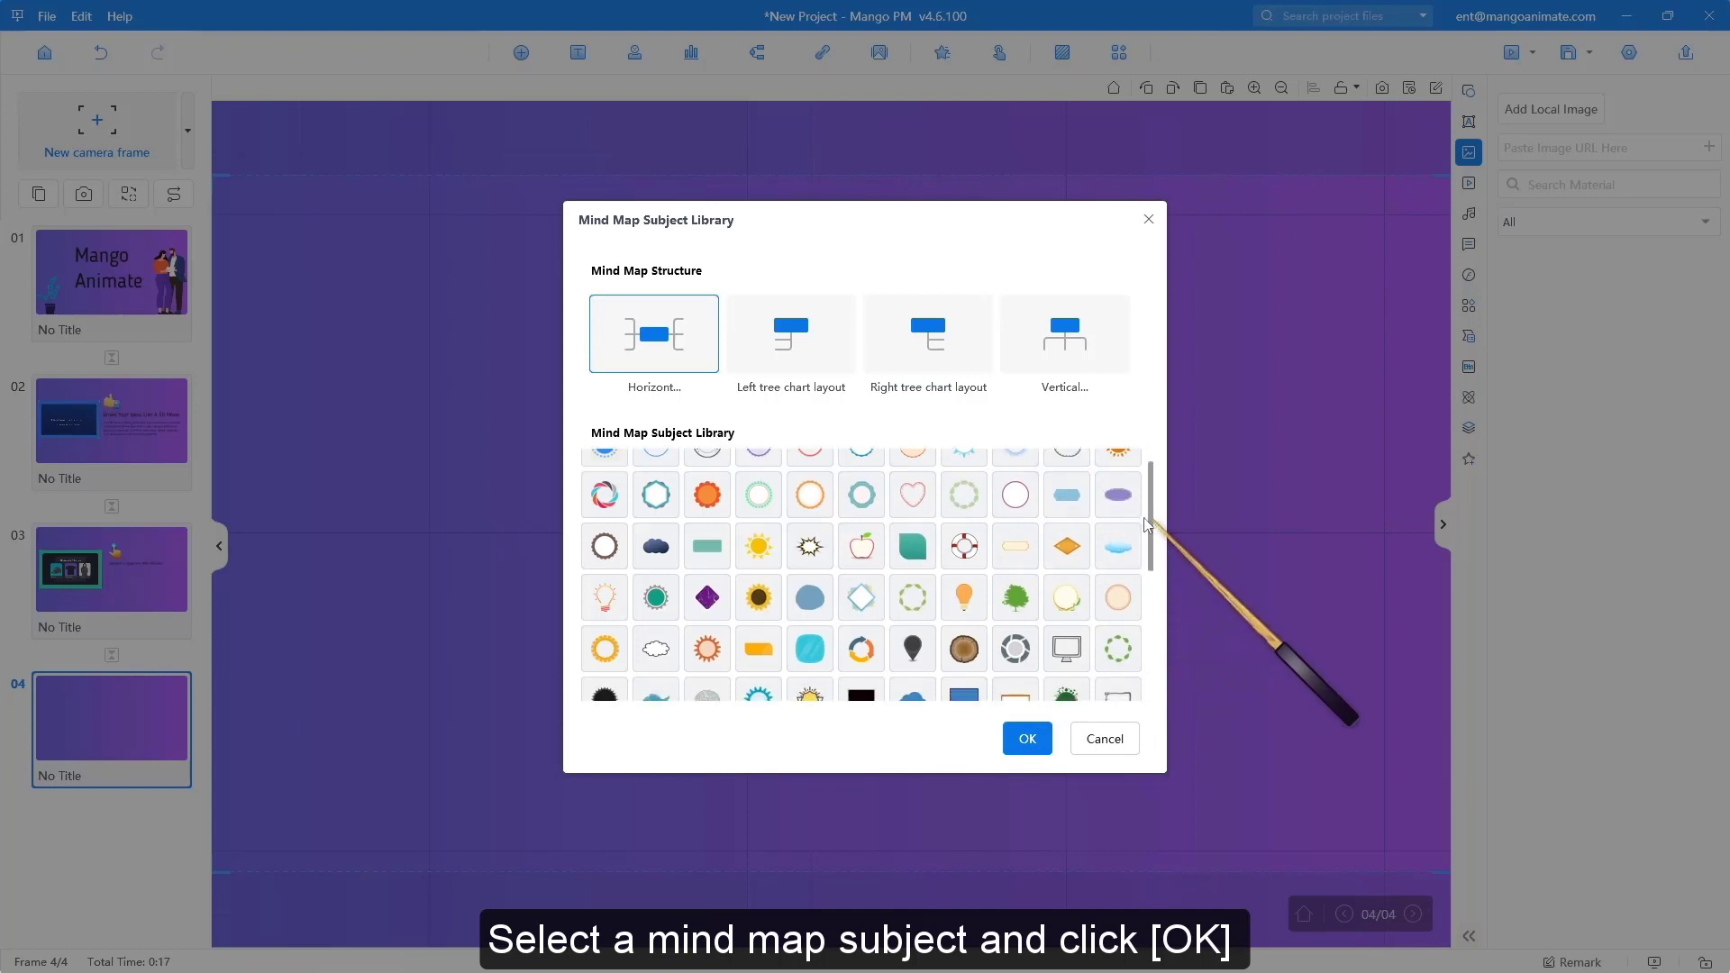
{"action": "left_click", "coordinate": [706, 559]}
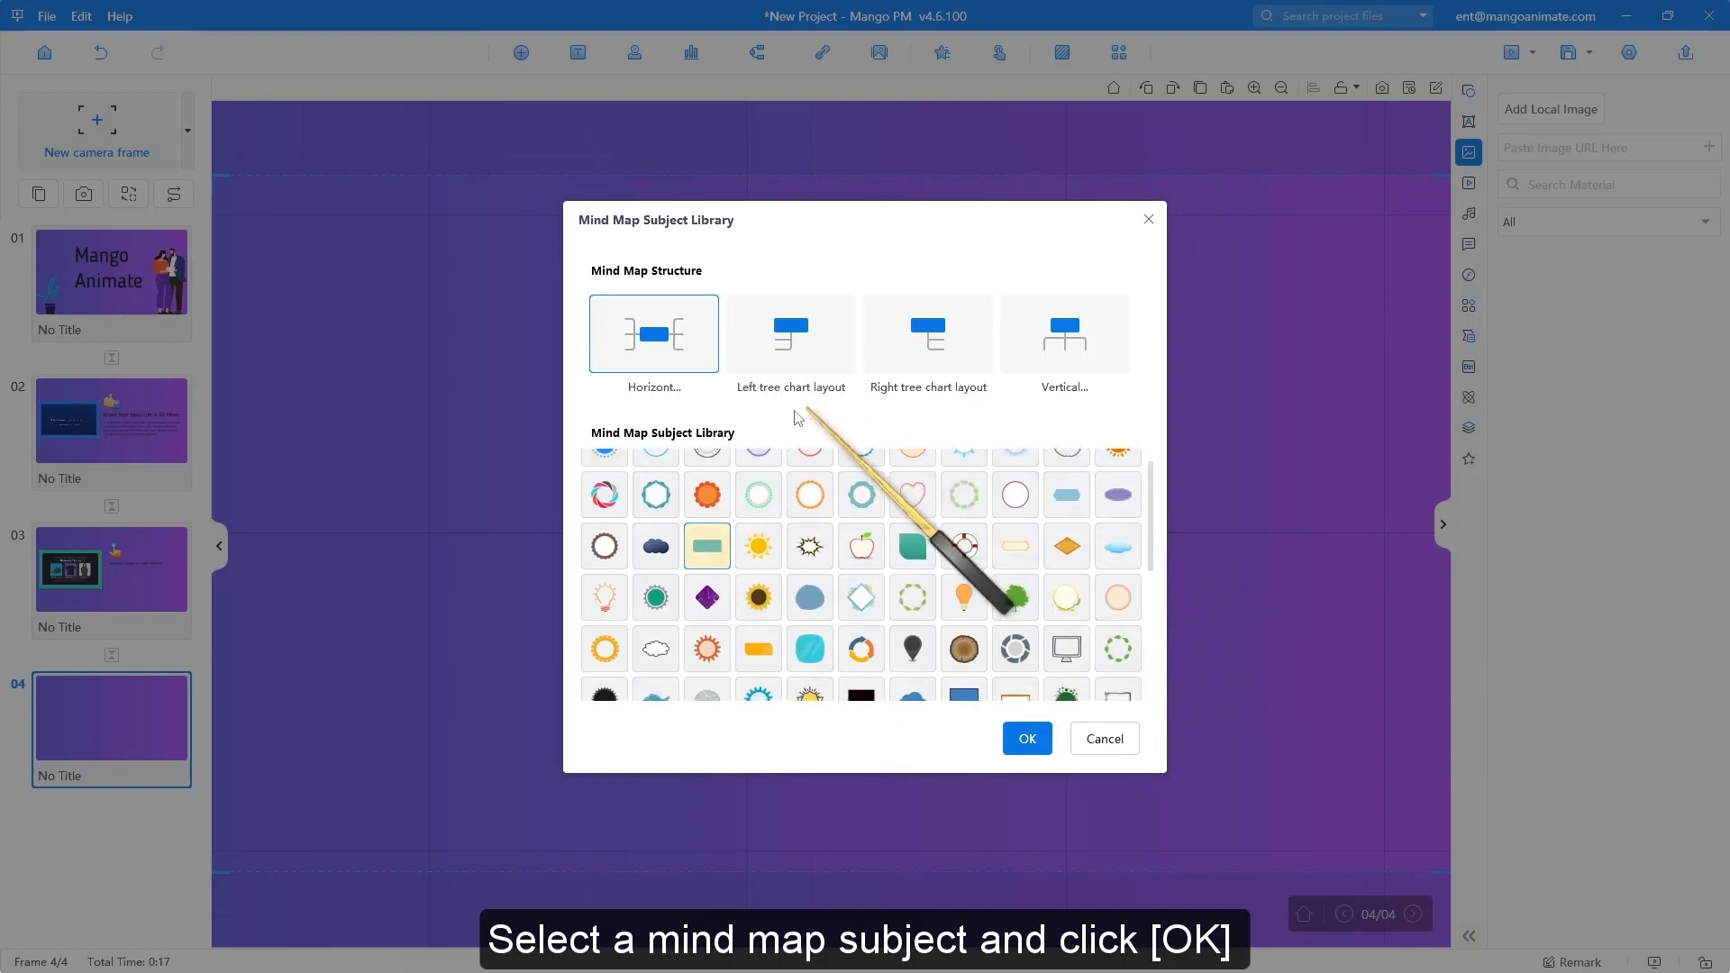
{"action": "left_click", "coordinate": [1028, 741]}
{"action": "left_click_drag", "start_coordinate": [746, 483], "coordinate": [492, 442]}
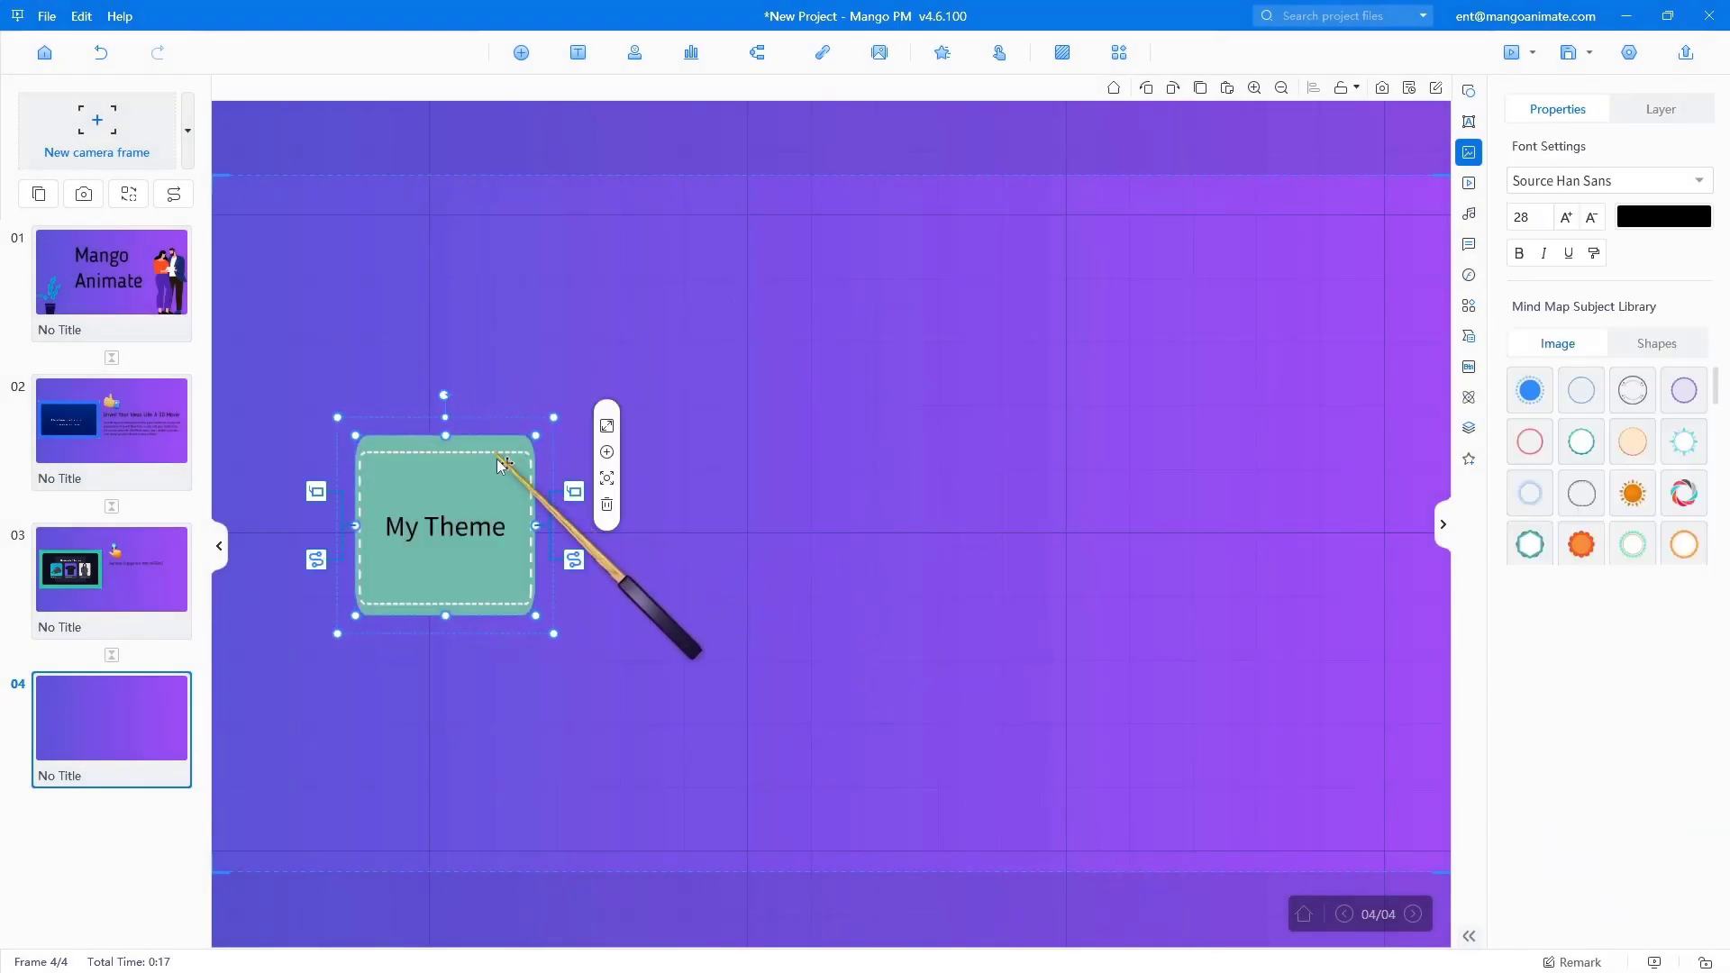
Change the mind map's central theme text to 'Mango Animate'
{"action": "double_click", "coordinate": [506, 541]}
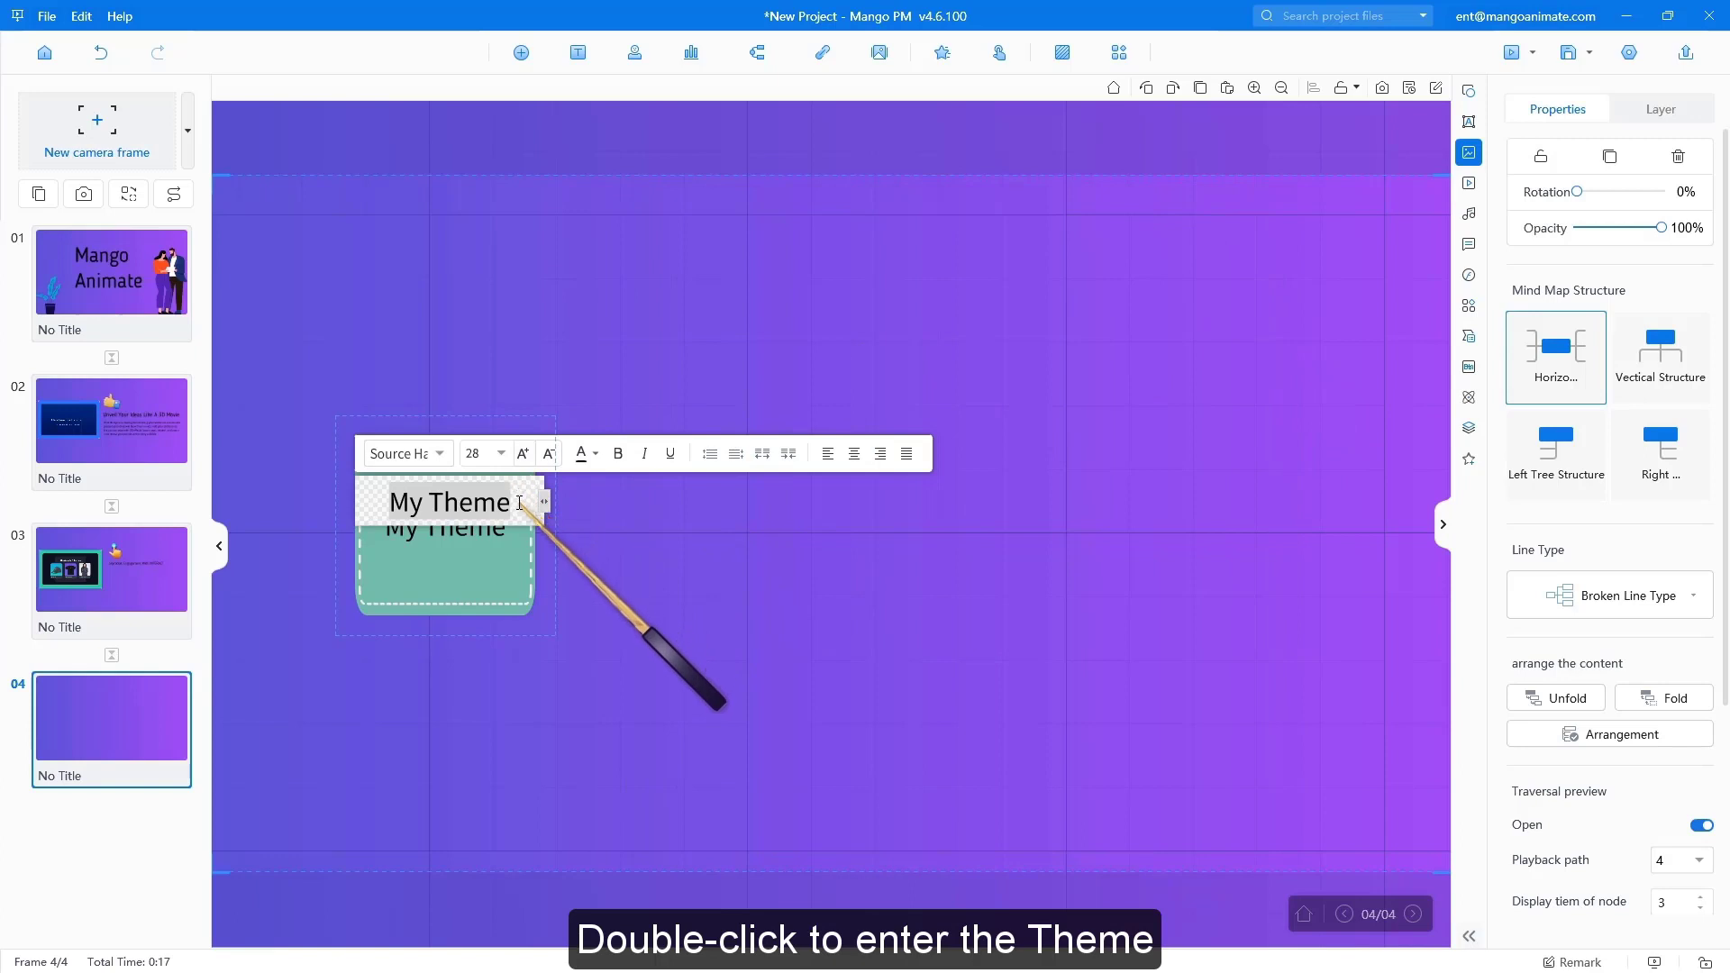
{"action": "type", "text": "Mango Animate"}
{"action": "left_click", "coordinate": [718, 575]}
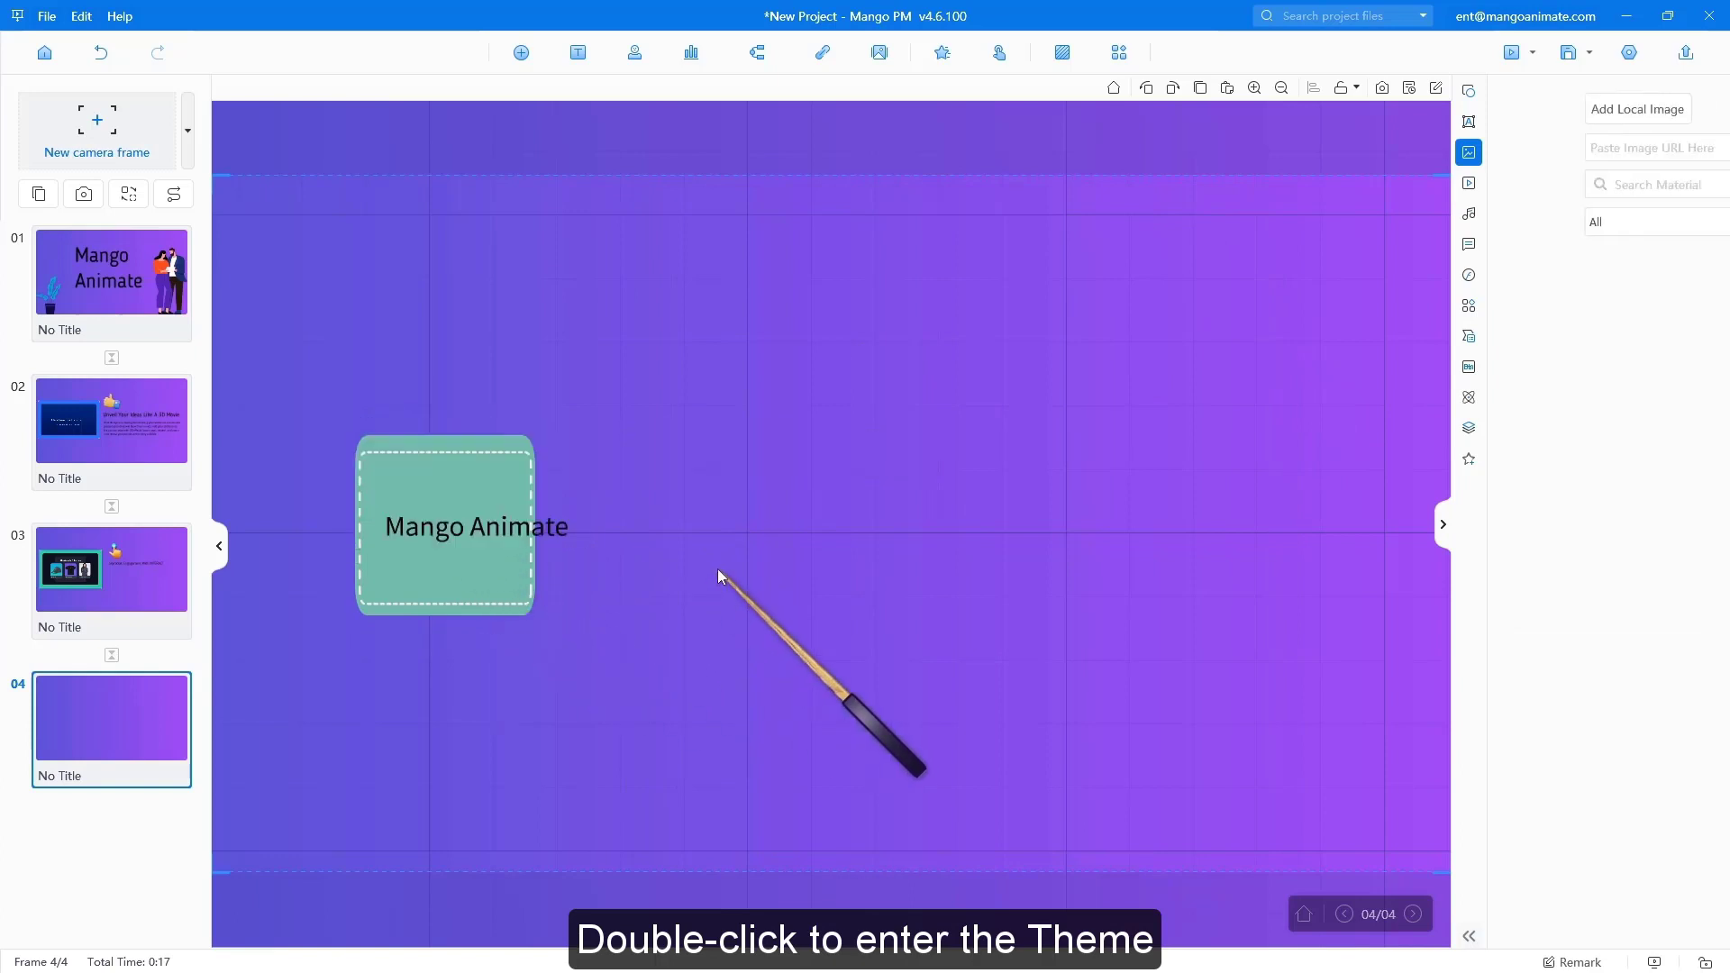
Flatten and slightly widen the central theme's rectangle to fit its text, and move the mind map slightly up and to the left
{"action": "left_click", "coordinate": [494, 577]}
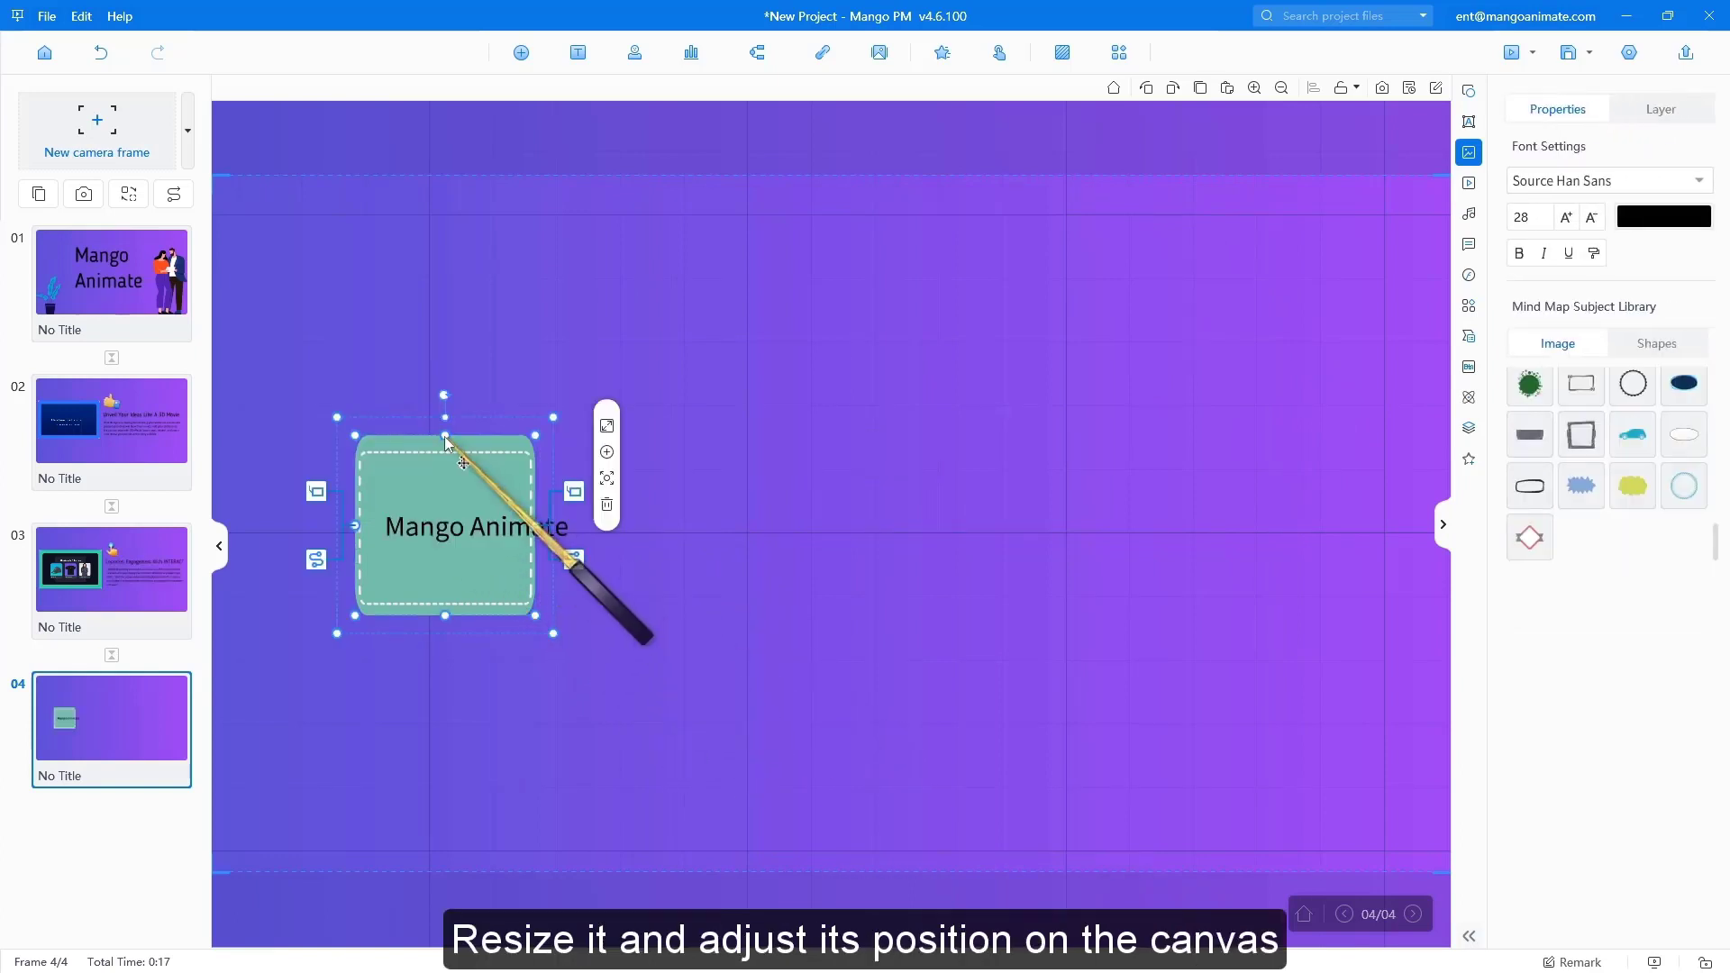
{"action": "left_click_drag", "start_coordinate": [446, 454], "coordinate": [472, 552]}
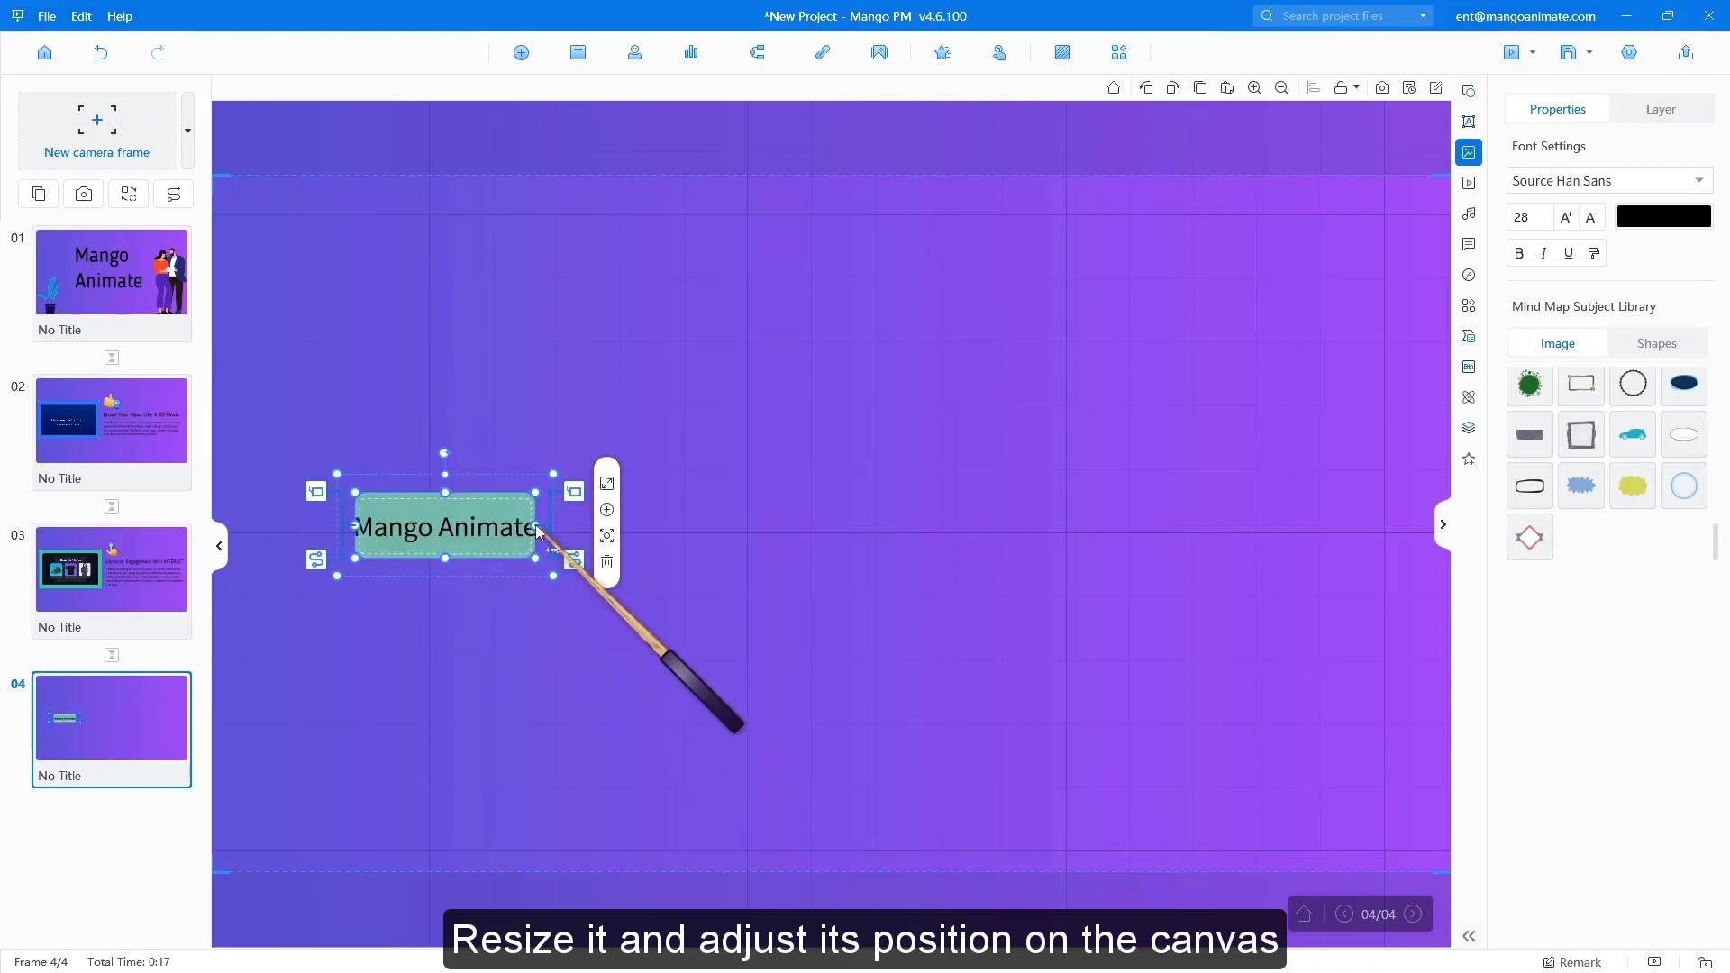
{"action": "left_click_drag", "start_coordinate": [546, 528], "coordinate": [562, 527]}
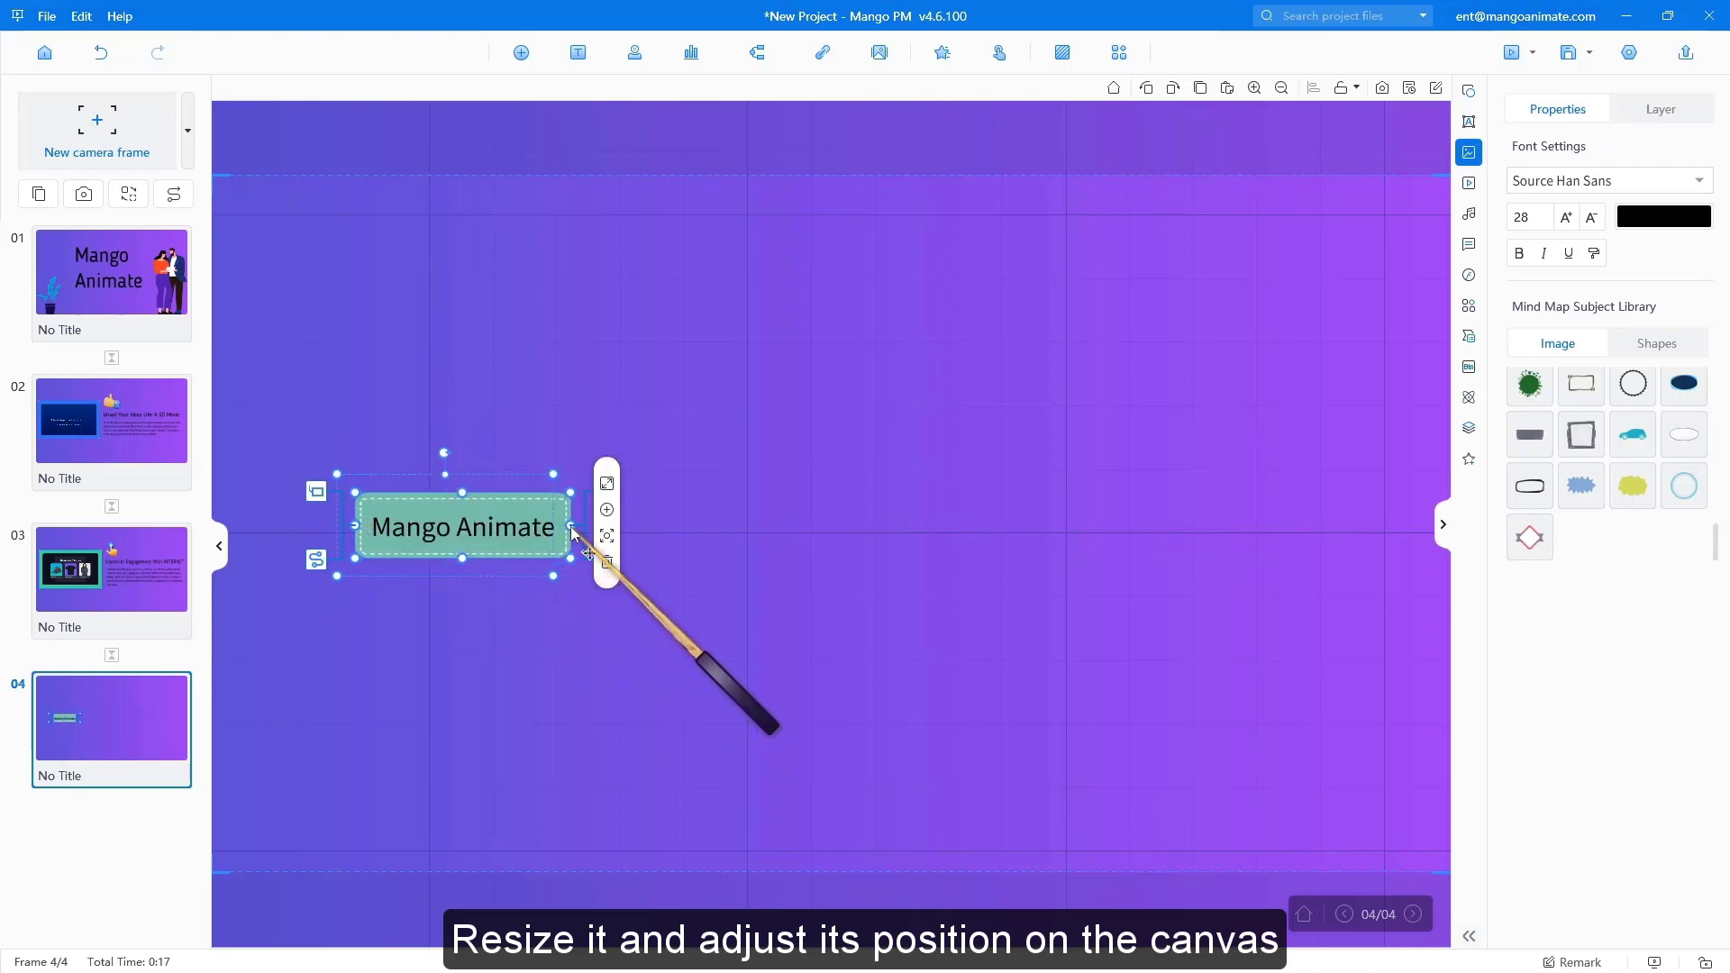
{"action": "left_click", "coordinate": [494, 625]}
{"action": "left_click", "coordinate": [519, 534]}
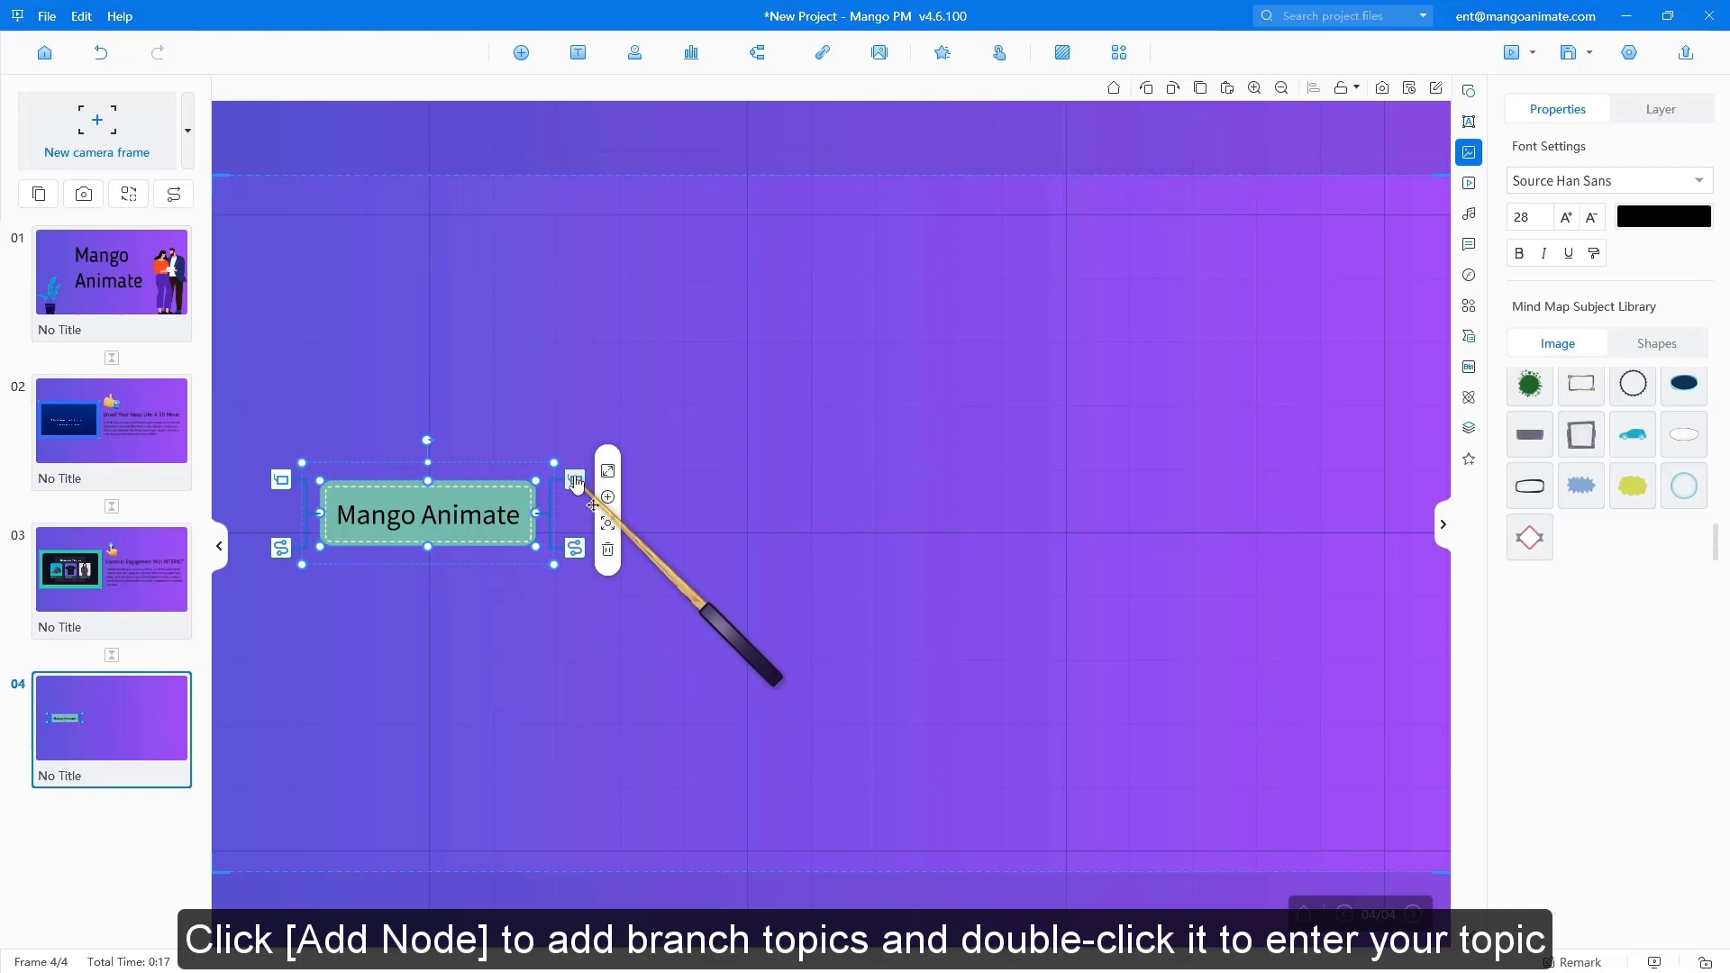
Add three branch topic nodes on the right side of the 'Mango Animate' theme
{"action": "left_click", "coordinate": [575, 479]}
{"action": "left_click", "coordinate": [516, 527]}
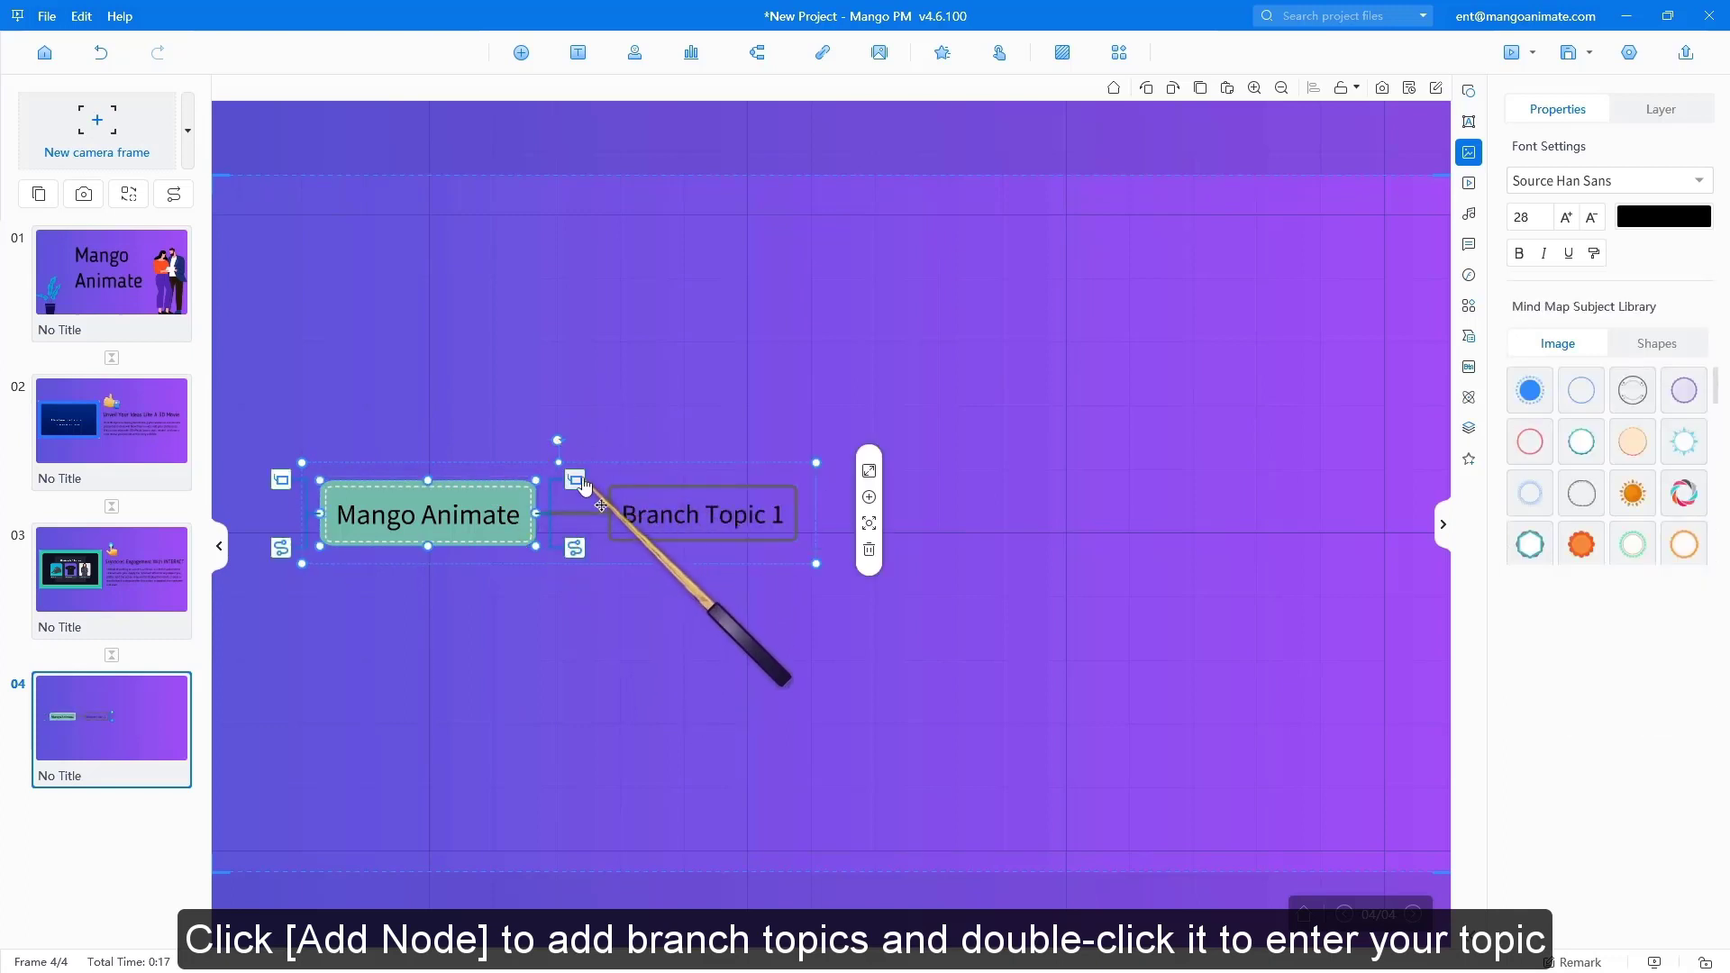
{"action": "left_click", "coordinate": [575, 479]}
{"action": "left_click", "coordinate": [538, 526]}
{"action": "left_click", "coordinate": [575, 479]}
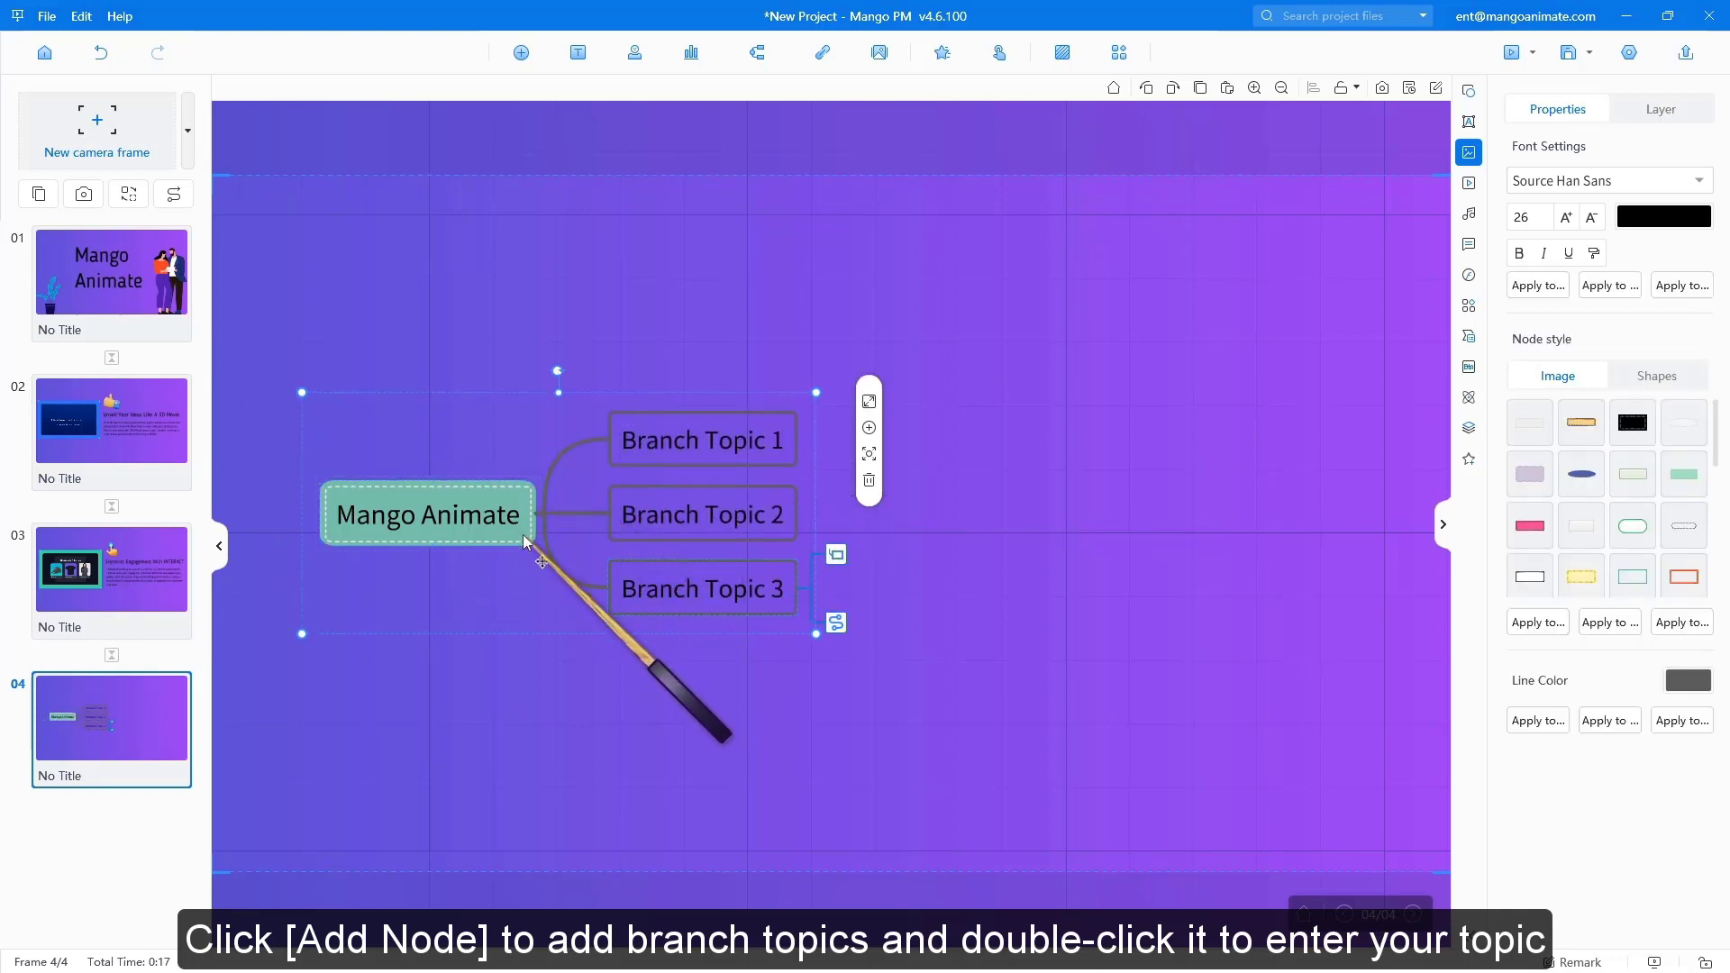
Add a fourth and a fifth branch topic node to the 'Mango Animate' theme
{"action": "left_click", "coordinate": [551, 494]}
{"action": "left_click", "coordinate": [575, 480]}
{"action": "left_click", "coordinate": [530, 517]}
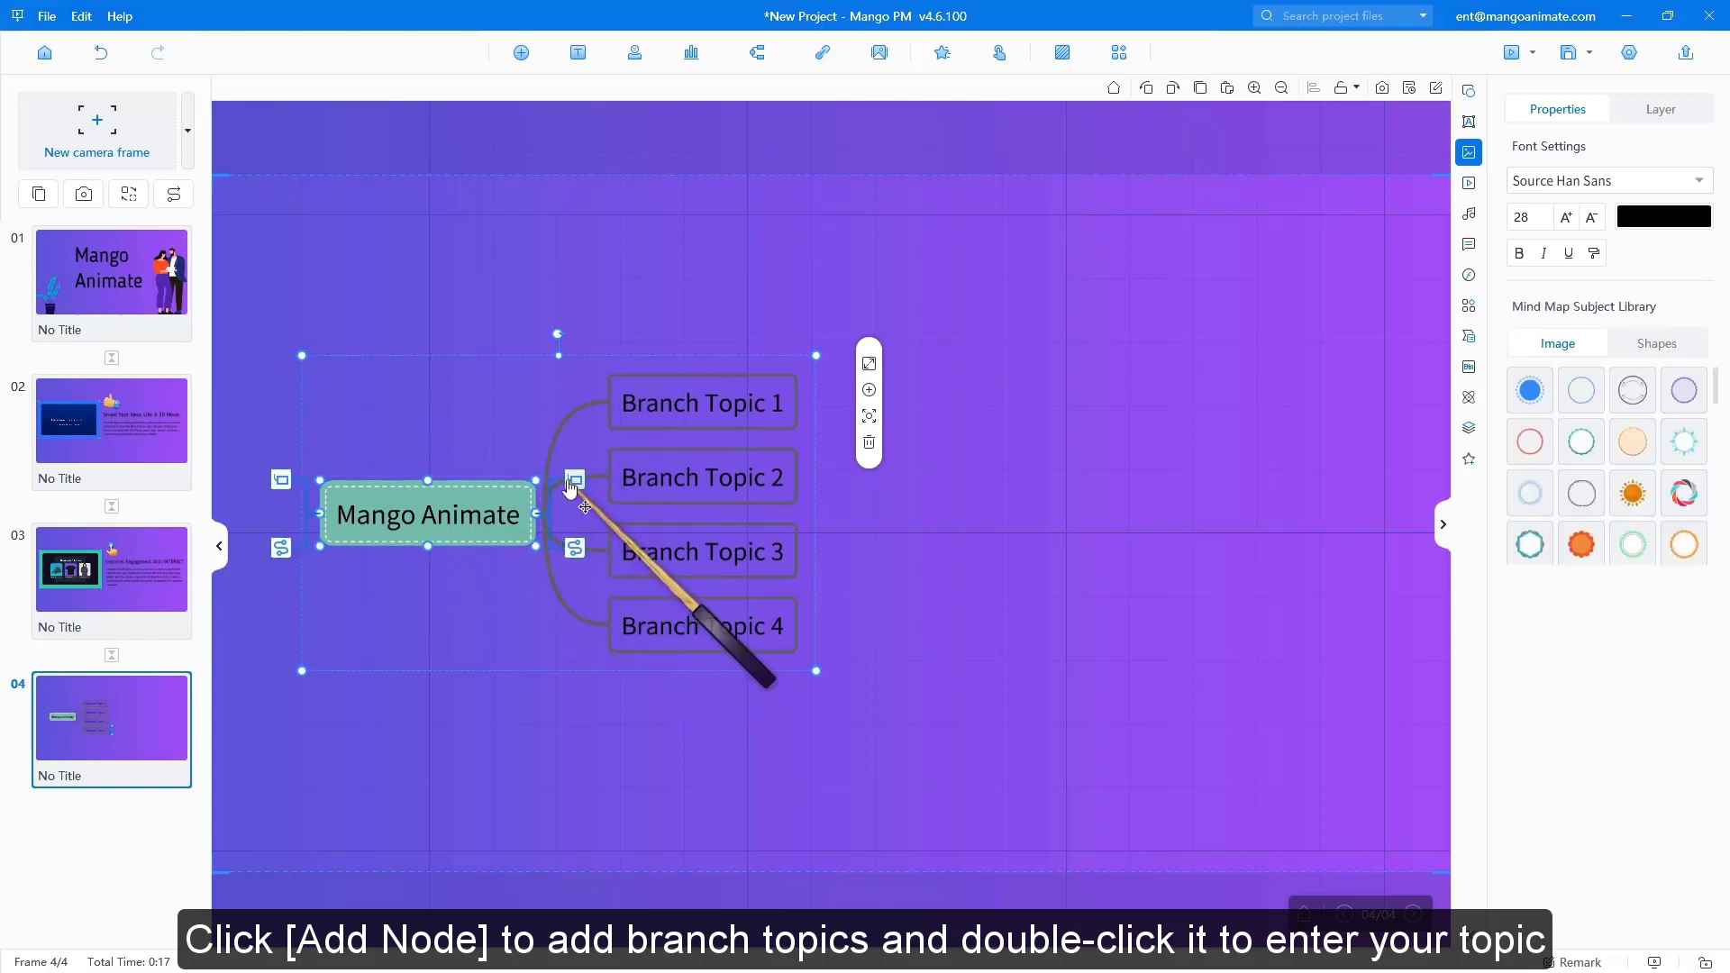
{"action": "left_click", "coordinate": [575, 480]}
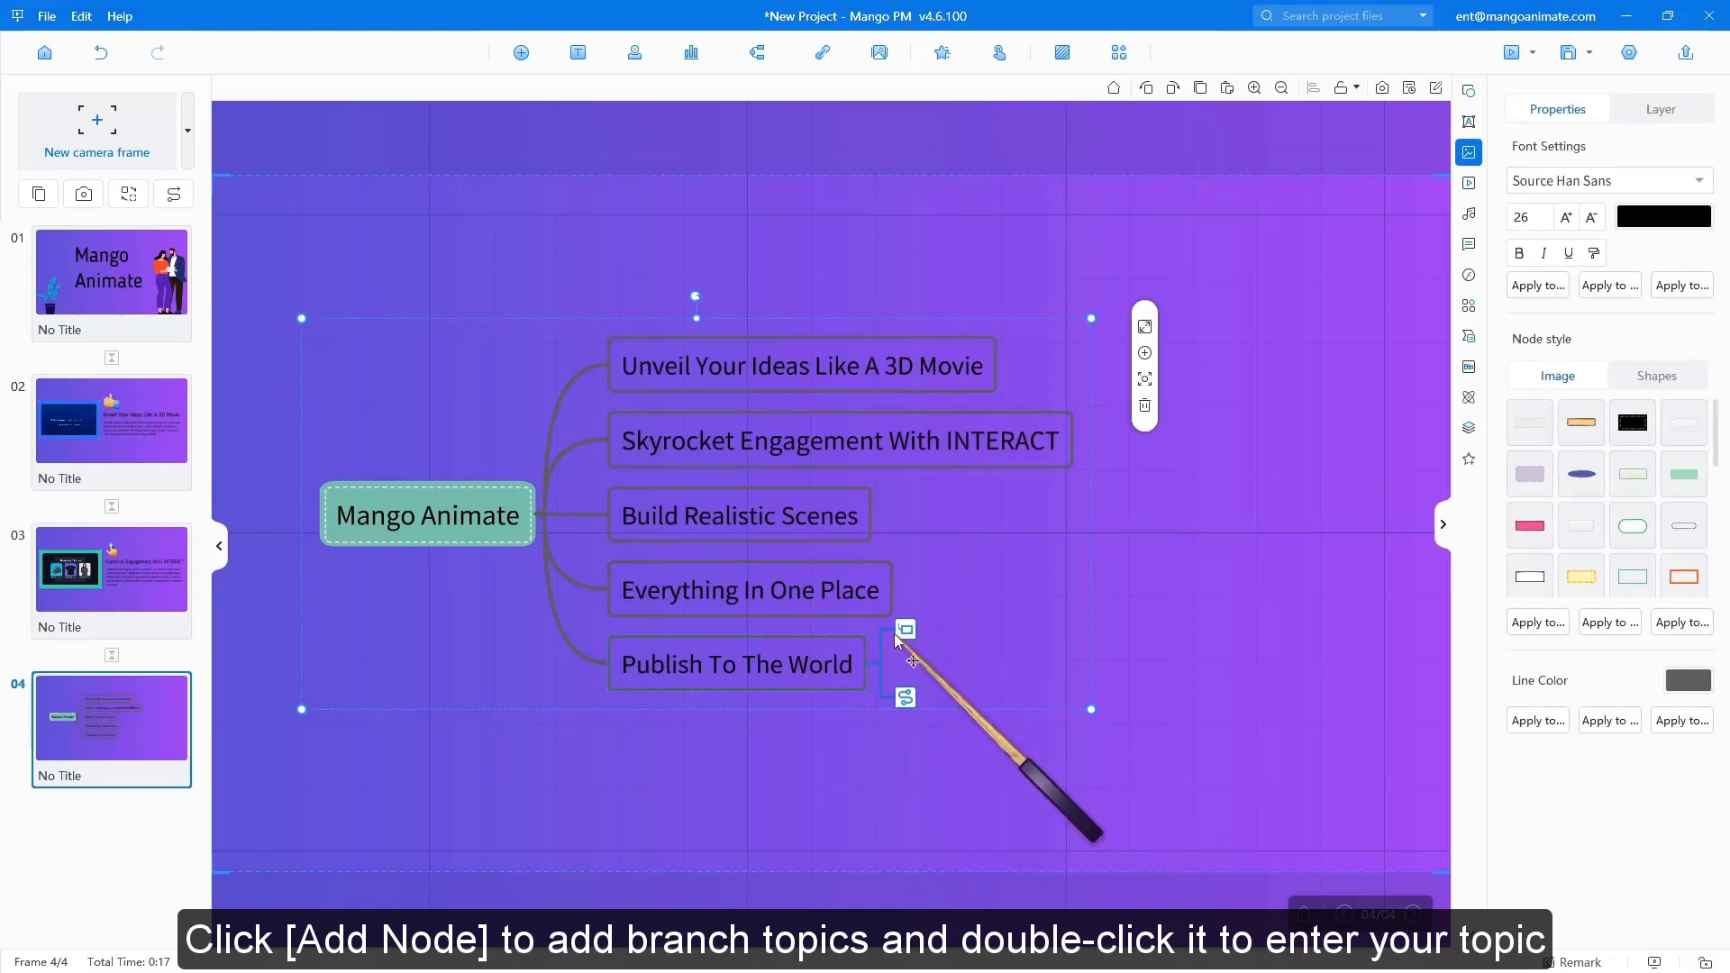
Add three subtopic nodes to the 'Publish To The World' branch
{"action": "left_click", "coordinate": [897, 635]}
{"action": "left_click", "coordinate": [908, 631]}
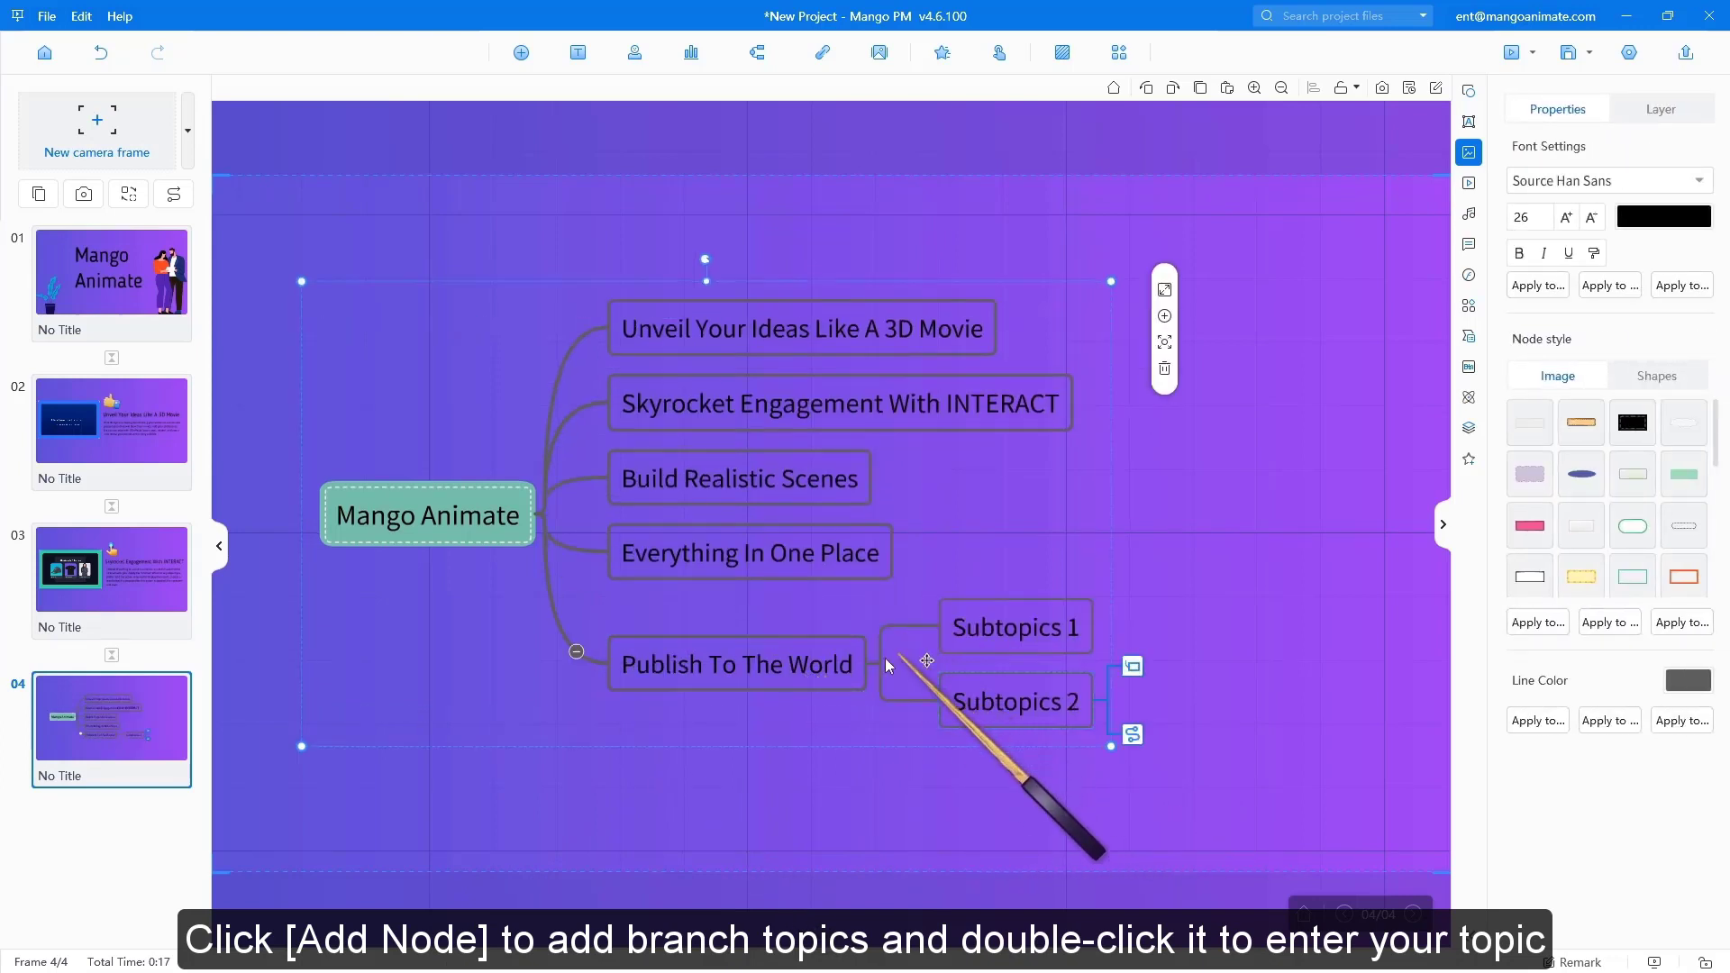
{"action": "left_click", "coordinate": [908, 630]}
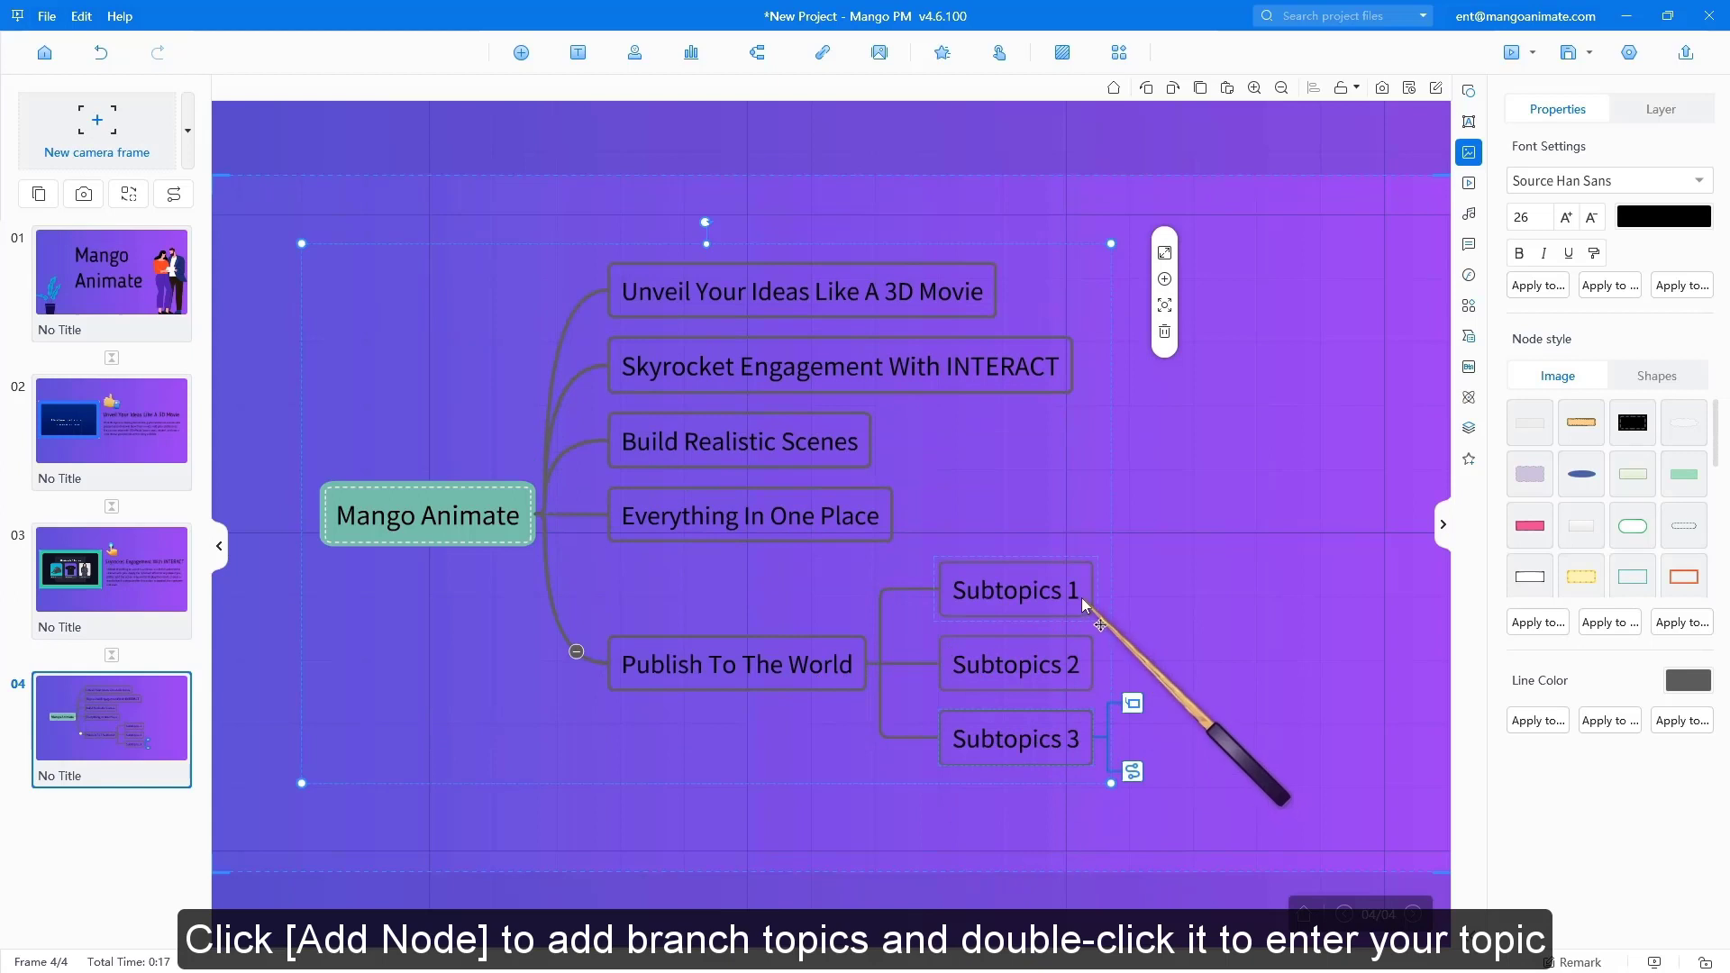
Change the text of the first two 'Publish To The World' subtopics to 'EXE' and 'MP4'
{"action": "double_click", "coordinate": [1084, 602]}
{"action": "left_click_drag", "start_coordinate": [1089, 622], "coordinate": [948, 645]}
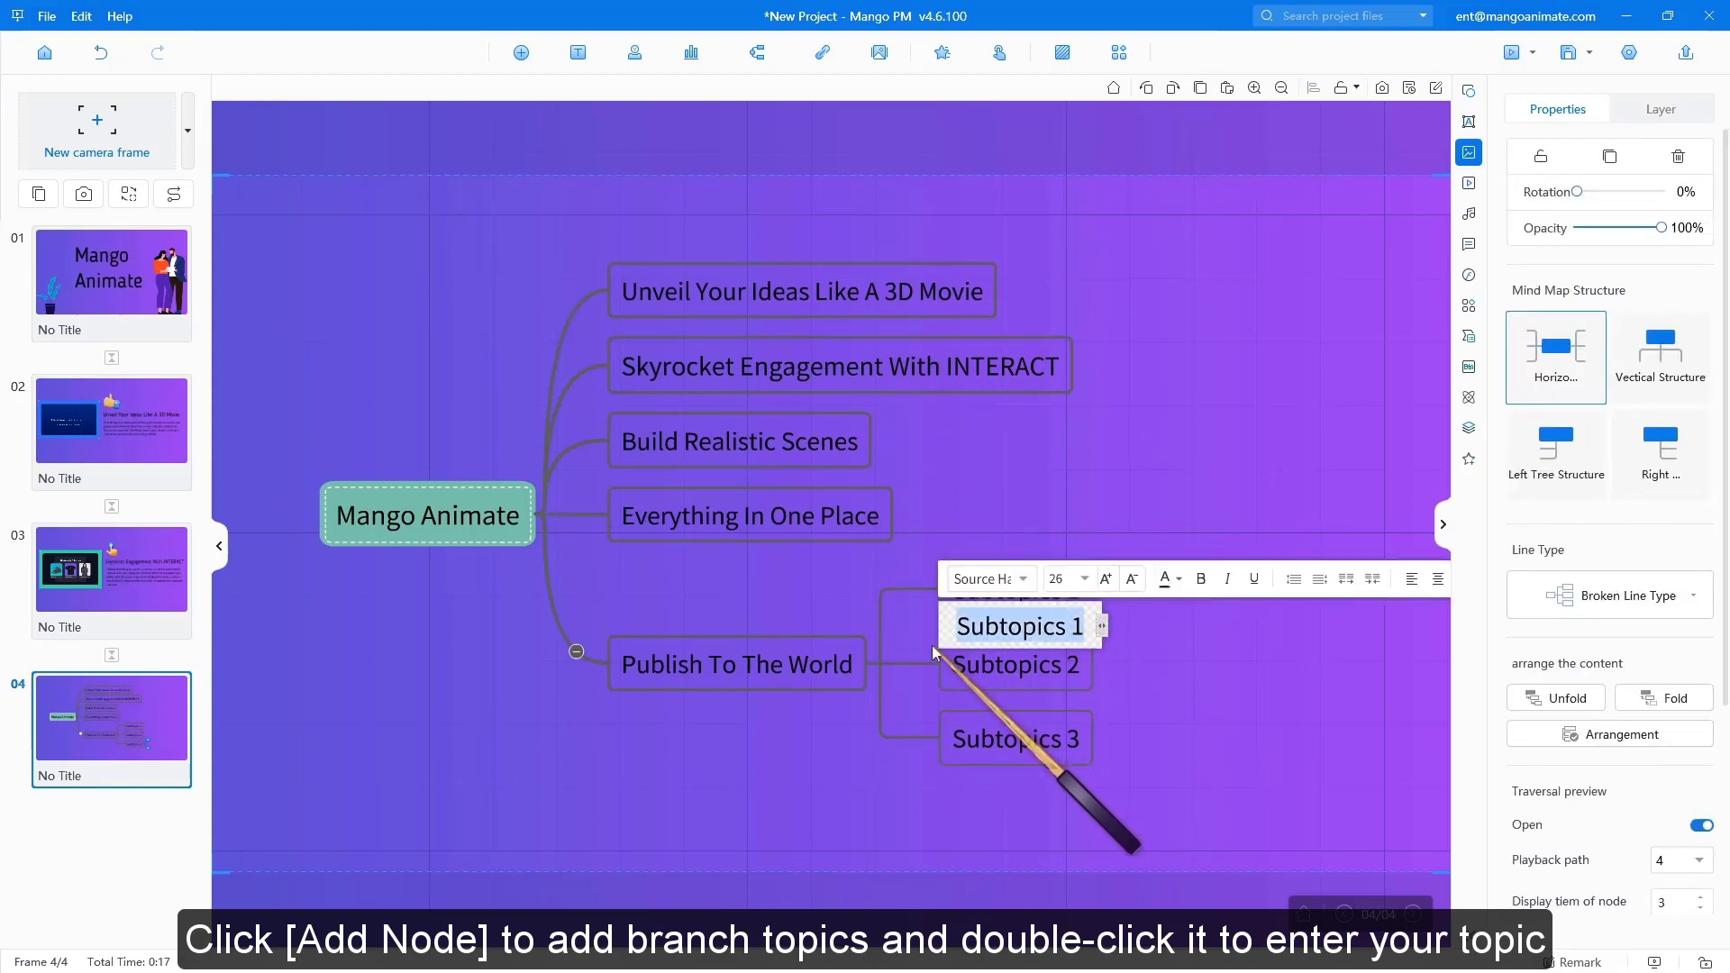
{"action": "key", "text": "BackSpace"}
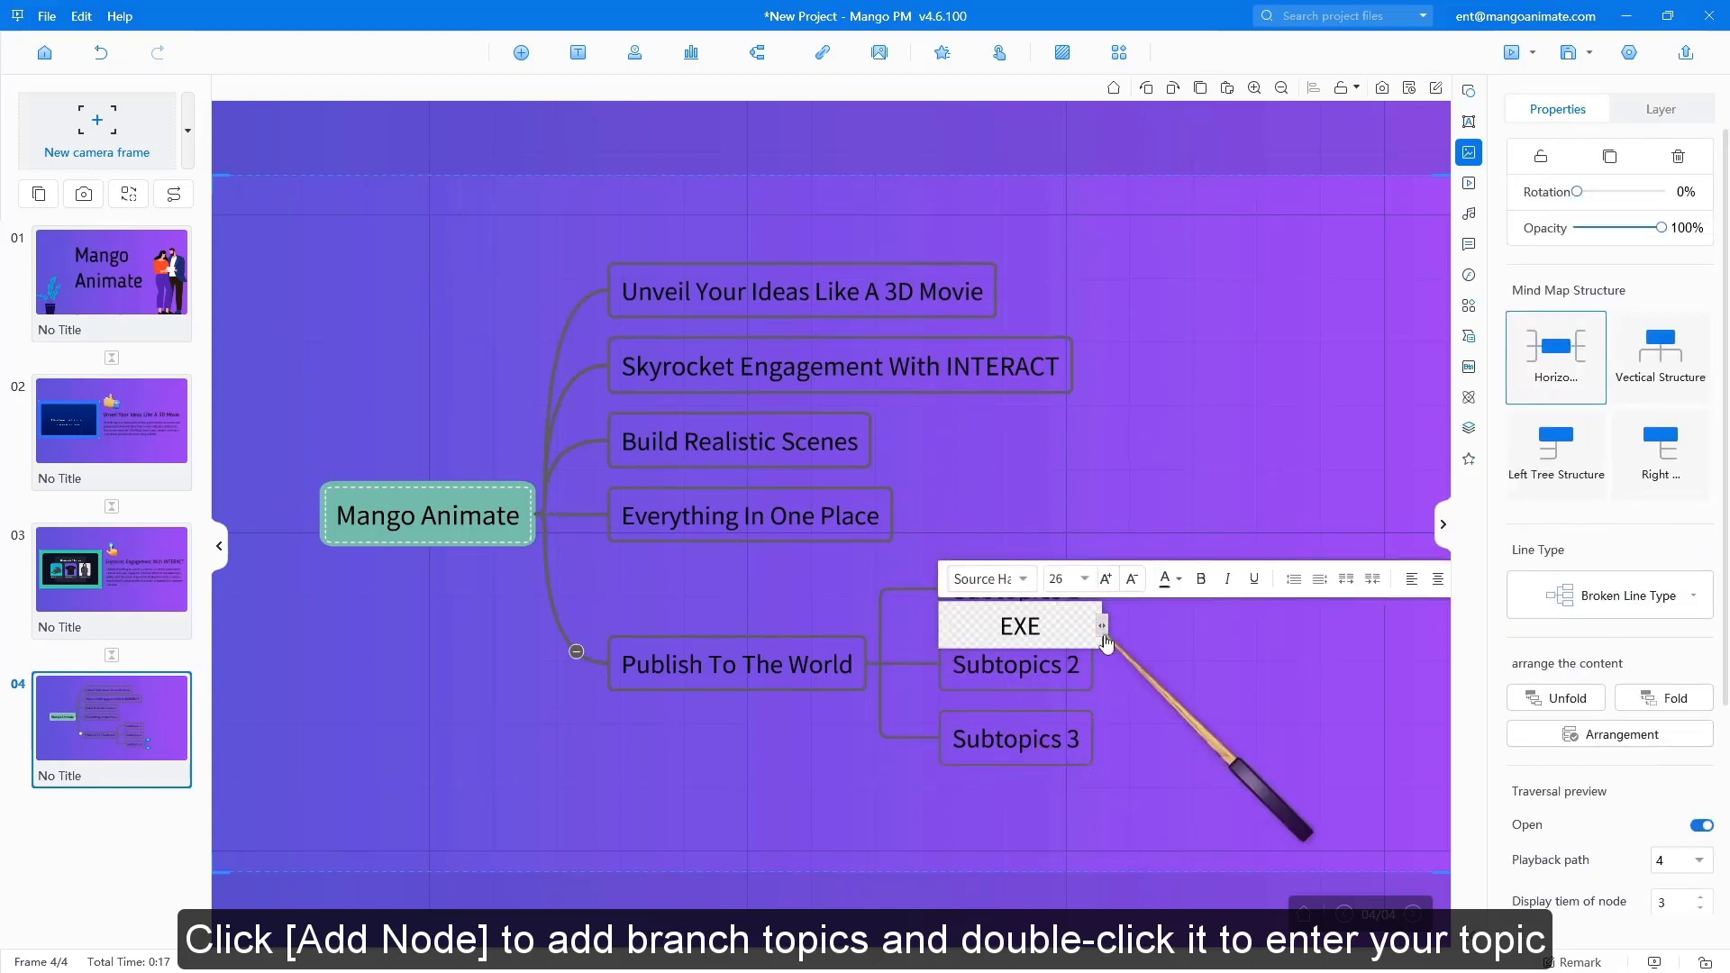
{"action": "left_click", "coordinate": [1172, 685]}
{"action": "double_click", "coordinate": [1092, 705]}
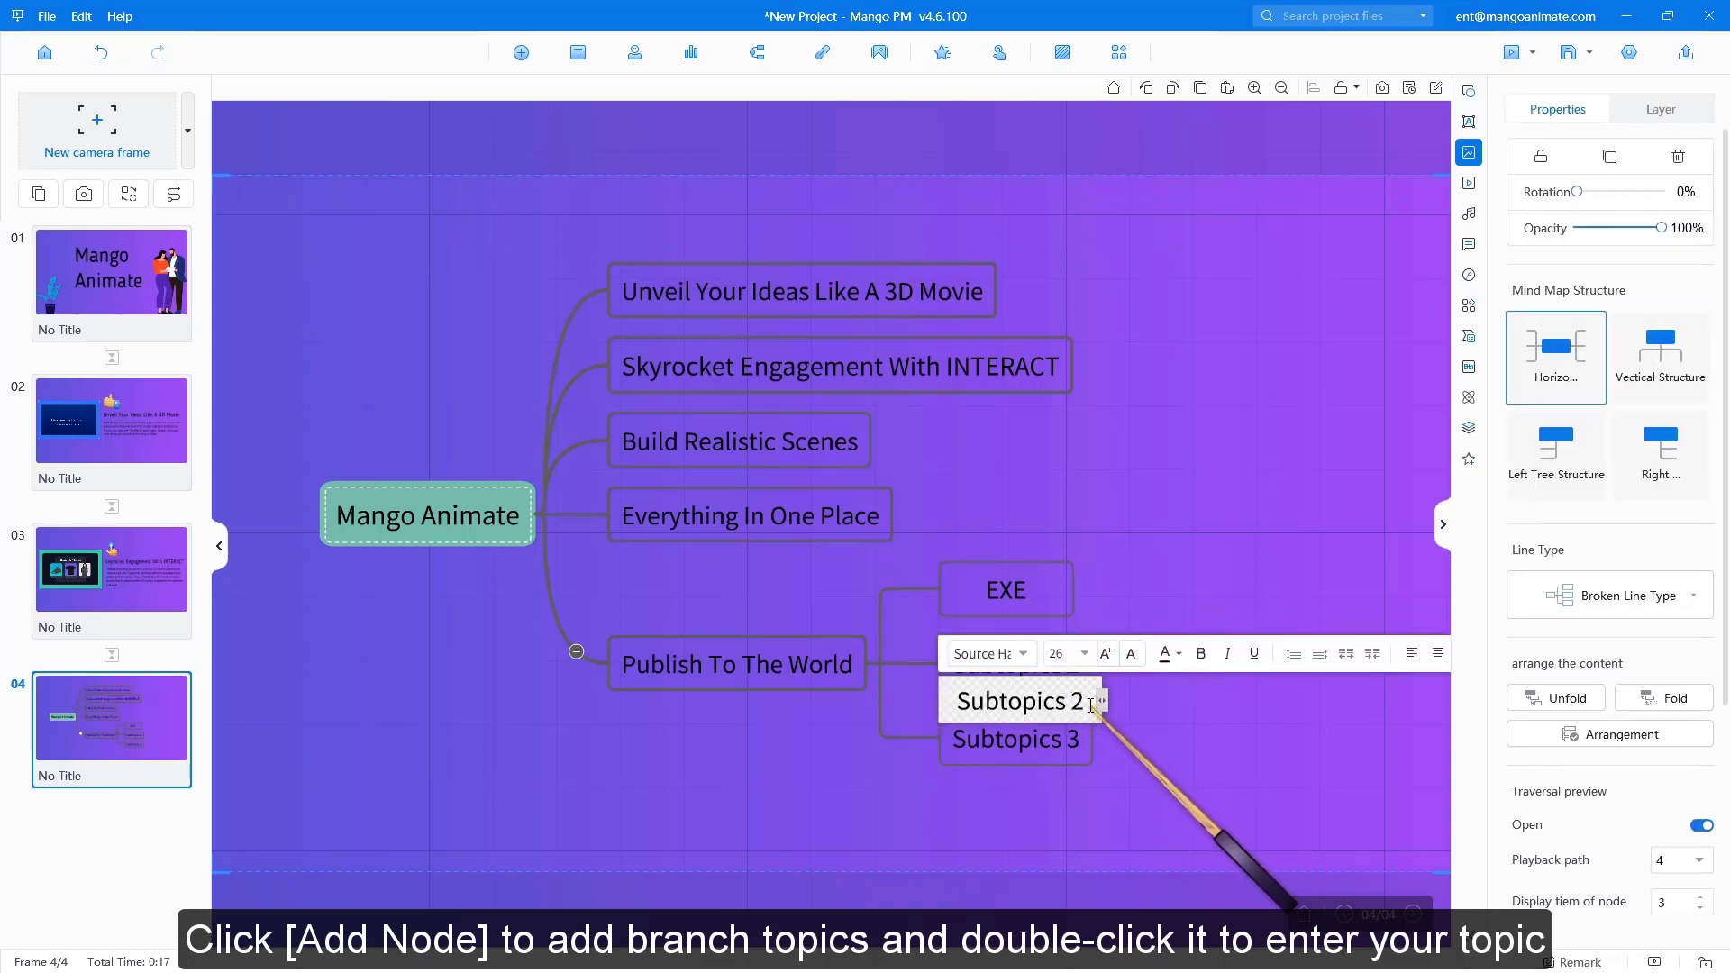
{"action": "left_click_drag", "start_coordinate": [1092, 705], "coordinate": [931, 712]}
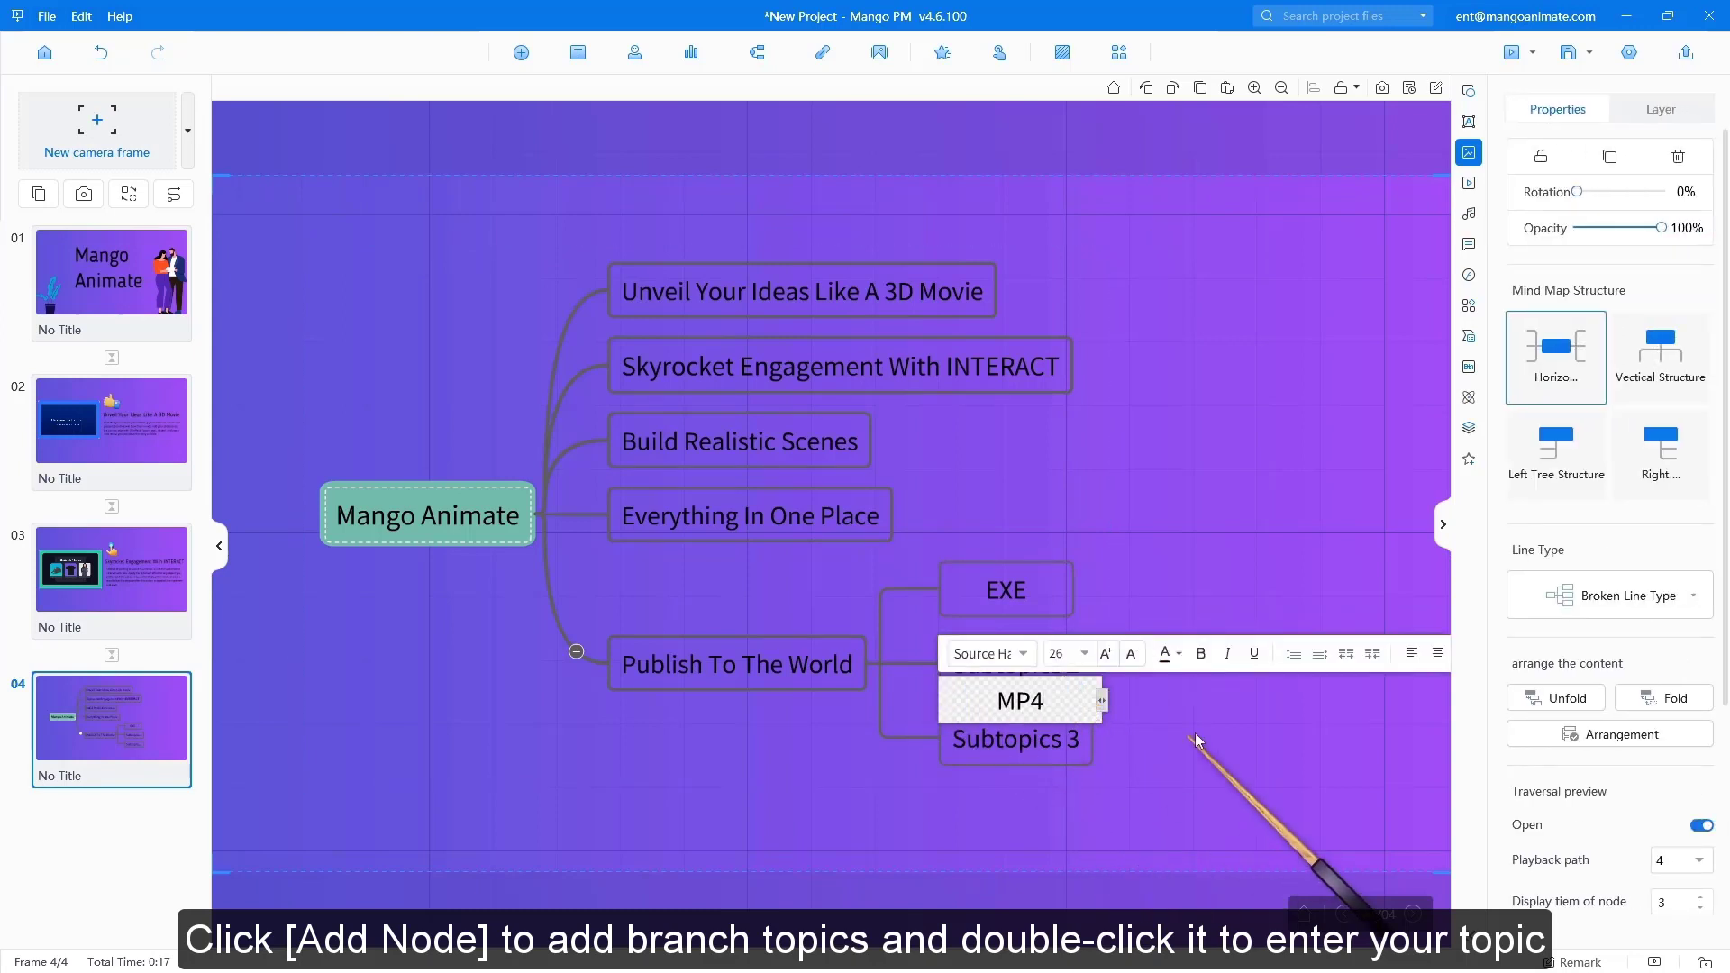
{"action": "left_click", "coordinate": [1161, 732]}
Change the text of the third 'Publish To The World' subtopic to 'HTML5'
{"action": "left_click", "coordinate": [1072, 762]}
{"action": "double_click", "coordinate": [1084, 775]}
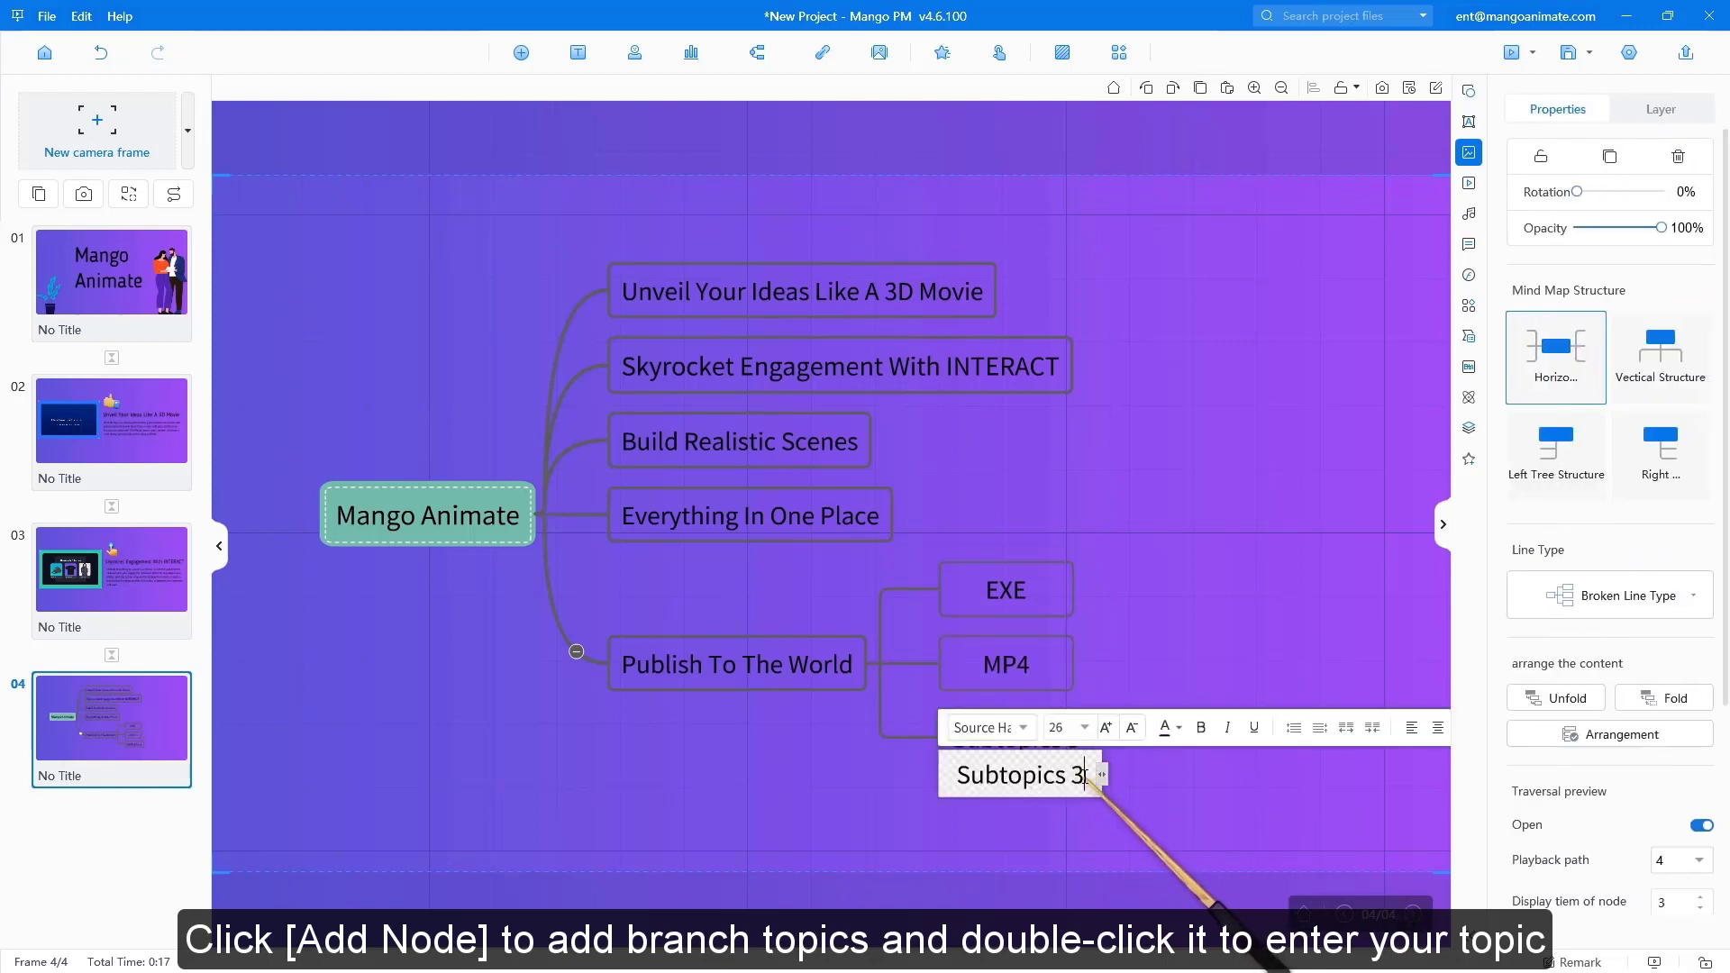
{"action": "left_click_drag", "start_coordinate": [1085, 777], "coordinate": [915, 777]}
{"action": "type", "text": "HT"}
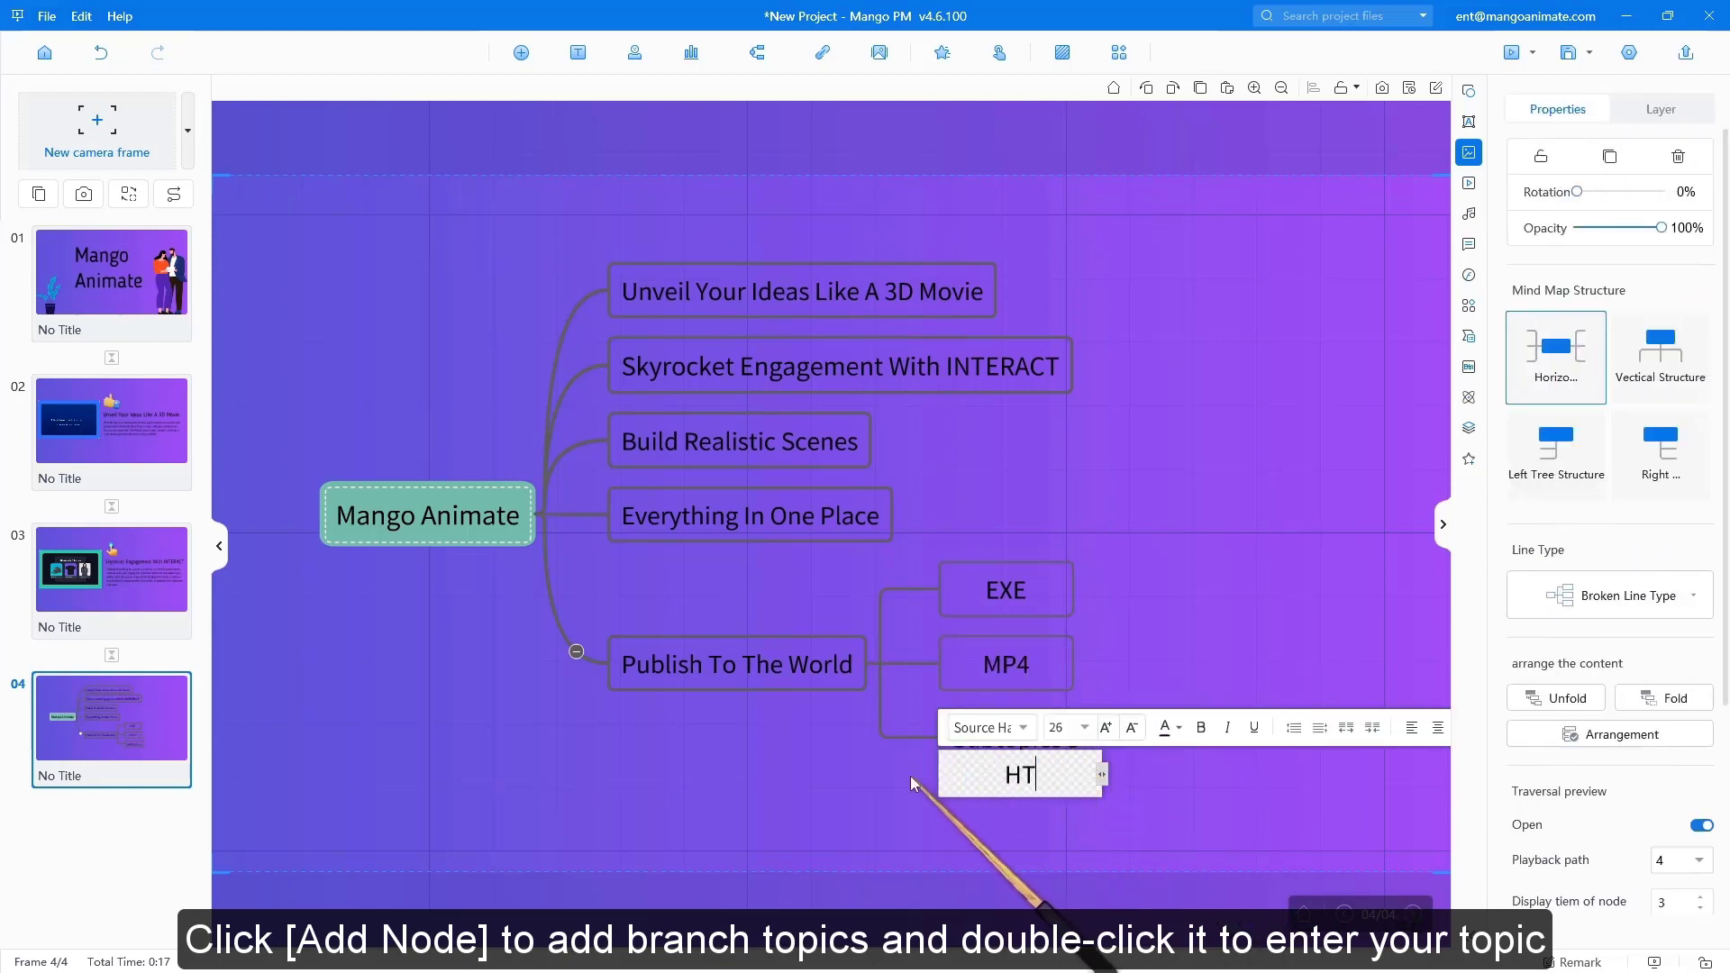
{"action": "type", "text": "ML5"}
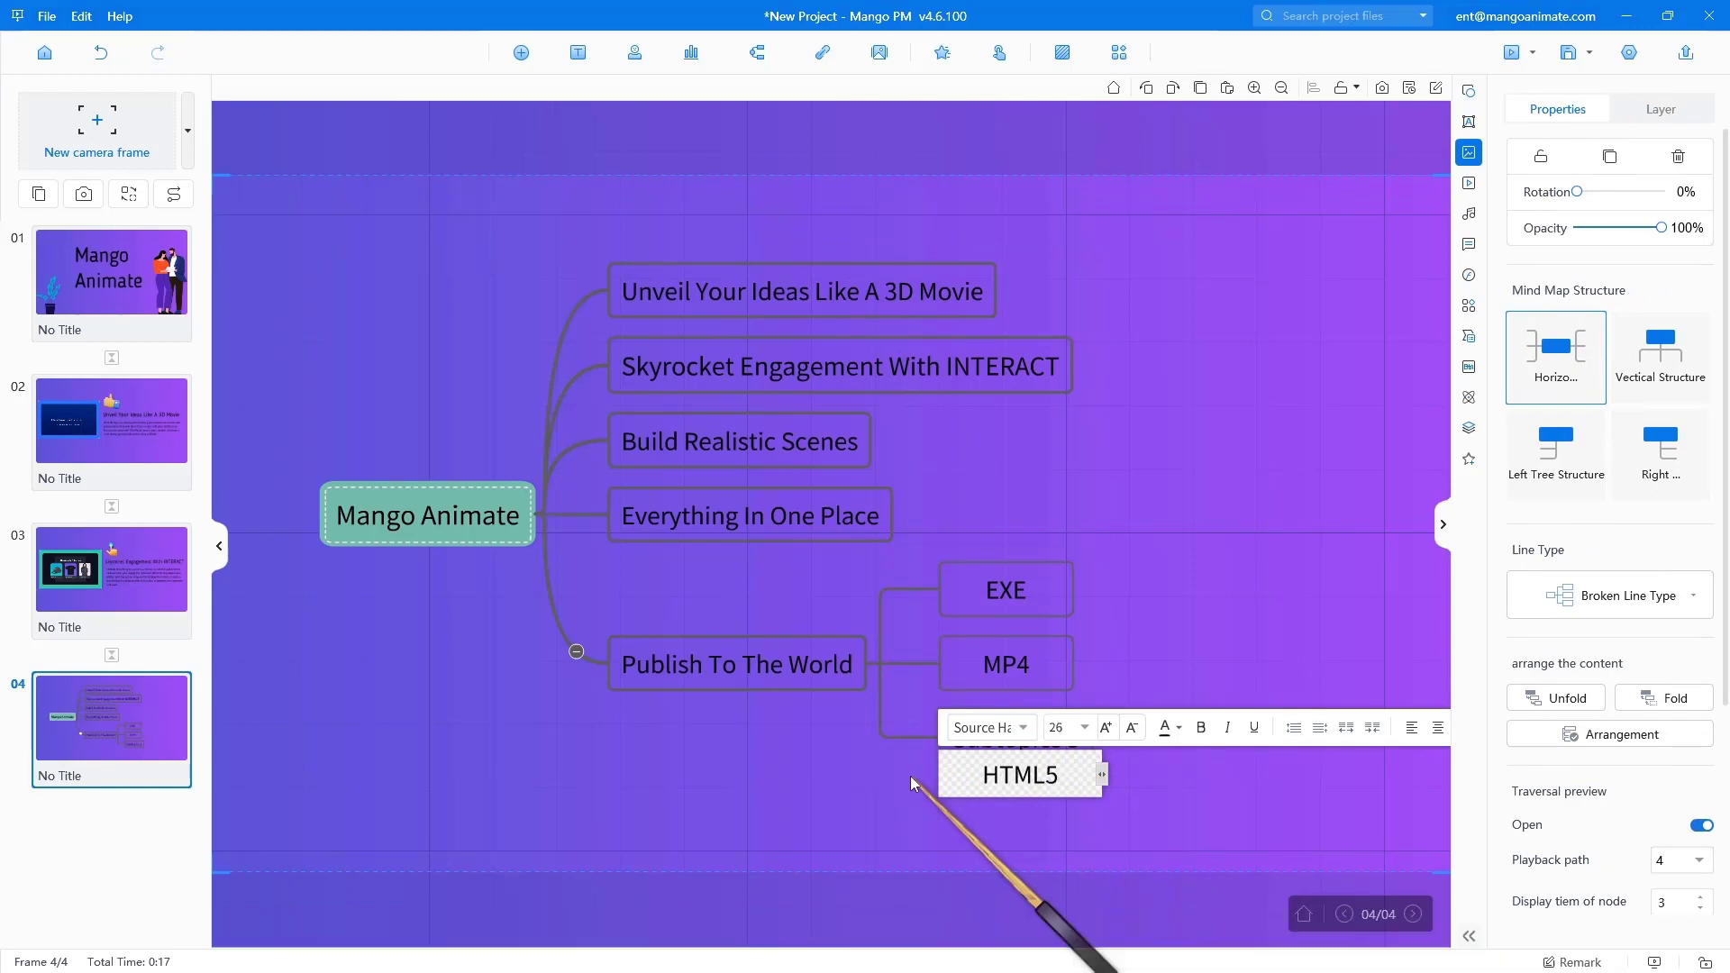
{"action": "left_click", "coordinate": [1251, 825]}
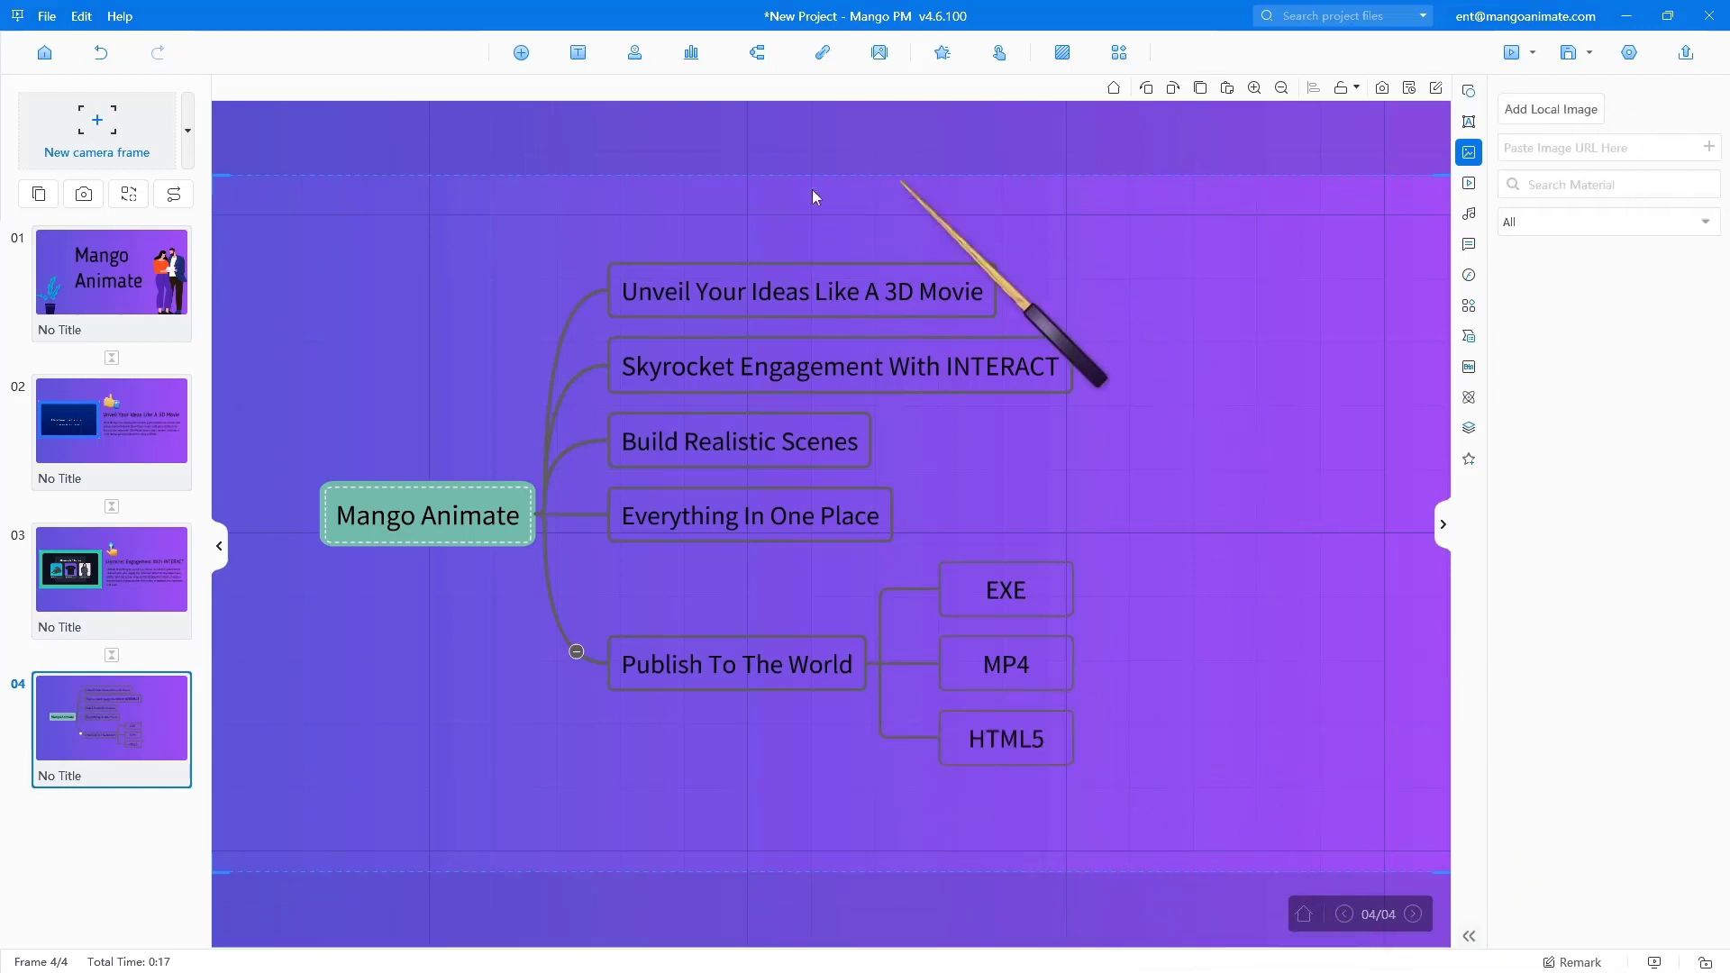
Give the 'Unveil Your Ideas Like A 3D Movie' node the pale green image style and apply it to all branch and subtopic nodes
{"action": "left_click", "coordinate": [779, 278]}
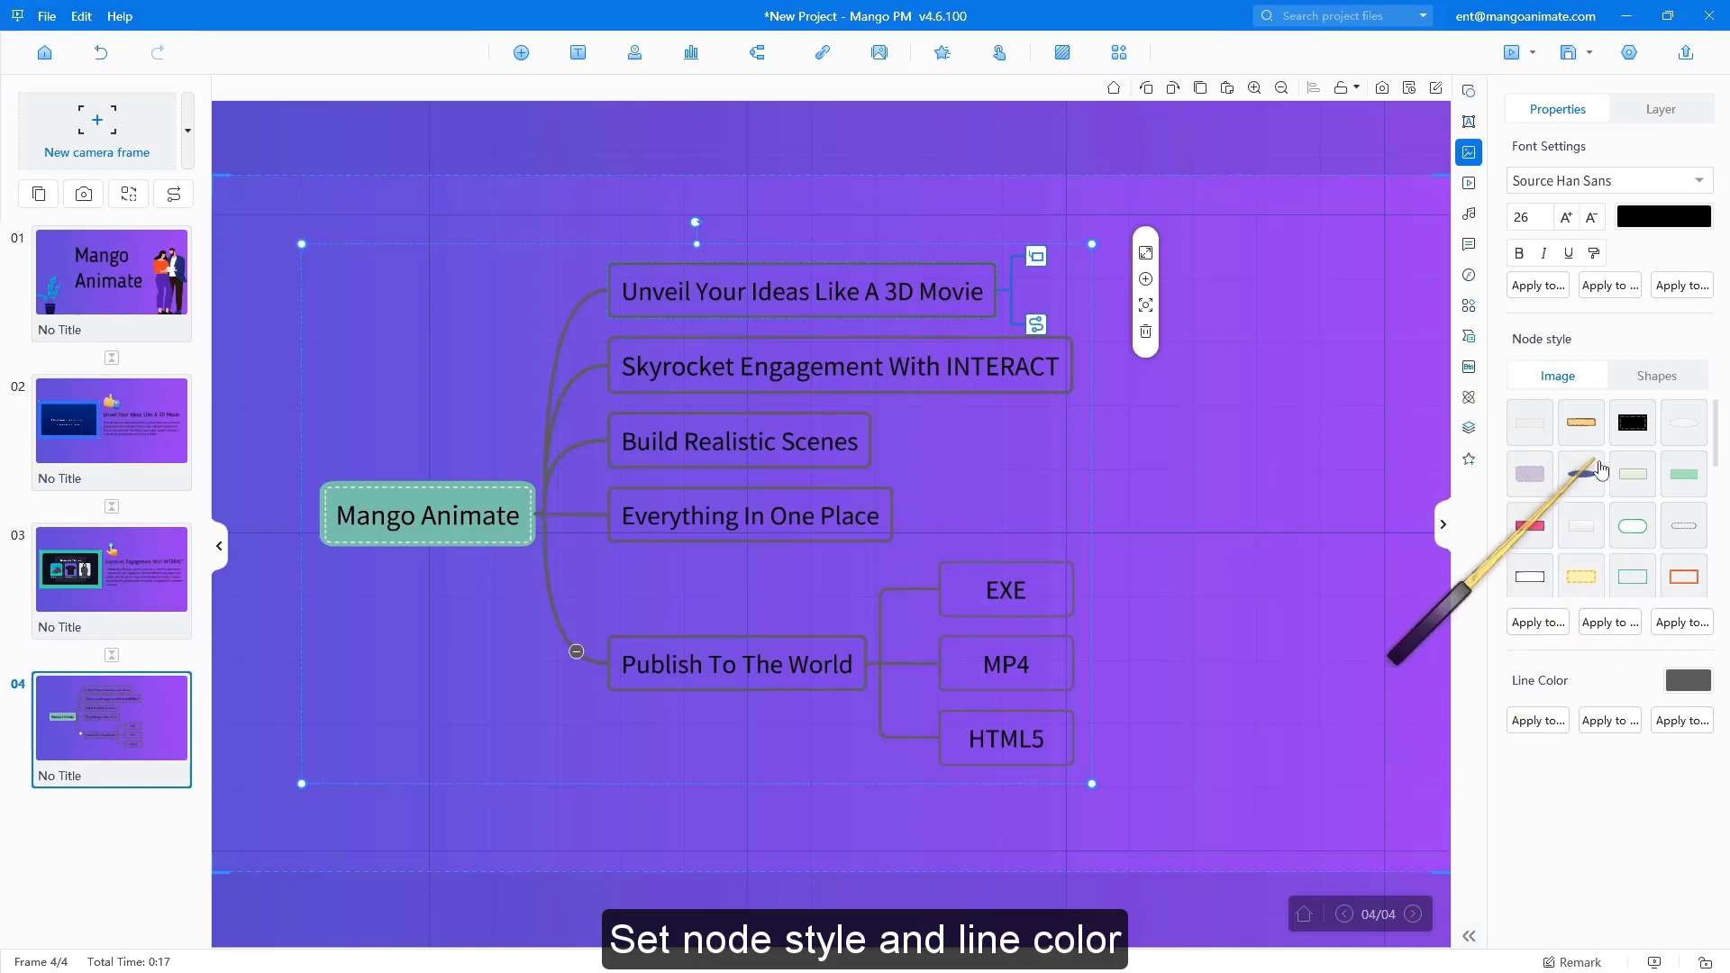
{"action": "left_click", "coordinate": [1638, 489]}
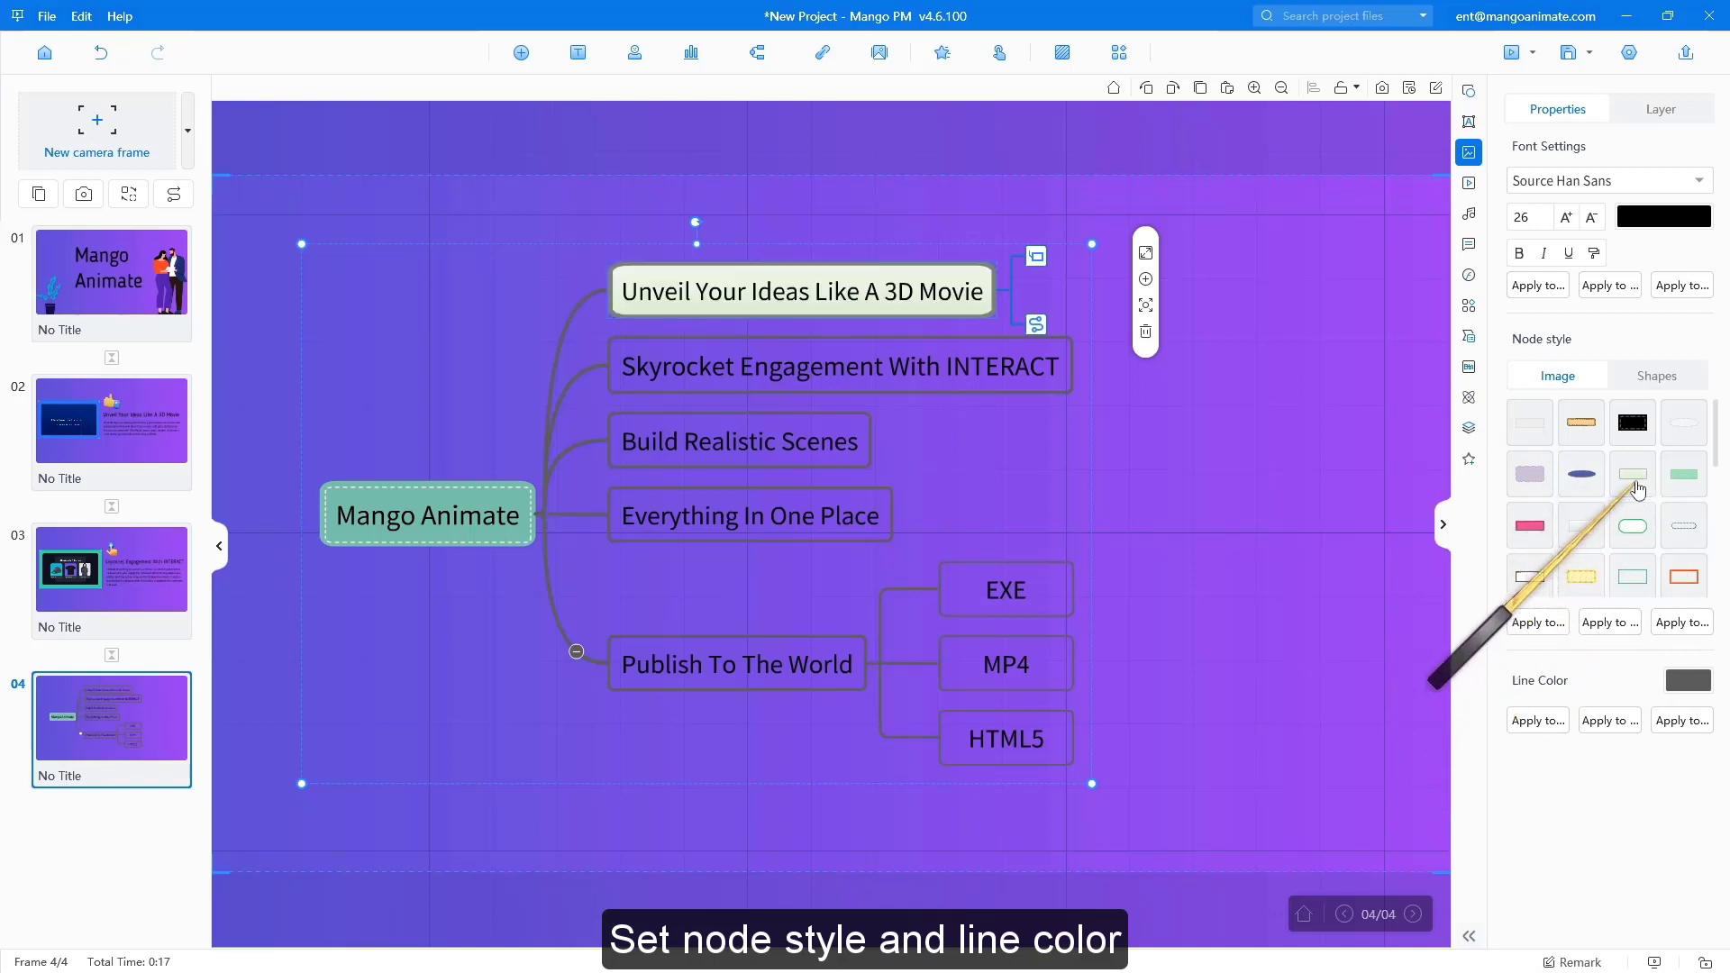
{"action": "left_click", "coordinate": [1684, 477]}
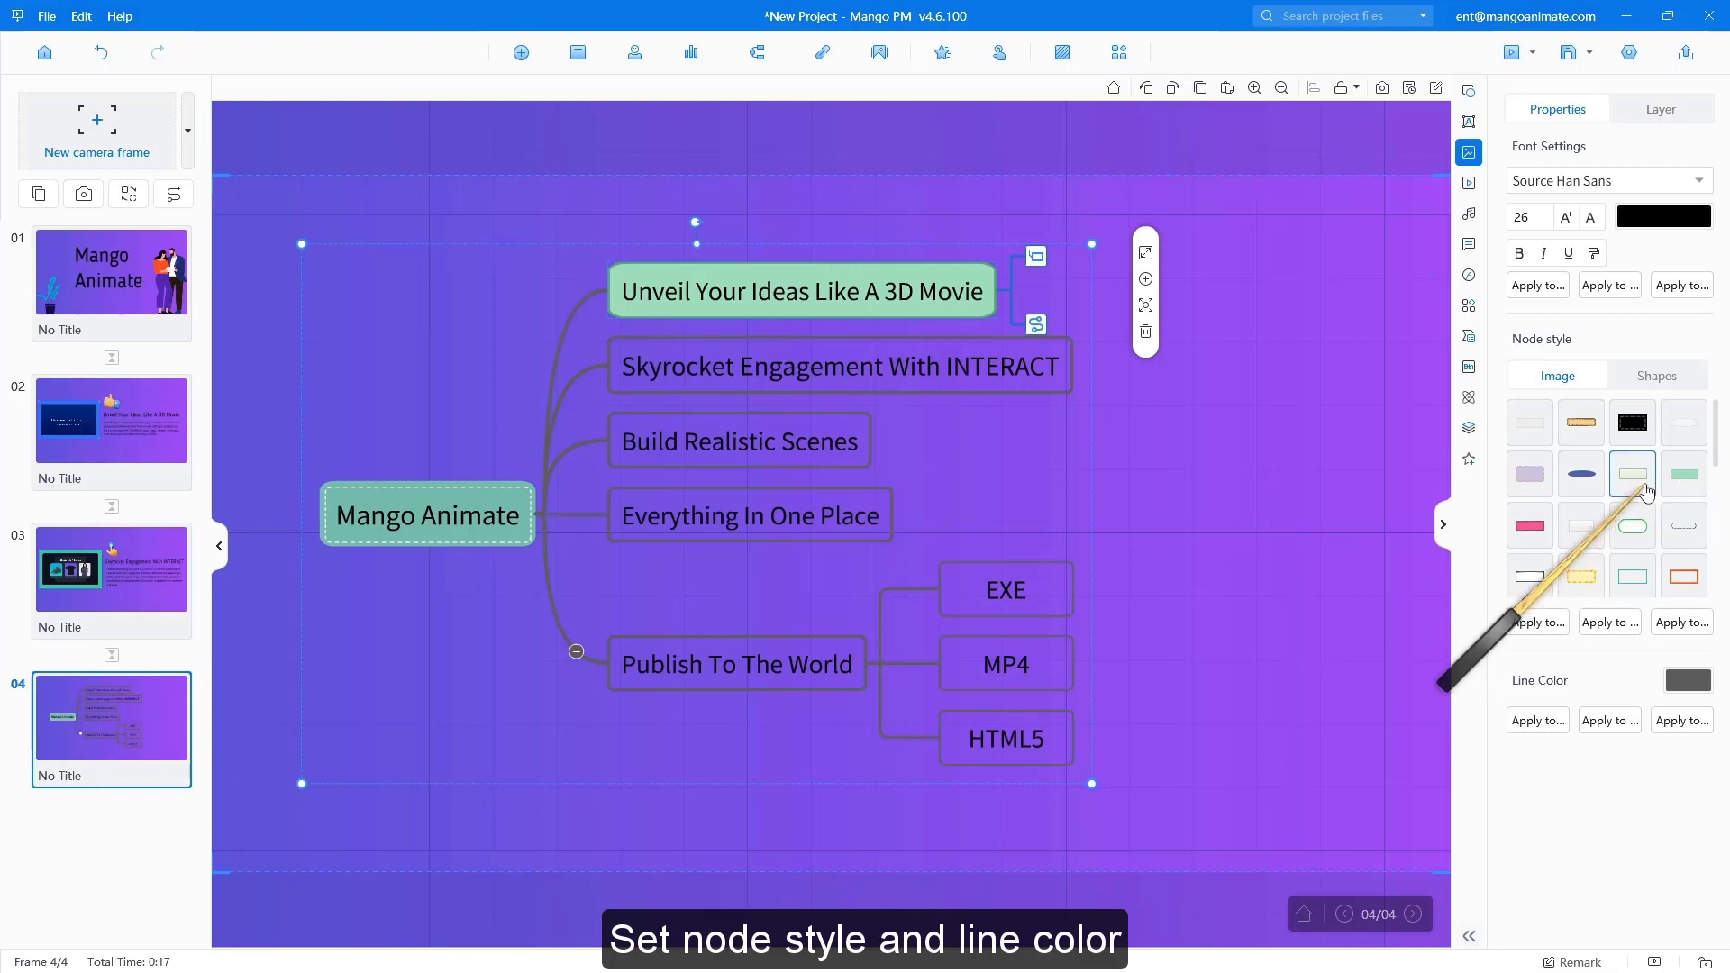
{"action": "left_click", "coordinate": [1634, 527]}
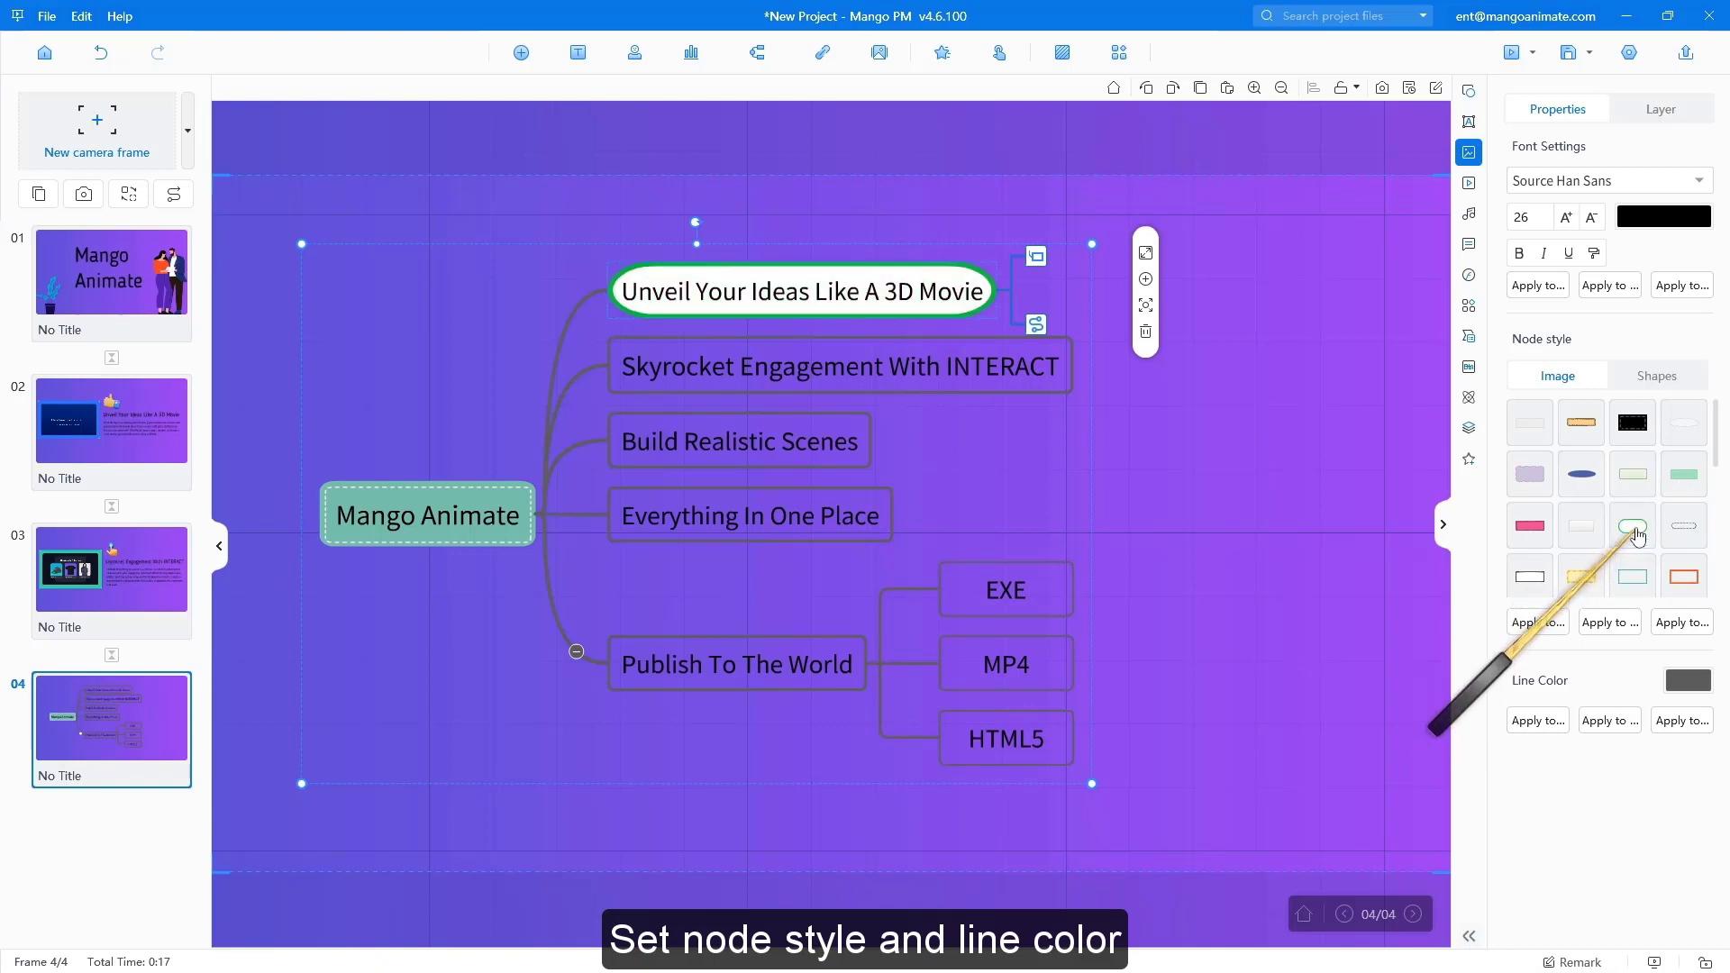
{"action": "left_click", "coordinate": [1636, 477]}
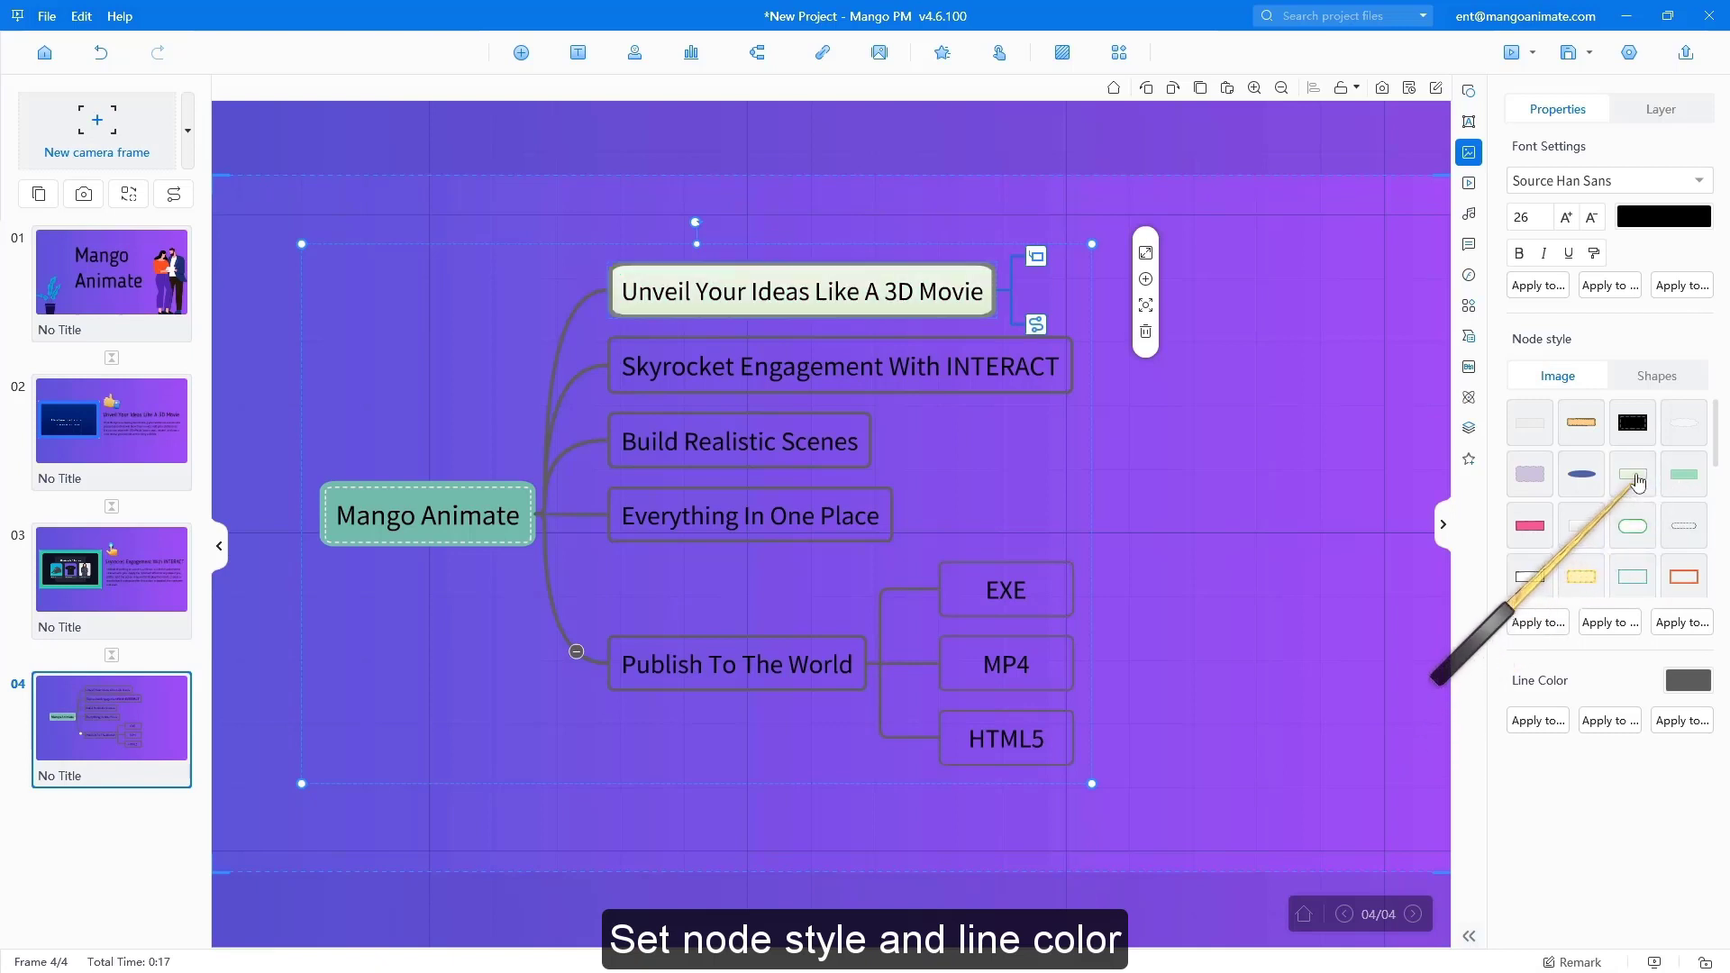
{"action": "left_click", "coordinate": [1554, 631]}
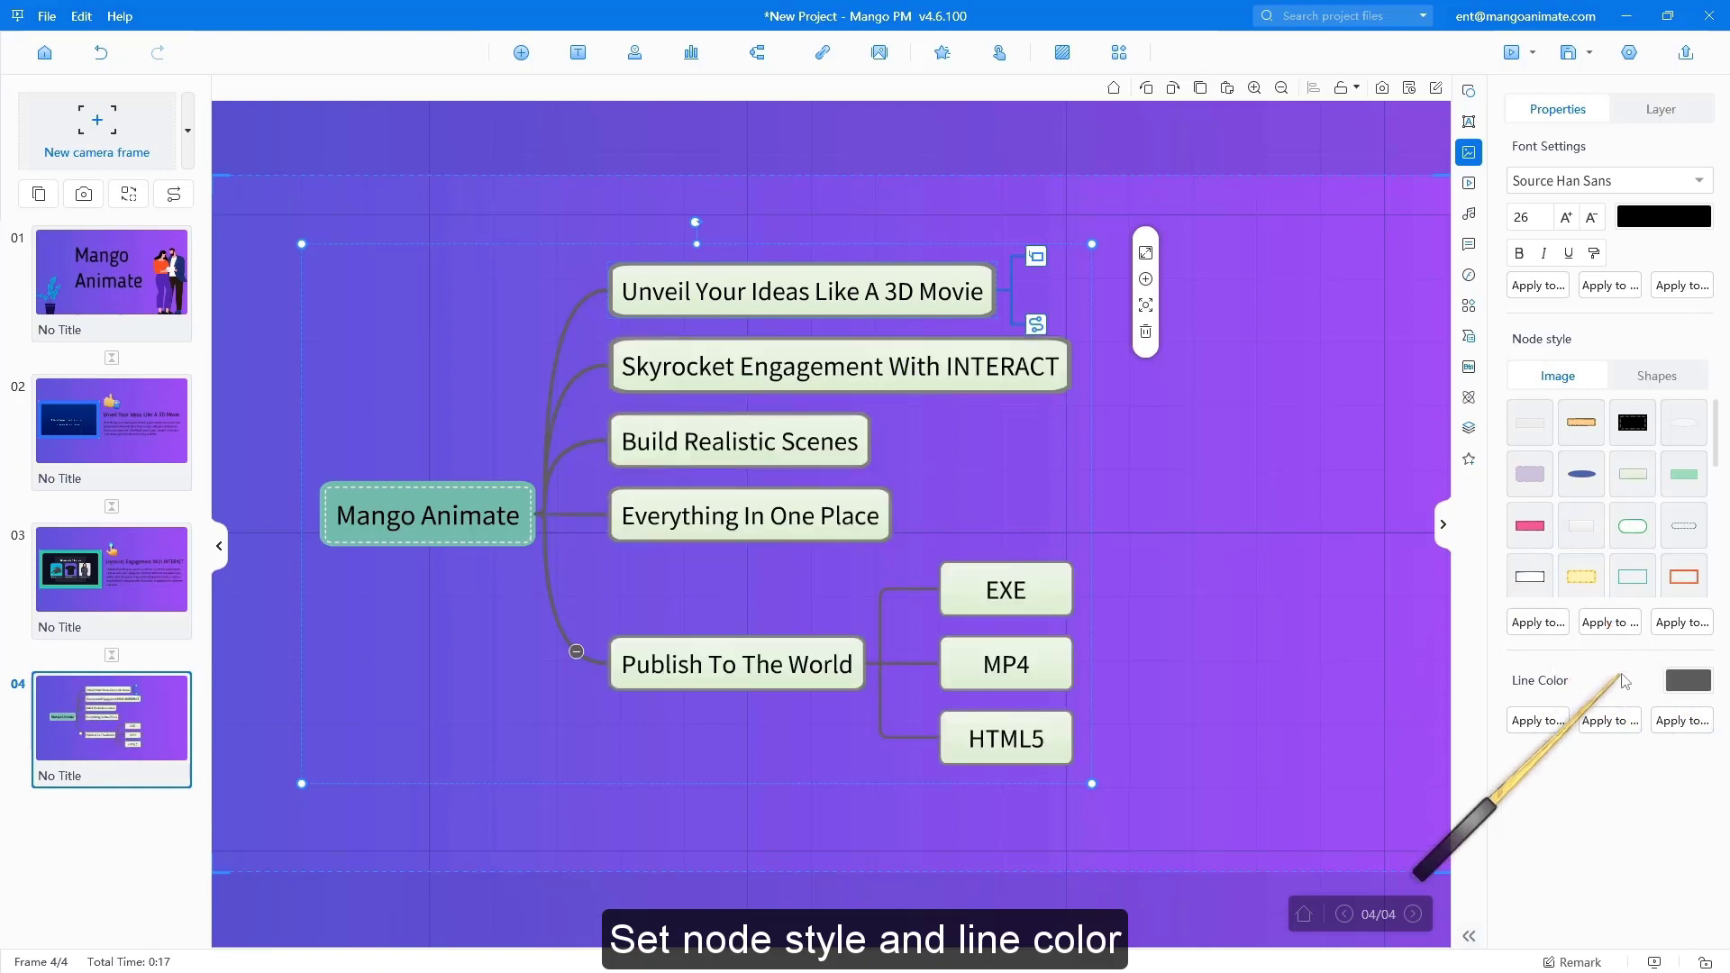
Set the line color to the central theme's teal by sampling it, and apply it to all connecting lines of the mind map
{"action": "left_click", "coordinate": [1688, 683]}
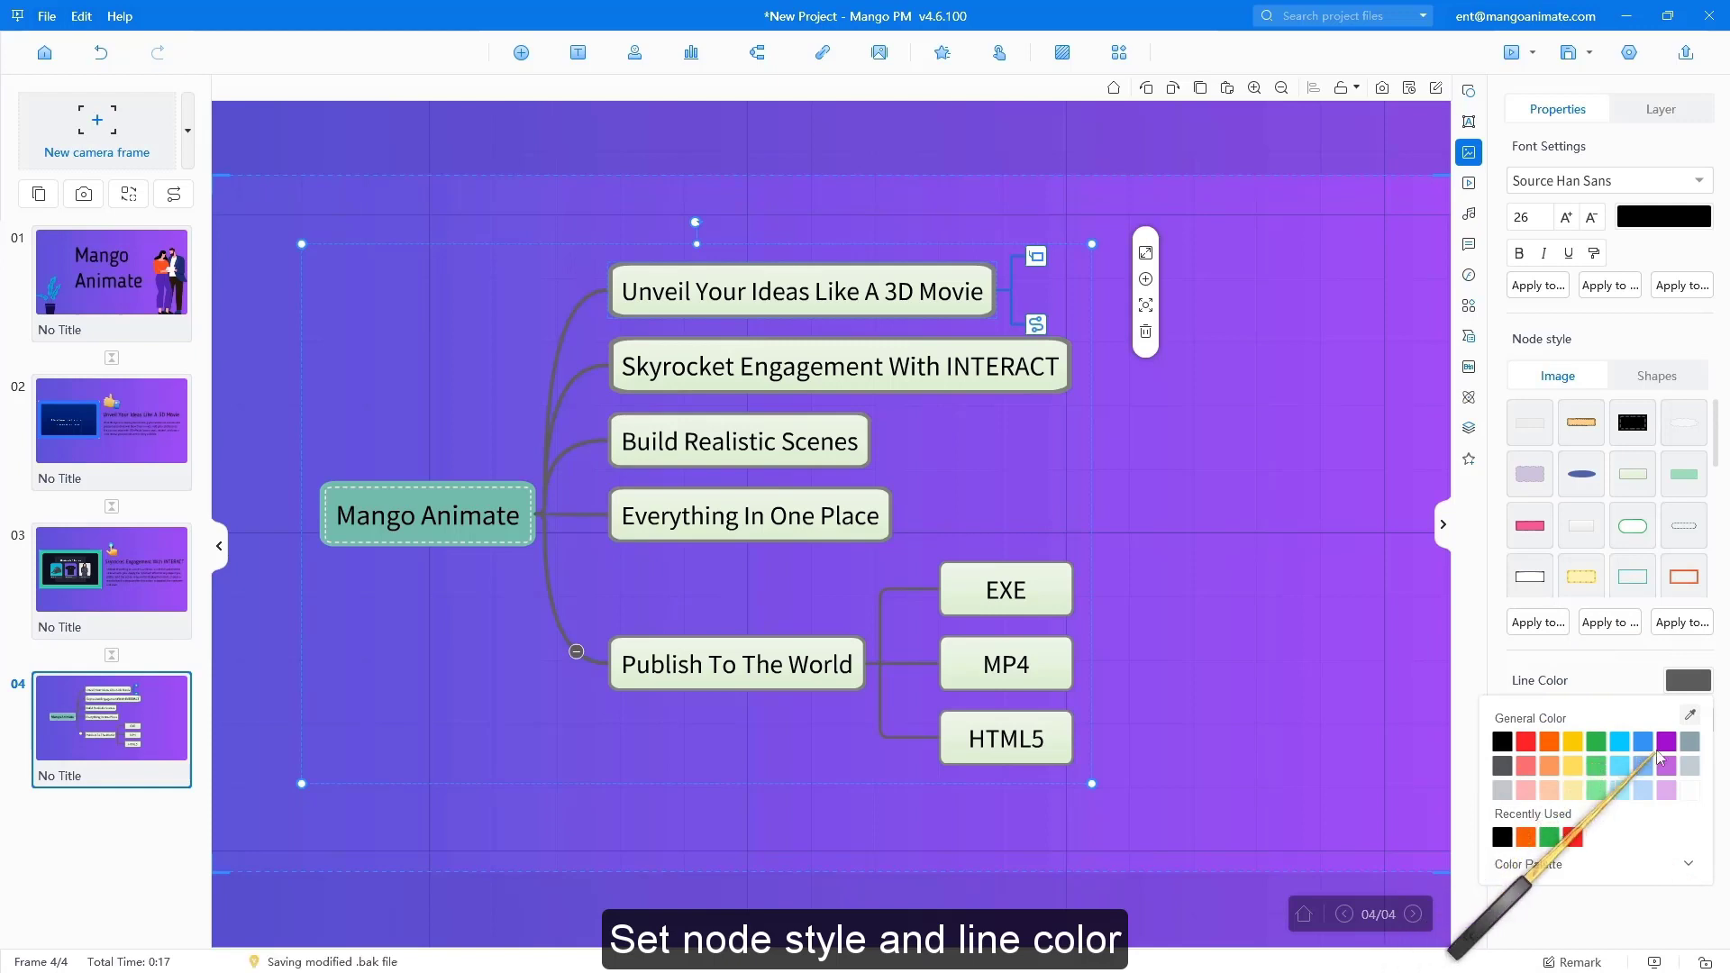
{"action": "left_click", "coordinate": [1692, 716]}
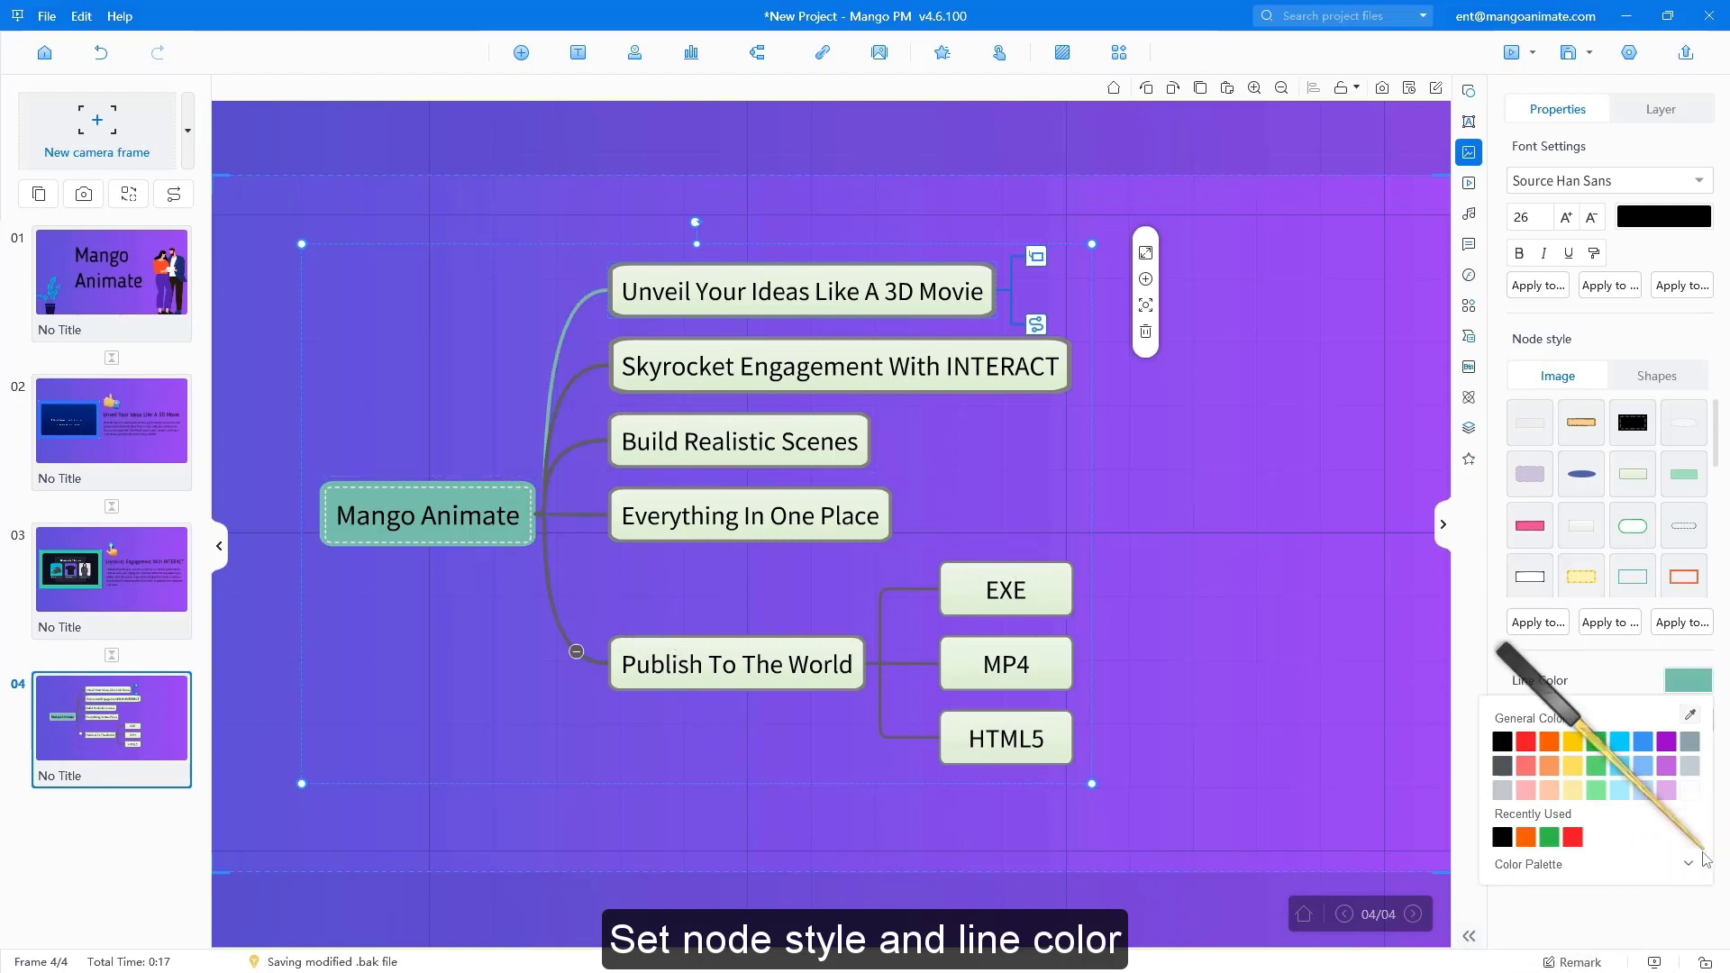
{"action": "left_click", "coordinate": [1630, 688]}
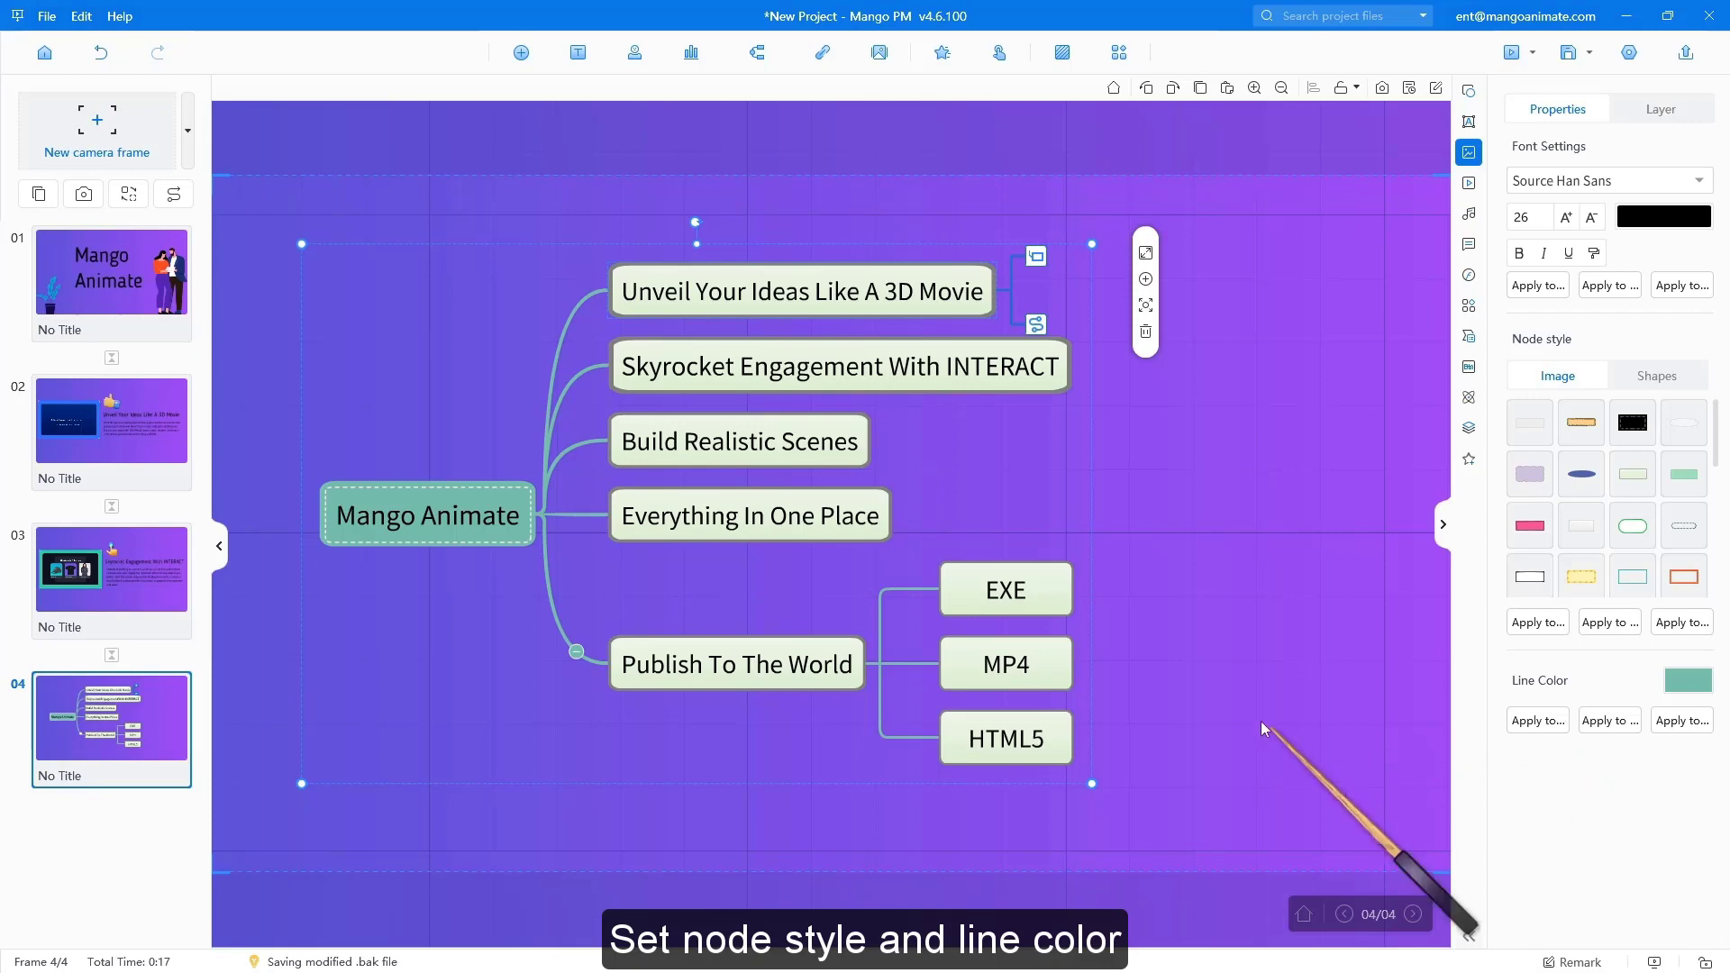
{"action": "left_click", "coordinate": [1255, 695]}
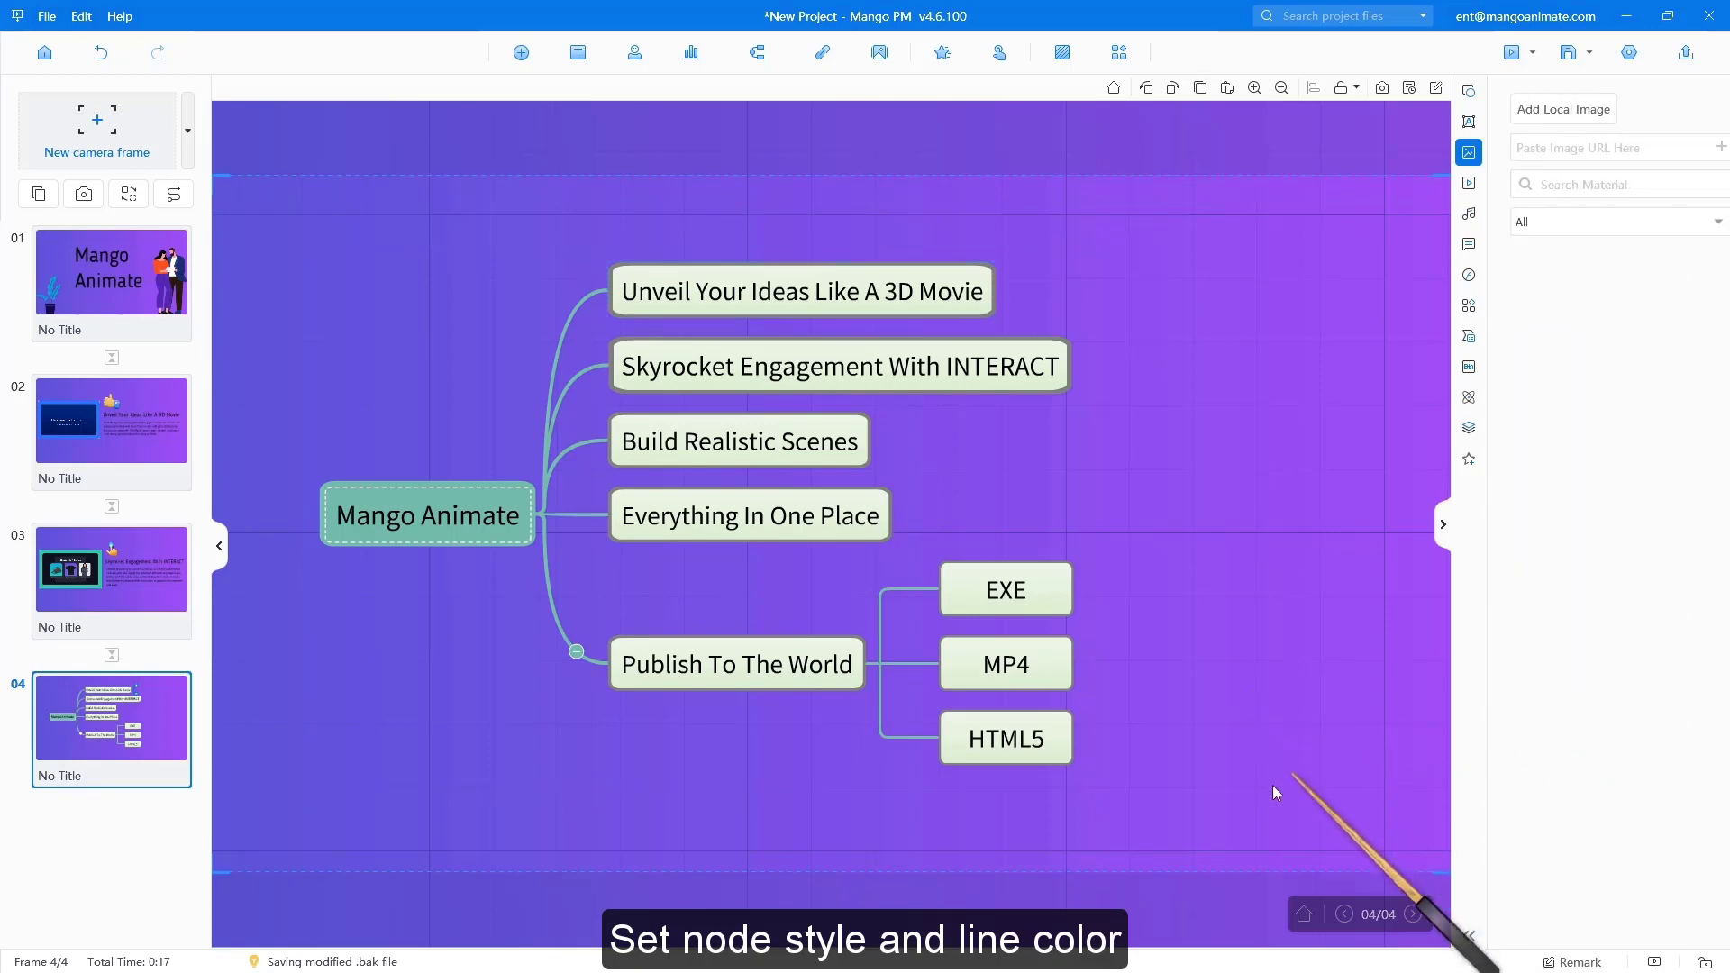
Move the mind map slightly right and down, and collapse and re-expand the 'Publish To The World' branch
{"action": "left_click", "coordinate": [497, 510]}
{"action": "left_click_drag", "start_coordinate": [499, 406], "coordinate": [565, 429]}
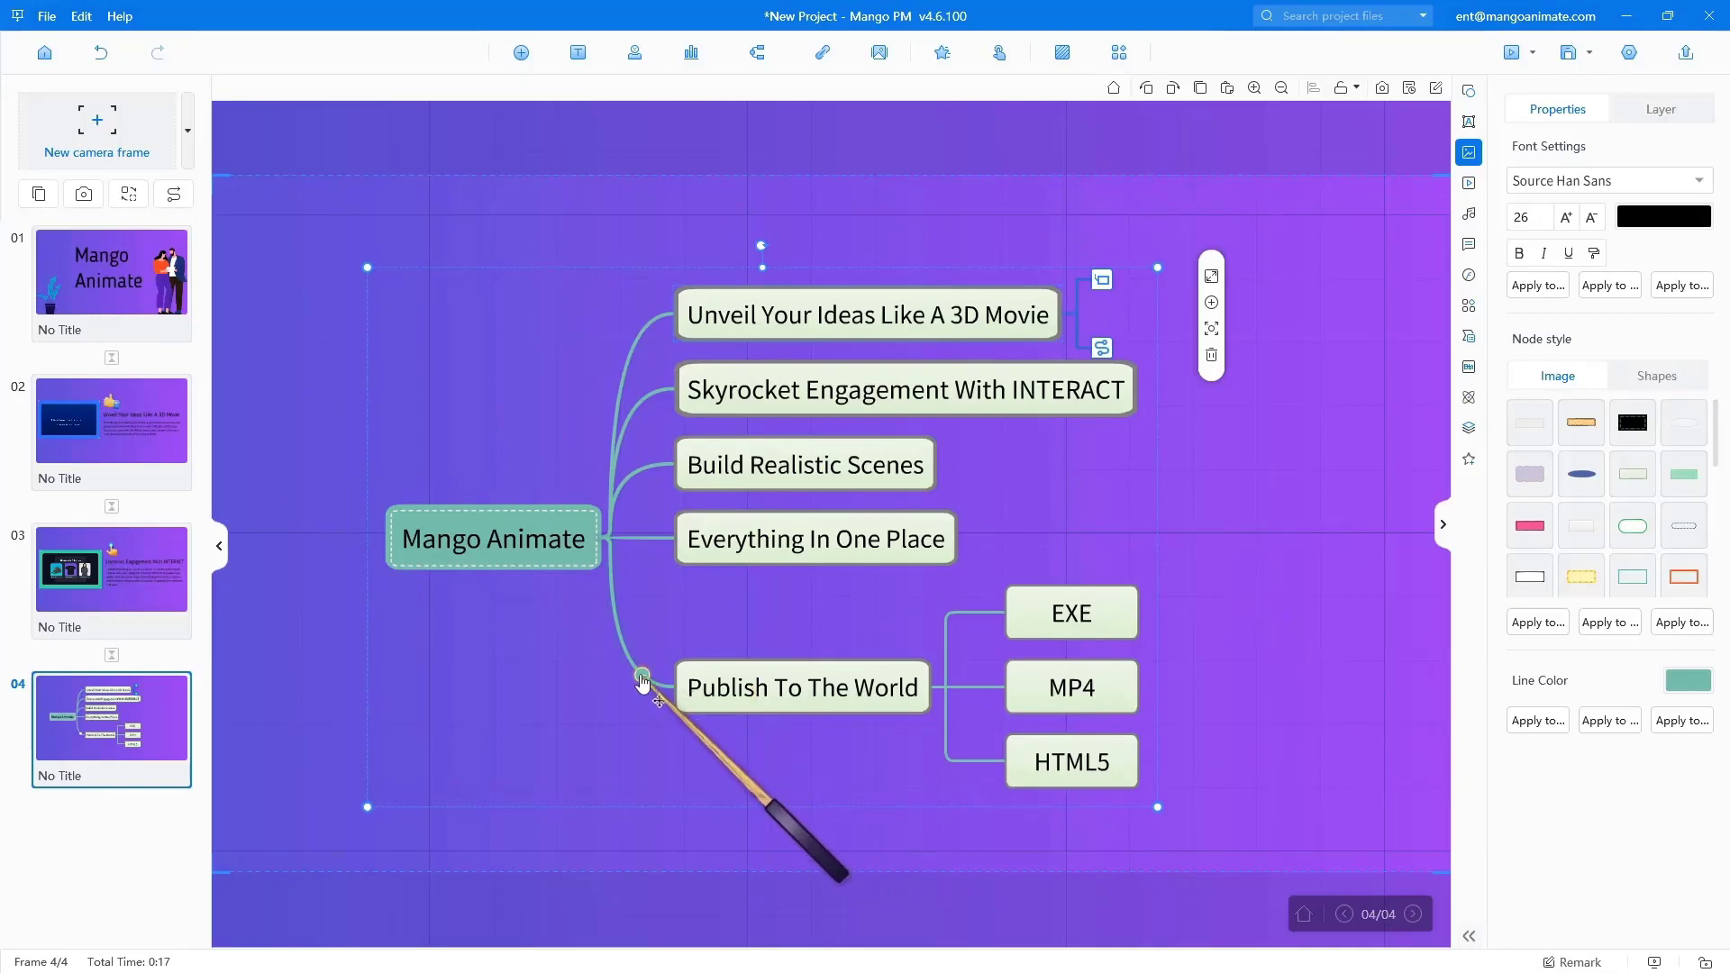
{"action": "left_click", "coordinate": [641, 676]}
{"action": "left_click", "coordinate": [642, 676]}
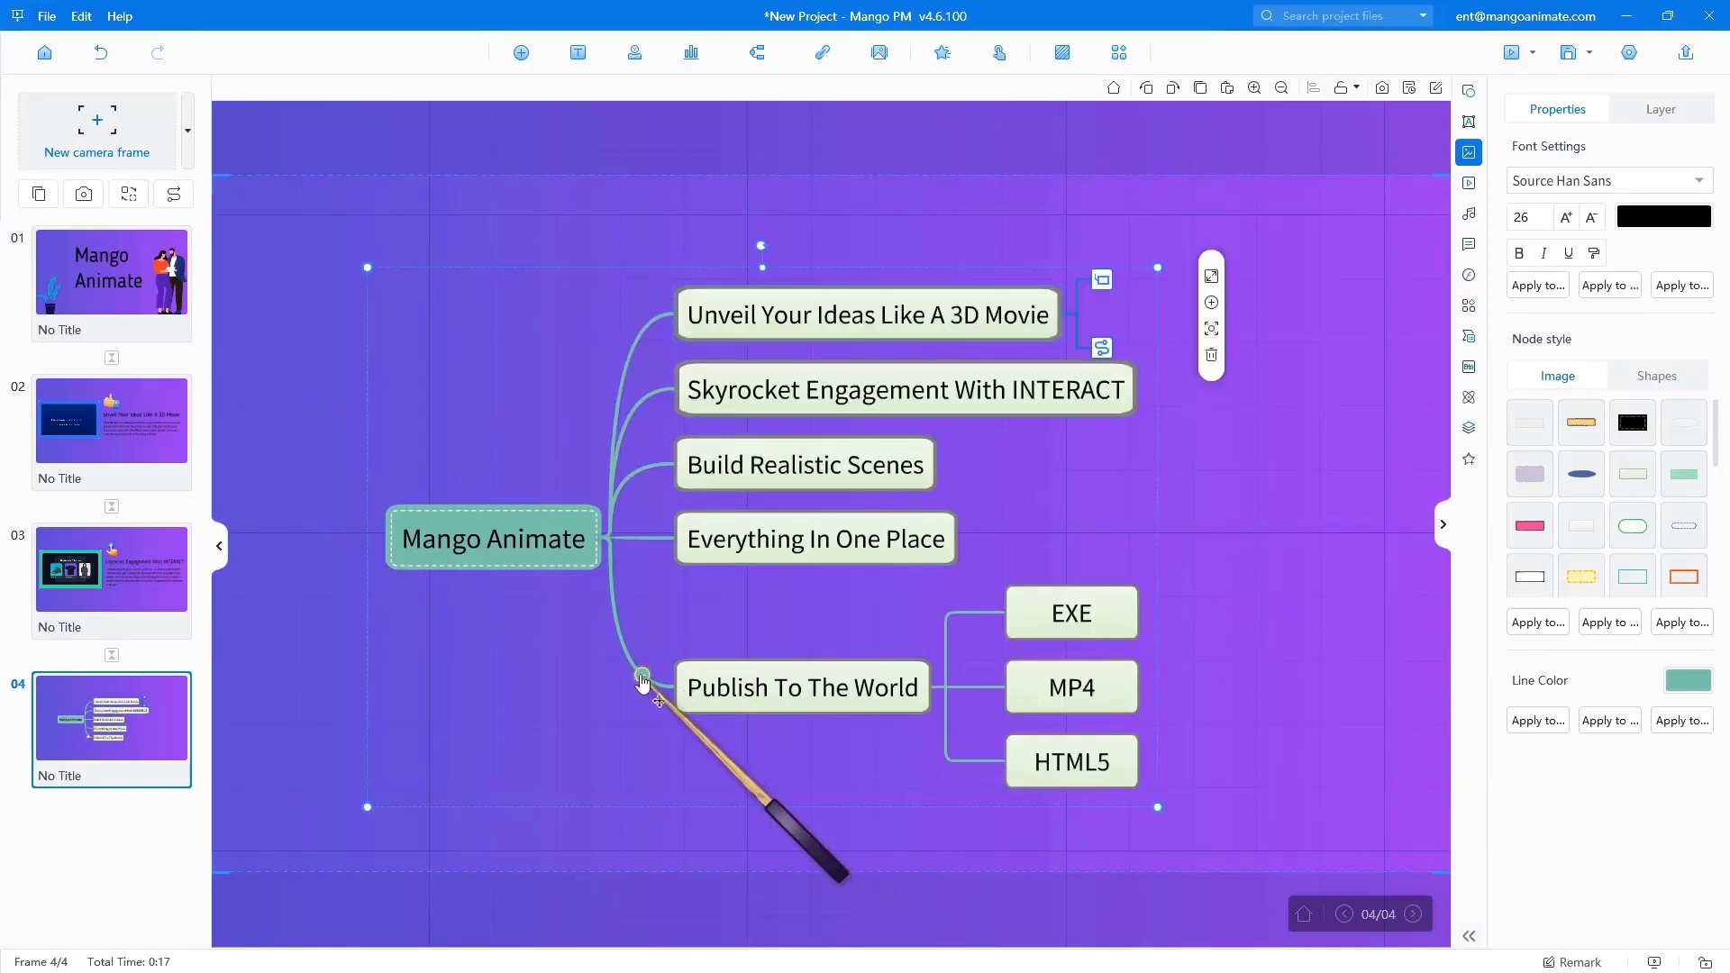
Review the mind map's traversal preview settings, including playback path and node display time
{"action": "left_click", "coordinate": [1187, 548]}
{"action": "left_click", "coordinate": [1095, 528]}
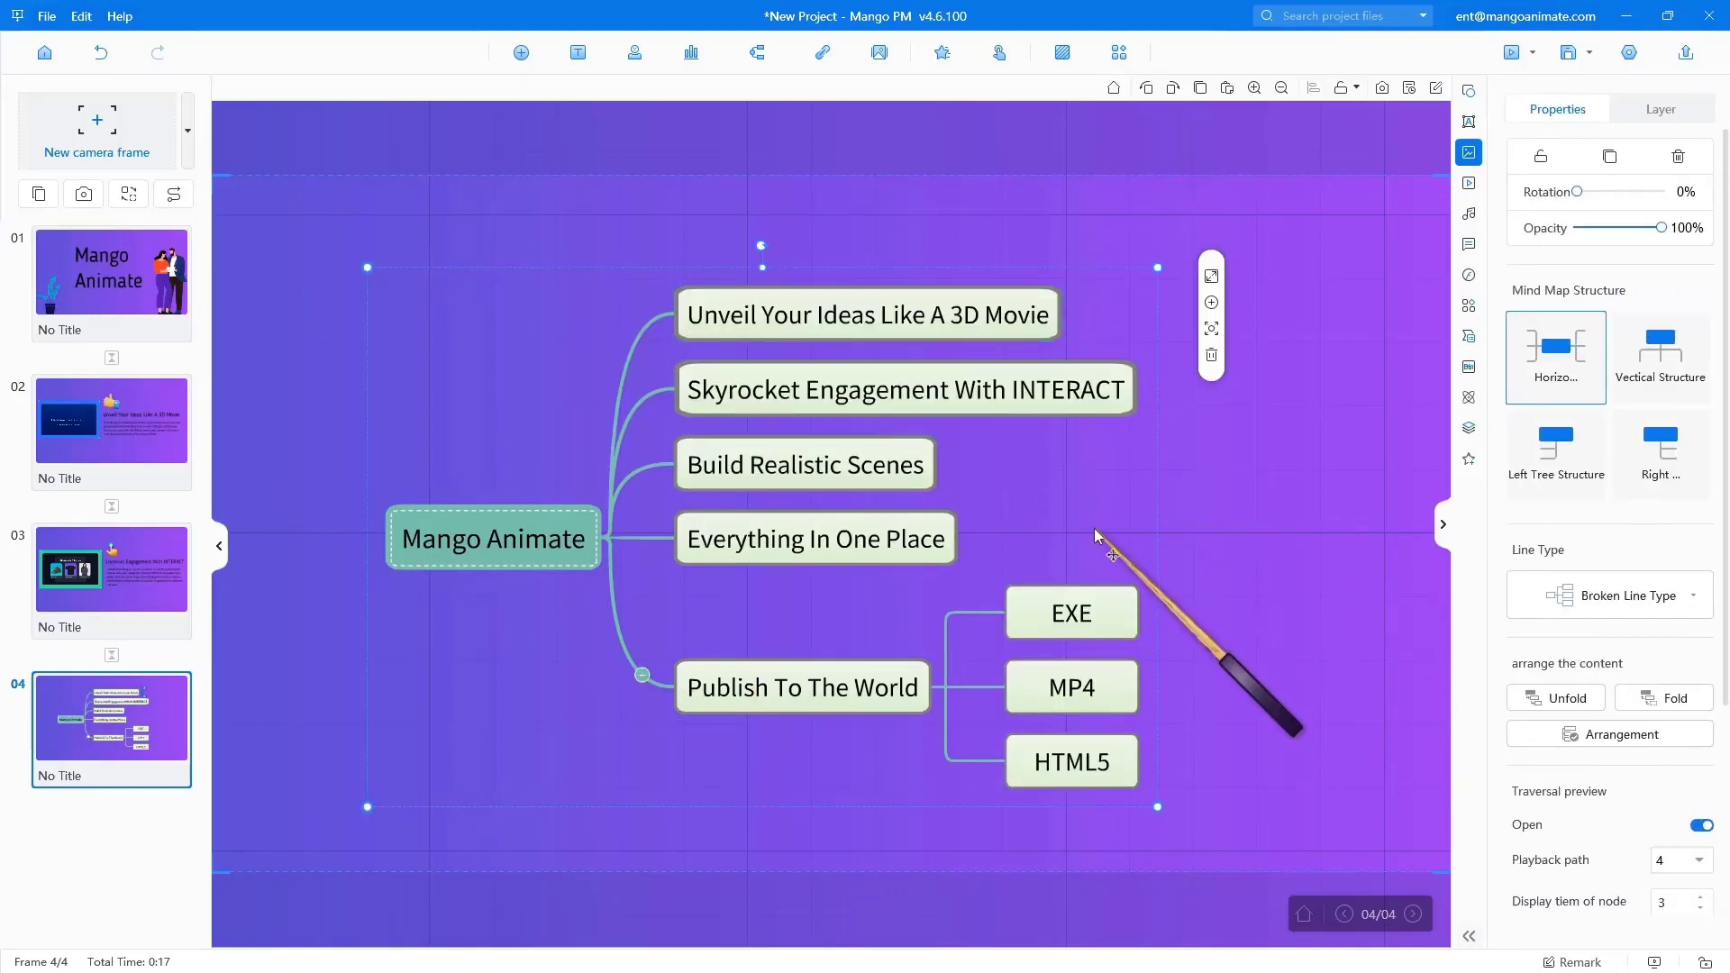
{"action": "scroll", "coordinate": [1654, 777], "scroll_direction": "down", "scroll_amount": 3}
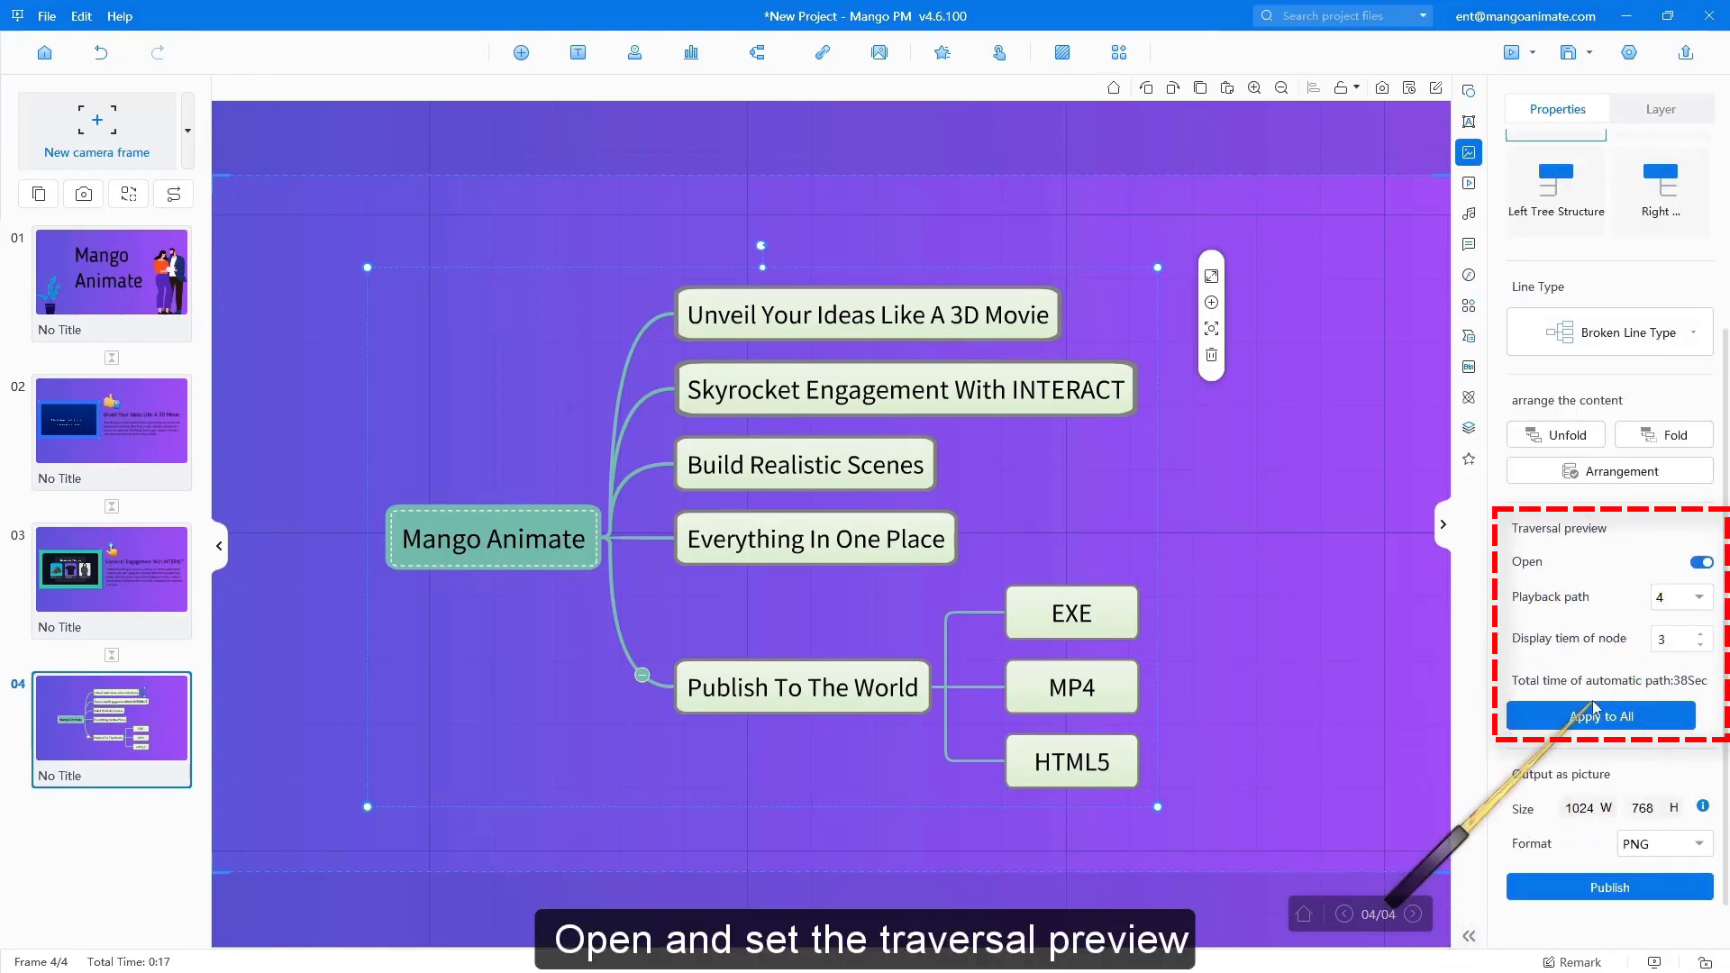
Deselect the mind map and start a preview of the presentation
{"action": "left_click", "coordinate": [1264, 617]}
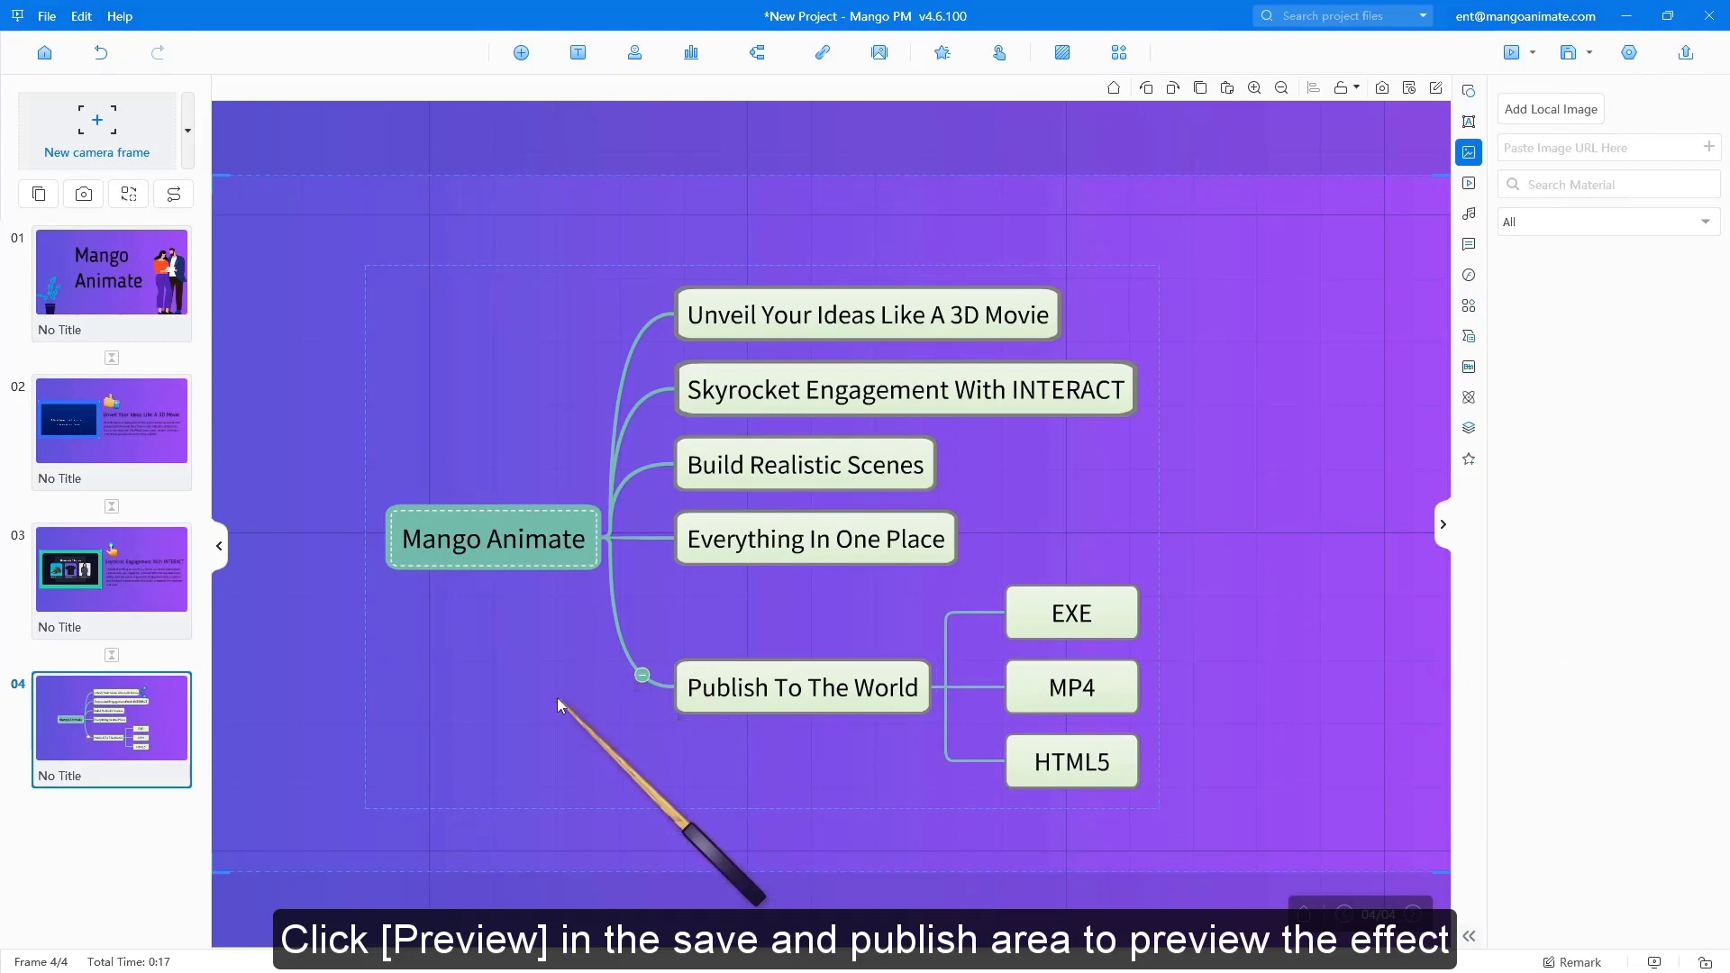
{"action": "left_click", "coordinate": [1513, 58]}
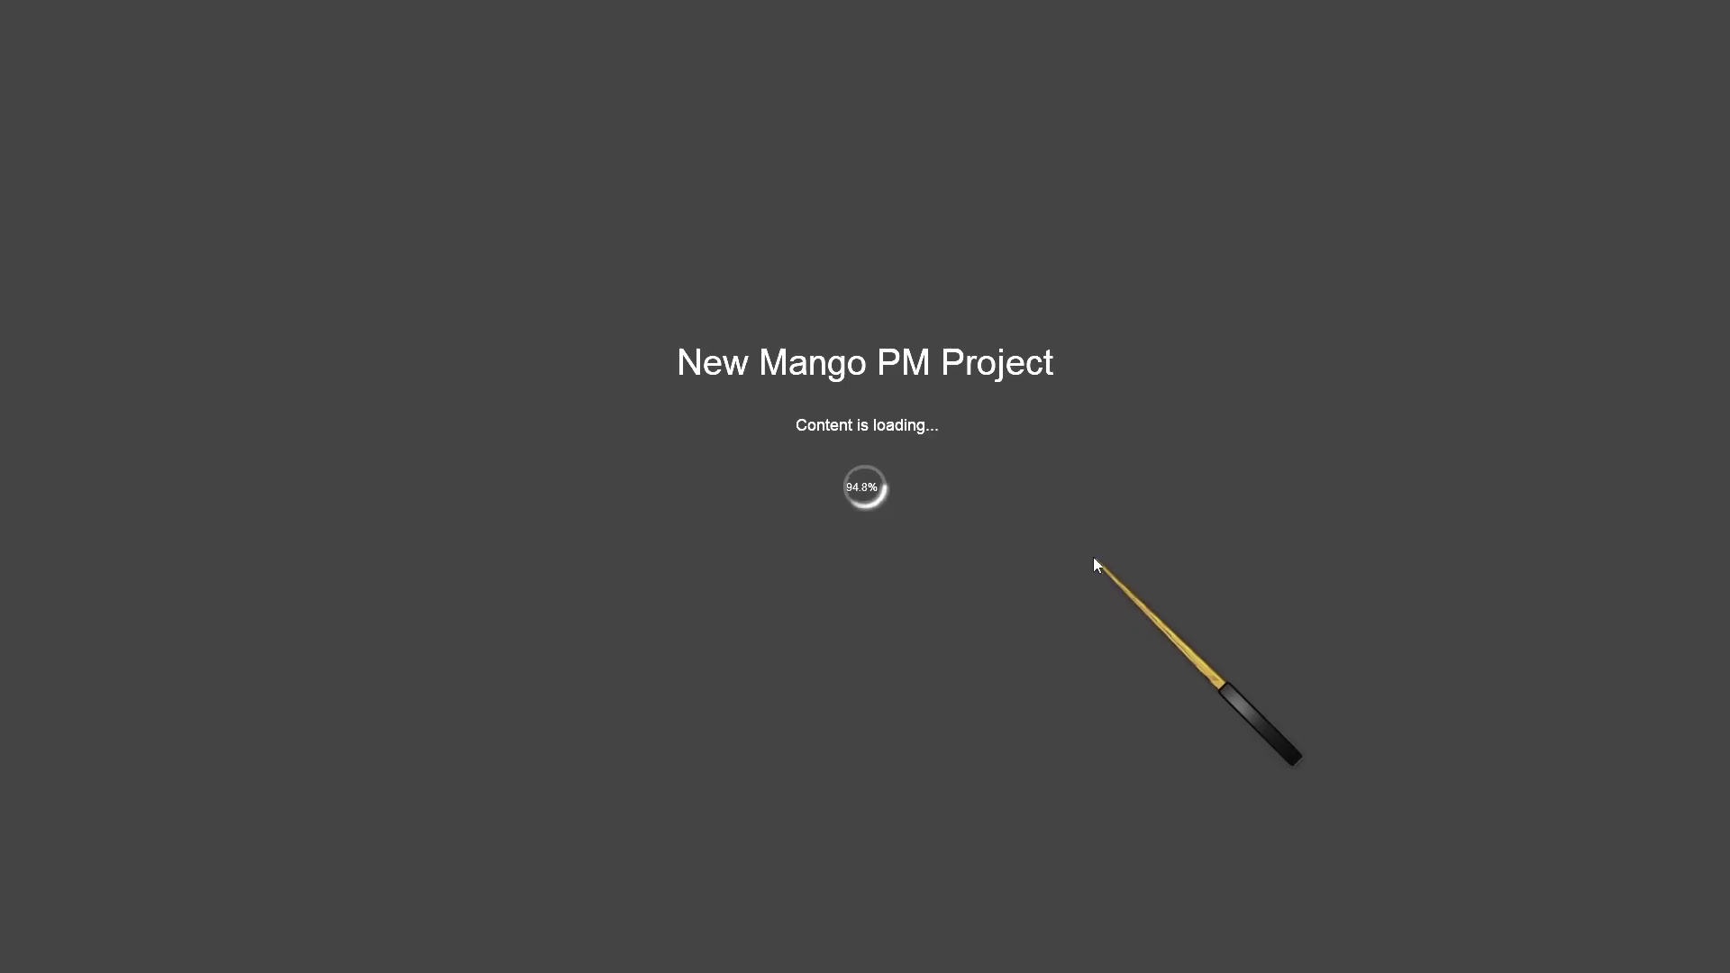